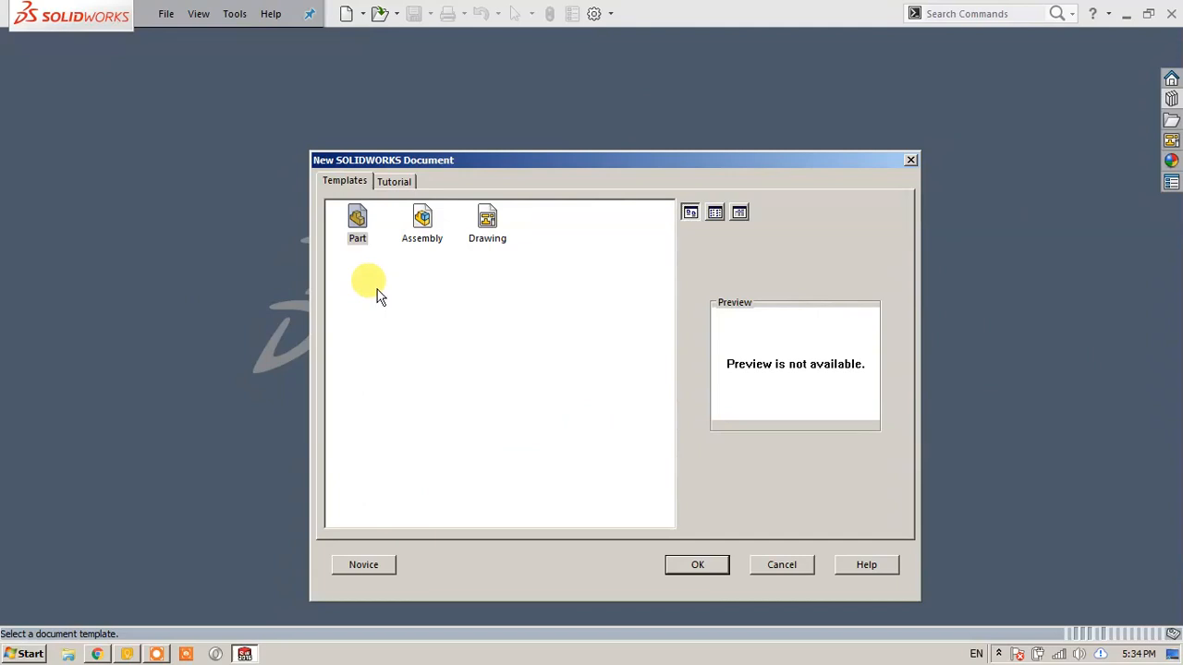
Create a new document from the Part template.
double_click(356, 239)
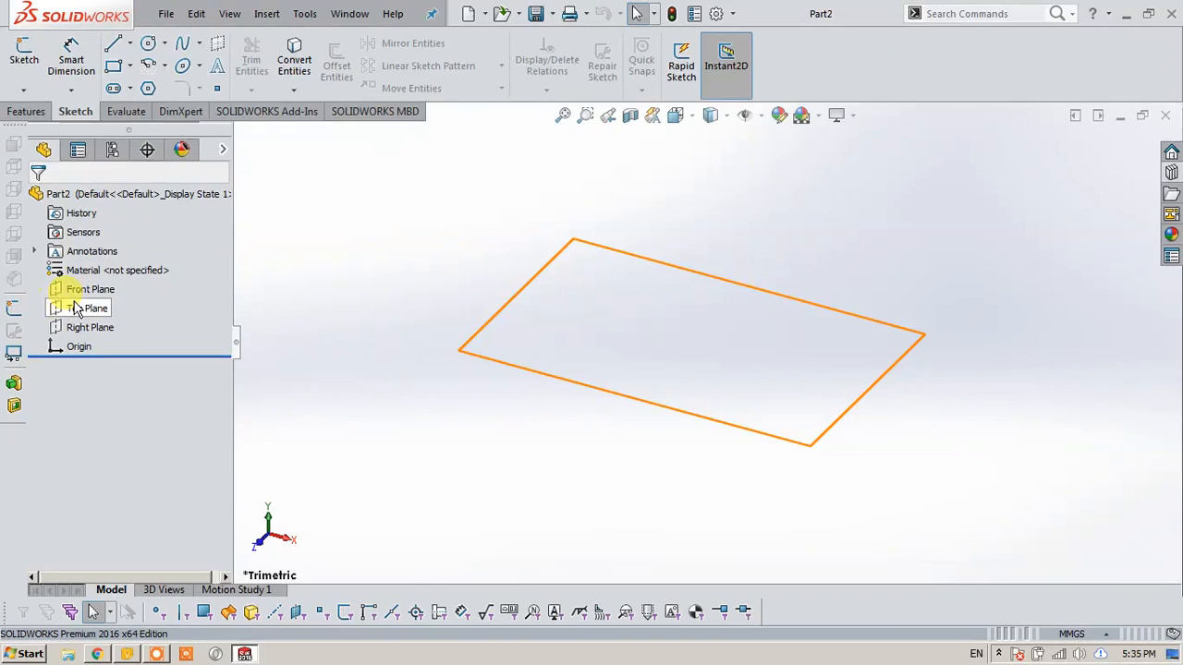
left_click(19, 109)
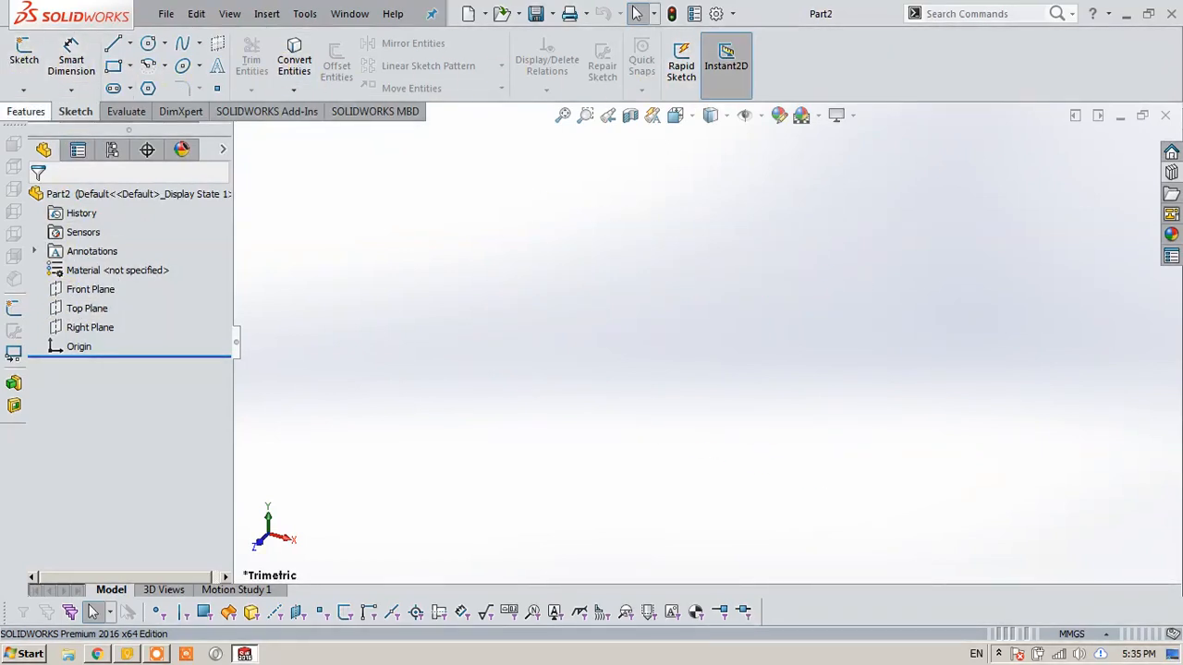
left_click(80, 110)
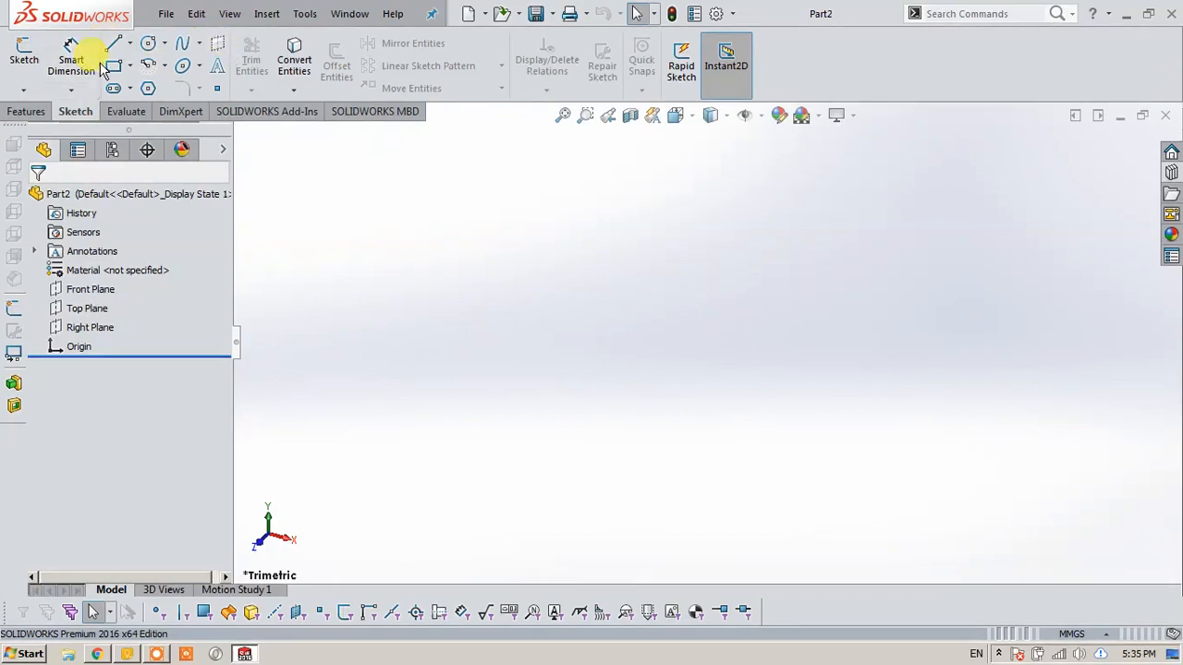
left_click(23, 111)
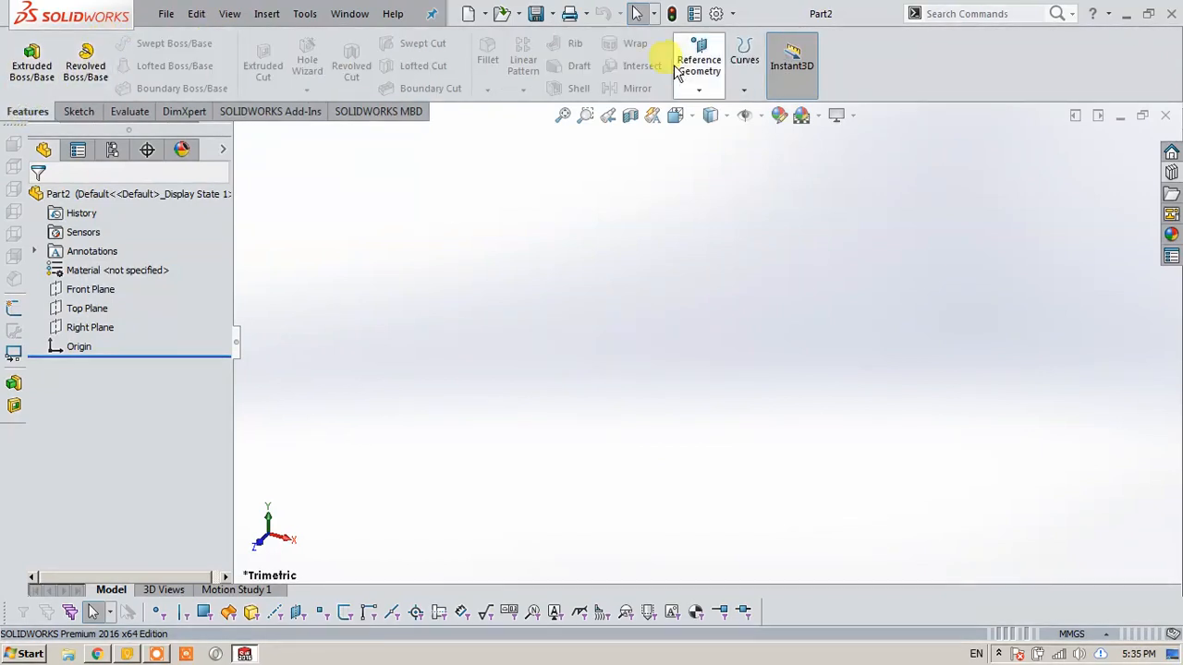
left_click(129, 110)
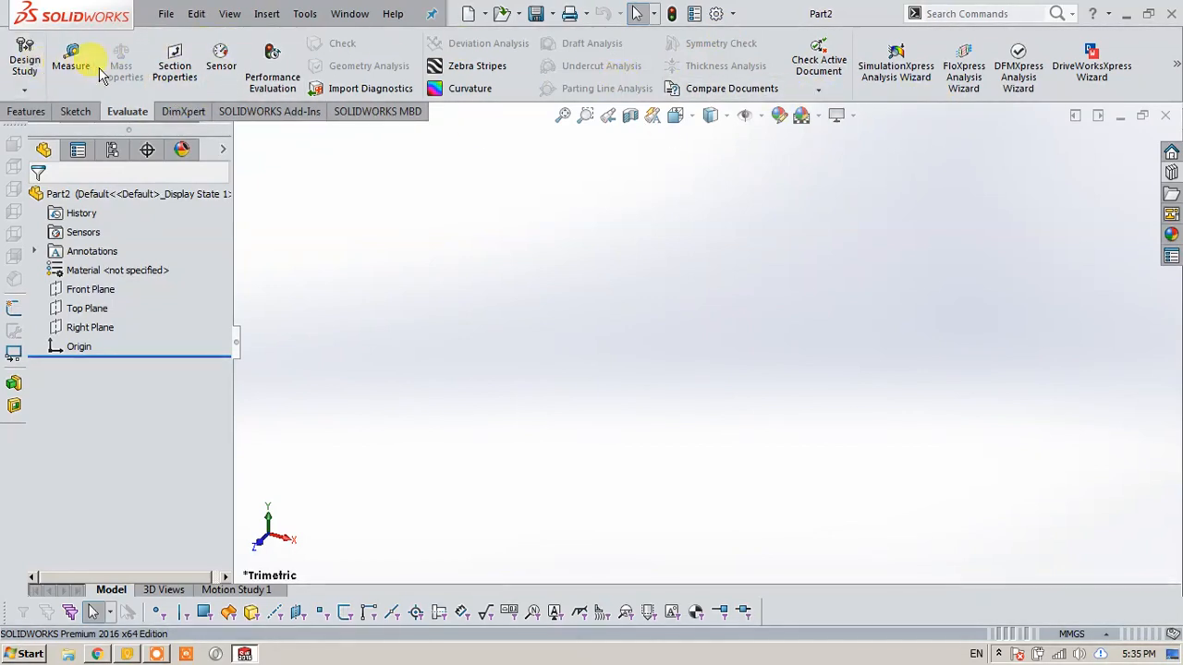
Add two design studies to the part and return to the model view.
left_click(24, 57)
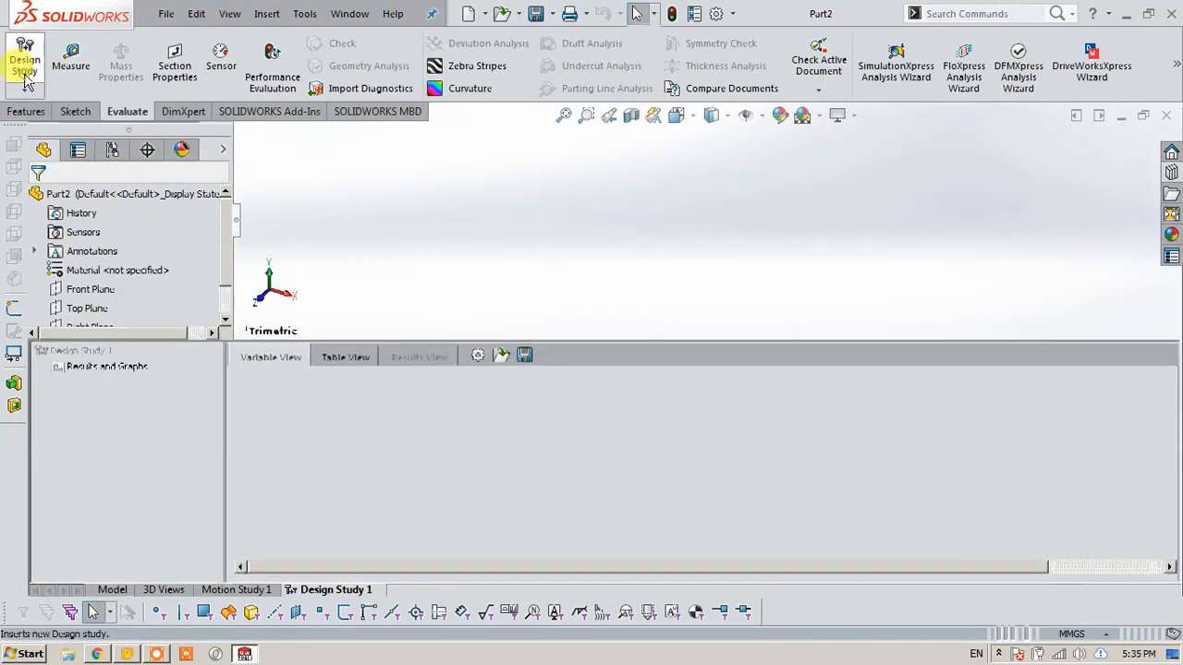
left_click(20, 90)
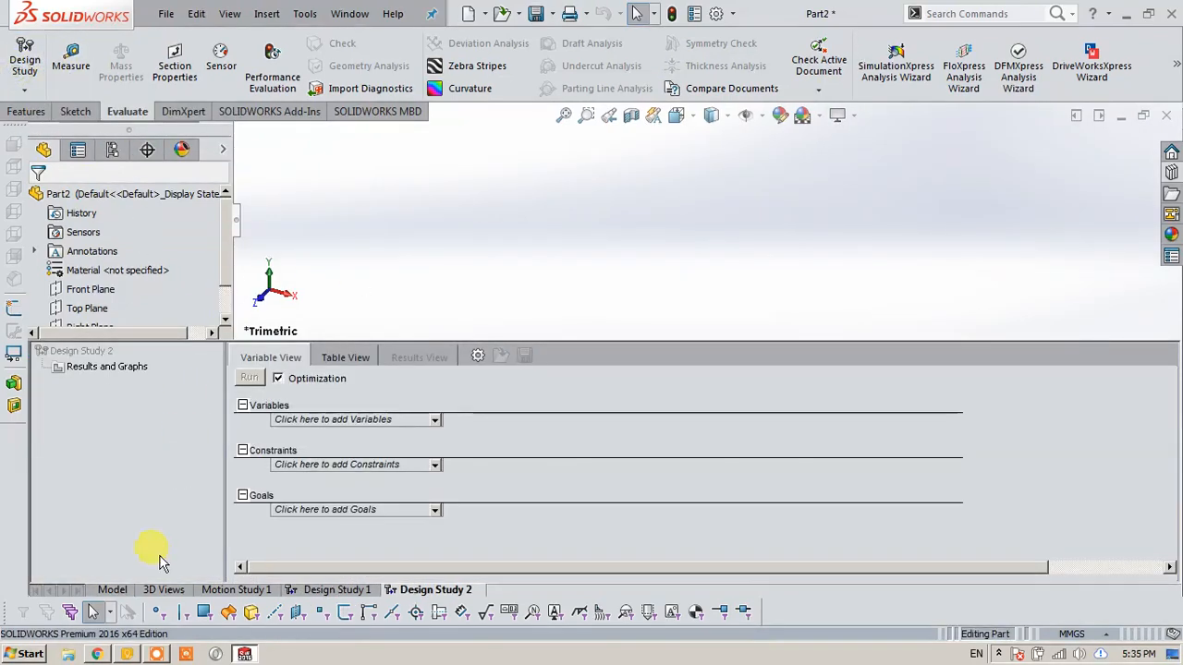
left_click(103, 589)
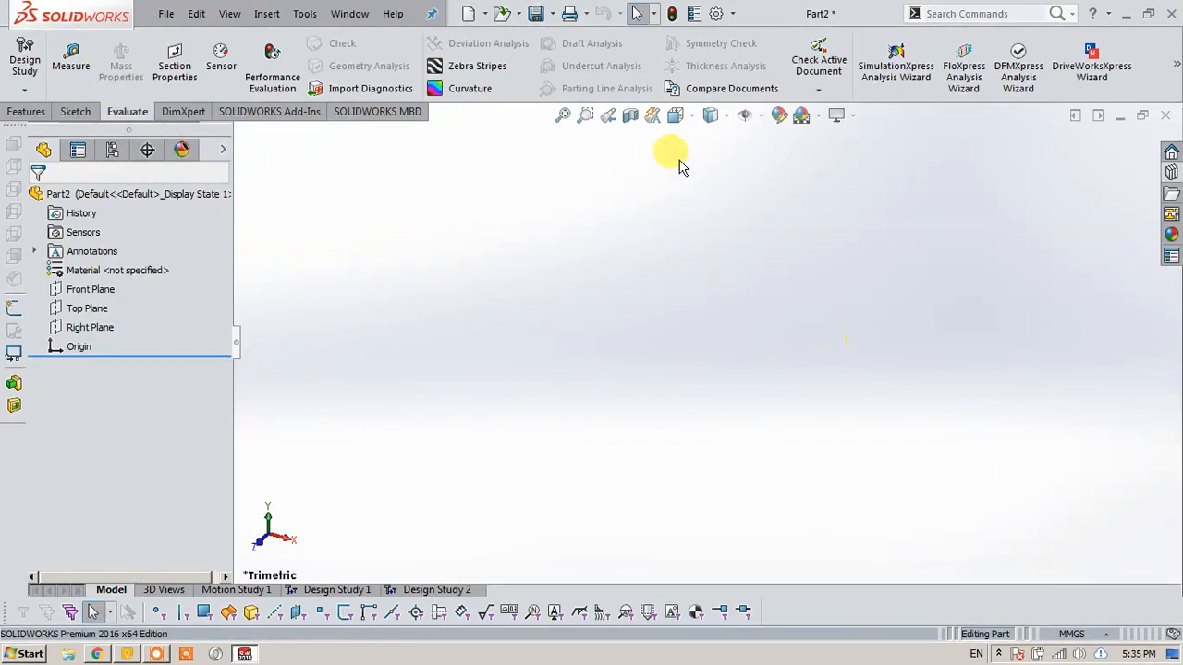
left_click(76, 111)
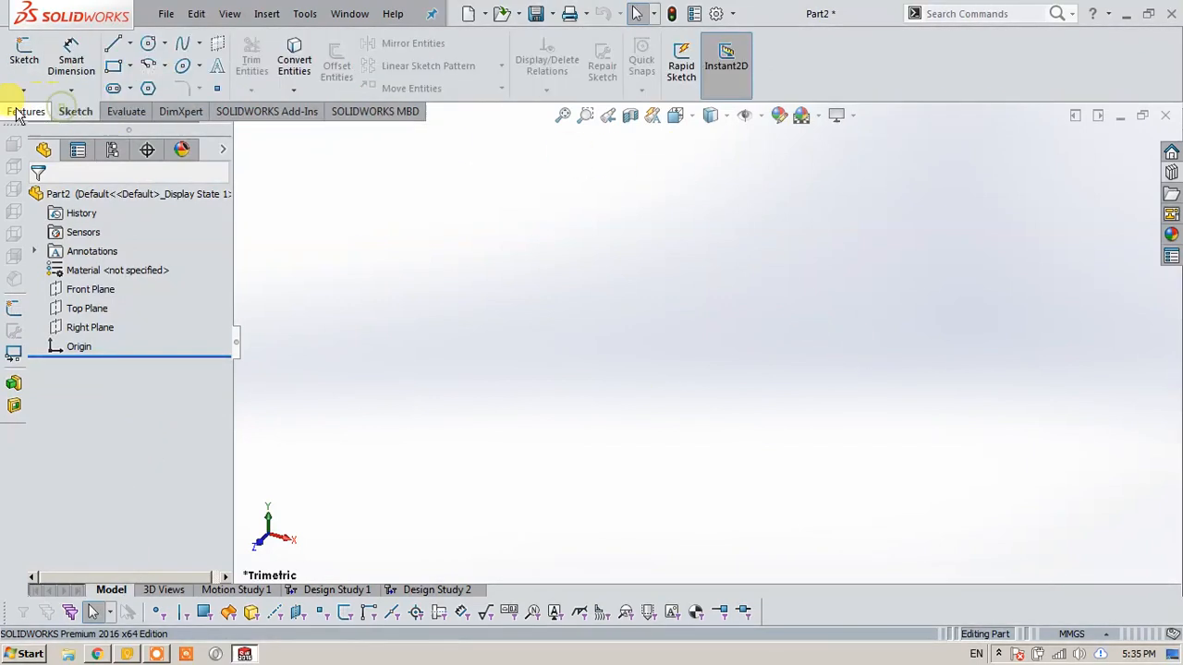
left_click(20, 111)
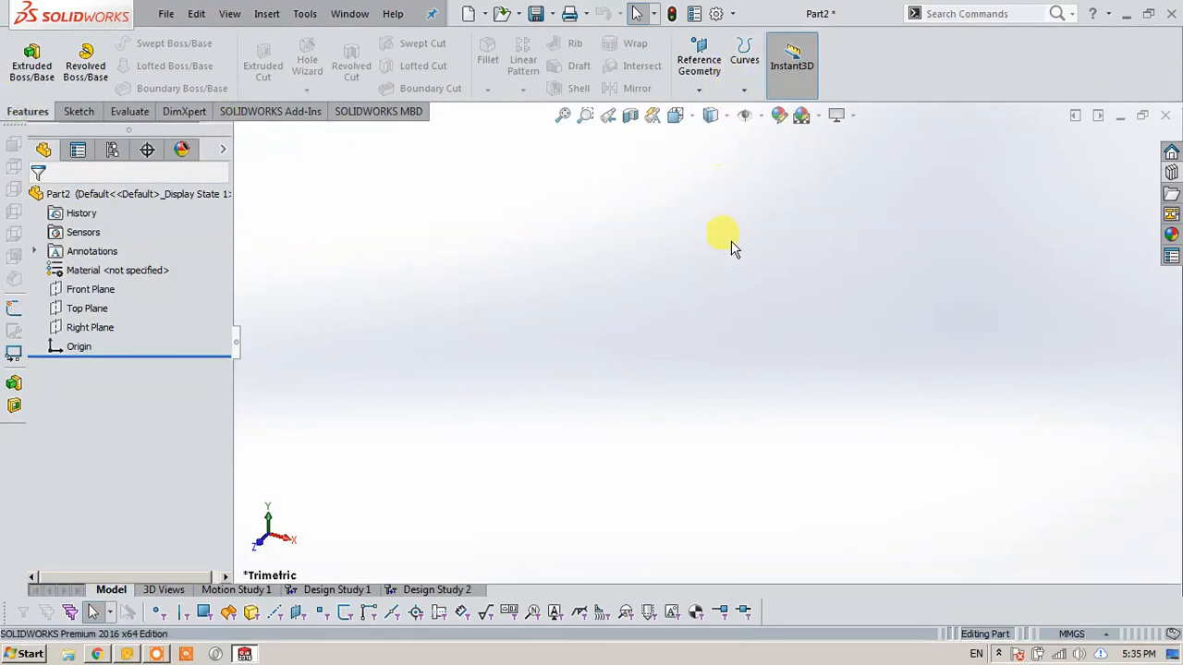
left_click(731, 13)
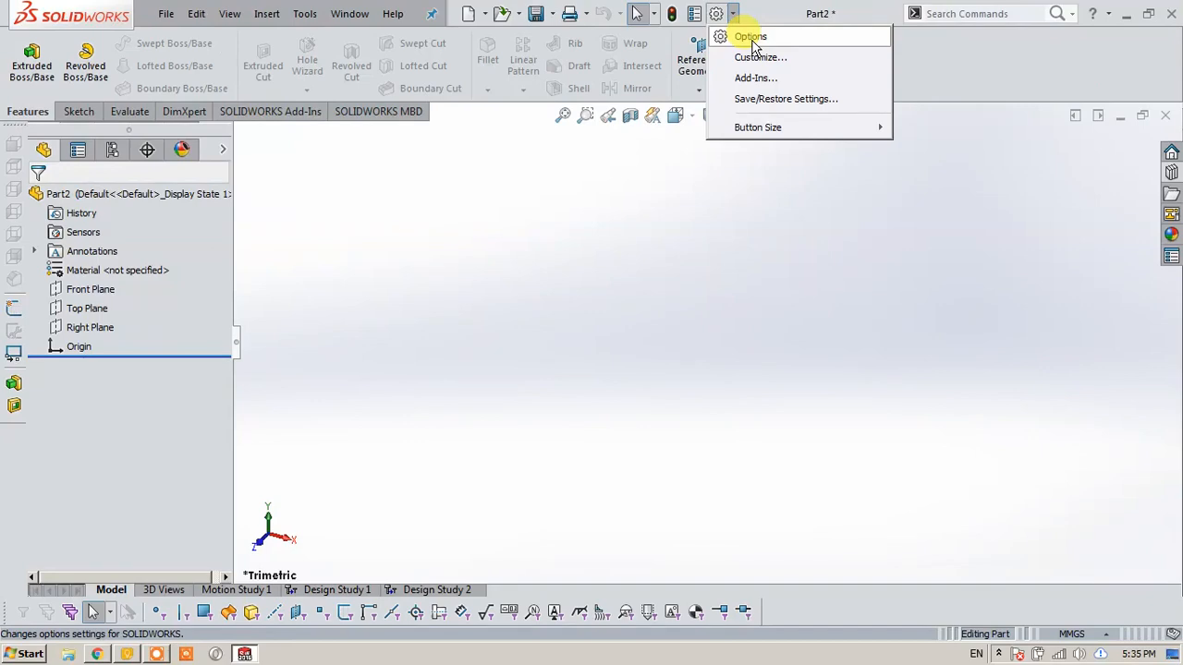
left_click(750, 39)
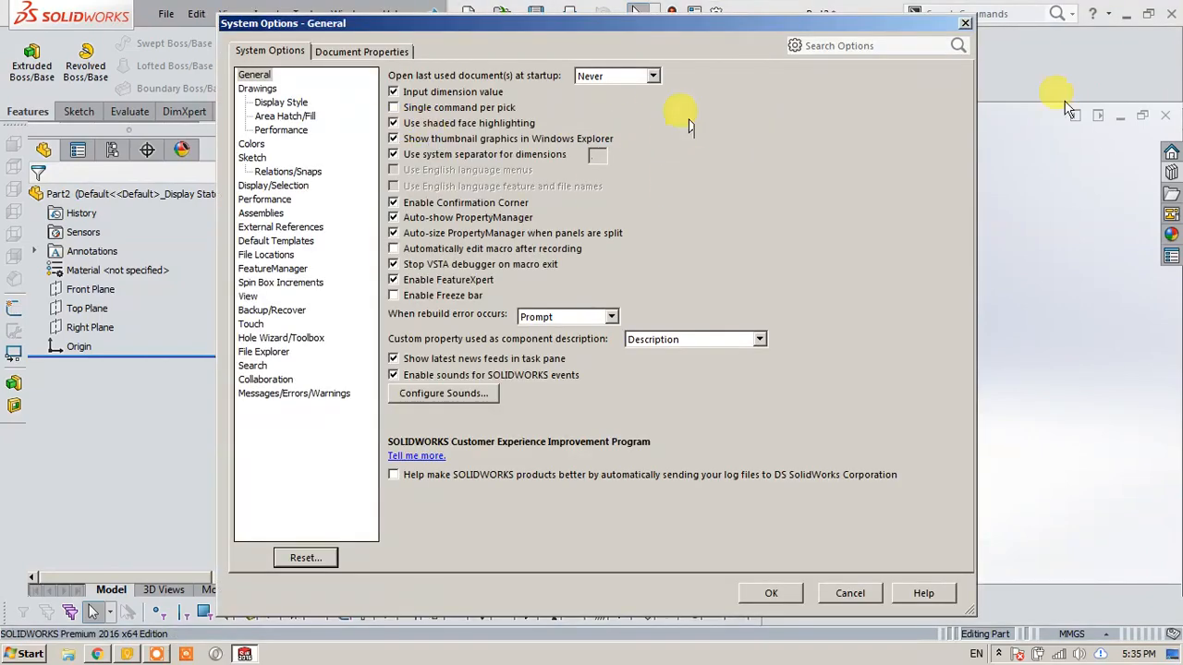
left_click(965, 22)
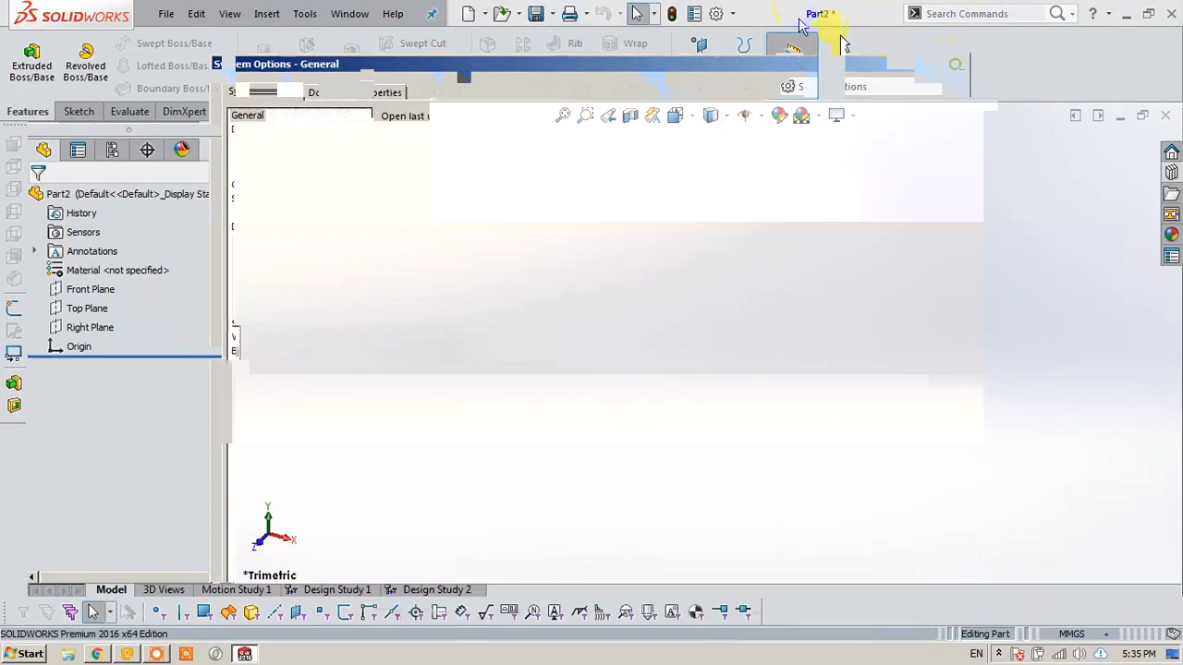
Keep the interface icon color on Classic and set the background to Dark in the system color options.
left_click(732, 15)
left_click(749, 37)
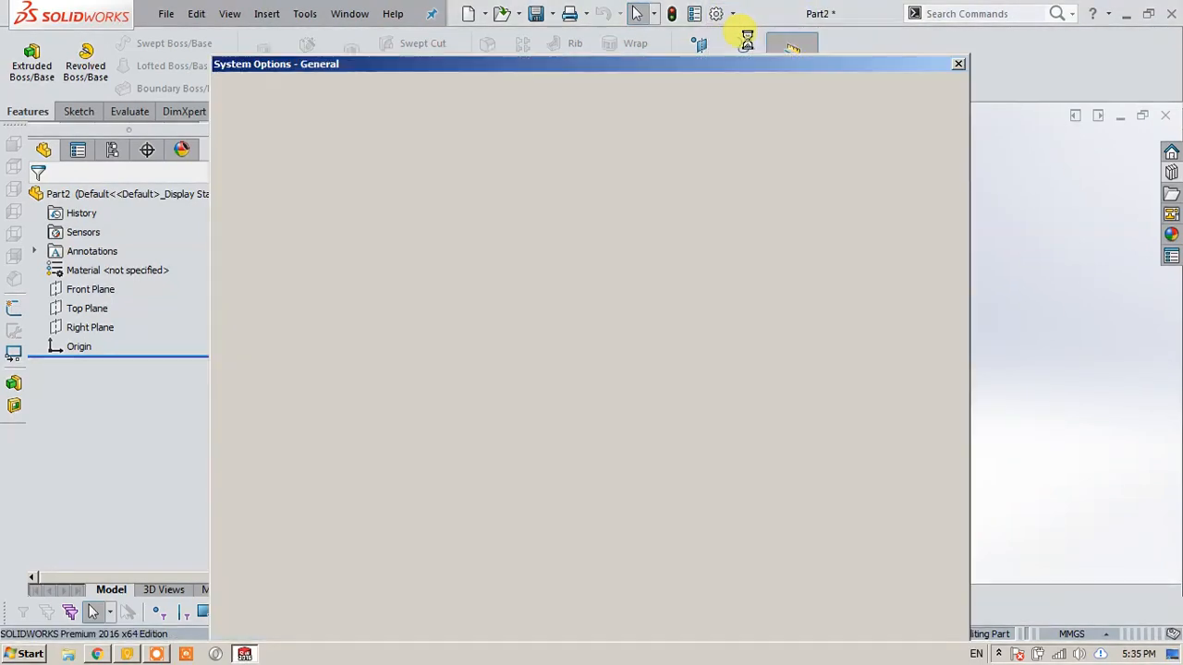
left_click(243, 184)
left_click(544, 122)
left_click(532, 149)
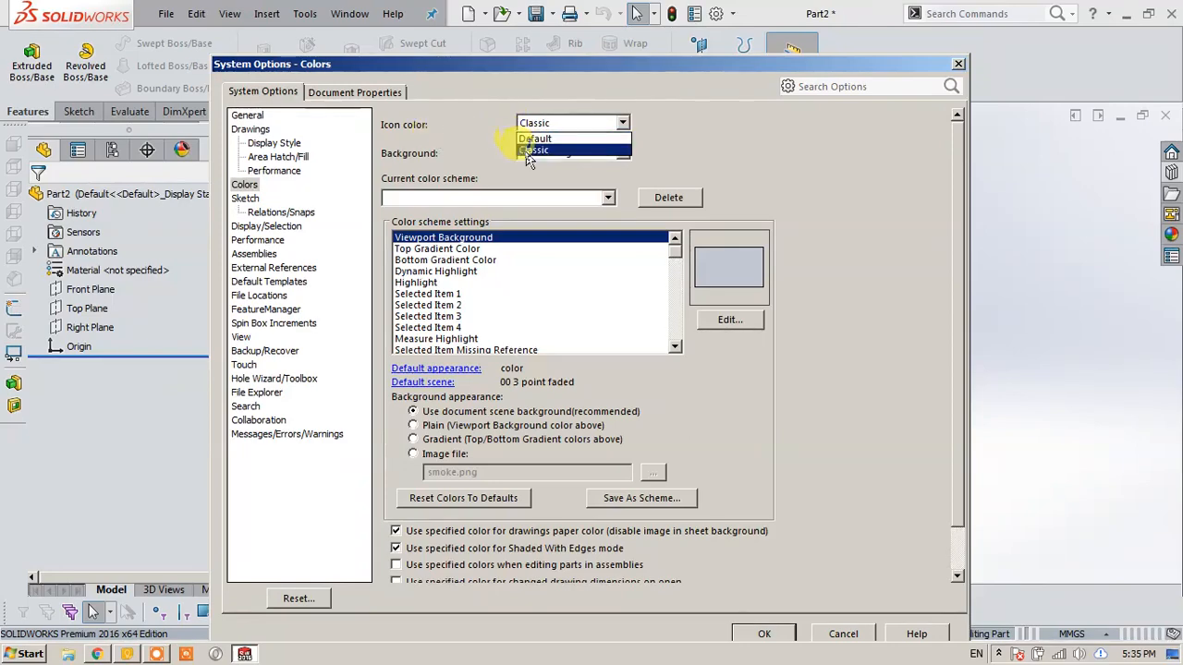
left_click(554, 152)
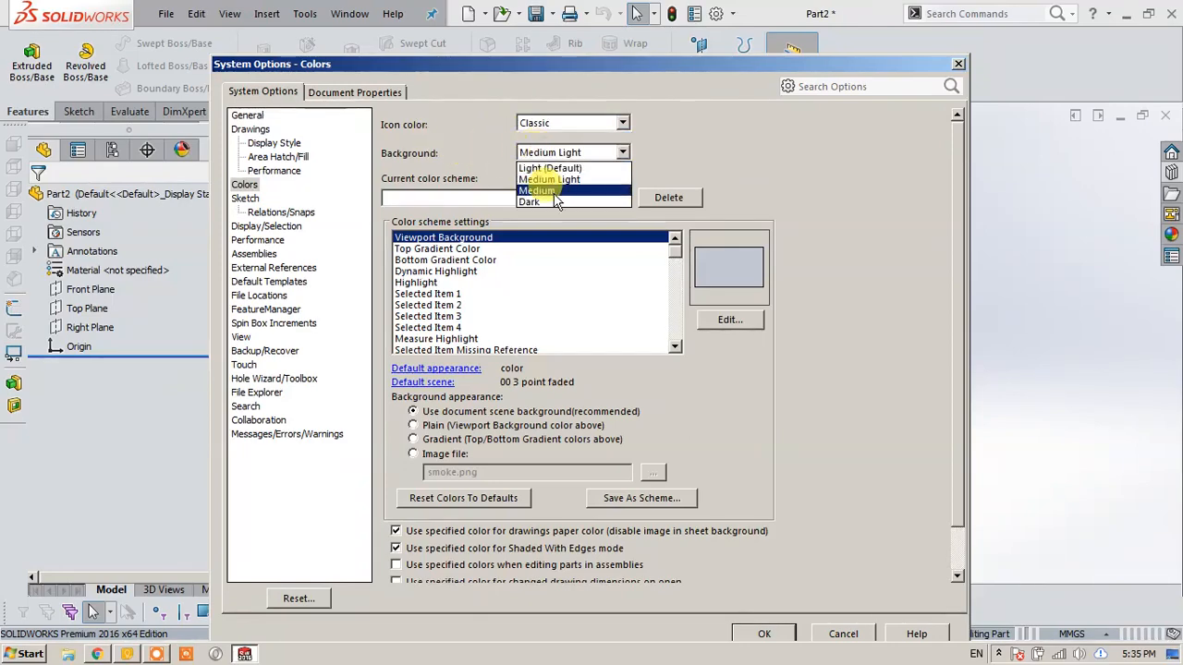
left_click(560, 181)
left_click(559, 154)
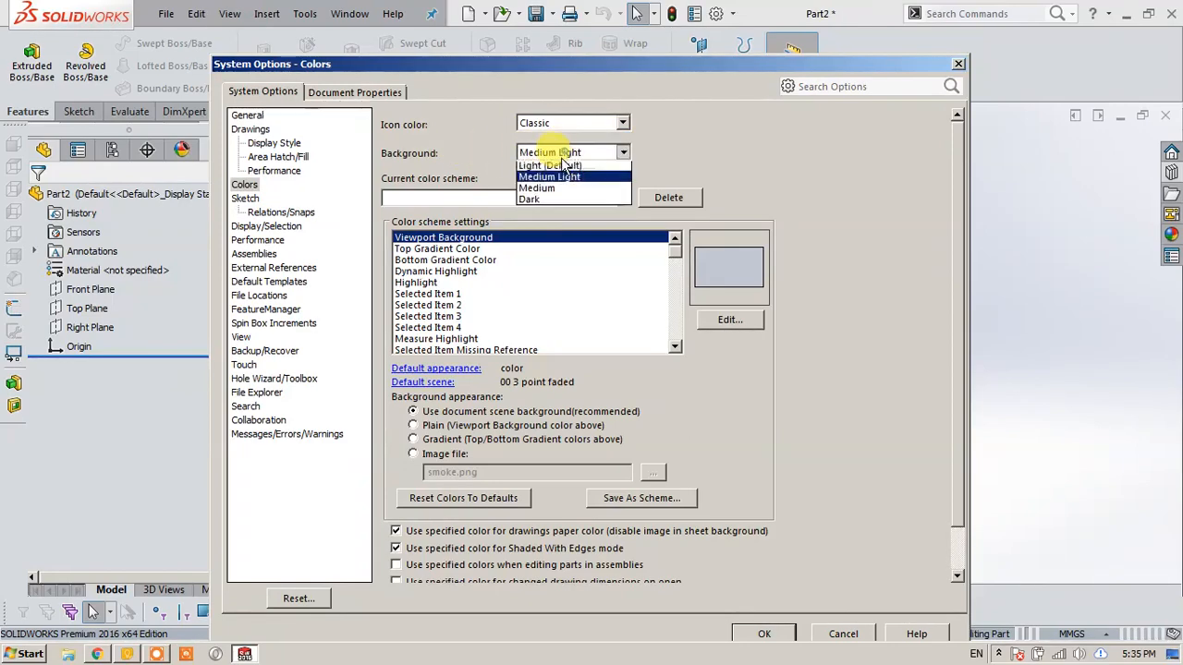
left_click(555, 202)
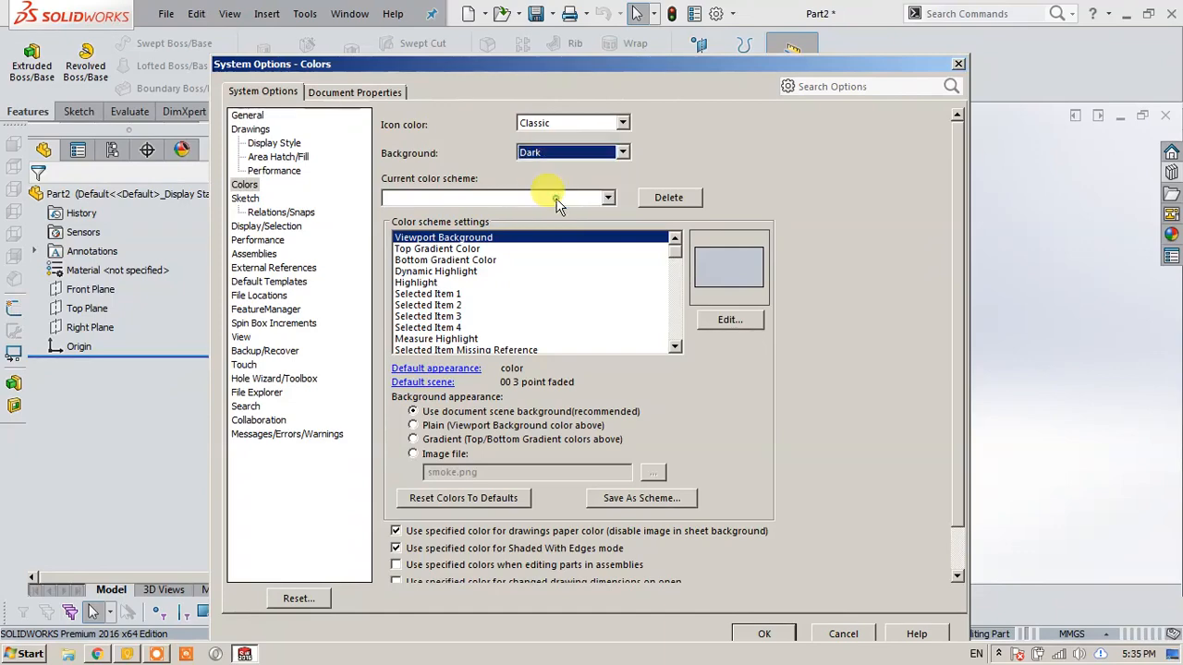
left_click(763, 636)
Set the interface background to Medium Light in the system color options.
left_click(732, 13)
left_click(748, 37)
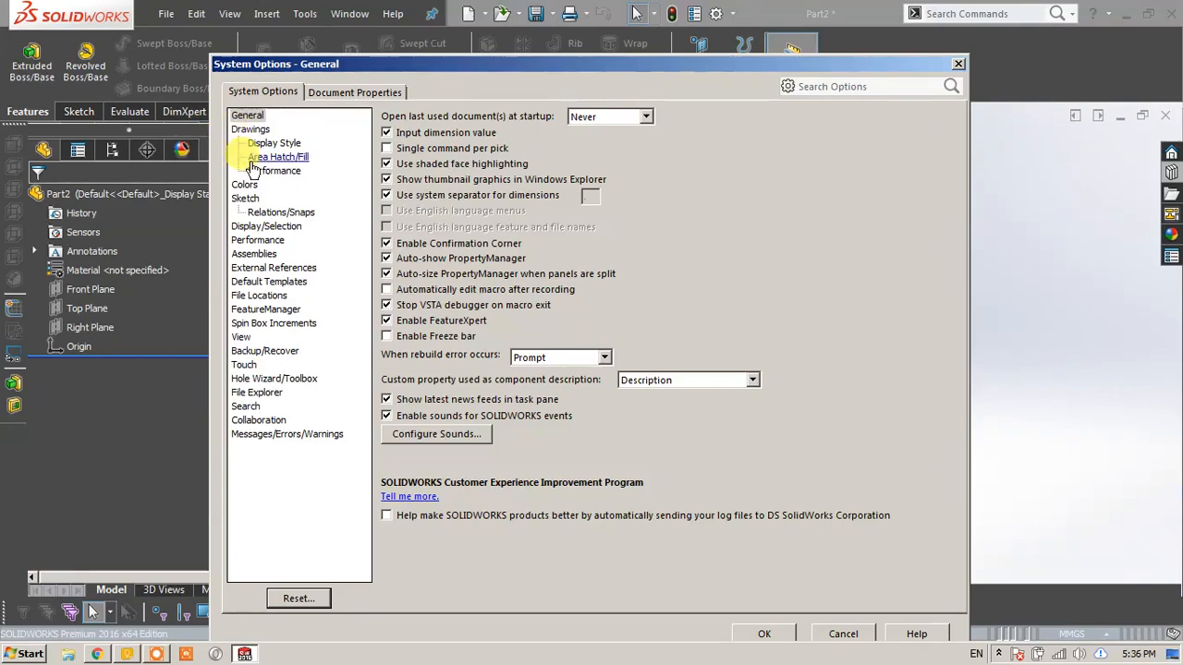
left_click(245, 185)
left_click(550, 154)
left_click(565, 191)
left_click(562, 153)
left_click(555, 179)
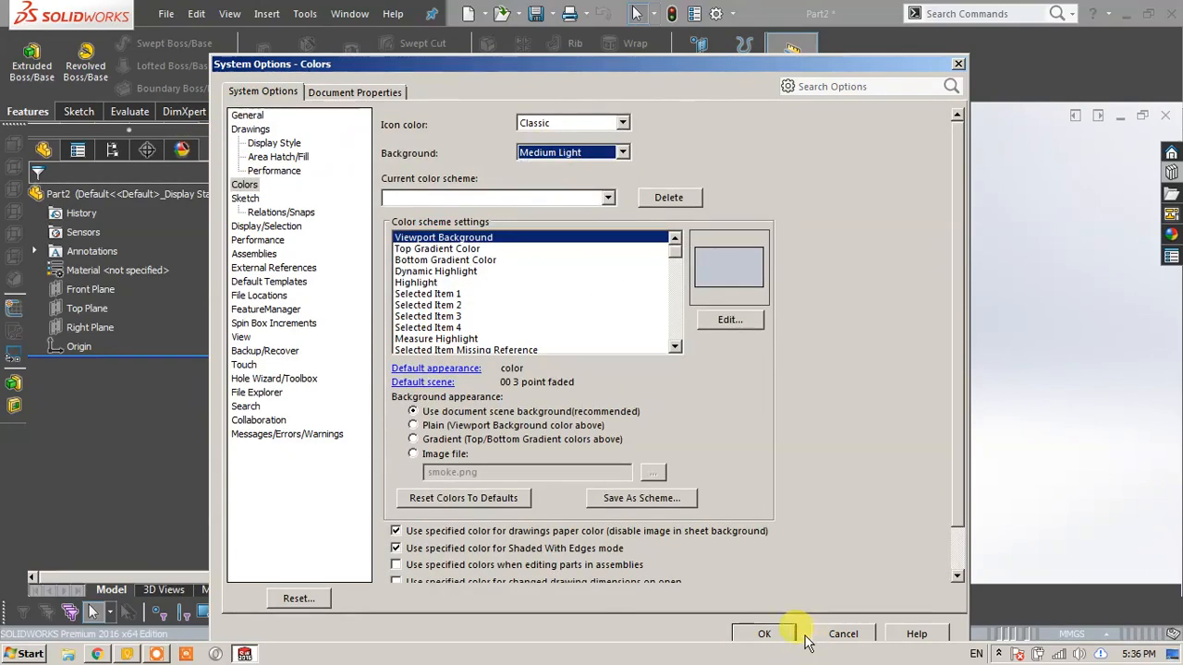
left_click(791, 635)
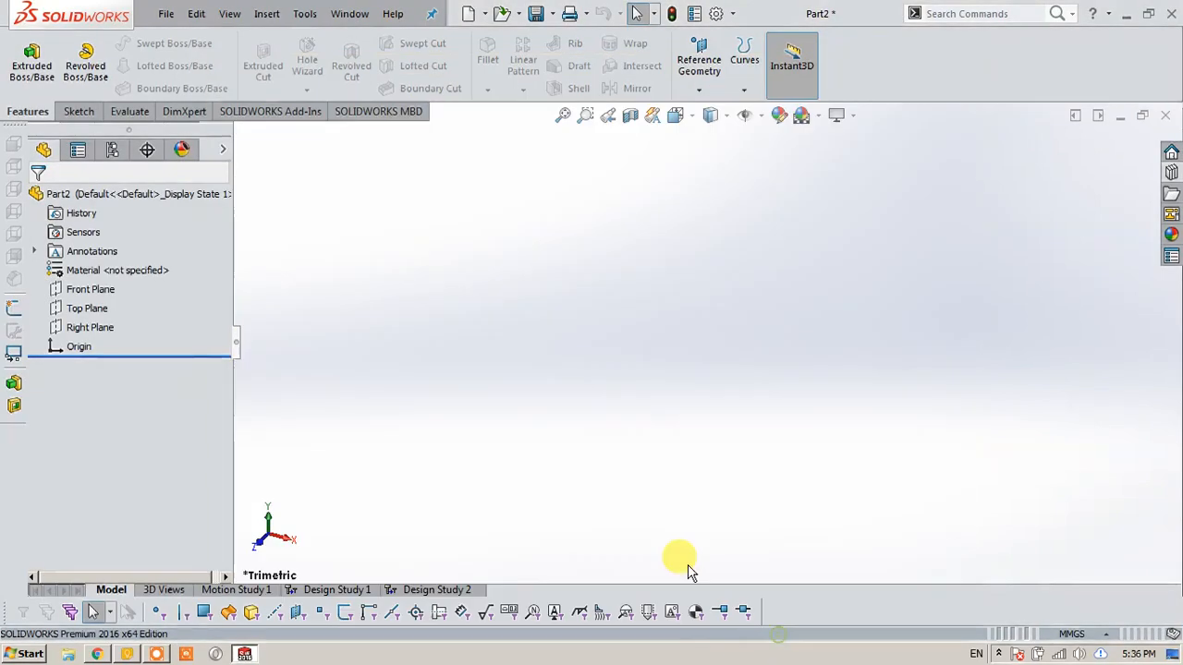
Switch to Chrome, open the source page of the dimensioned bracket drawing from the image results, and show the drawing full screen.
left_click(98, 654)
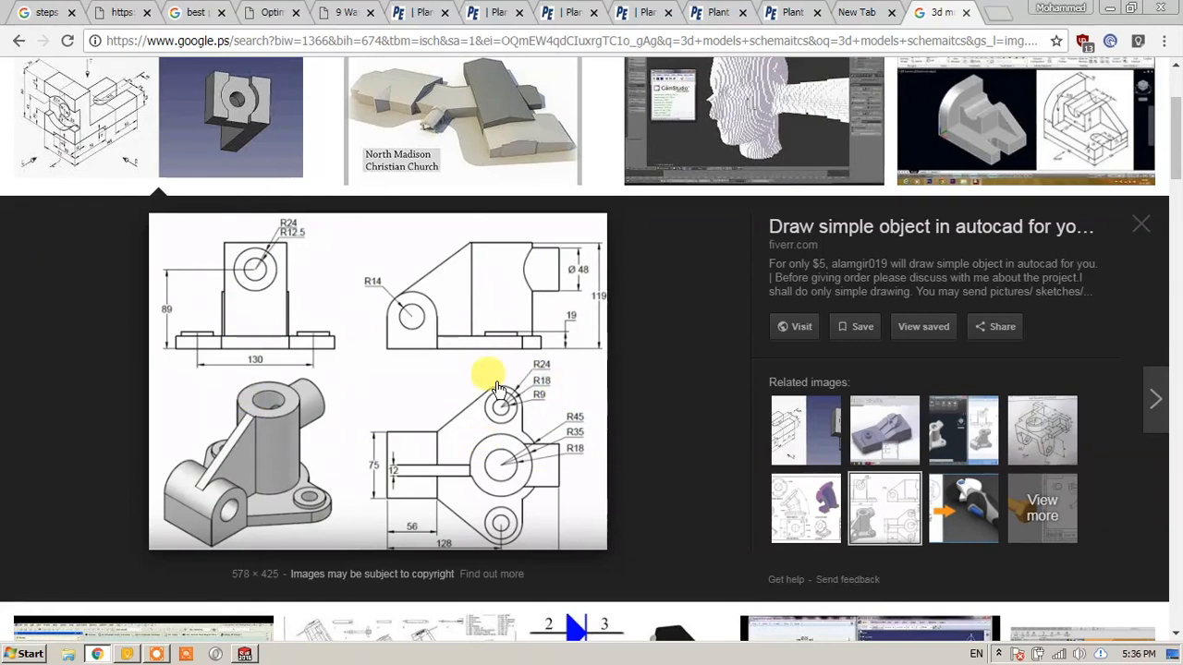
left_click(472, 390)
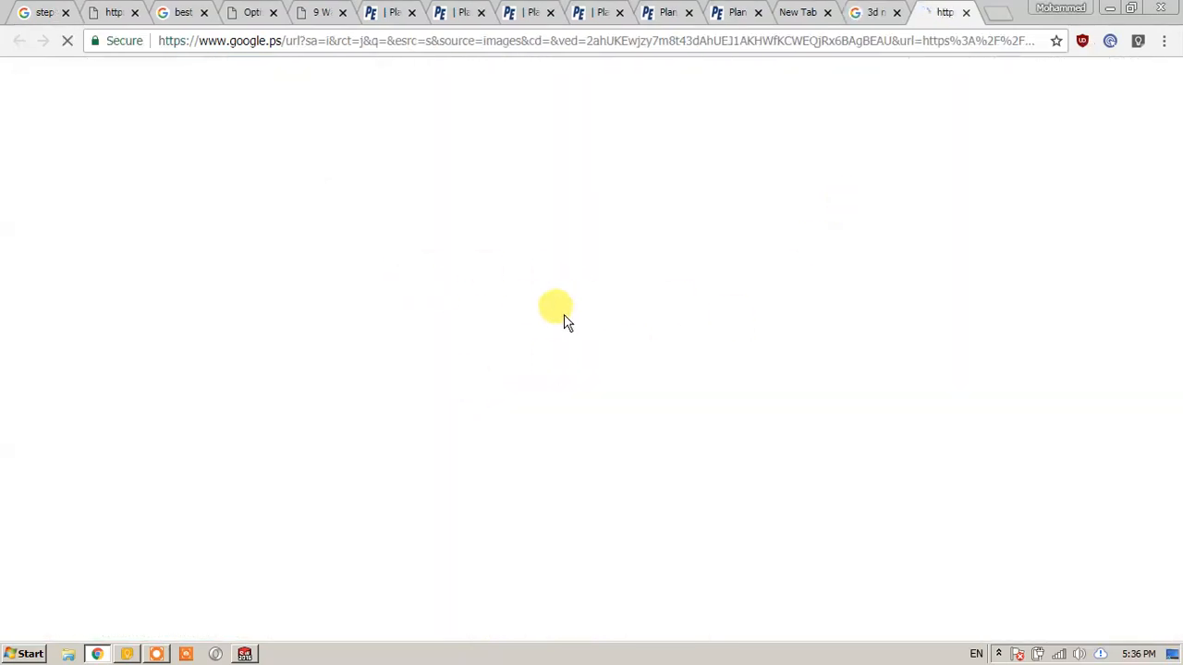
left_click(883, 12)
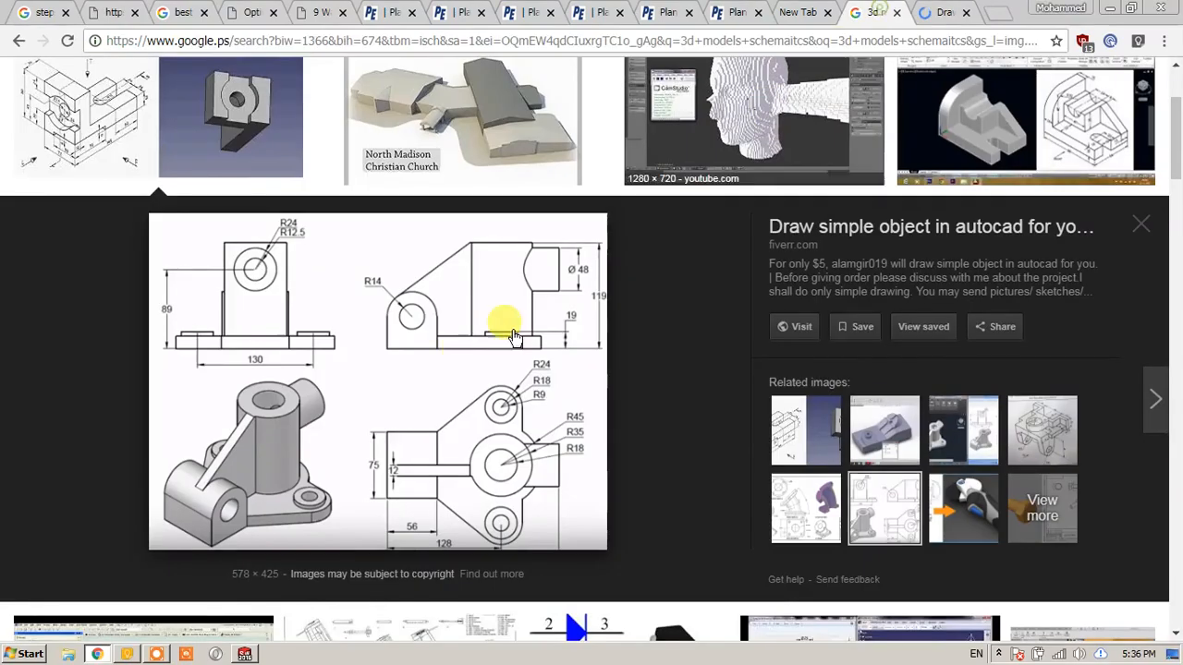
left_click(944, 12)
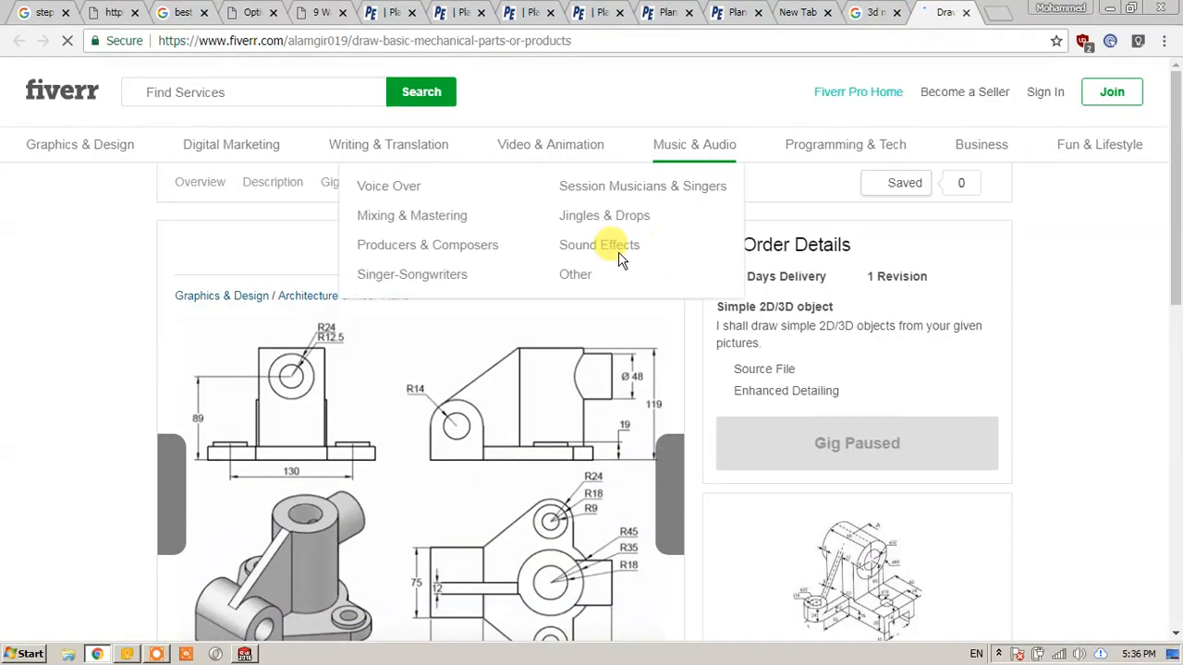
scroll(620, 258, "down", 3)
scroll(620, 258, "up", 3)
scroll(496, 489, "down", 1)
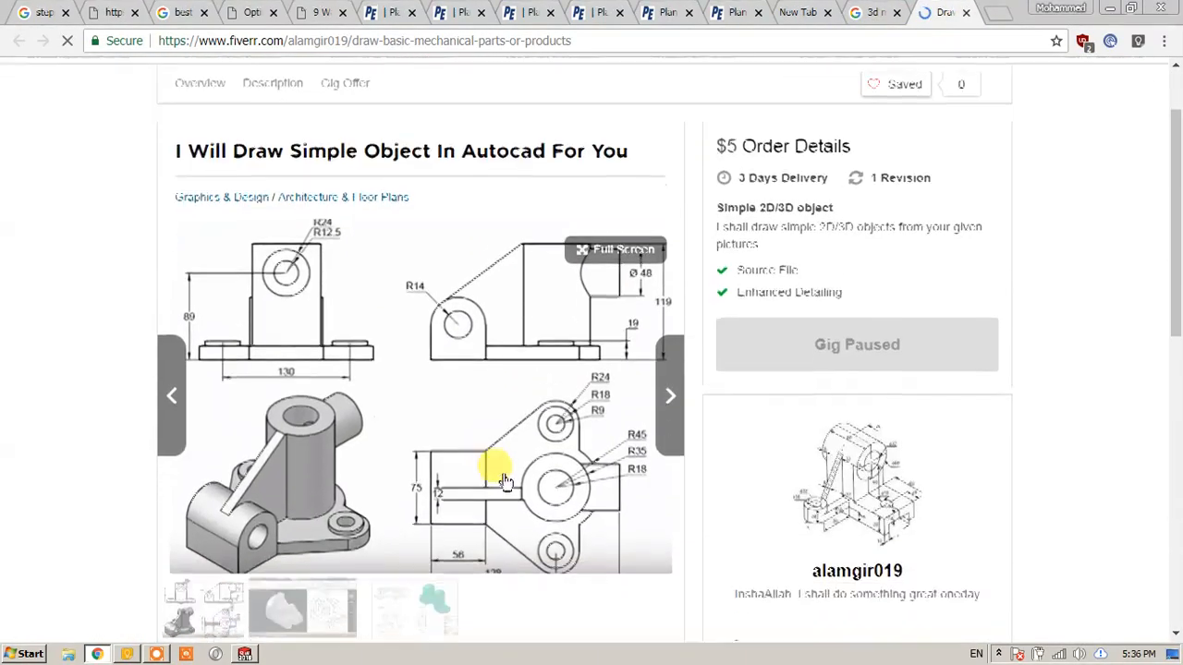
left_click(610, 268)
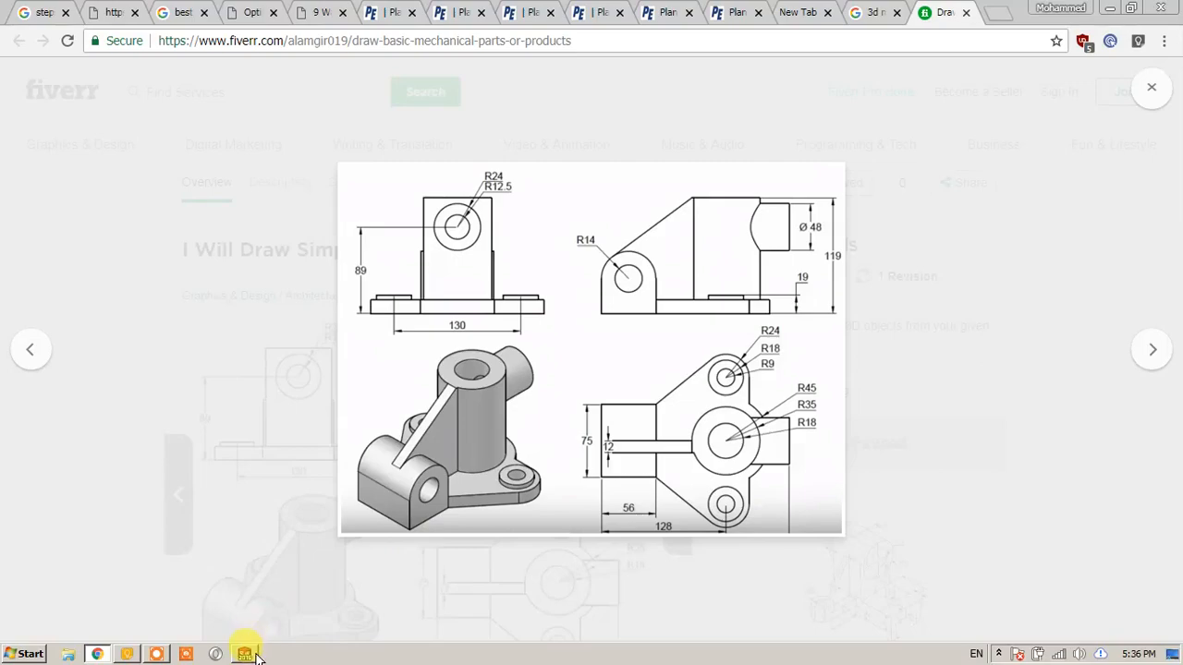
Move the drawing page into its own browser window and switch back to a maximized SOLIDWORKS window.
left_click_drag(945, 13, 1177, 154)
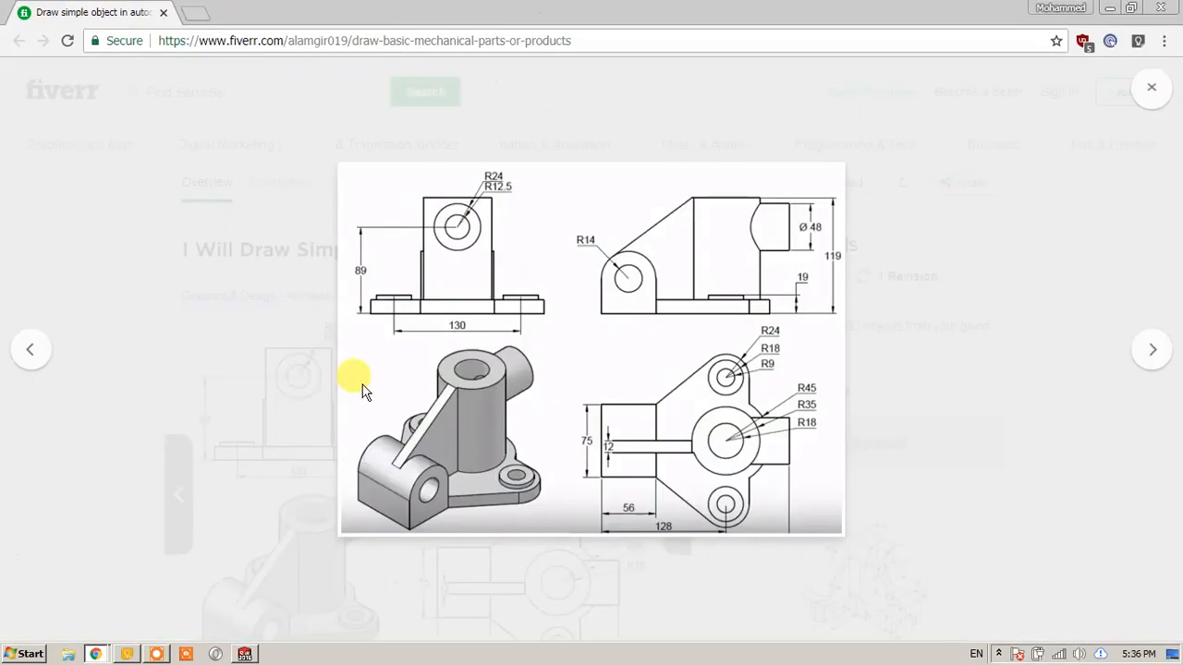
left_click(245, 654)
left_click_drag(753, 10, 284, 93)
left_click(742, 316)
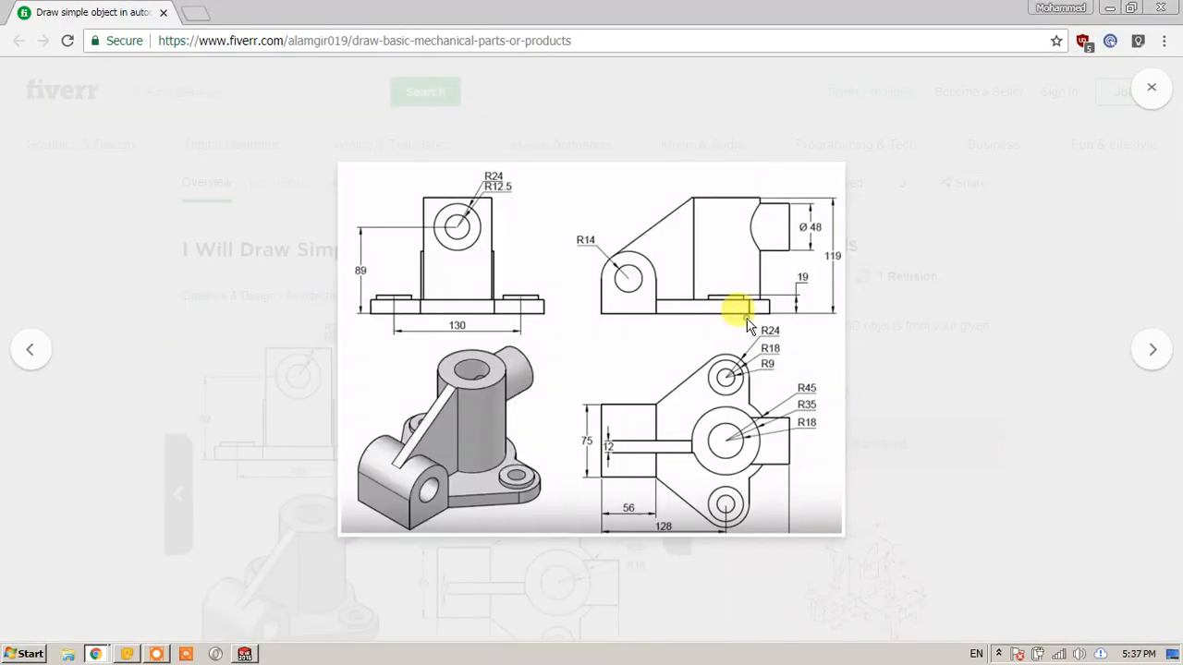
left_click(246, 655)
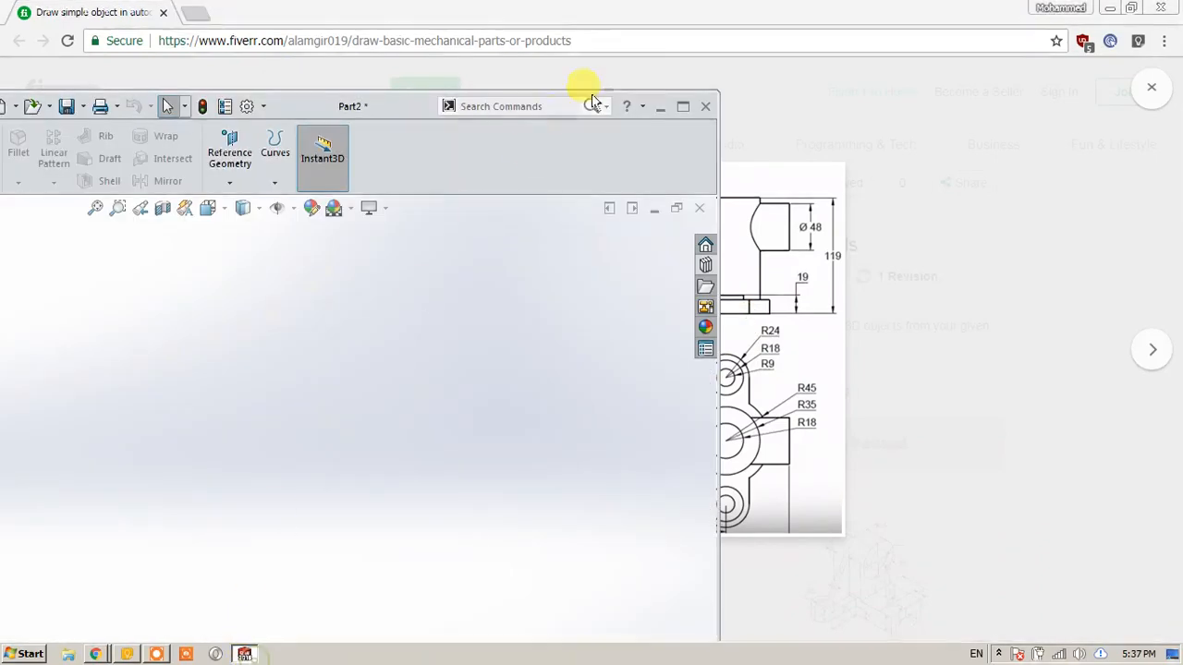
left_click(675, 106)
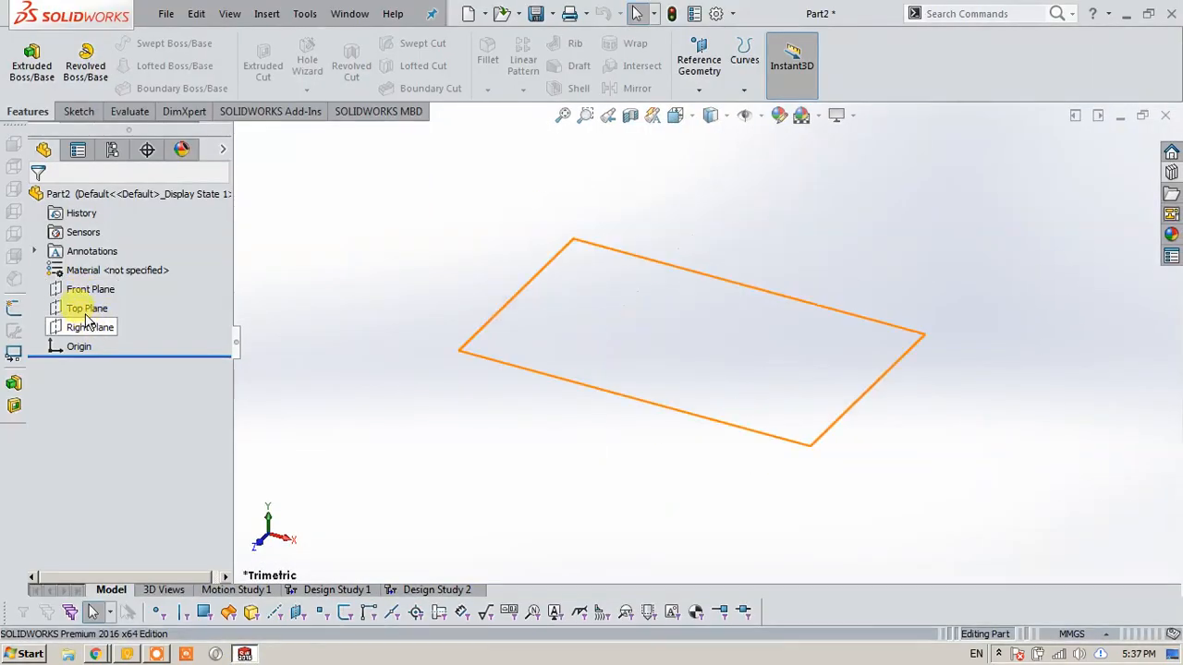
Start a sketch on the Top Plane, check the reference drawing in Chrome, and return to SOLIDWORKS.
left_click(84, 309)
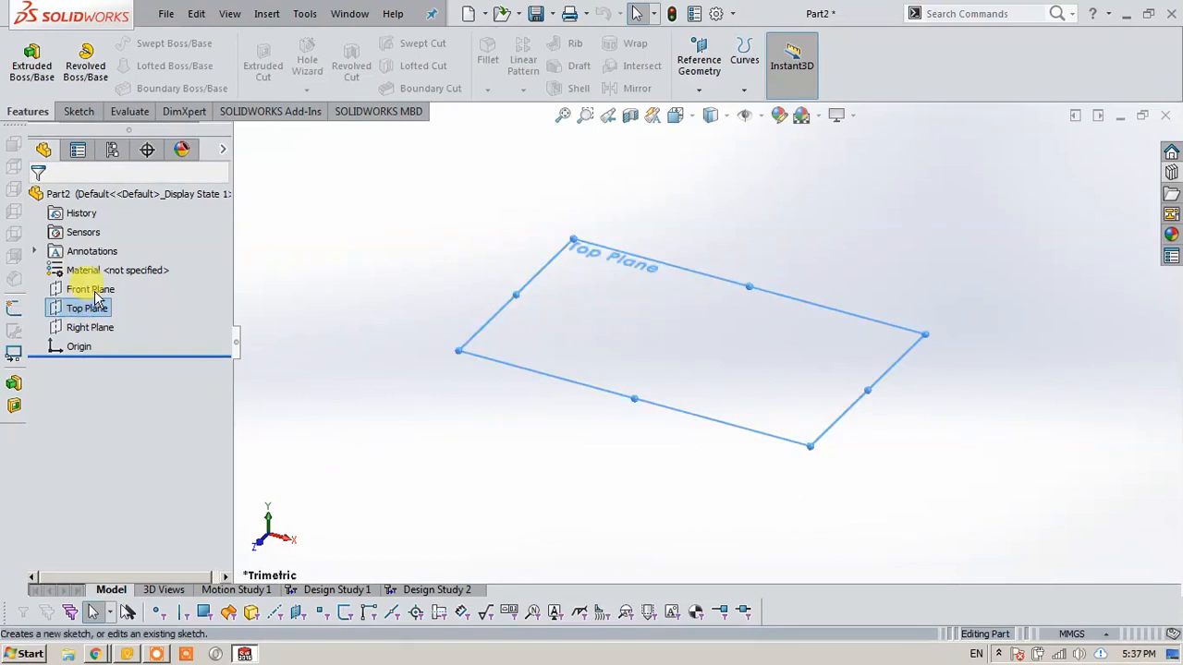
right_click(73, 315)
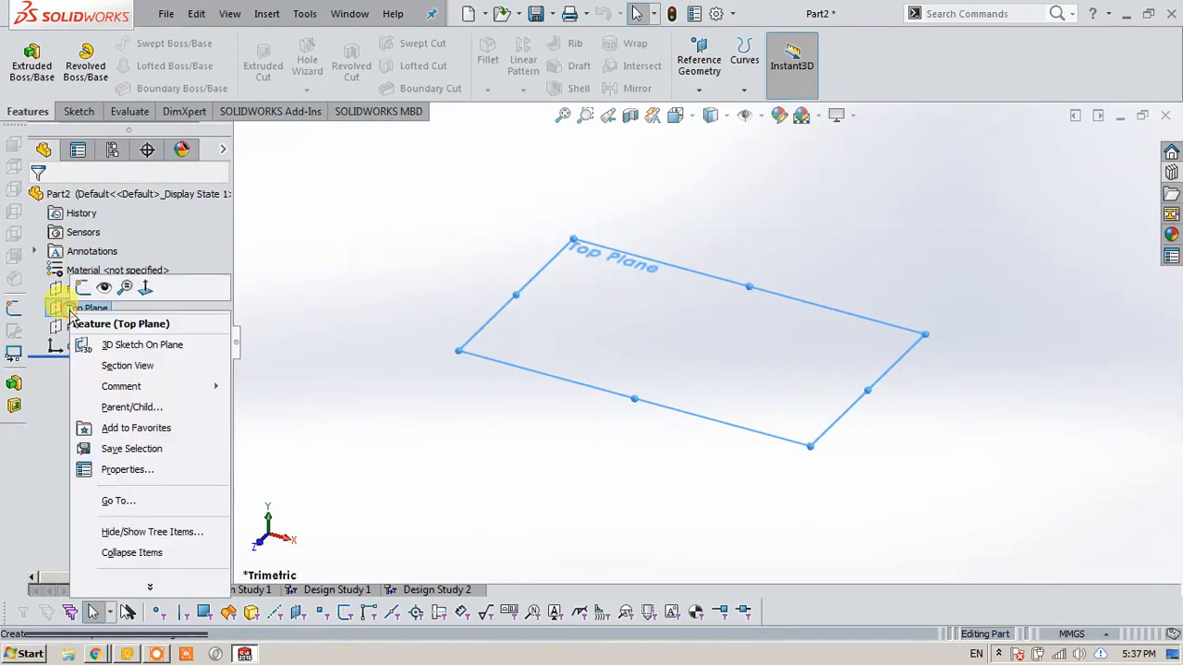
left_click(83, 289)
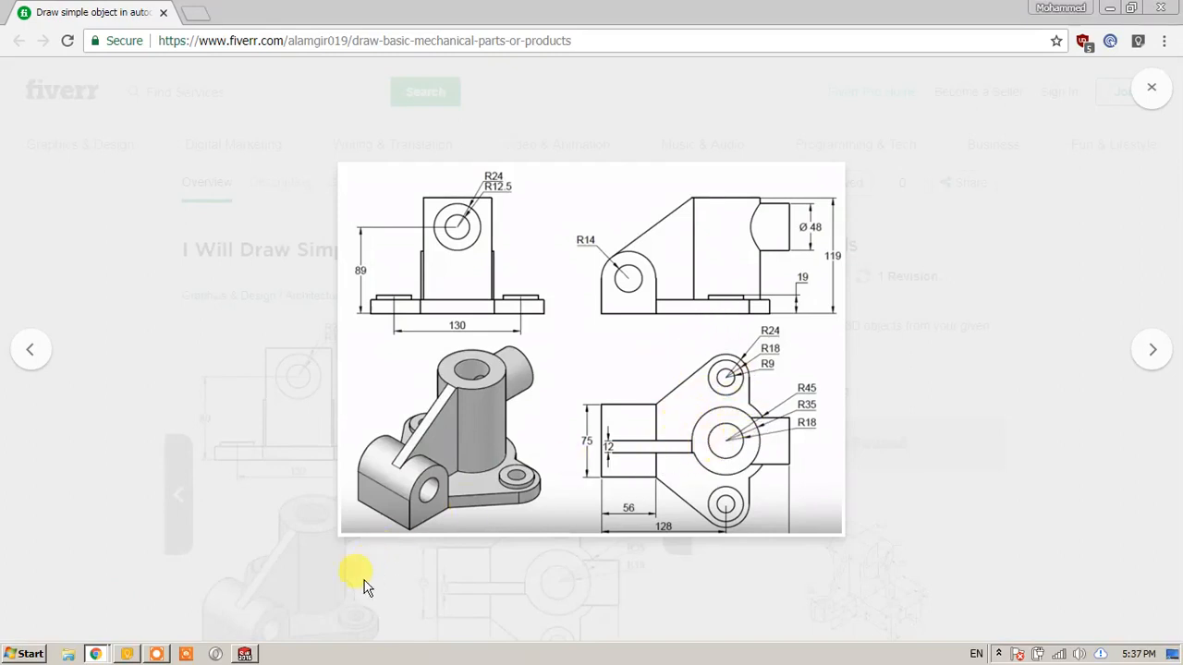
left_click(245, 654)
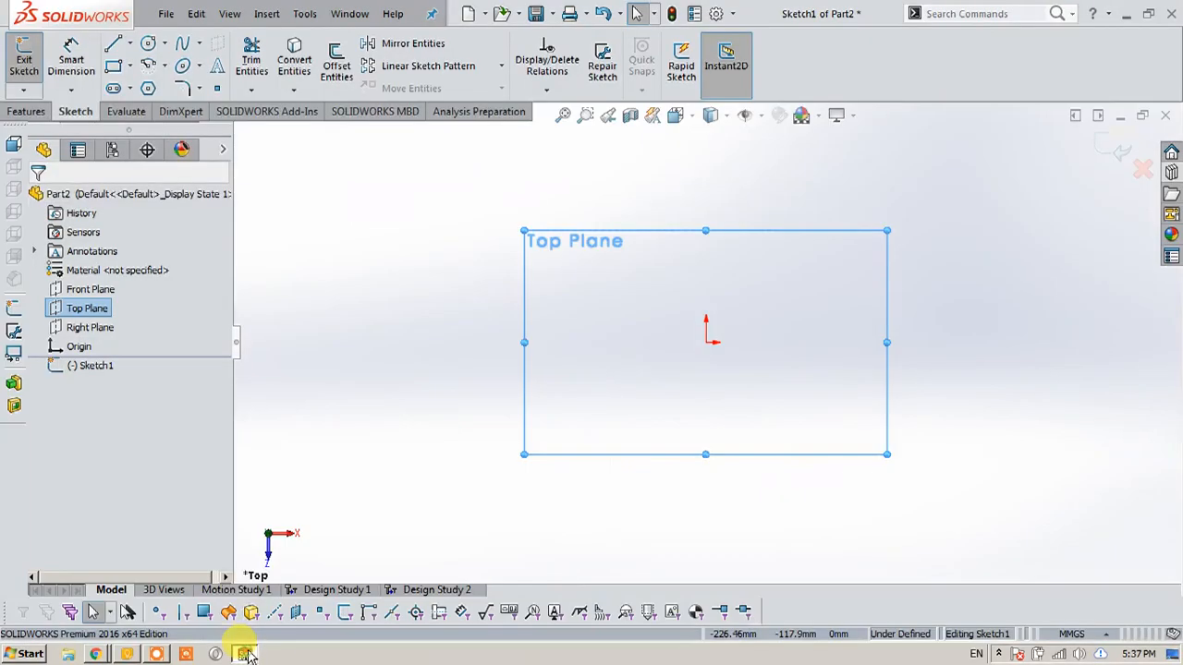
Sketch a circle centred on the origin.
left_click(146, 43)
left_click_drag(706, 342, 750, 386)
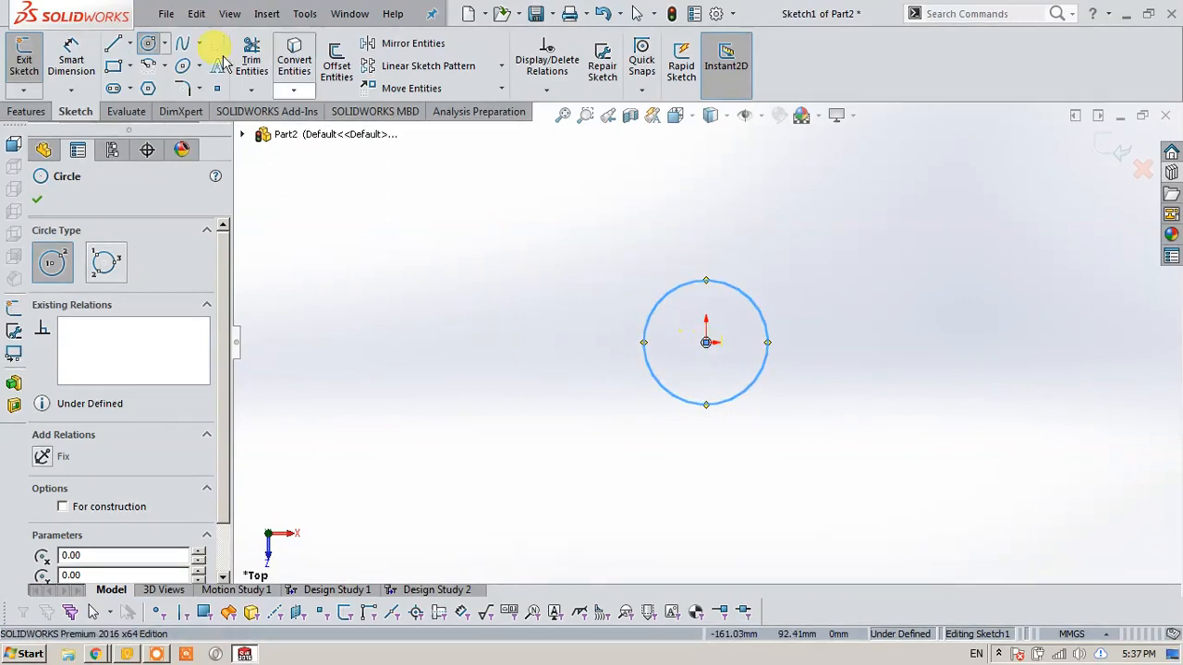
left_click(113, 66)
left_click(458, 288)
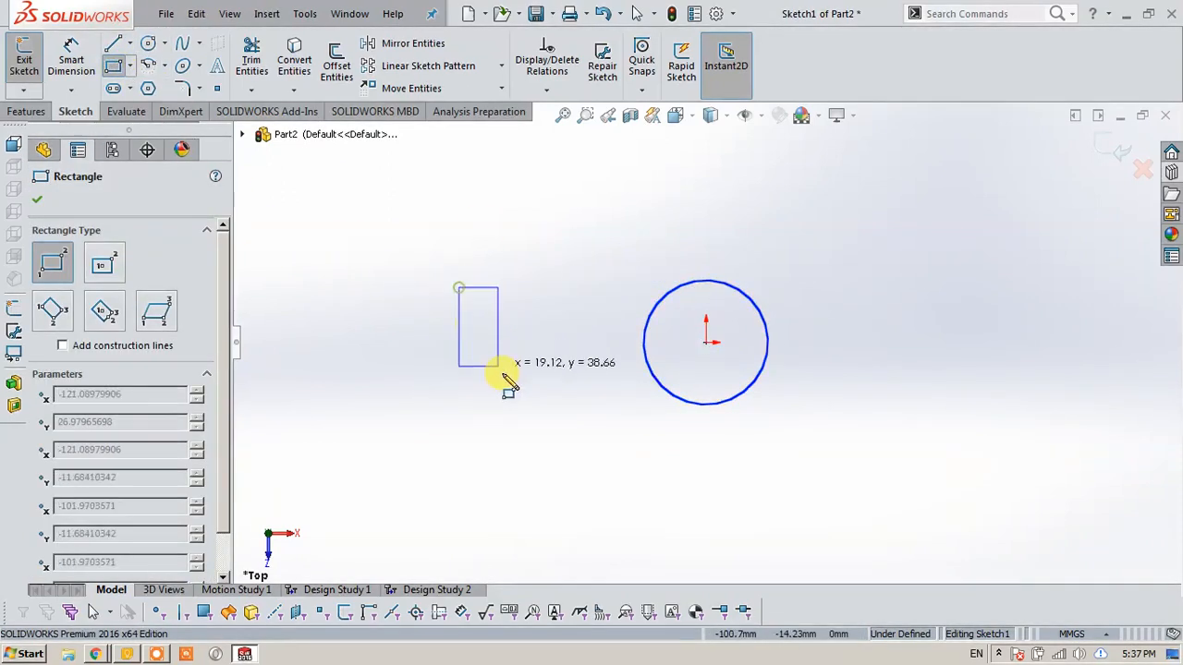
left_click(561, 435)
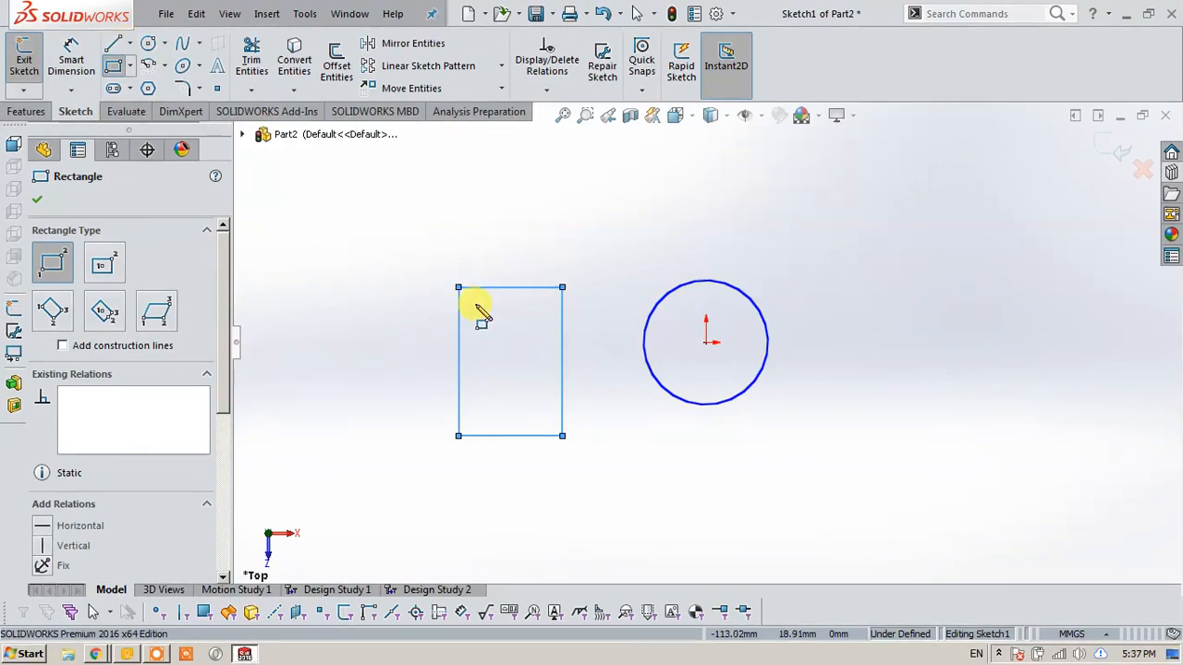
key("ctrl+z")
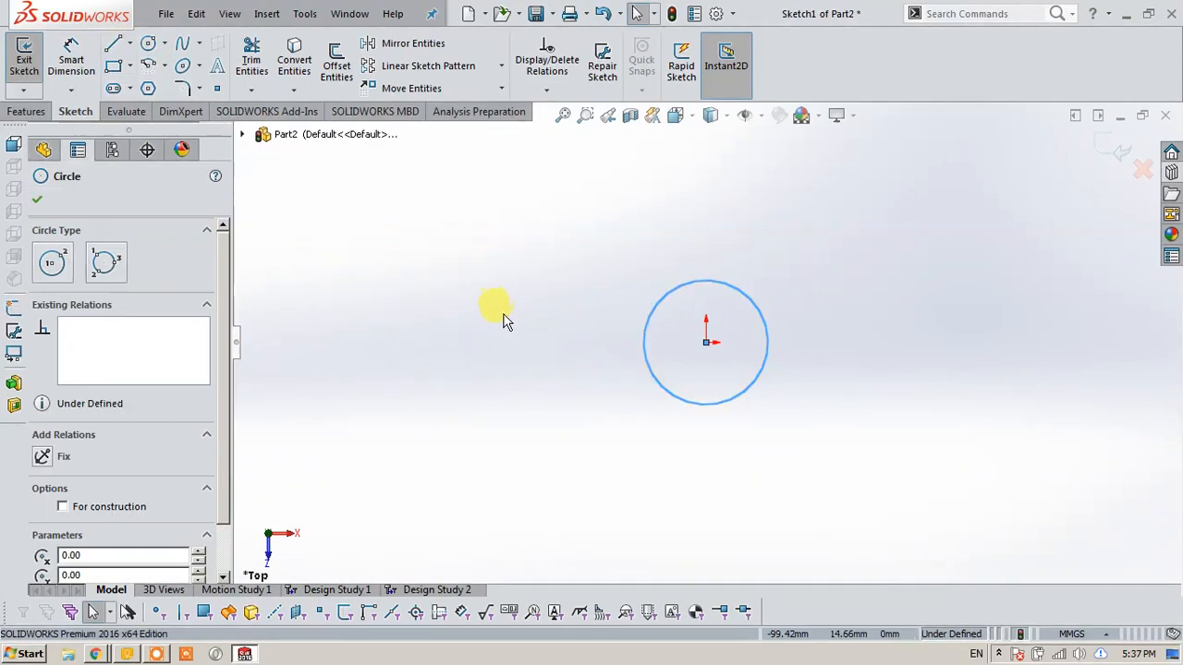
Sketch a center rectangle to the left of the circle, centred about 79 mm from the origin.
left_click(129, 66)
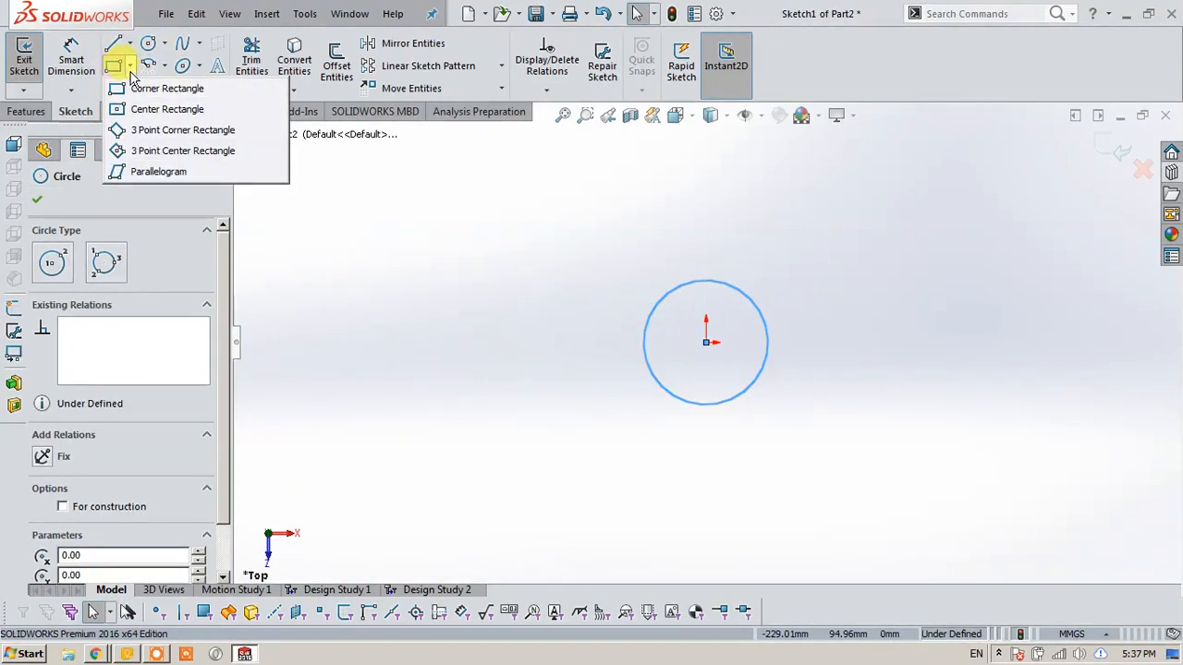
left_click(148, 109)
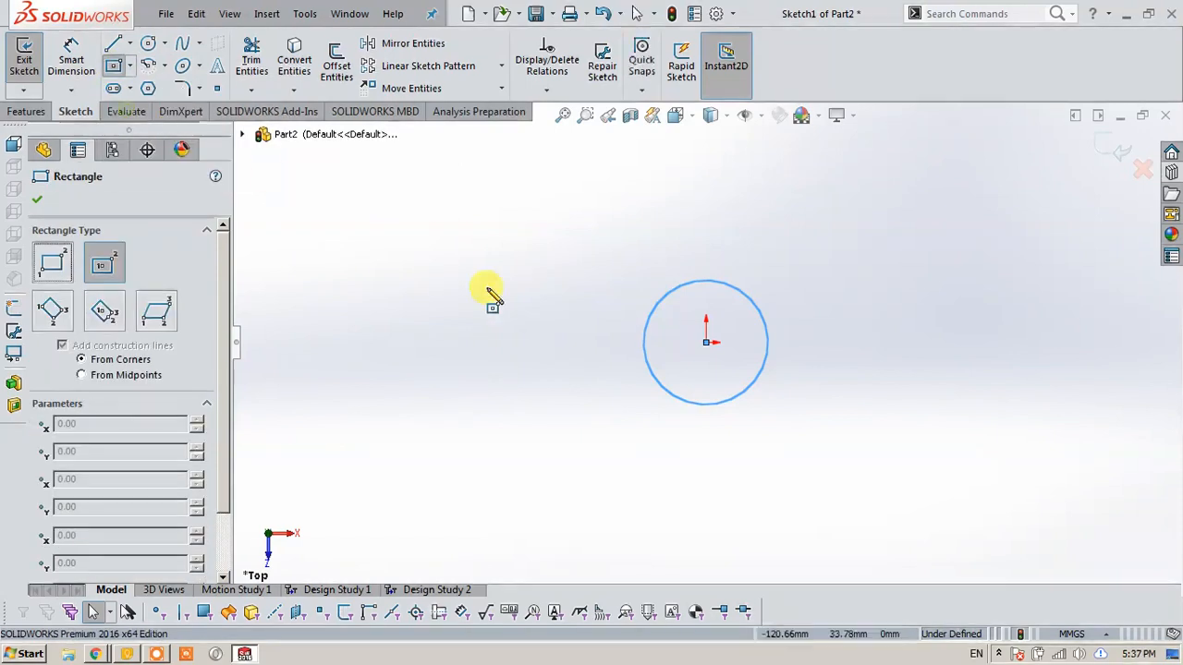
left_click(545, 334)
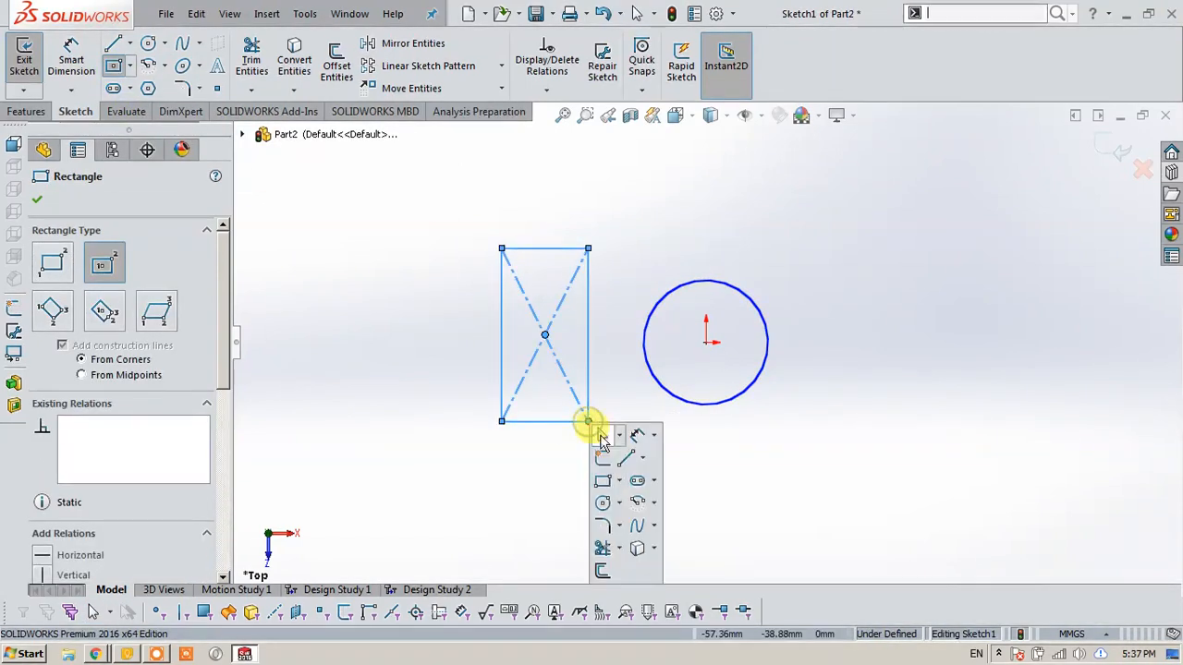
Draw a construction centerline from the rectangle's centre to the origin and make it horizontal.
left_click(643, 458)
left_click(656, 496)
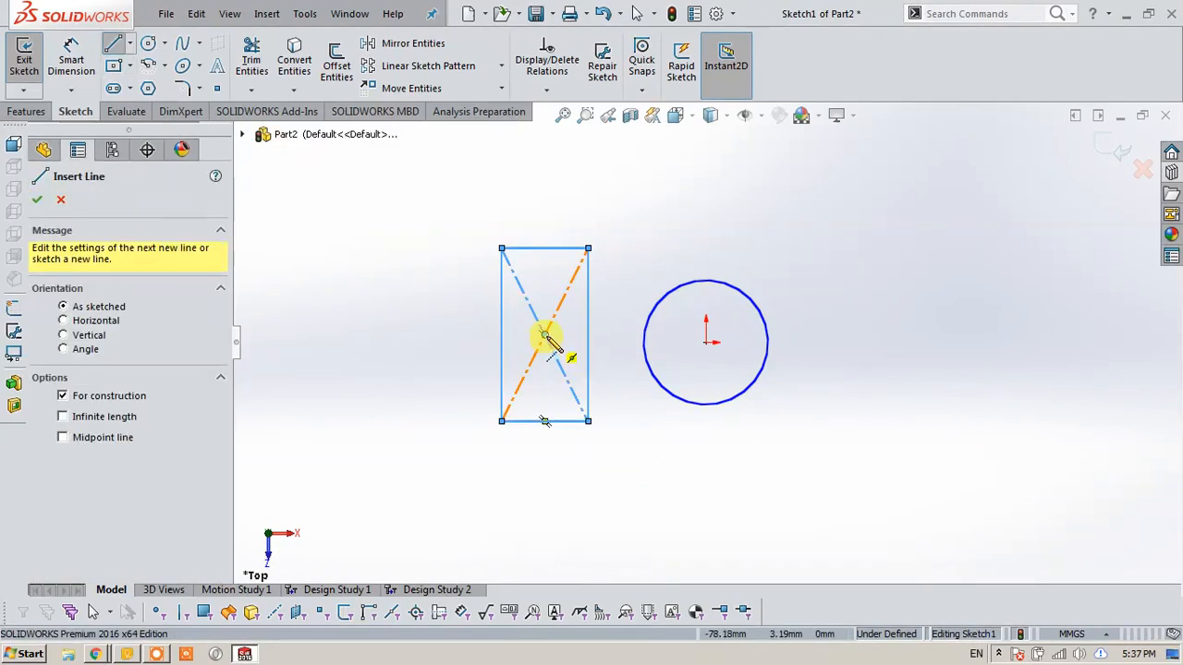
left_click(546, 336)
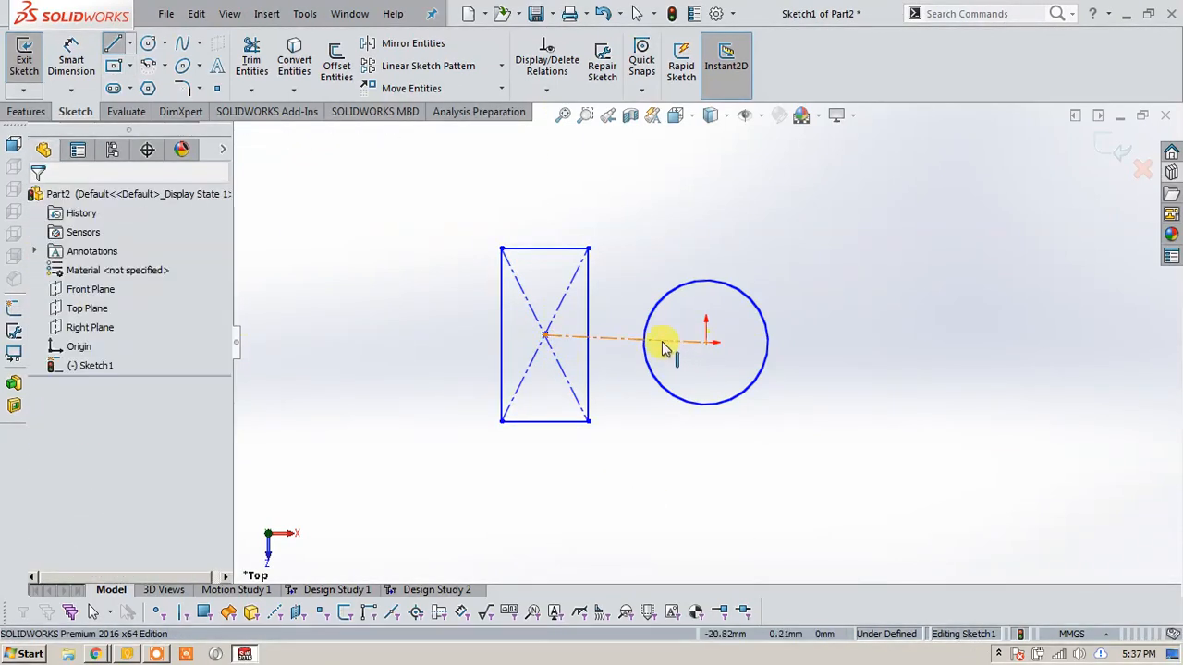
left_click(615, 340)
left_click(668, 271)
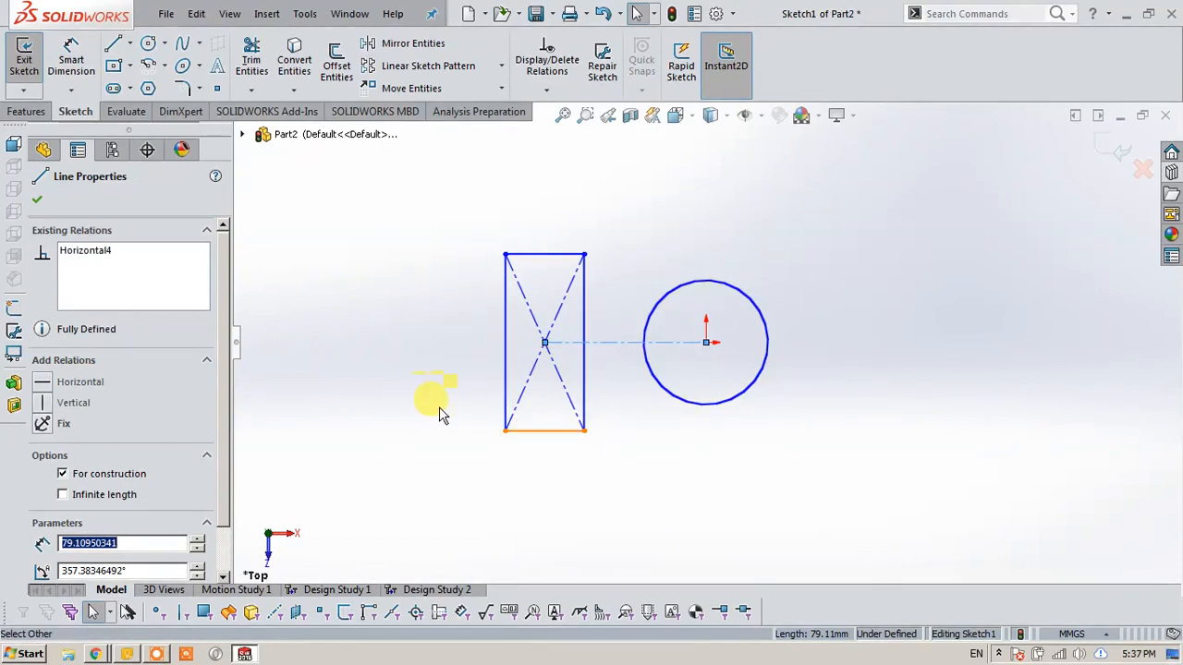
key("s")
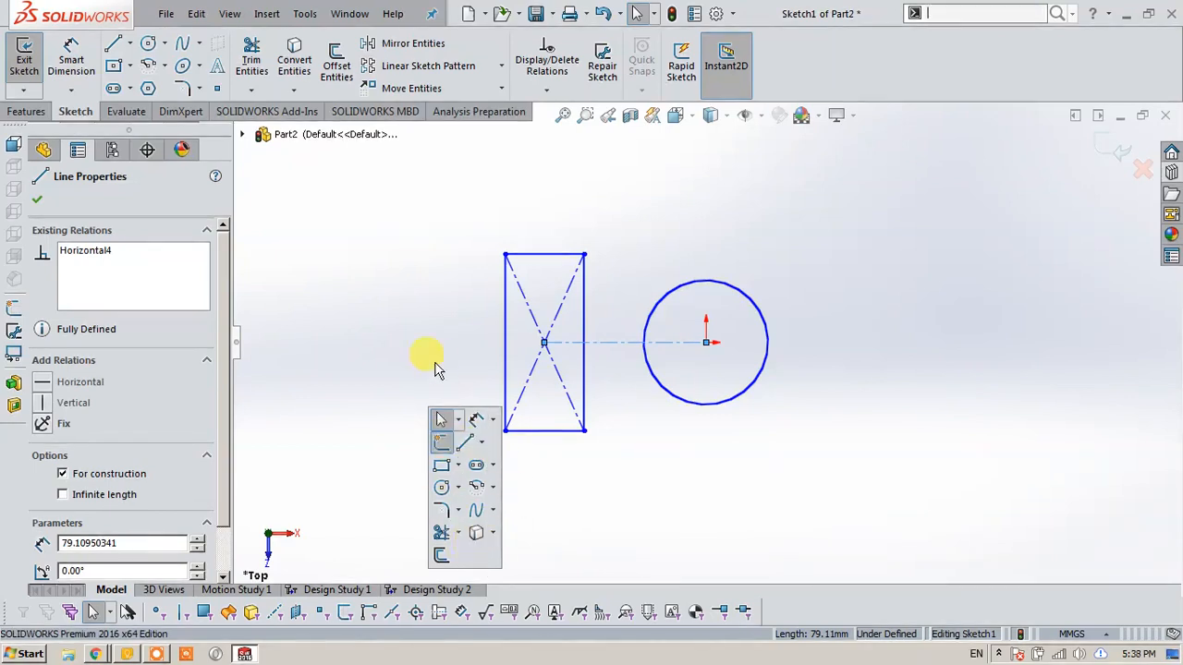
type("s")
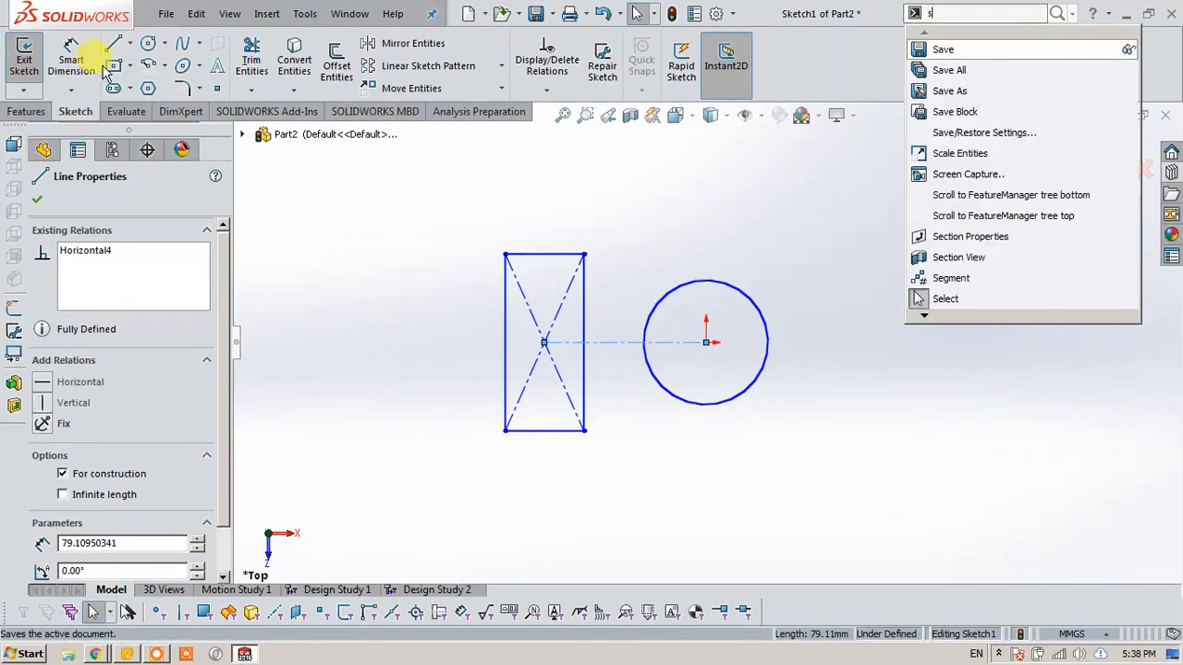
left_click(354, 272)
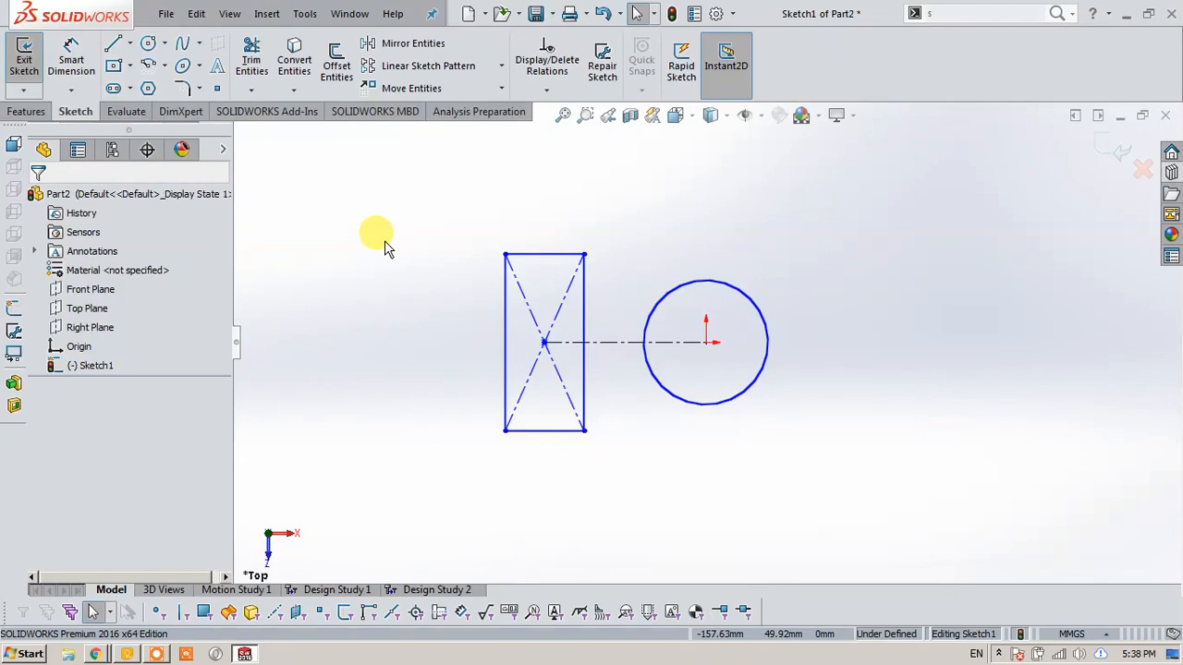
Customize the sketch shortcut bar by widening it to five tools per row, and accept the change.
key("s")
right_click(447, 303)
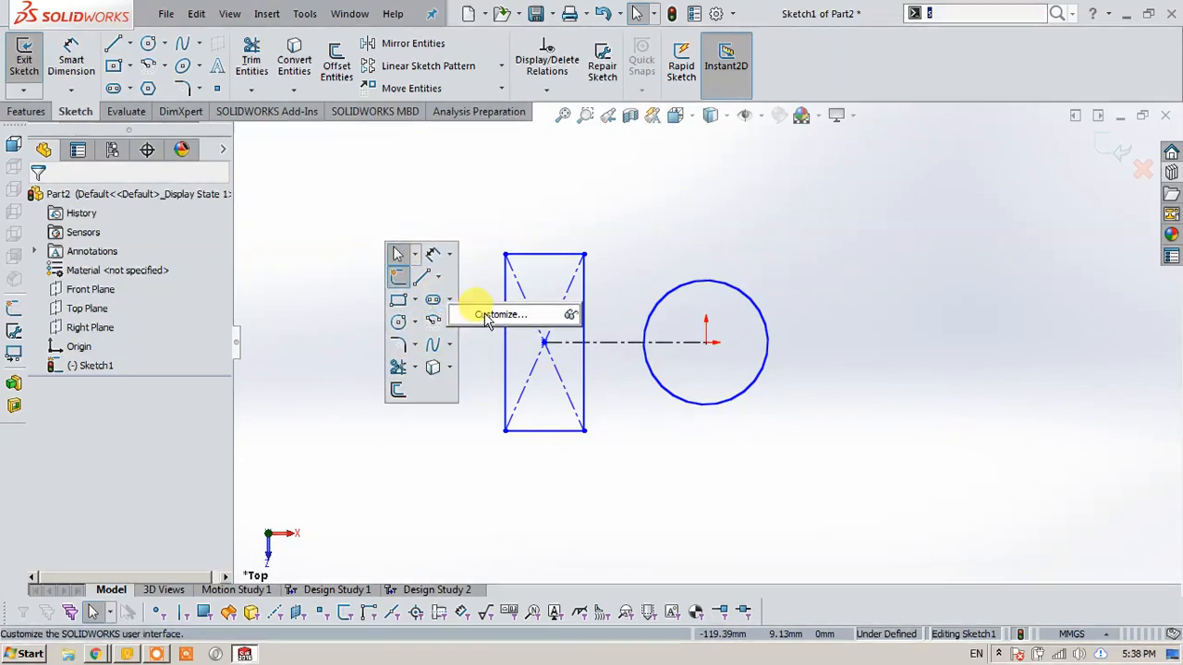
left_click(464, 297)
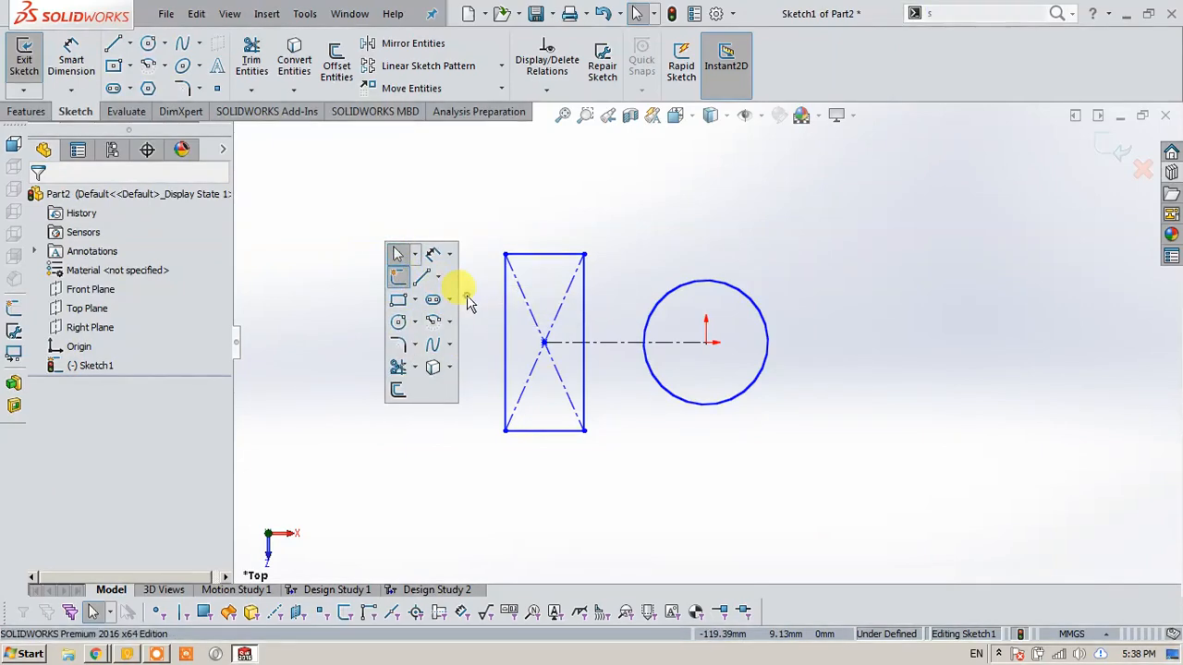
left_click_drag(810, 379, 908, 385)
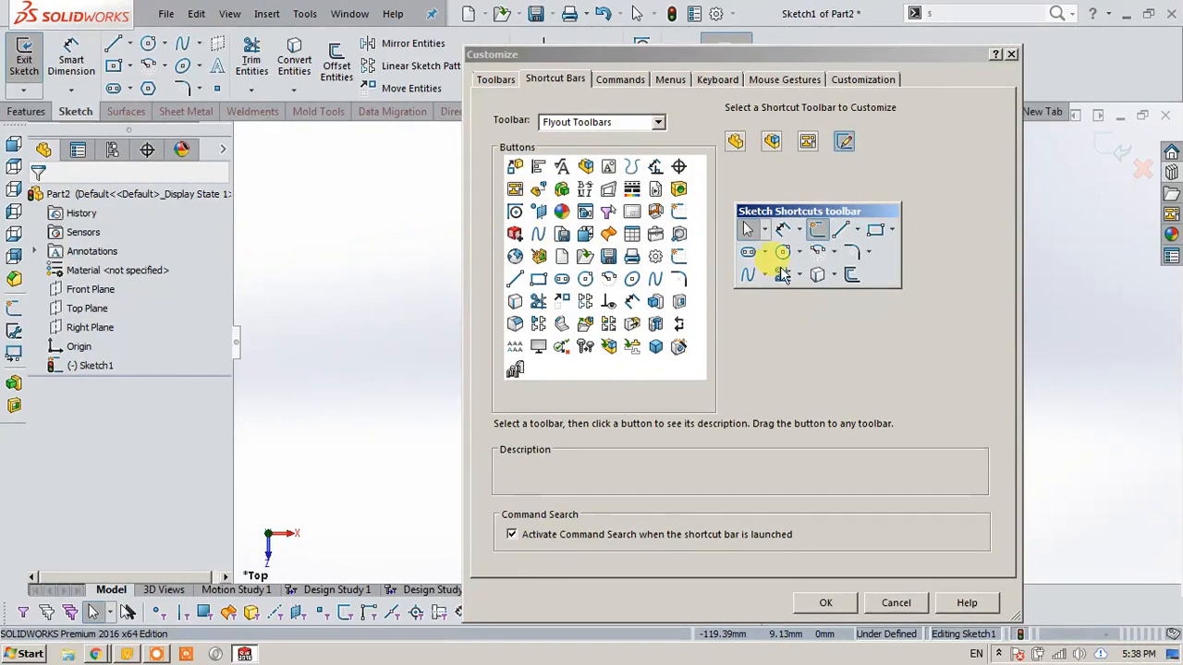
left_click(825, 602)
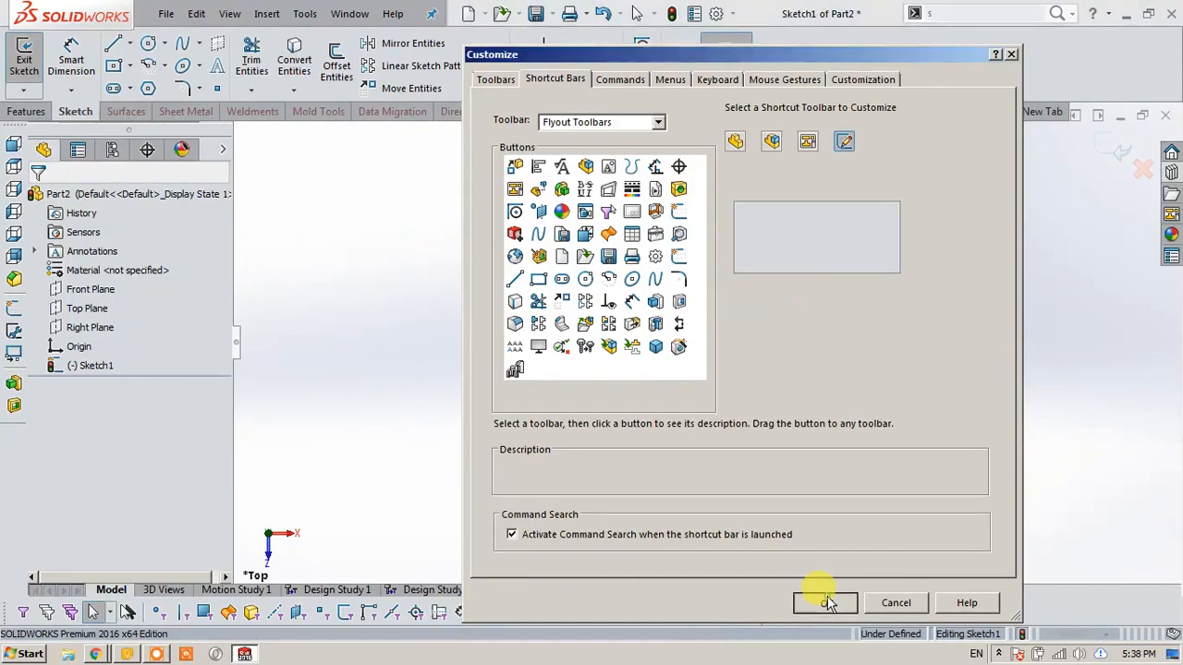
left_click(640, 473)
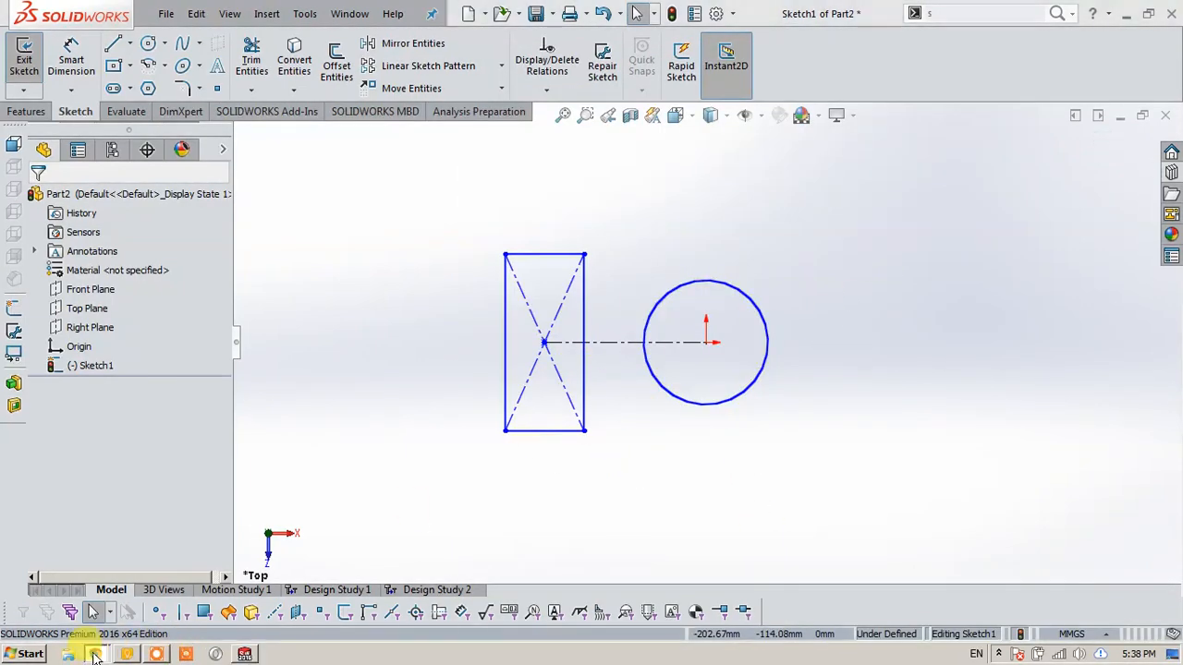
Switch to the Chrome window with the enlarged bracket drawing, check the base dimensions, and return to SOLIDWORKS.
left_click(111, 607)
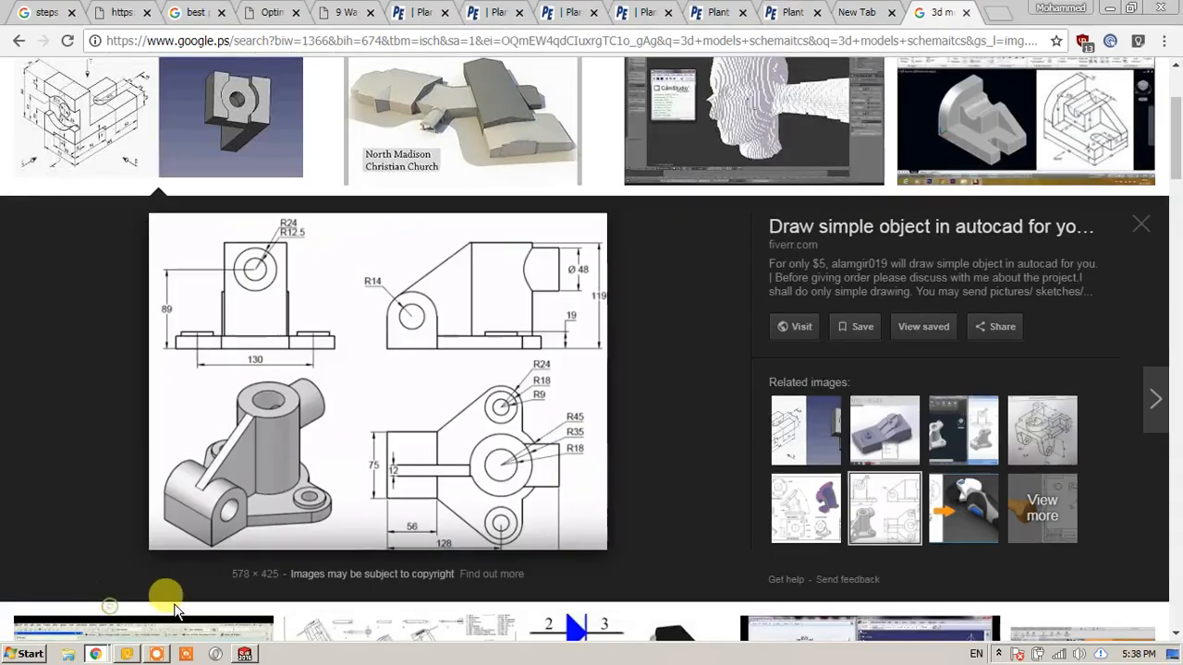
left_click(96, 653)
left_click(147, 602)
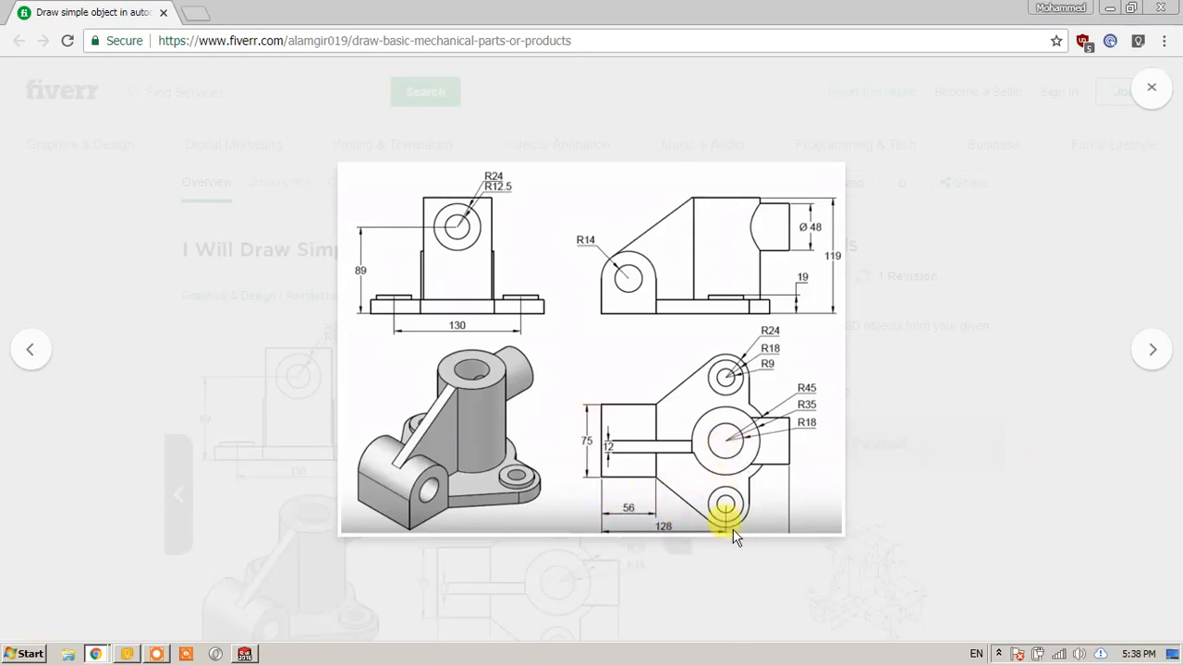
left_click(246, 655)
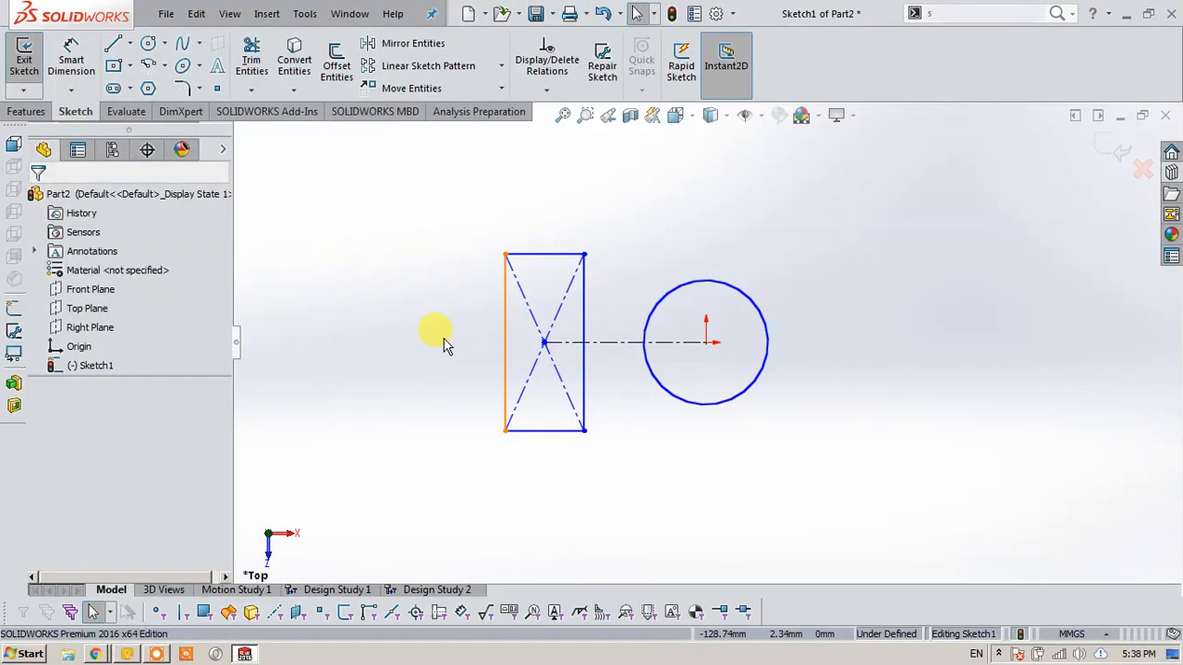
Dimension the rectangle with Smart Dimension to 75 mm high and 56 mm wide.
key("s")
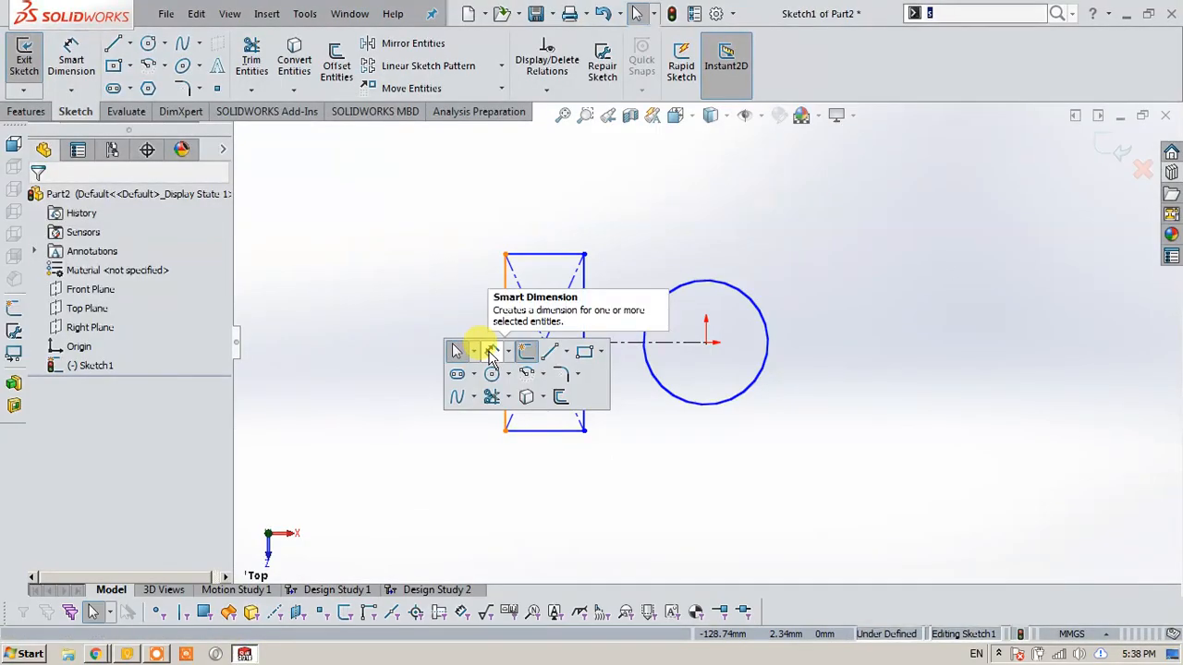
left_click(490, 357)
left_click(506, 338)
left_click(462, 338)
type("75")
key("Return")
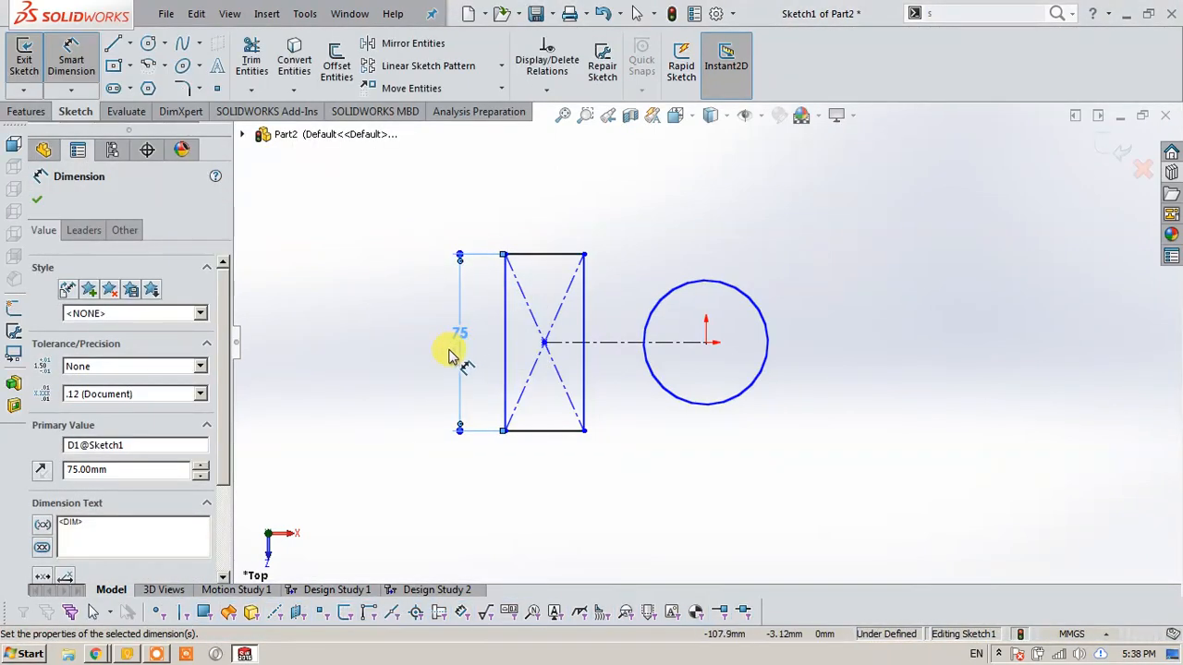
left_click(572, 263)
left_click(561, 222)
type("56")
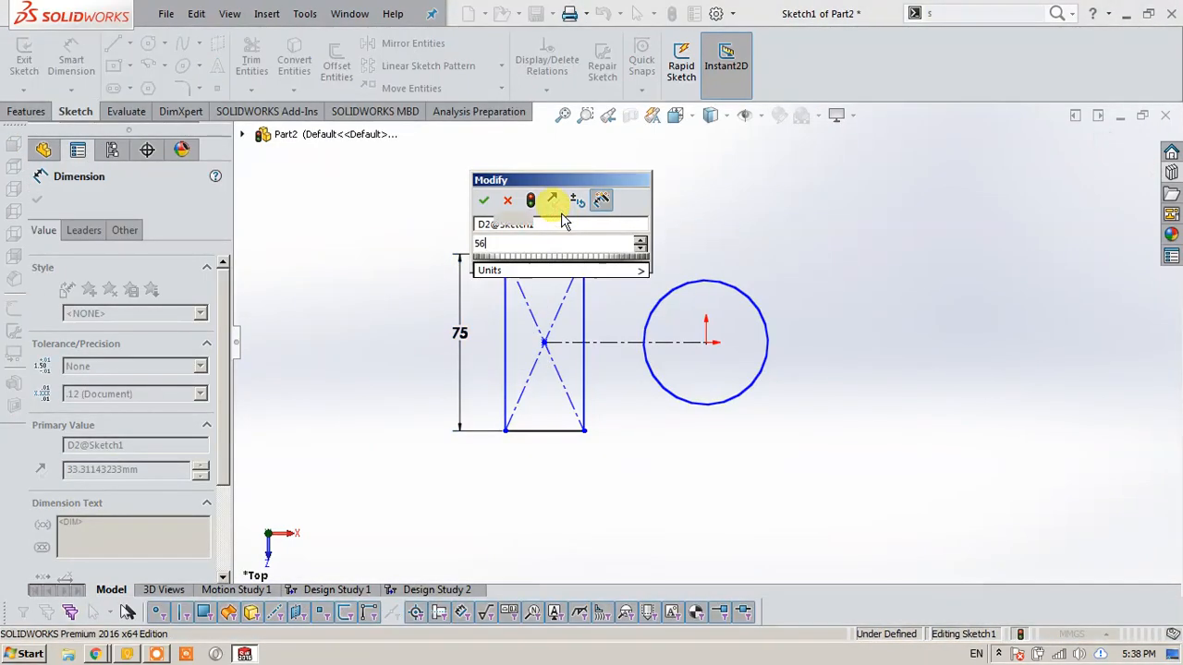
key("Return")
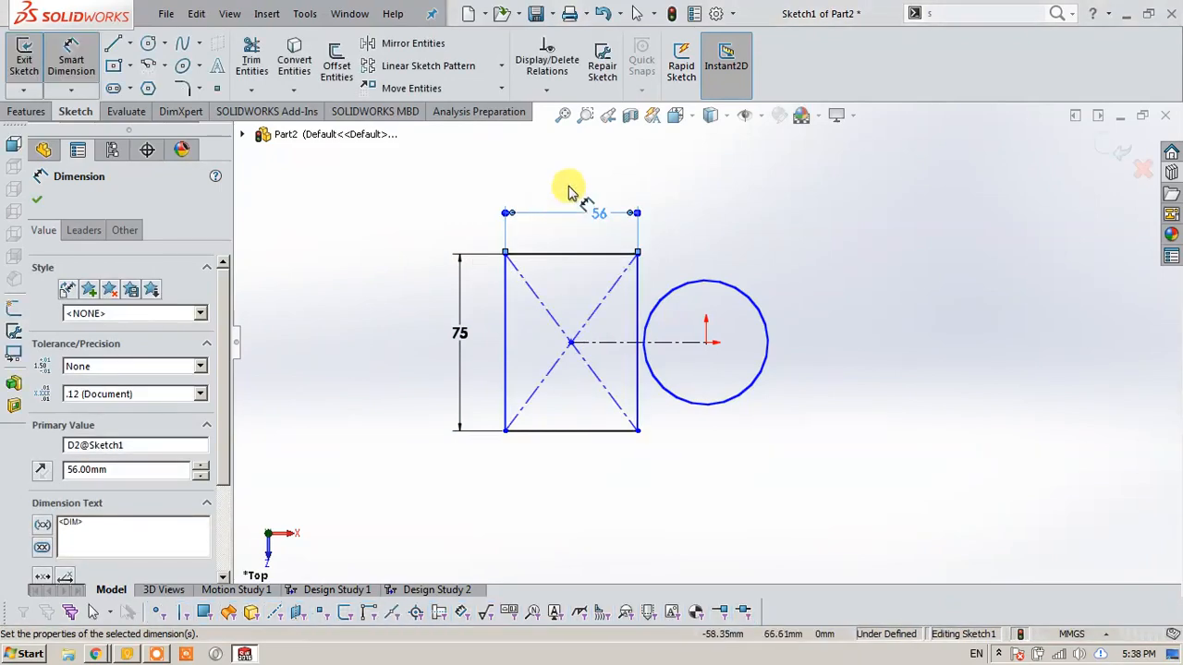
Dimension the horizontal distance from the rectangle's left edge to the origin as 128 mm.
left_click(507, 338)
left_click(706, 342)
left_click(708, 172)
type("128")
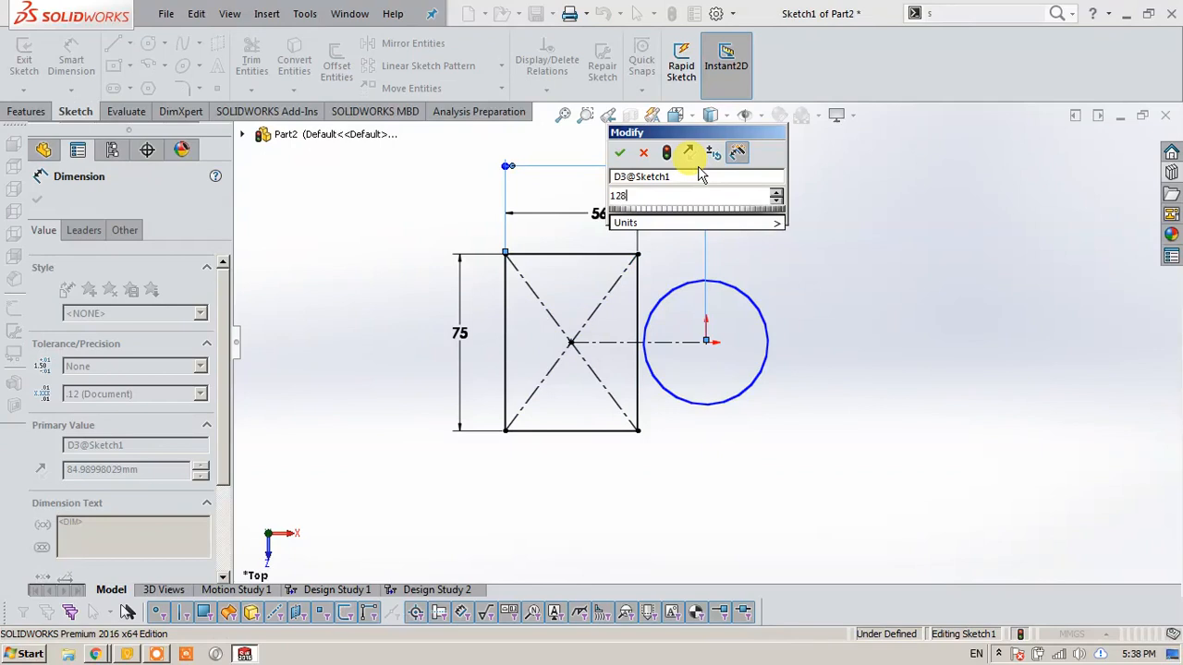
key("Return")
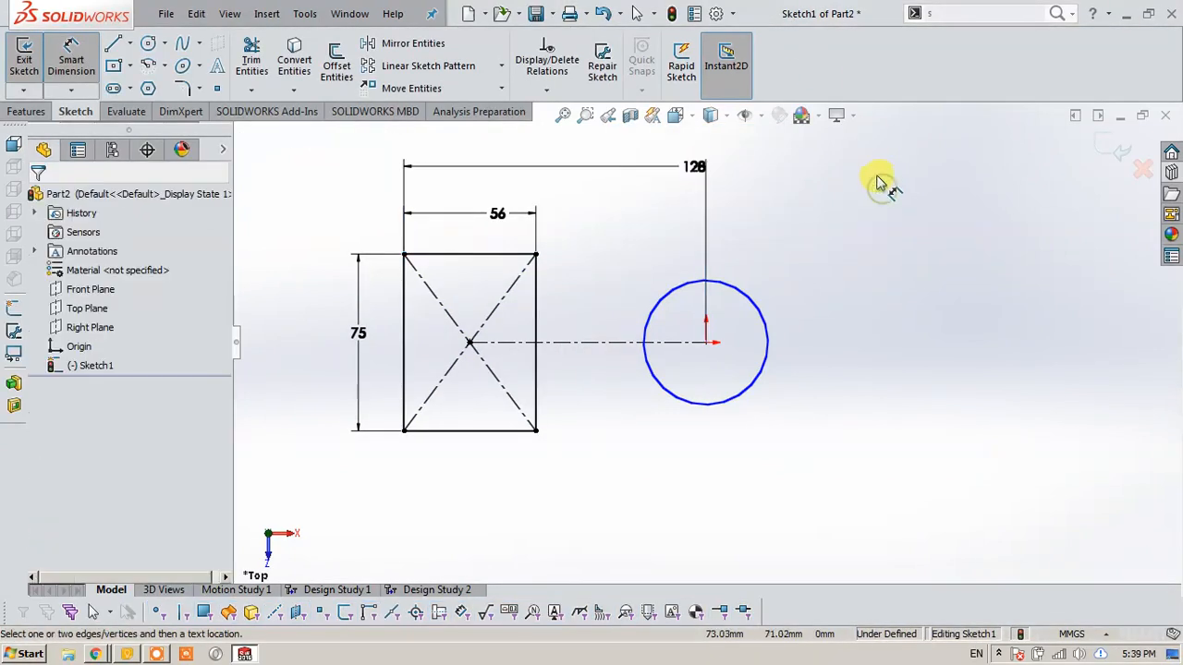
Check the hole radii on the drawing in Chrome, return to SOLIDWORKS, and dimension the circle's diameter as 32 mm.
left_click(95, 653)
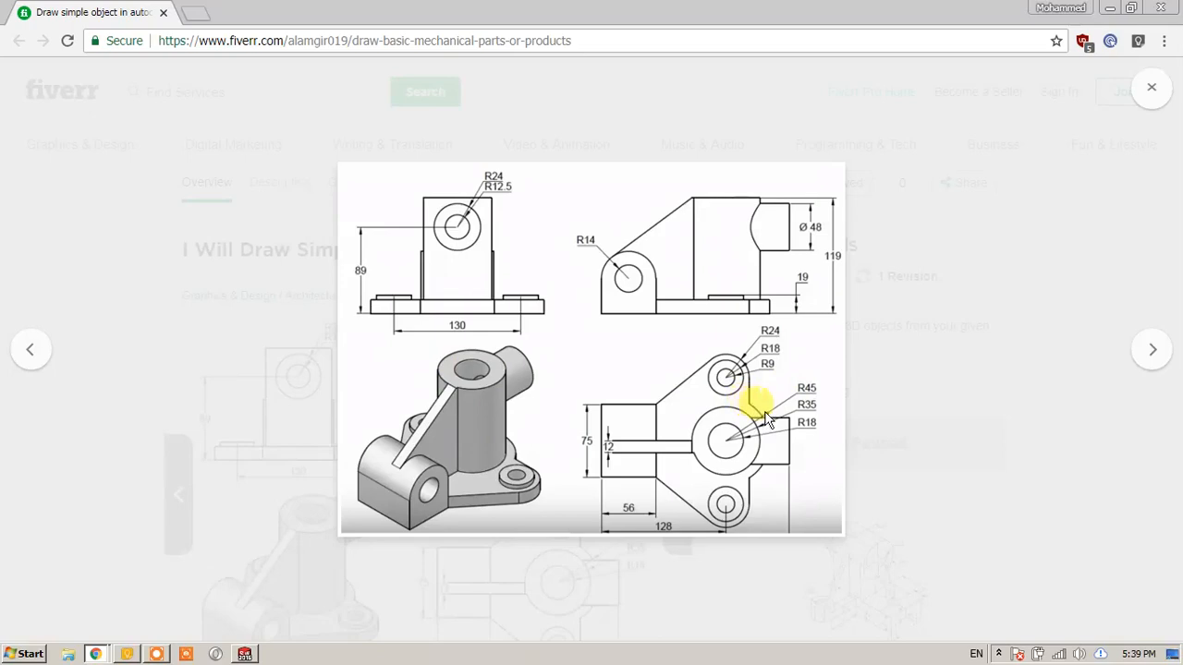
left_click(245, 654)
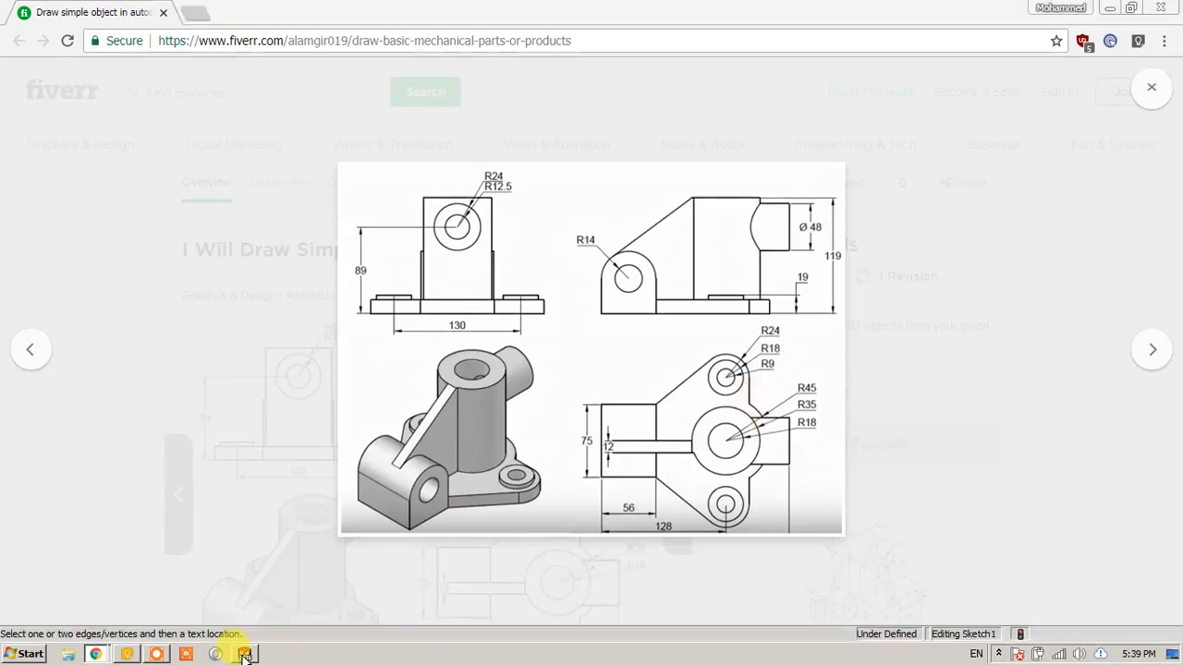
key("s")
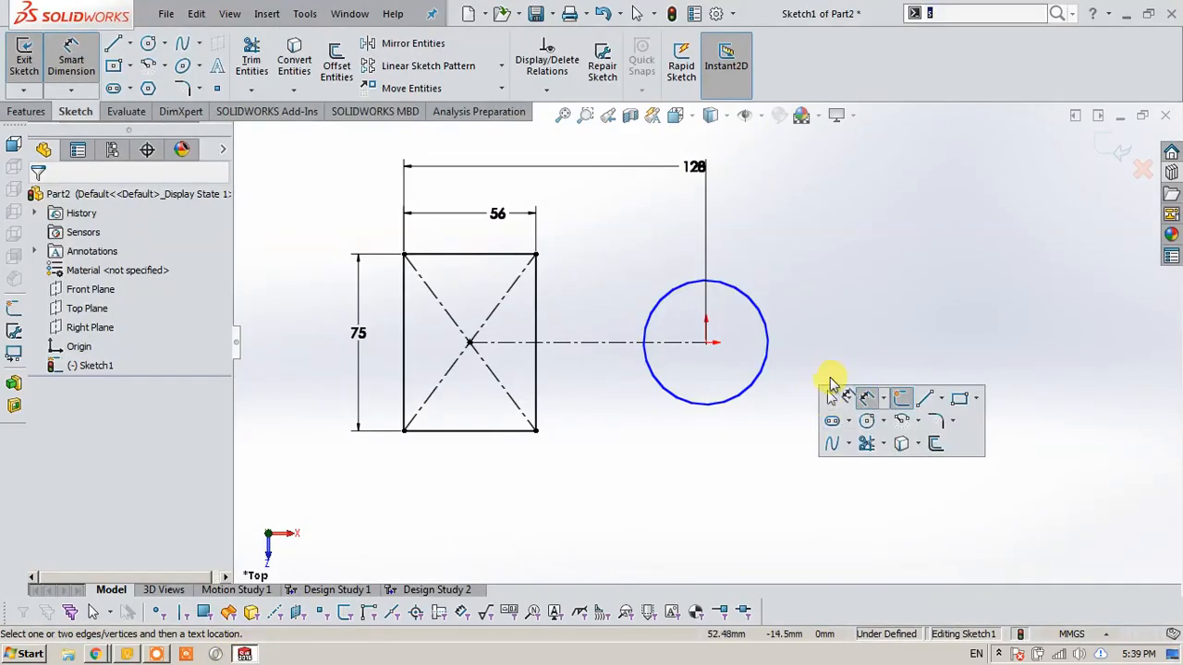
left_click(768, 340)
left_click(878, 282)
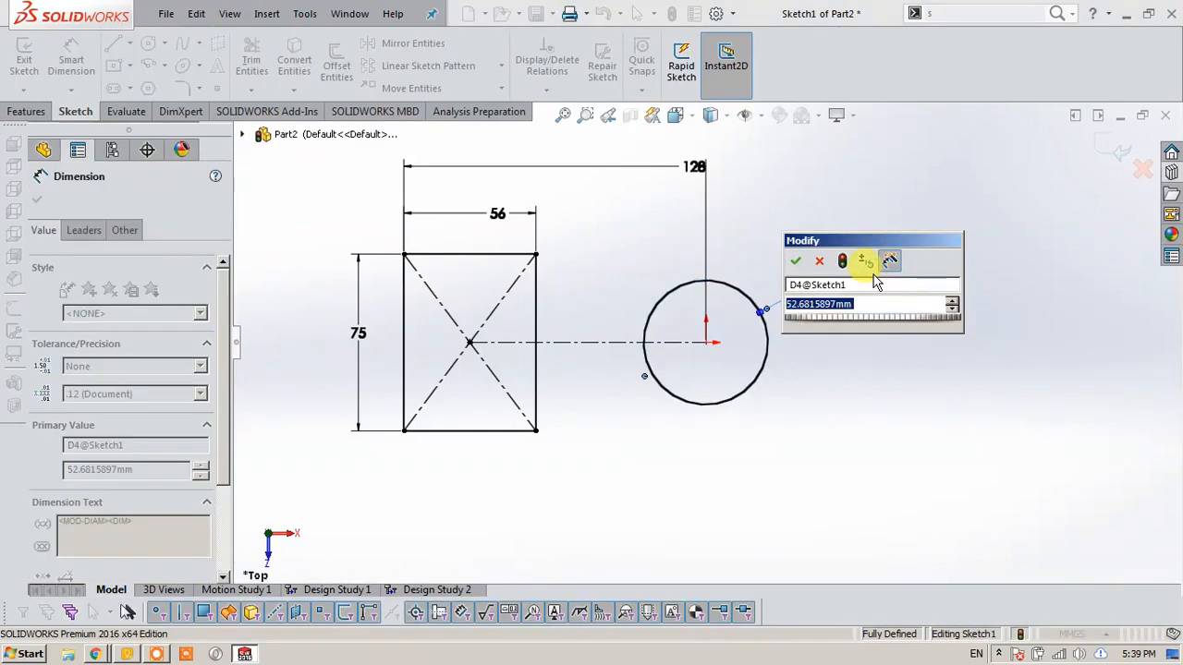
type("32")
key("Return")
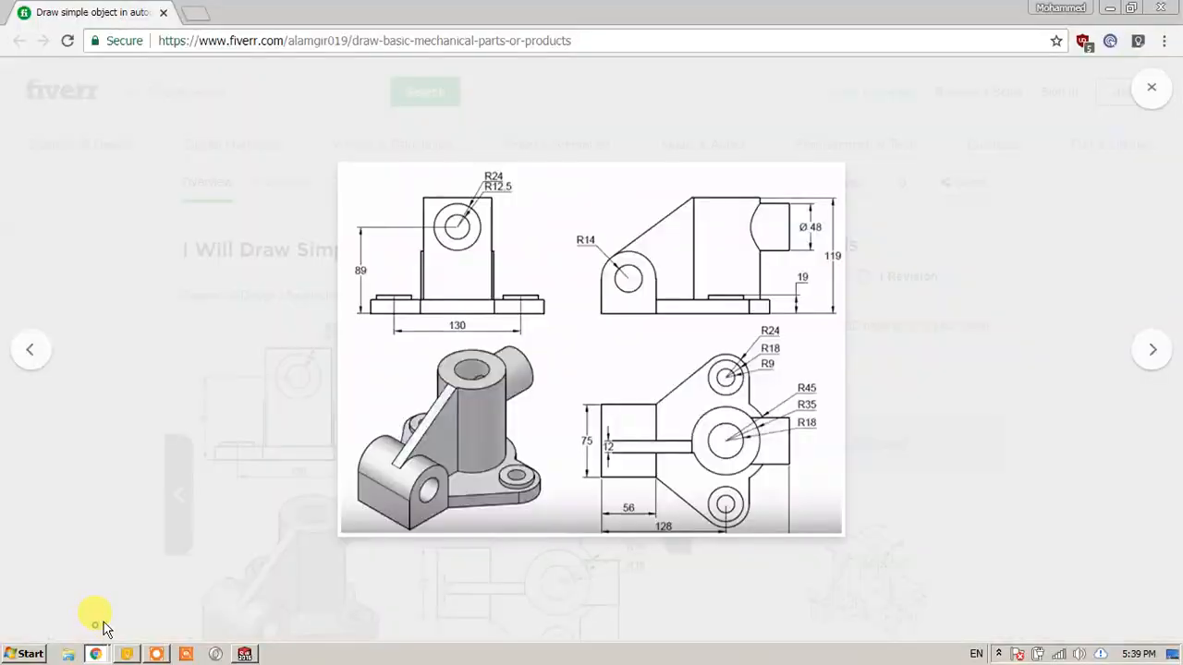
Recheck the central hole's radius on the drawing in Chrome, return to SOLIDWORKS, and set the circle's diameter to 36 mm.
left_click(95, 653)
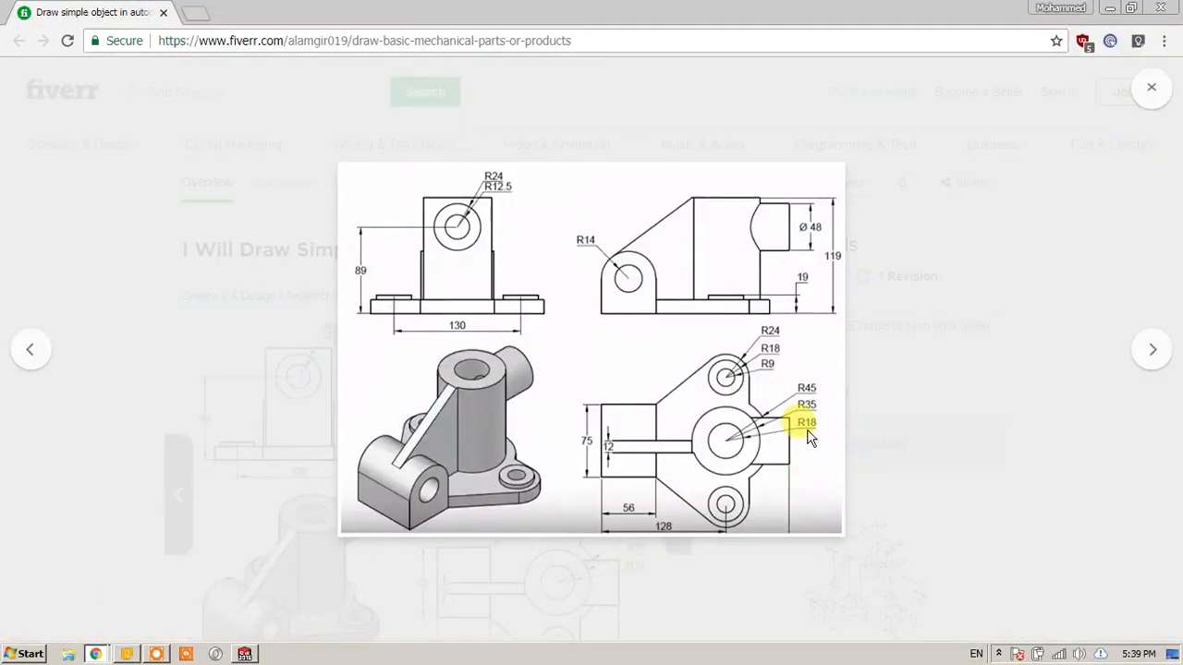
left_click(245, 653)
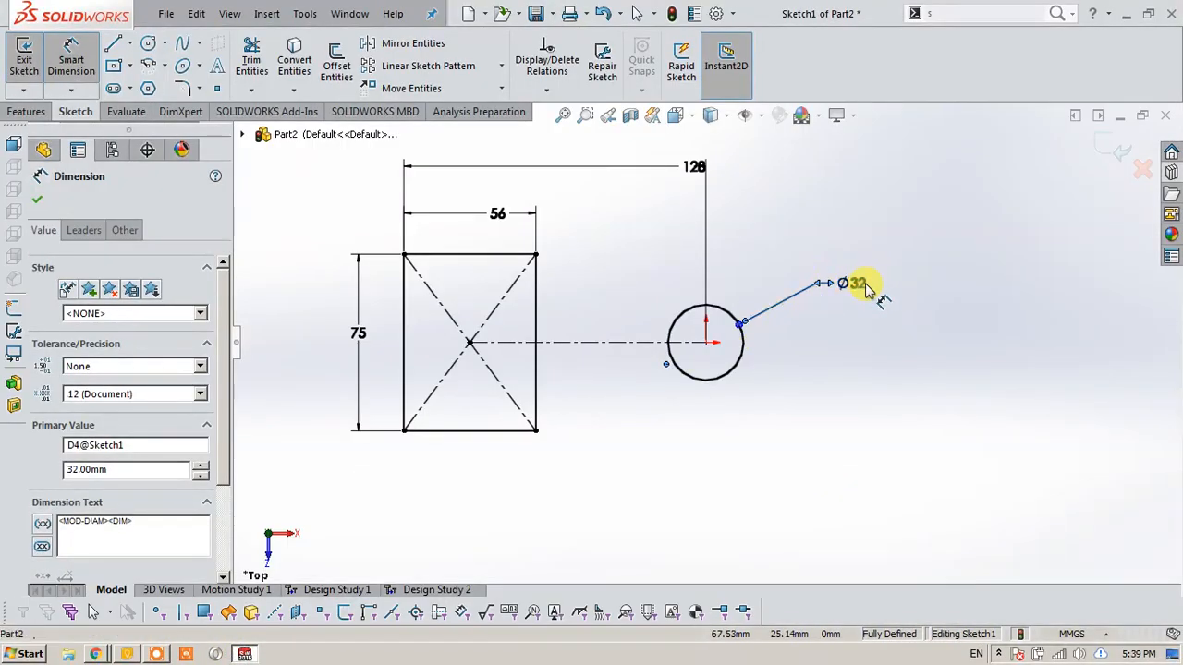
double_click(856, 283)
type("36")
key("Return")
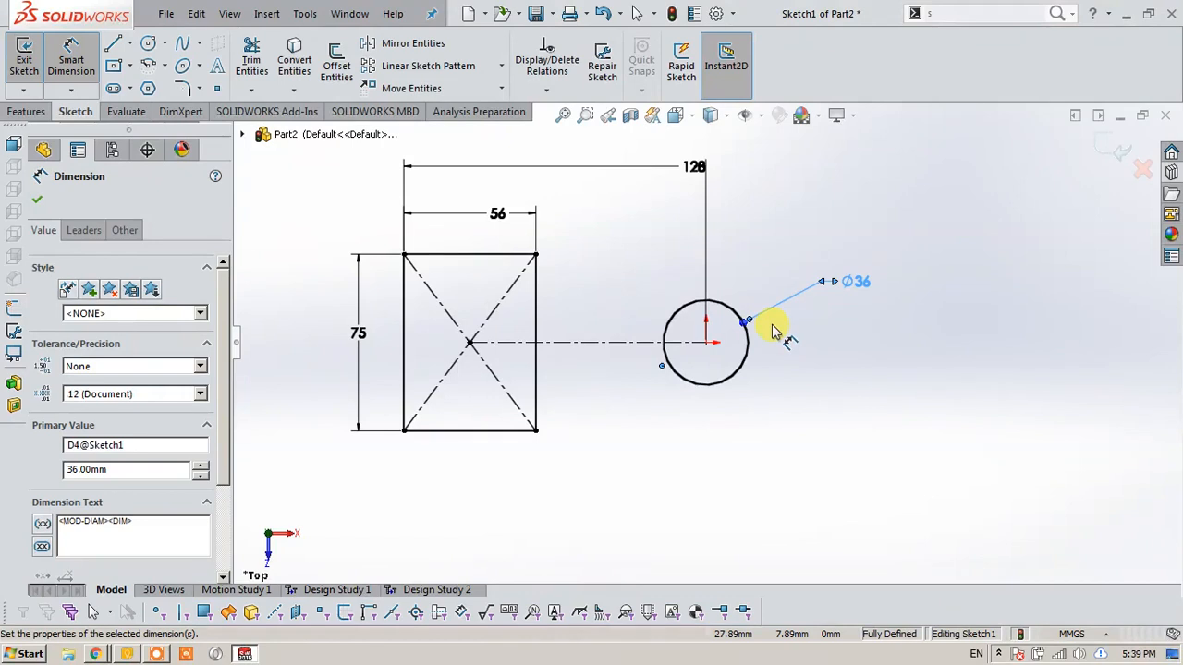
Sketch a second circle centred on the origin, about 117 mm in diameter, around the 36 mm circle.
key("s")
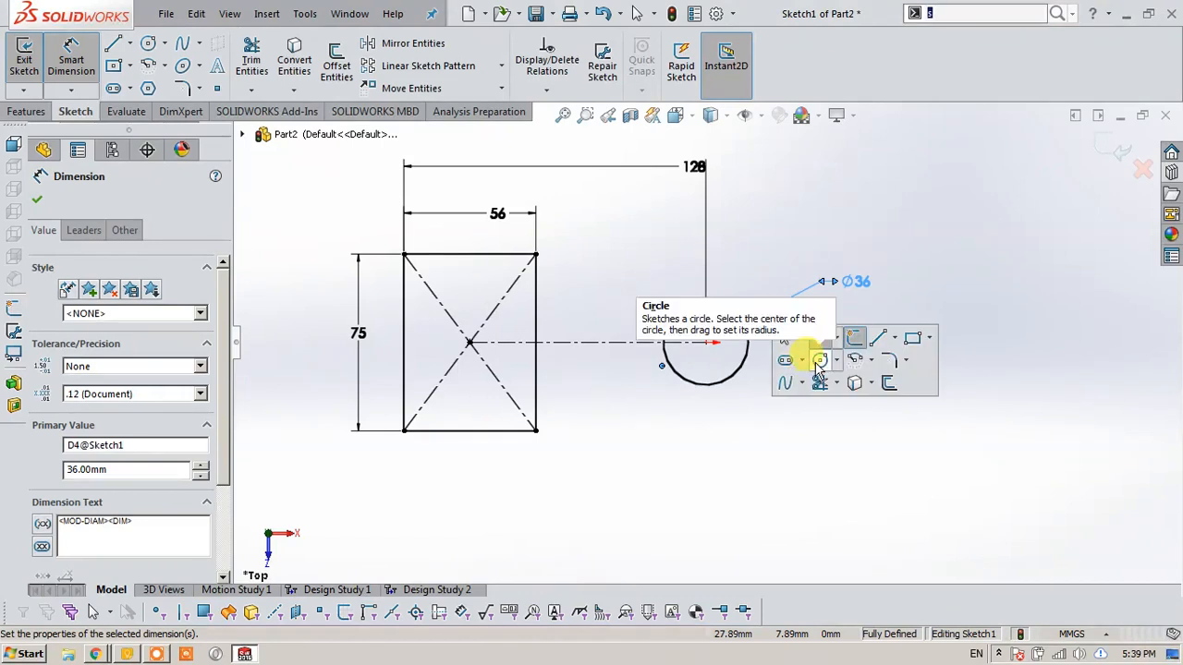
left_click(819, 365)
left_click(705, 342)
left_click(834, 397)
Dimension the outer circle's diameter as 96 mm with Smart Dimension, entered as 48*2.
key("s")
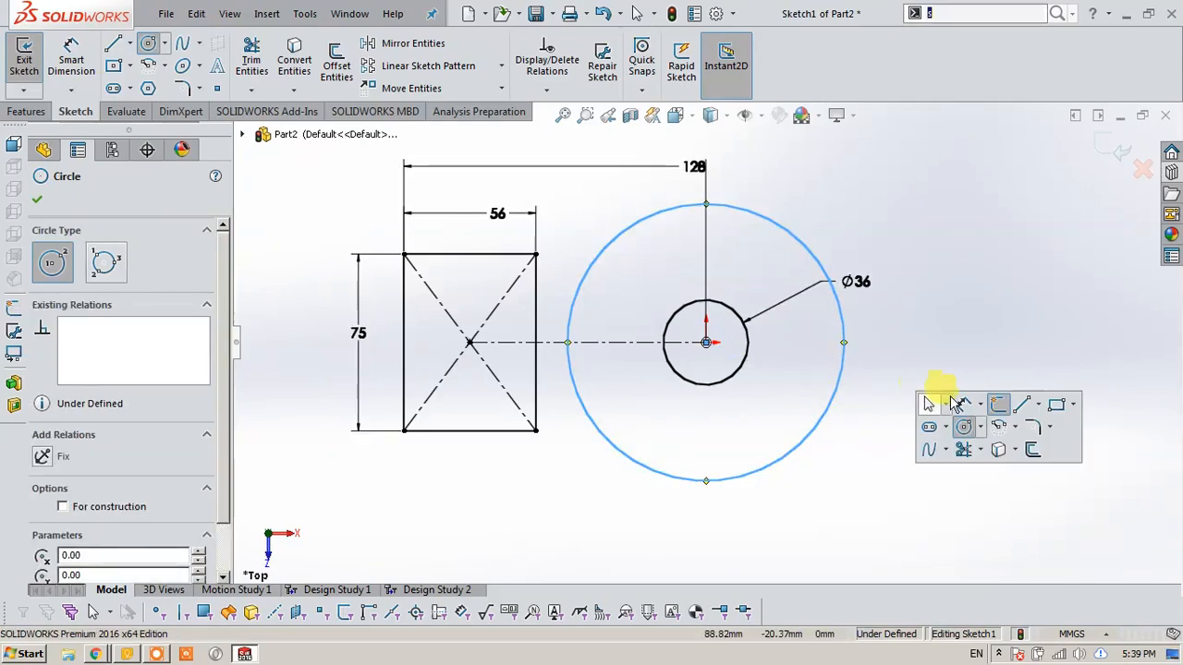
left_click(961, 406)
left_click(848, 343)
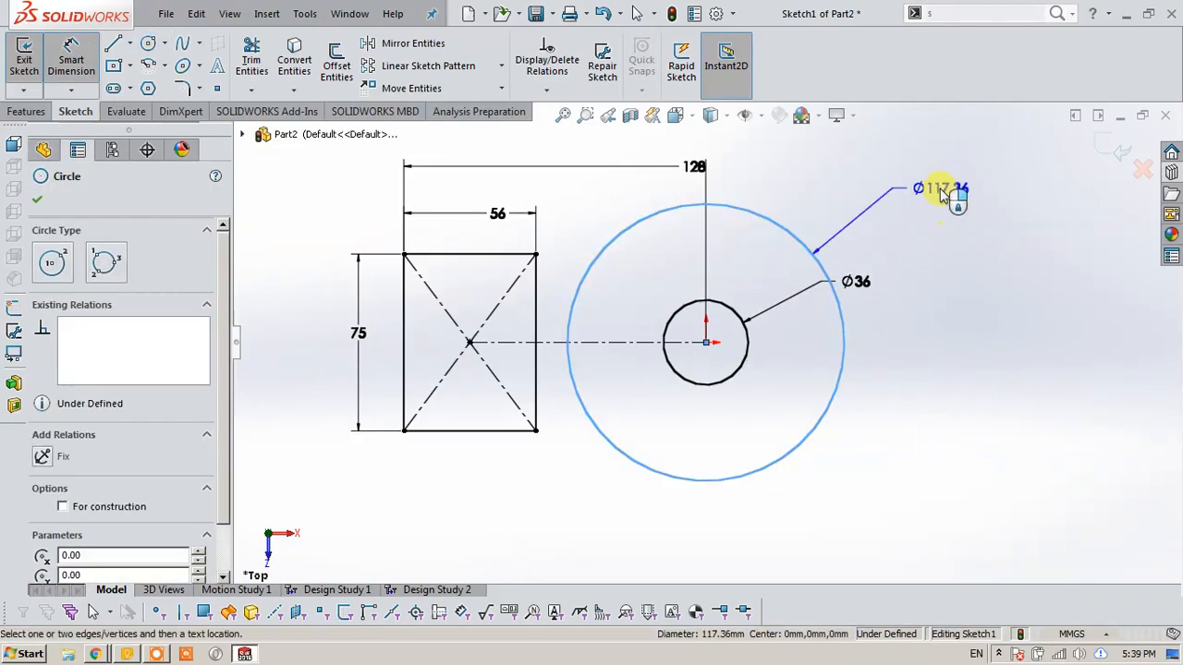
left_click(942, 191)
type("48*2")
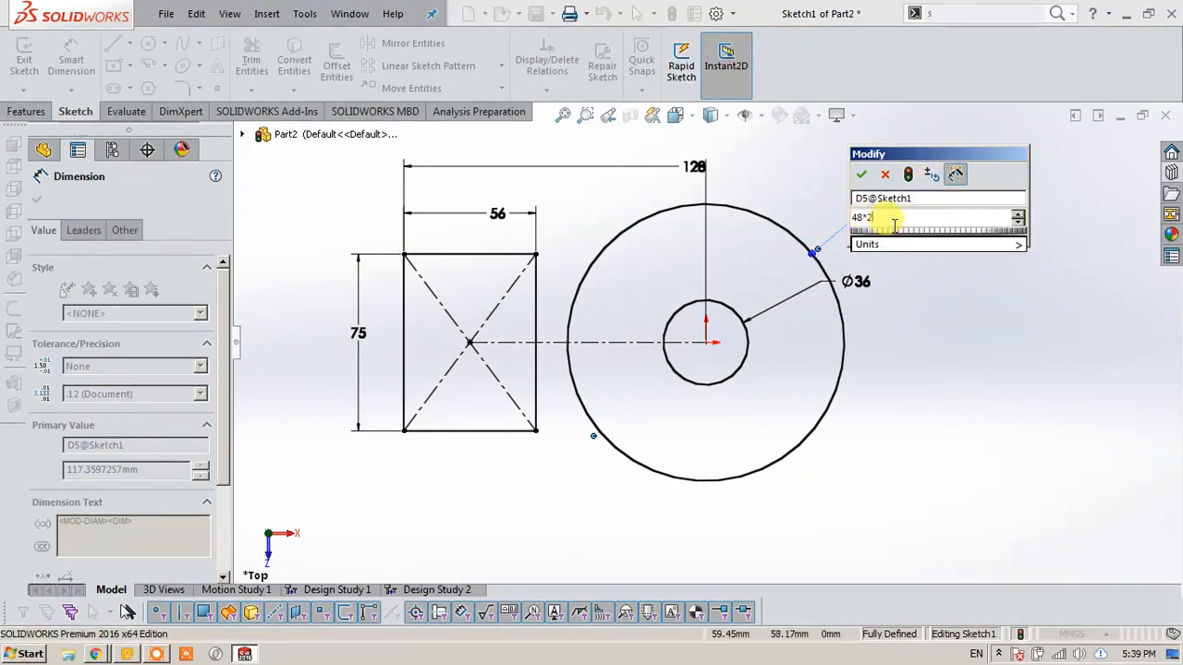
key("Return")
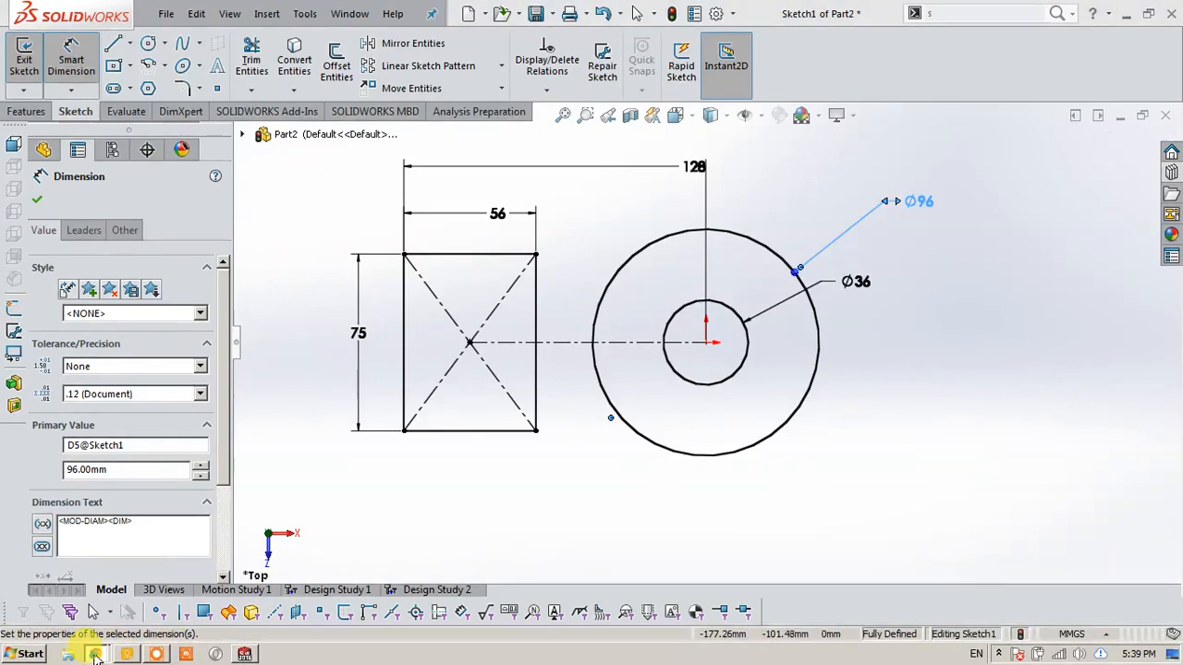
Check the drawing in Chrome, return to SOLIDWORKS, and sketch small circles of about 26 mm and 20 mm diameter vertically above and below the origin.
left_click(80, 628)
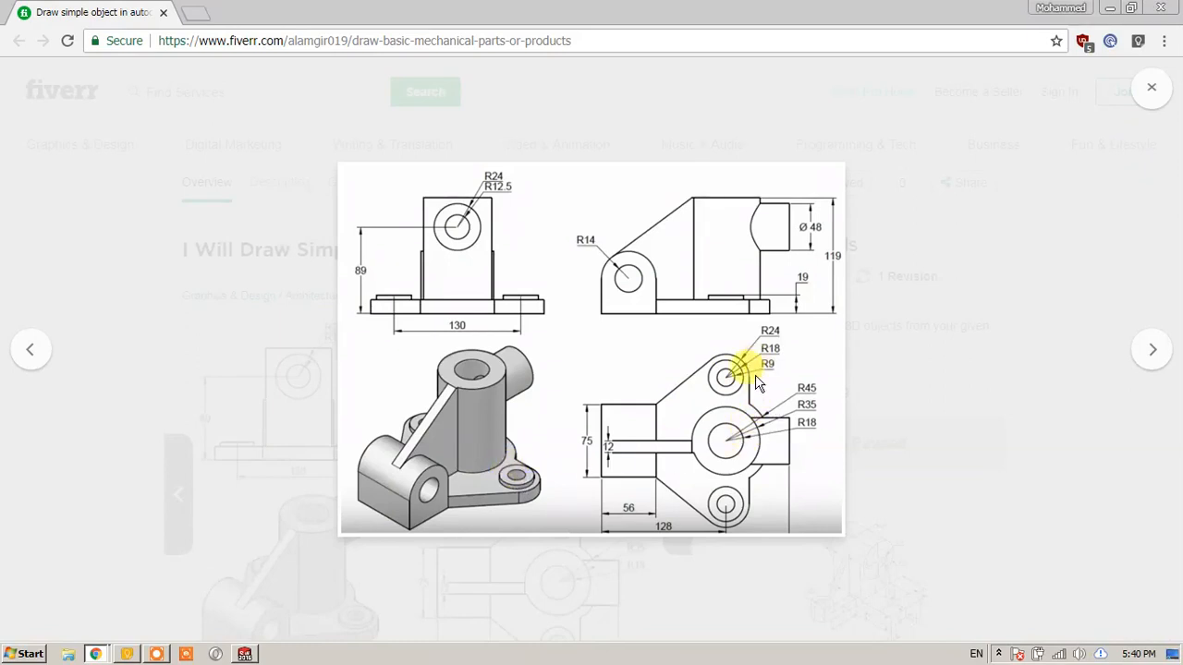
left_click(247, 654)
key("s")
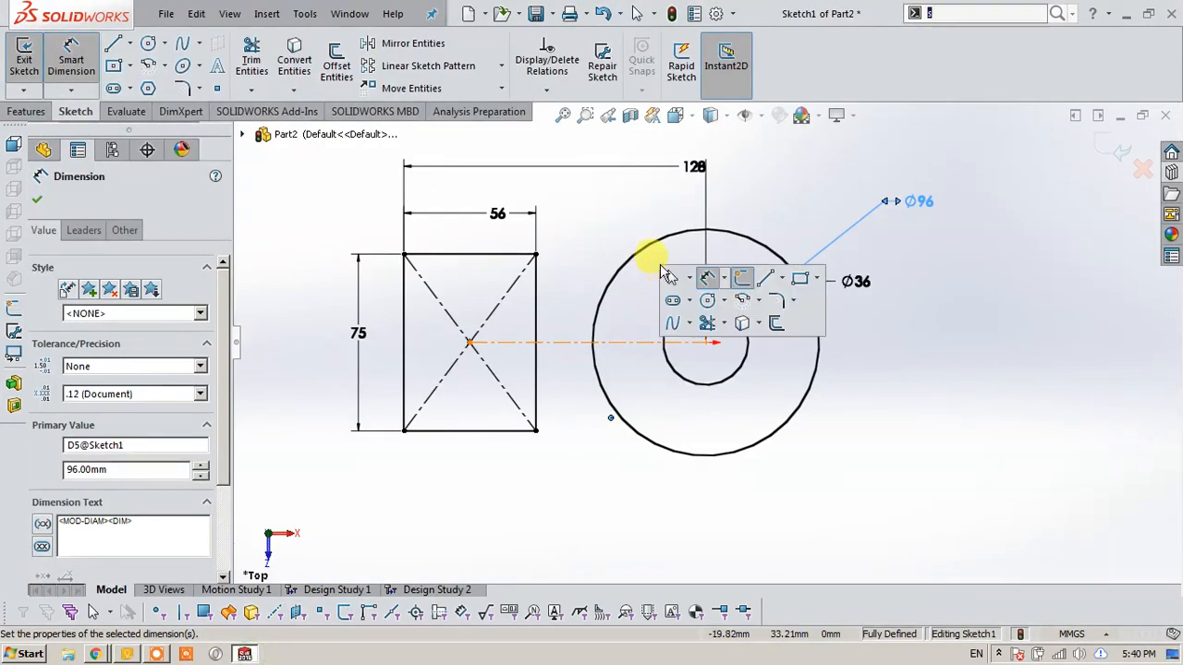
left_click(707, 301)
scroll(739, 162, "up", 3)
left_click(693, 215)
left_click(710, 225)
left_click(694, 511)
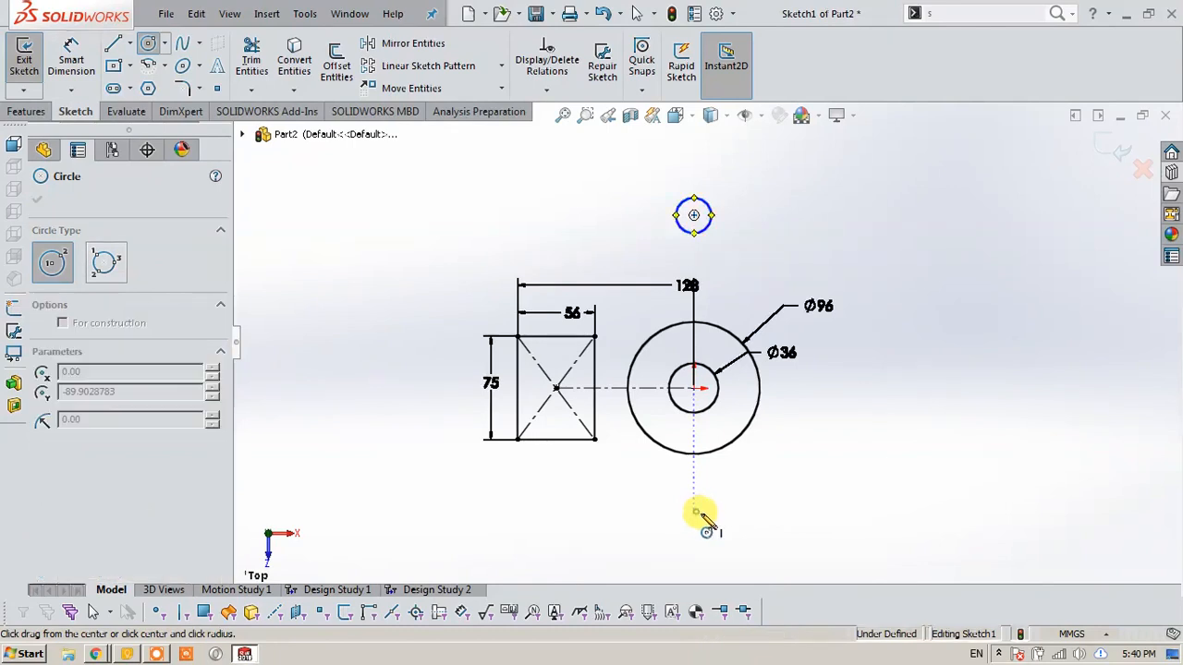
left_click(712, 524)
Draw vertical centerlines from the lower small circle's centre to the origin and on to the upper small circle's centre.
key("s")
left_click(830, 532)
left_click(843, 575)
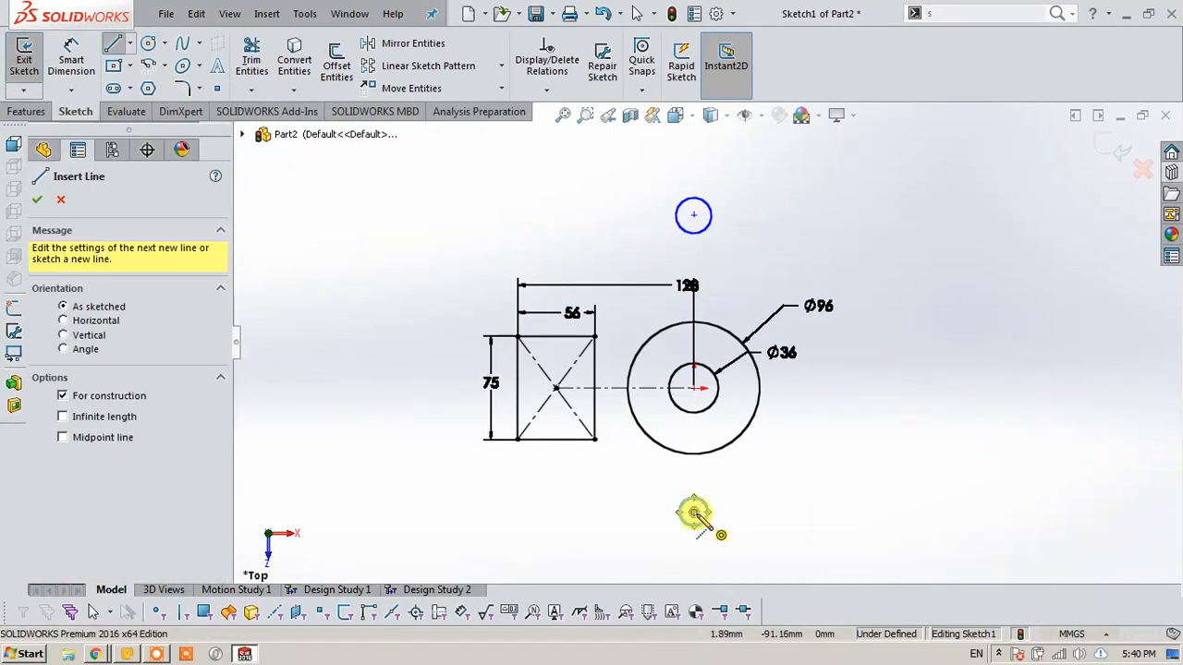
left_click(694, 512)
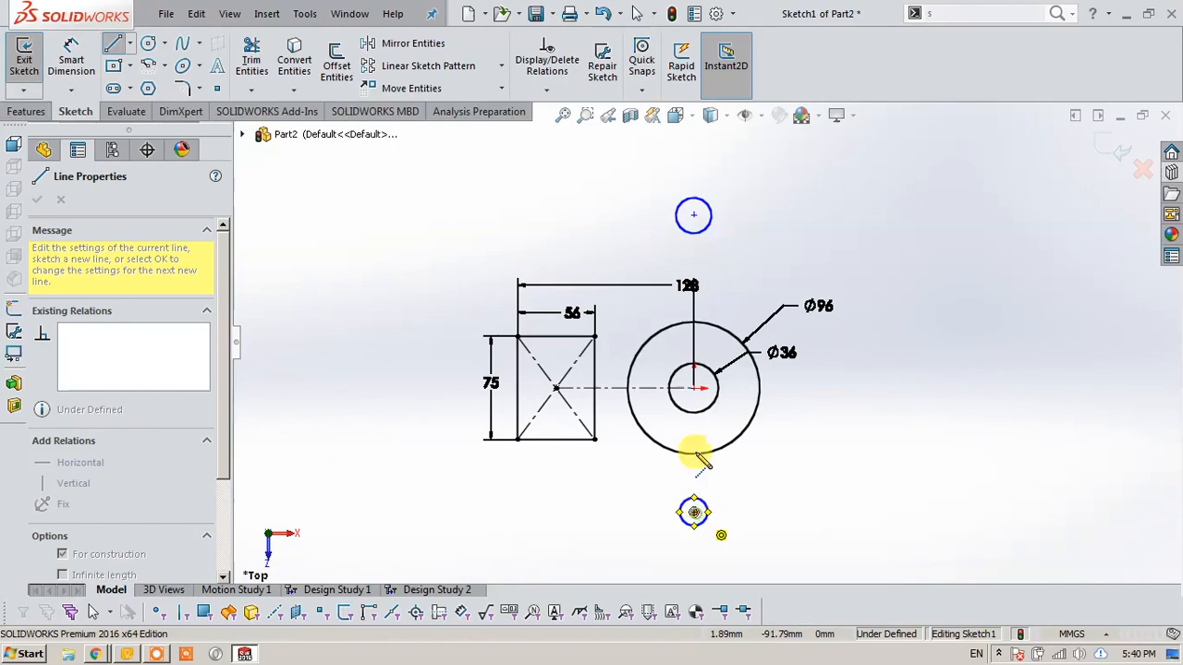
left_click(694, 388)
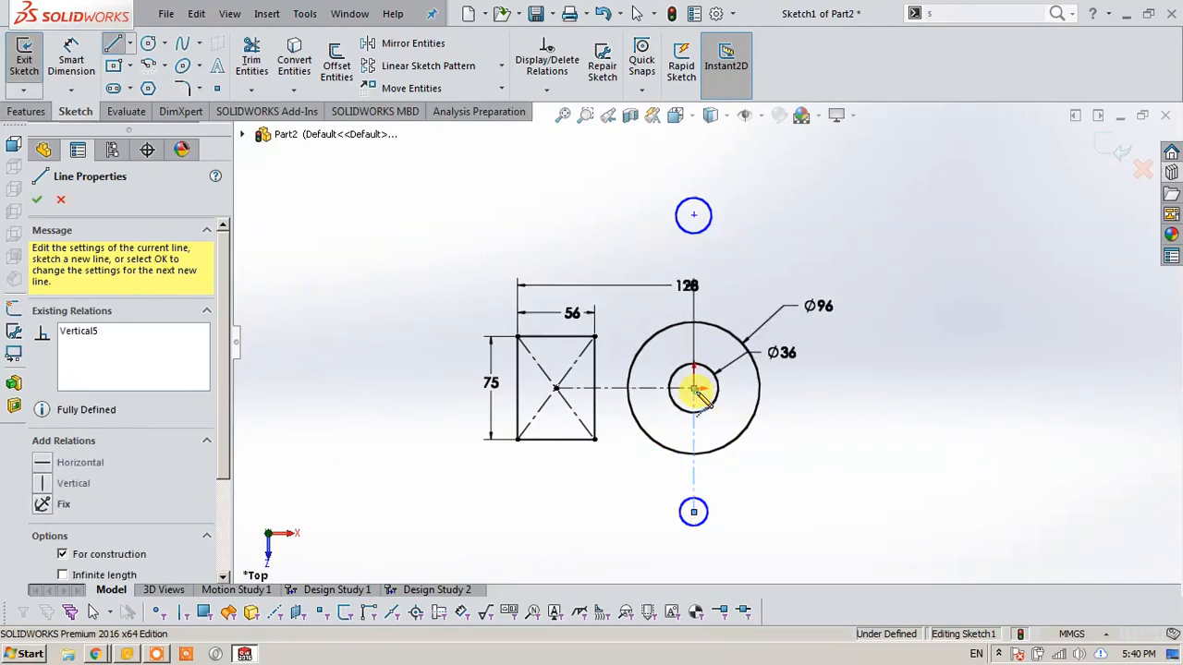
double_click(694, 216)
key("Escape")
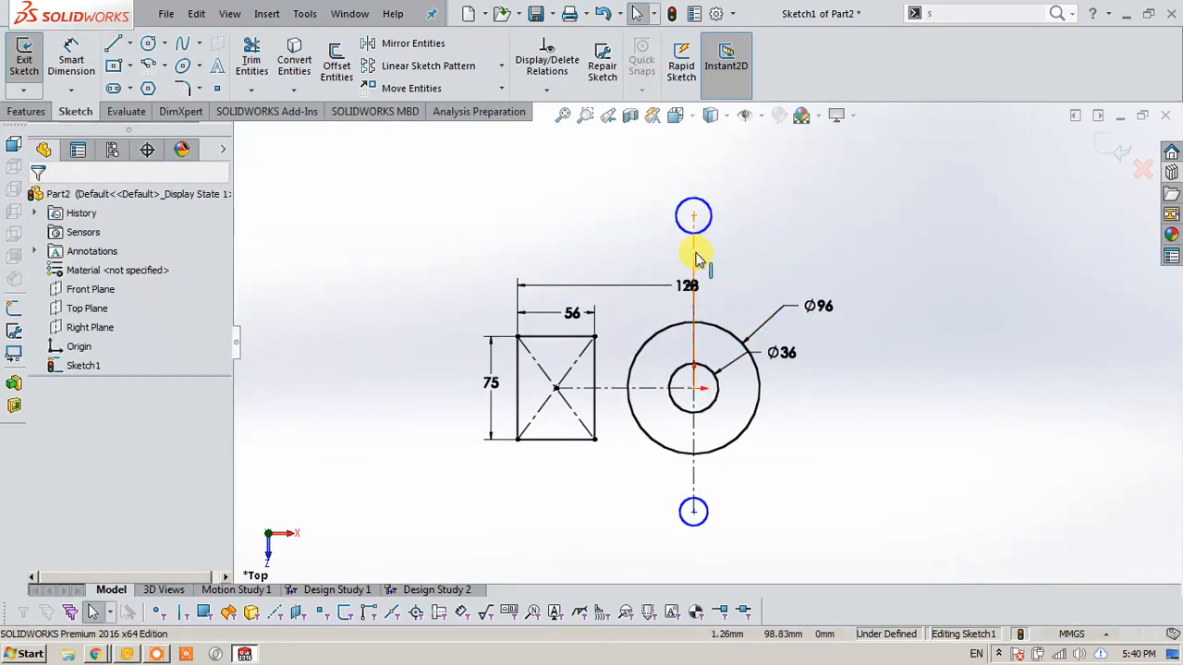
left_click(695, 261)
left_click(694, 434, "ctrl")
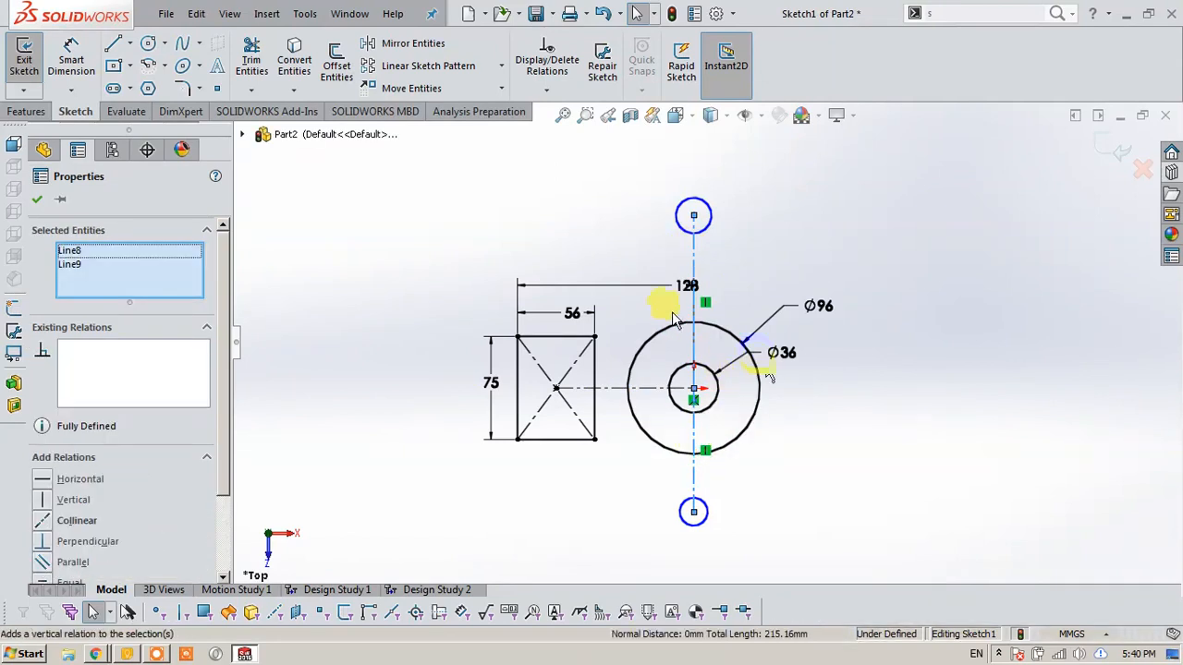
left_click(767, 256)
left_click(694, 256)
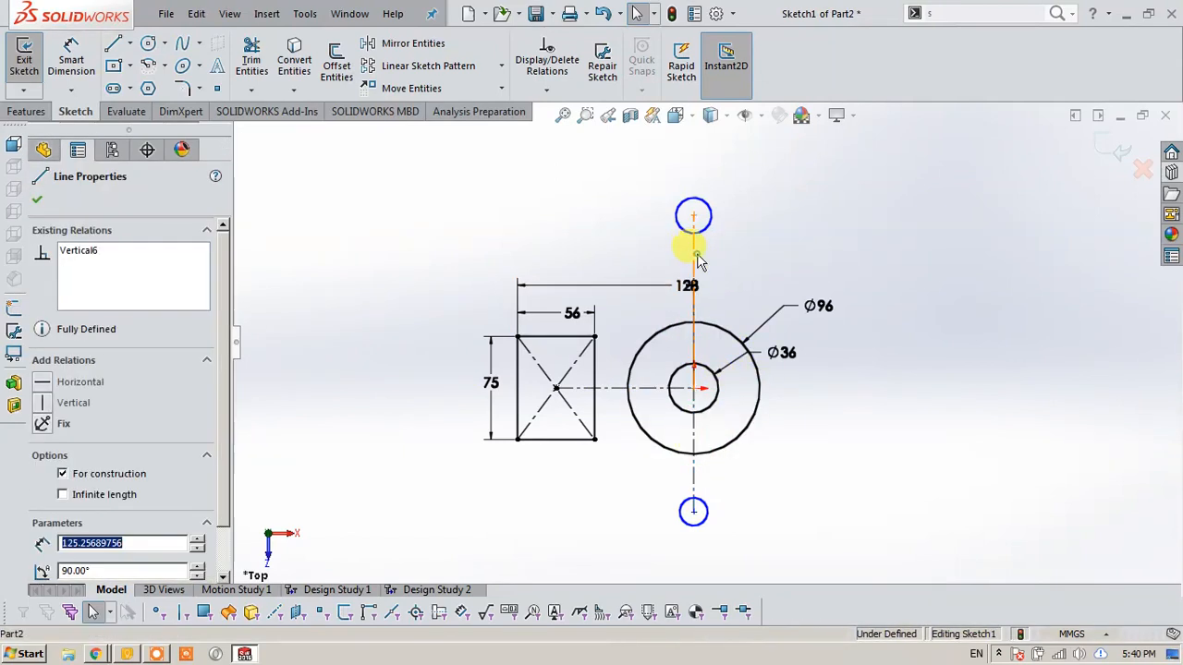
left_click(696, 434, "ctrl")
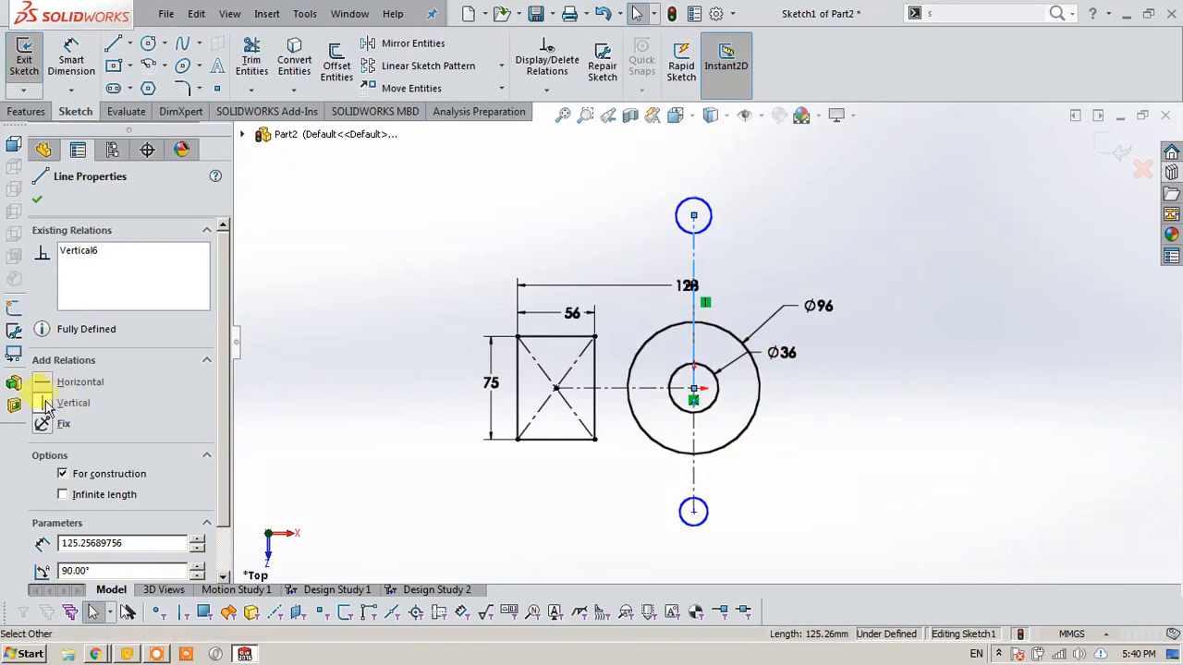
left_click(273, 321)
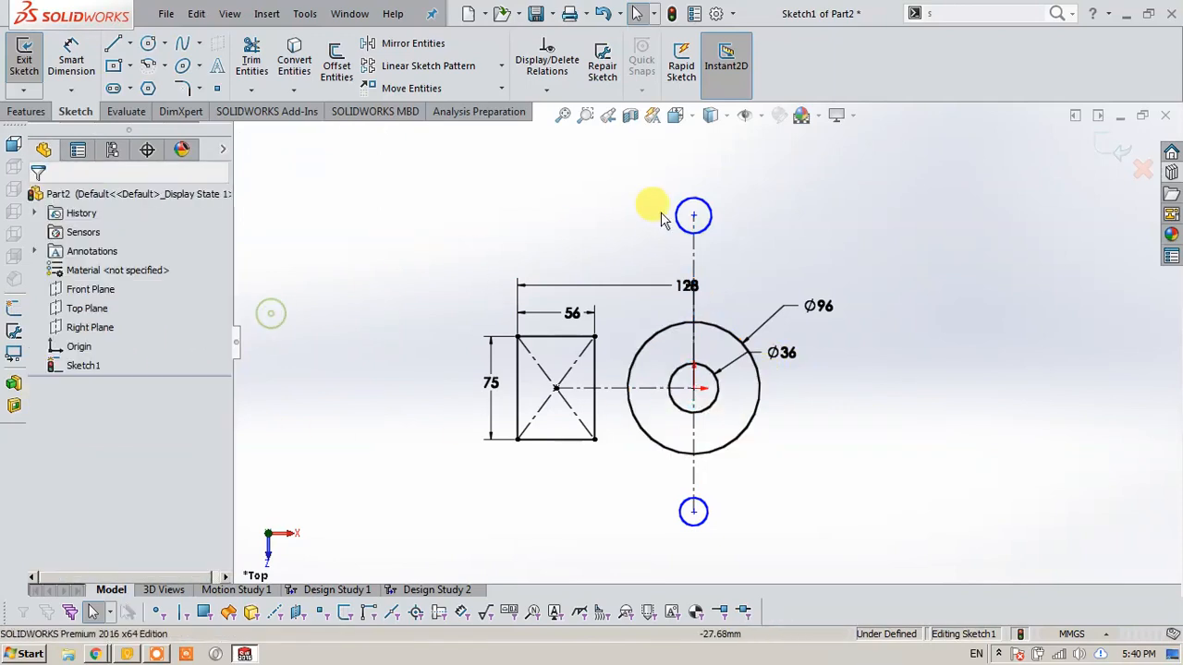
Dimension the upper small circle's diameter as 18 mm with Smart Dimension.
key("s")
left_click(757, 227)
left_click(706, 211)
left_click(779, 173)
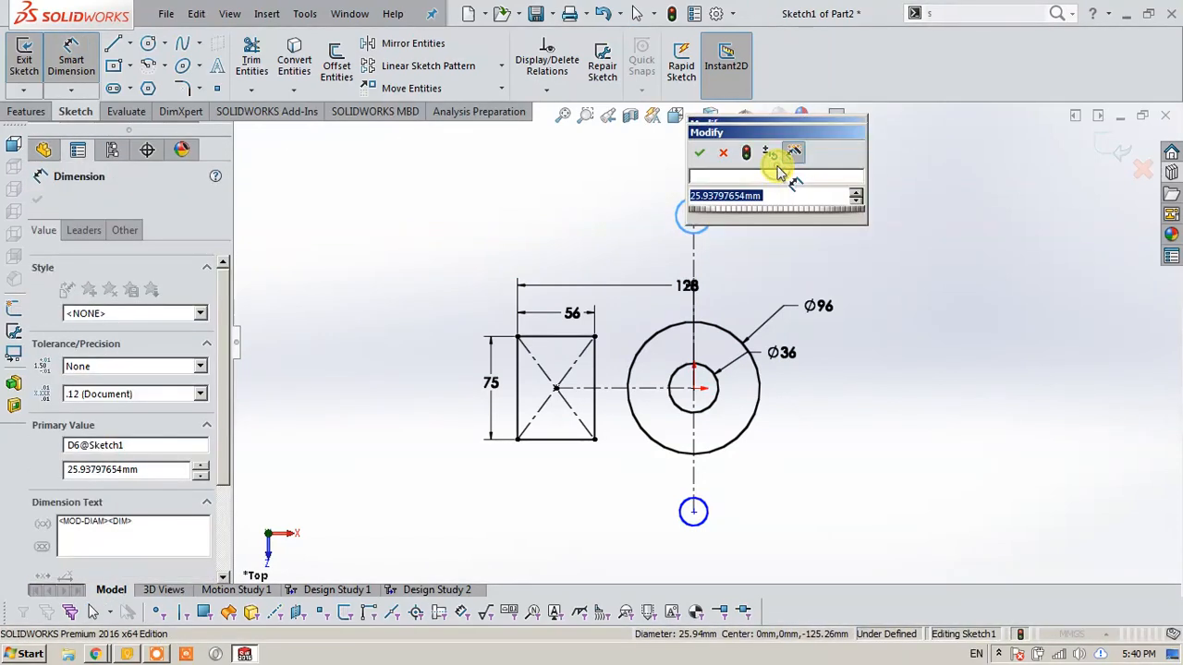
type("9")
key("BackSpace")
type("18")
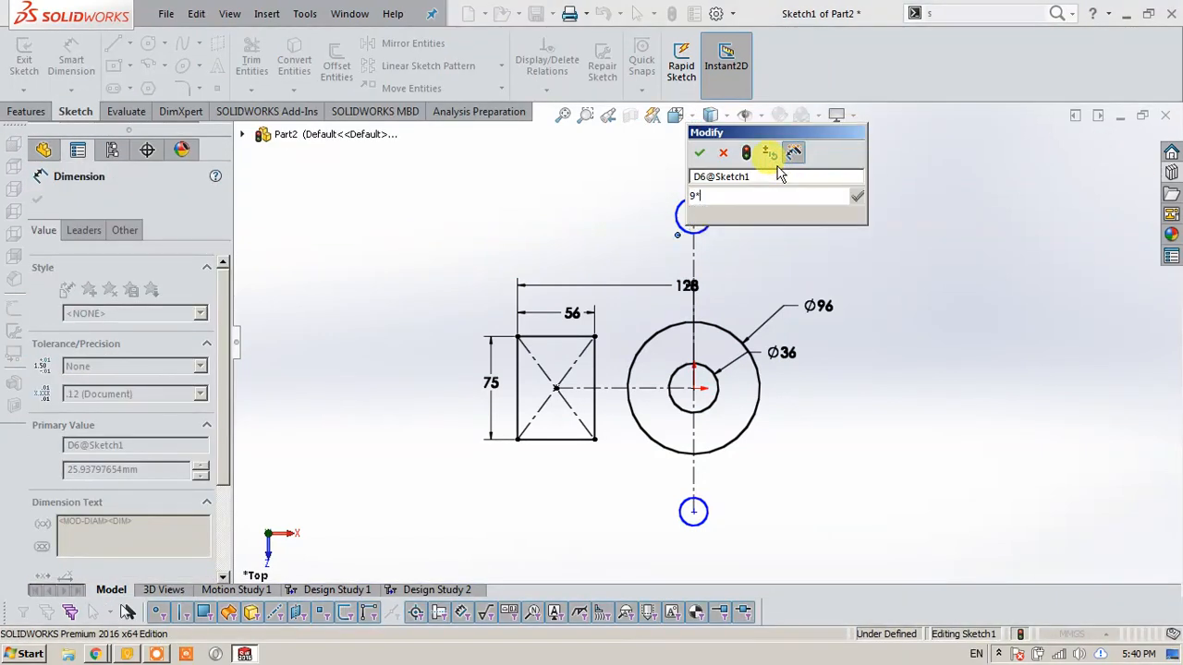
key("Return")
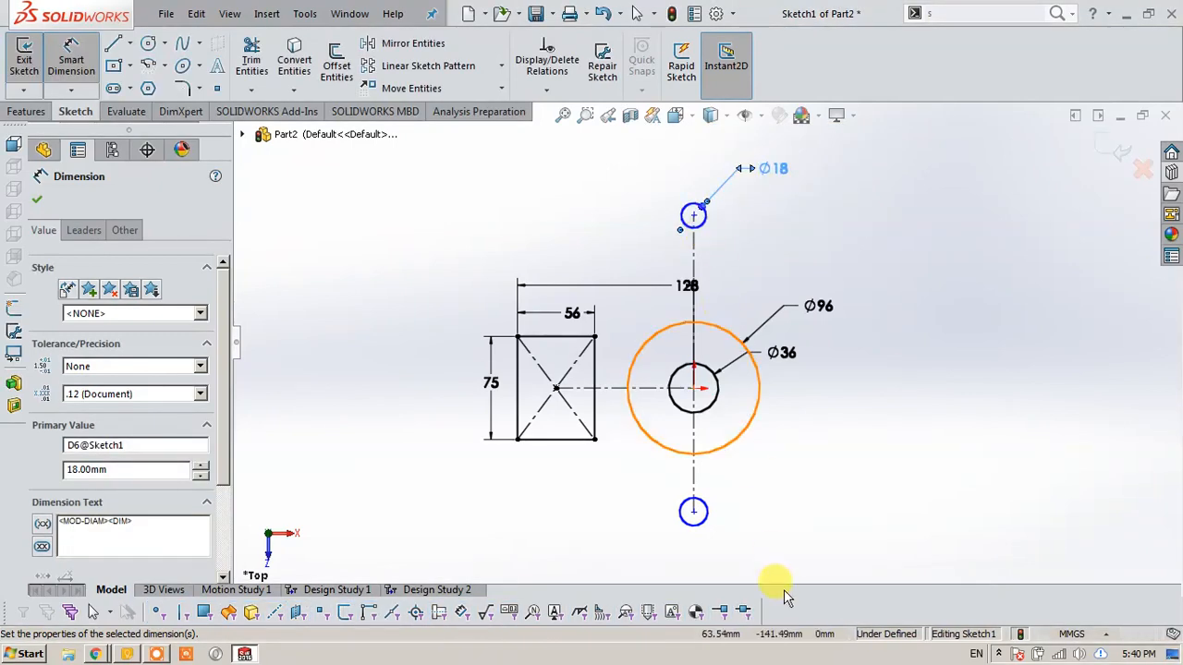
Dimension the lower small circle's diameter as 18 mm, entered as 9*2.
left_click(705, 523)
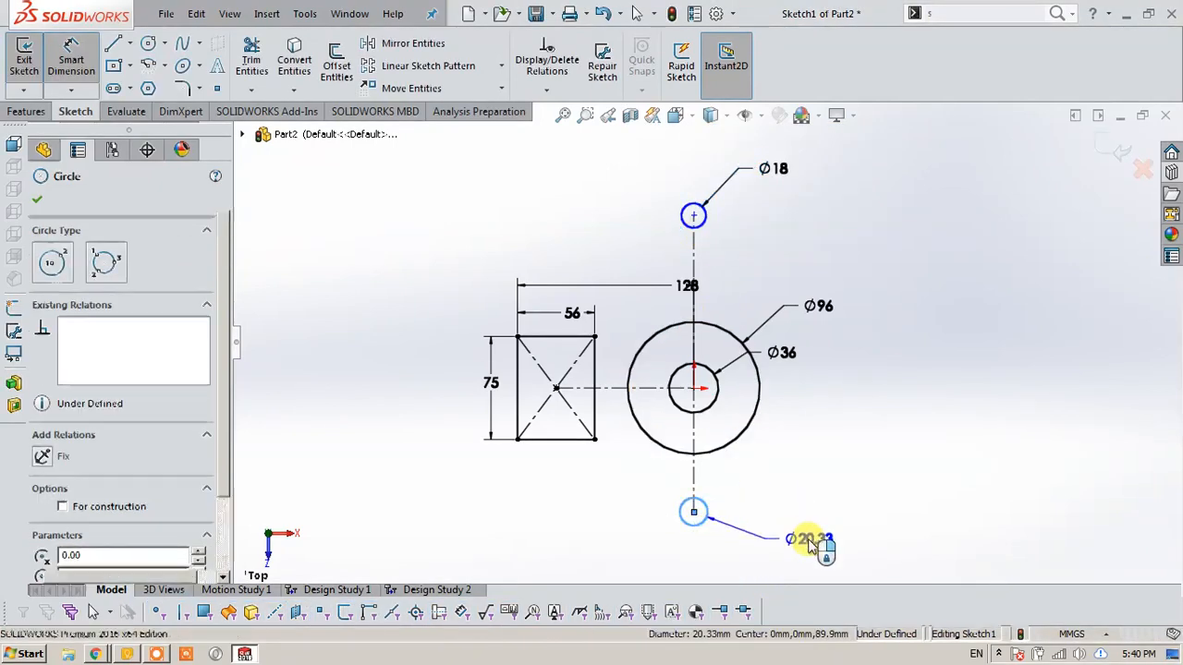
left_click(813, 543)
type("9*2")
key("Return")
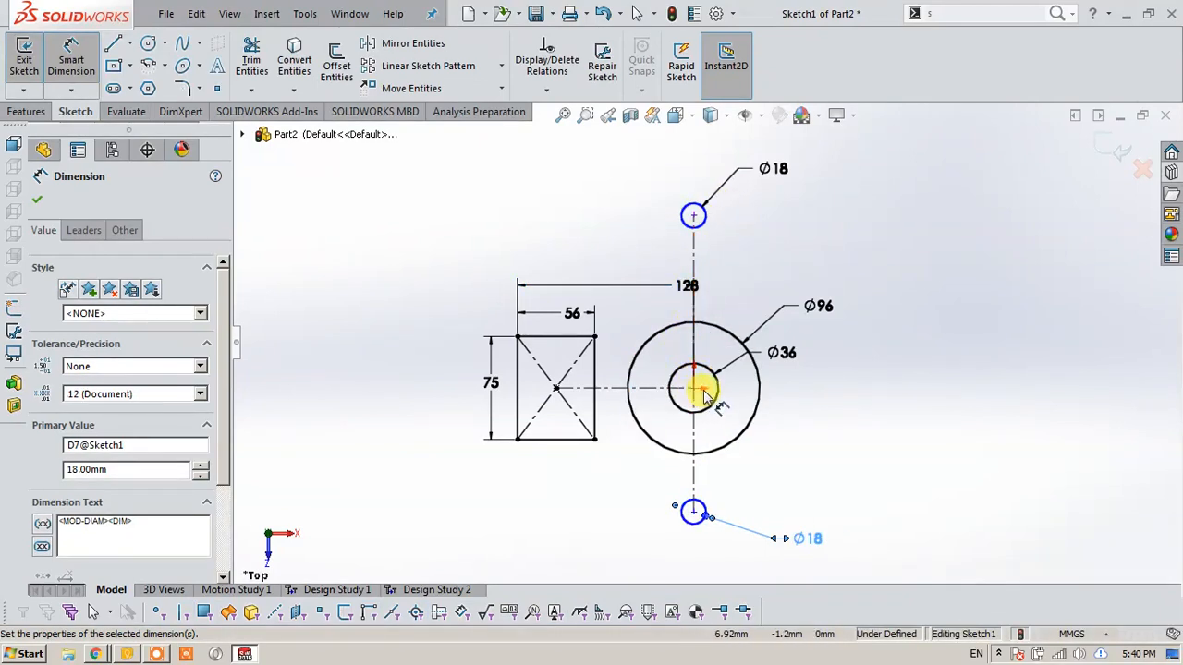
Check the hole spacing on the drawing in Chrome, return to SOLIDWORKS, and dimension the upper vertical centerline as 85 mm long.
left_click(96, 654)
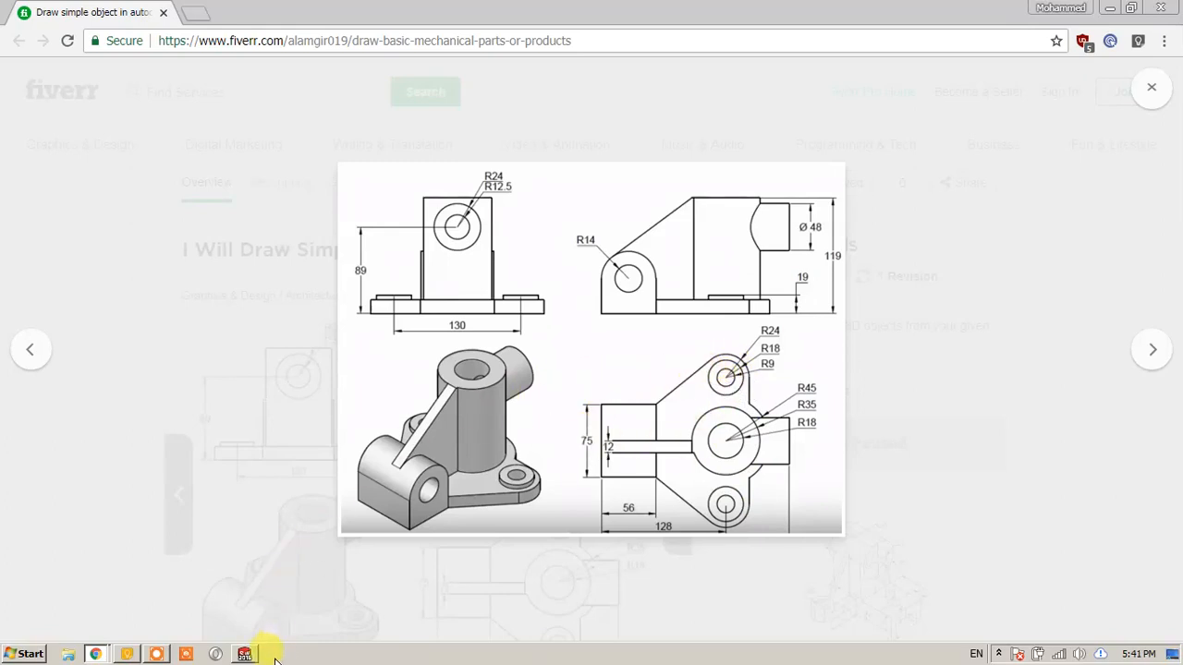
left_click(246, 654)
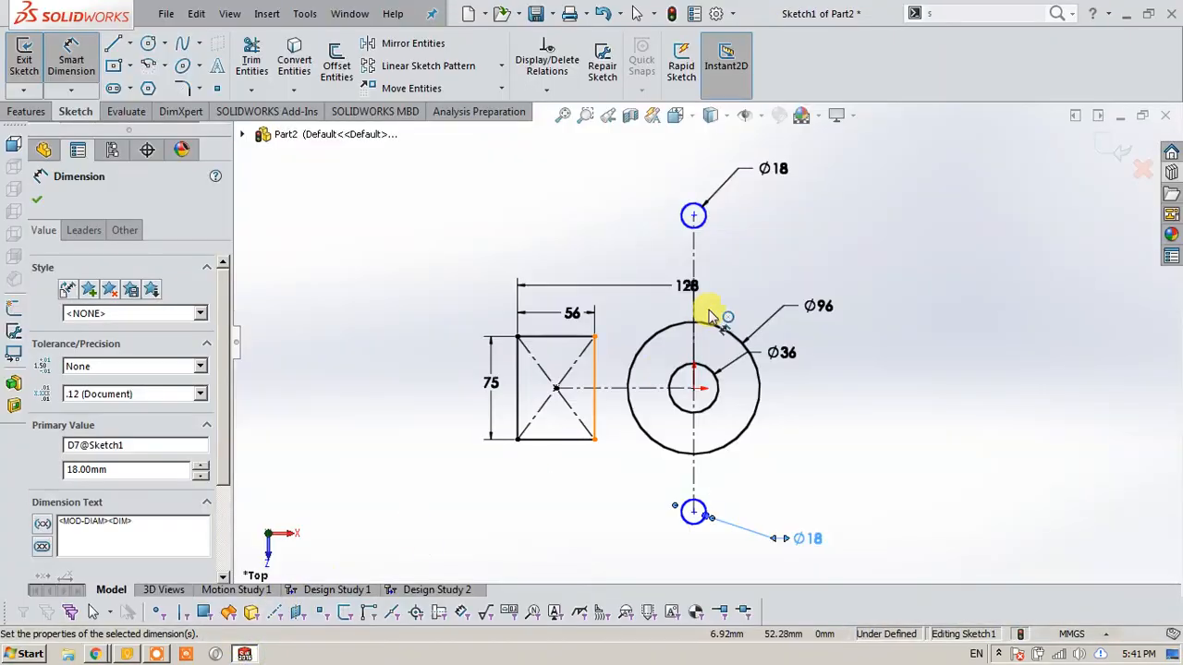
left_click(695, 264)
left_click(891, 257)
type("=")
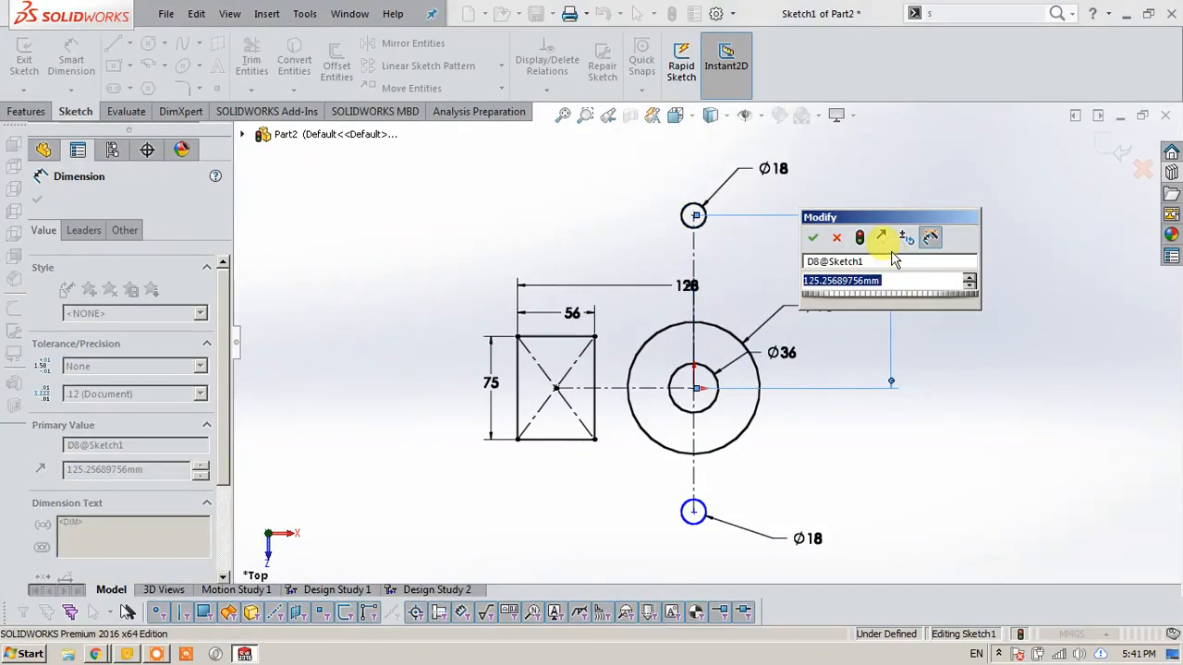
type("85")
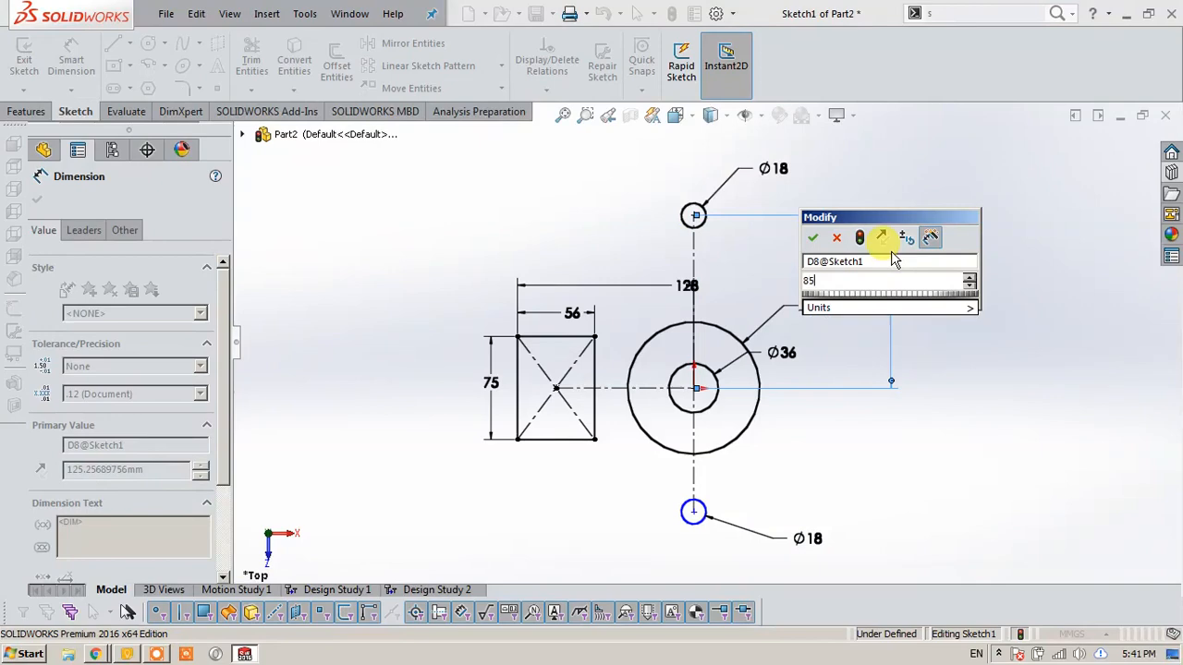
key("Return")
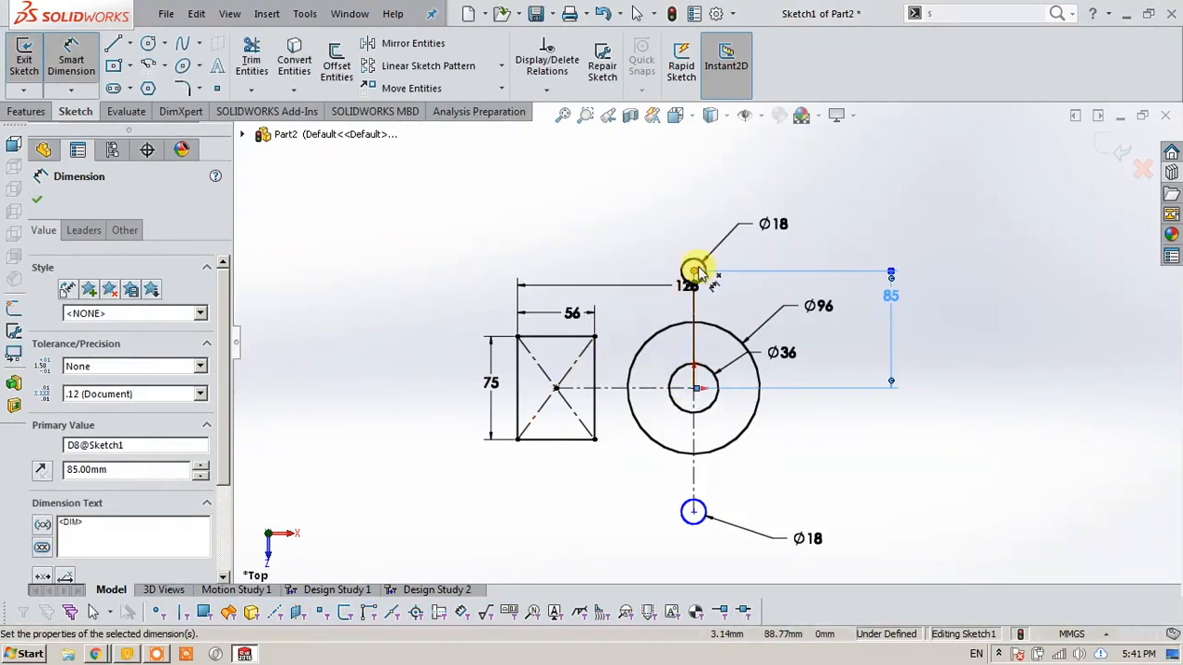
Dimension the lower vertical centerline as 85 mm long and close the dimension settings.
left_click(693, 483)
left_click(943, 510)
type("85")
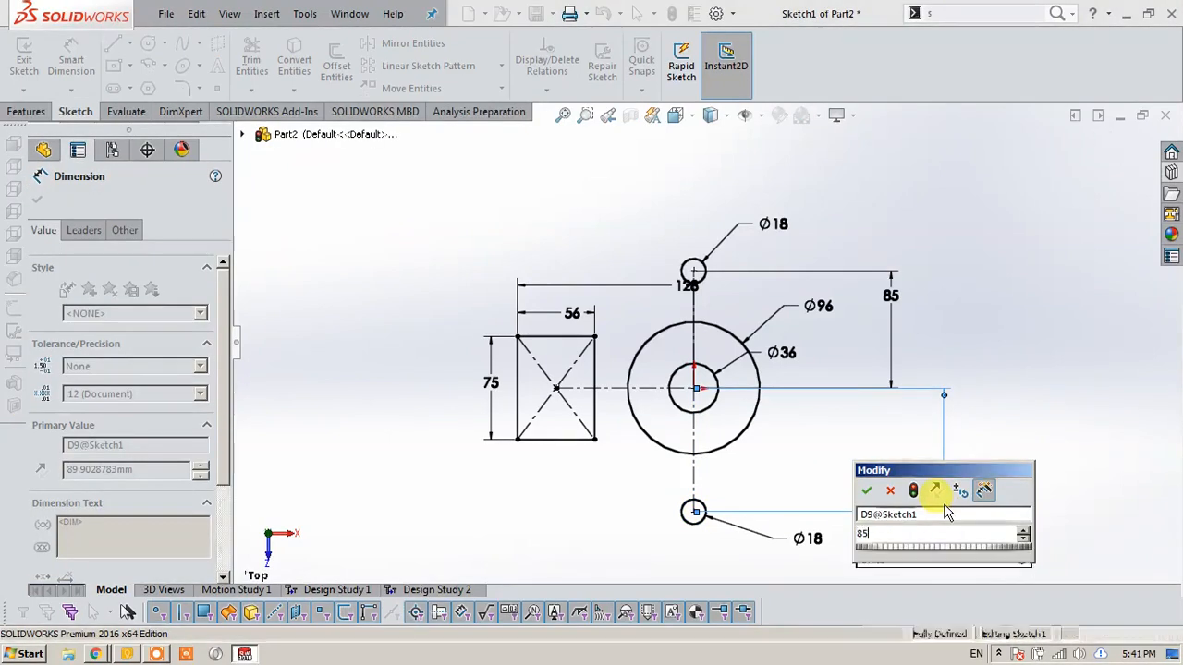
key("Return")
left_click(966, 443)
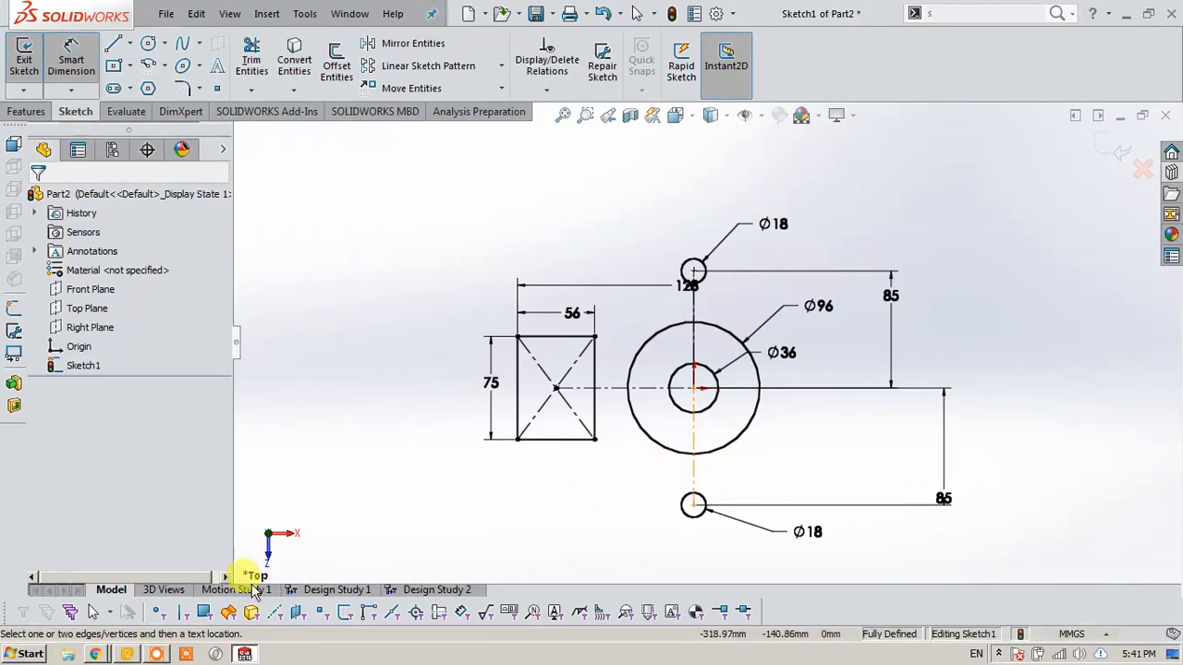
Check the base outline on the drawing in Chrome, return to SOLIDWORKS, and sketch a circle about 117 mm in diameter concentric with the upper 18 mm circle.
left_click(96, 654)
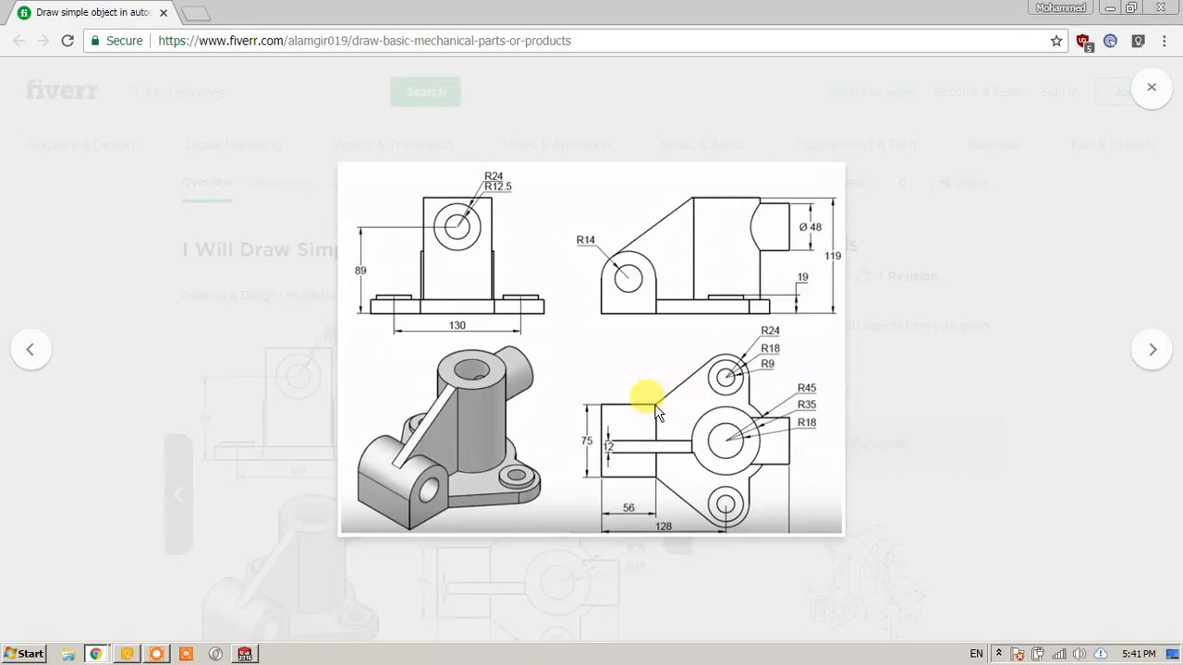
left_click(255, 655)
left_click(739, 344)
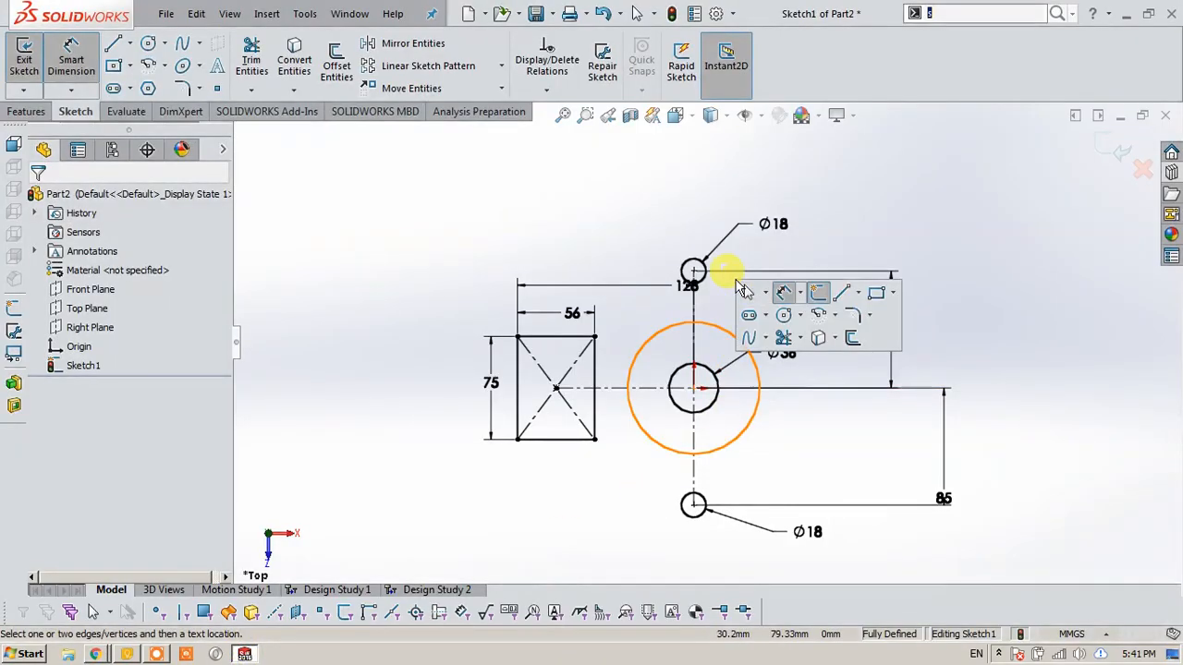
left_click(783, 315)
left_click(693, 271)
Dimension the new circle around the upper hole as 48 mm in diameter, entered as 24*2.
key("s")
left_click(717, 210)
left_click(682, 192)
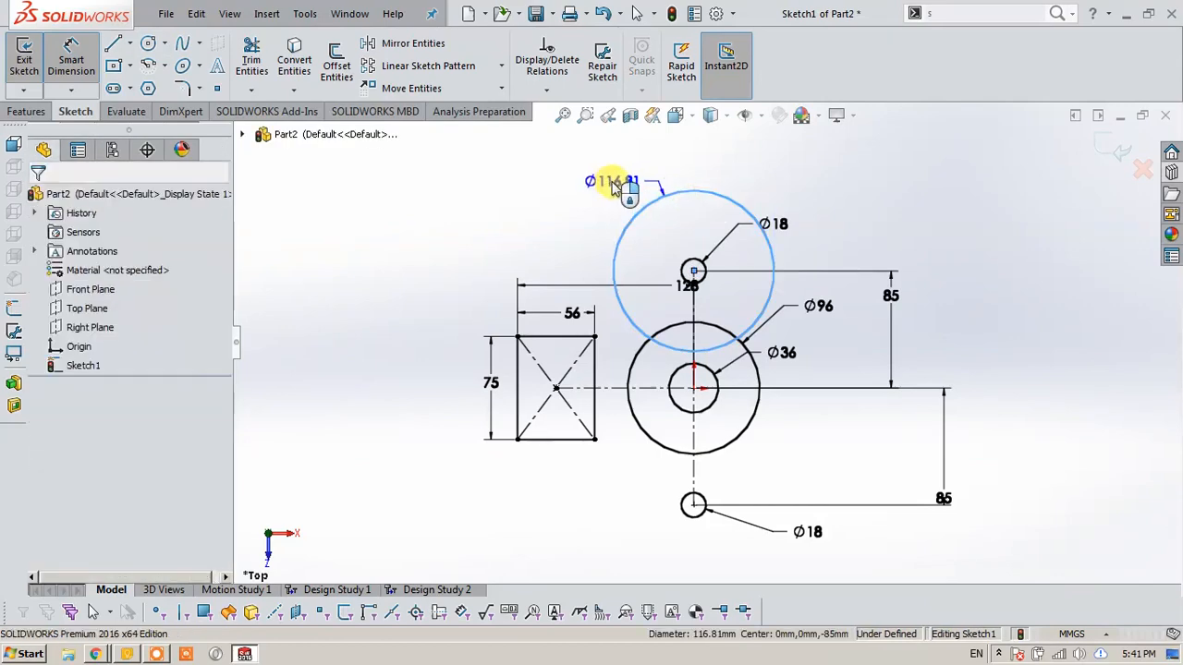
left_click(612, 184)
type("24*2")
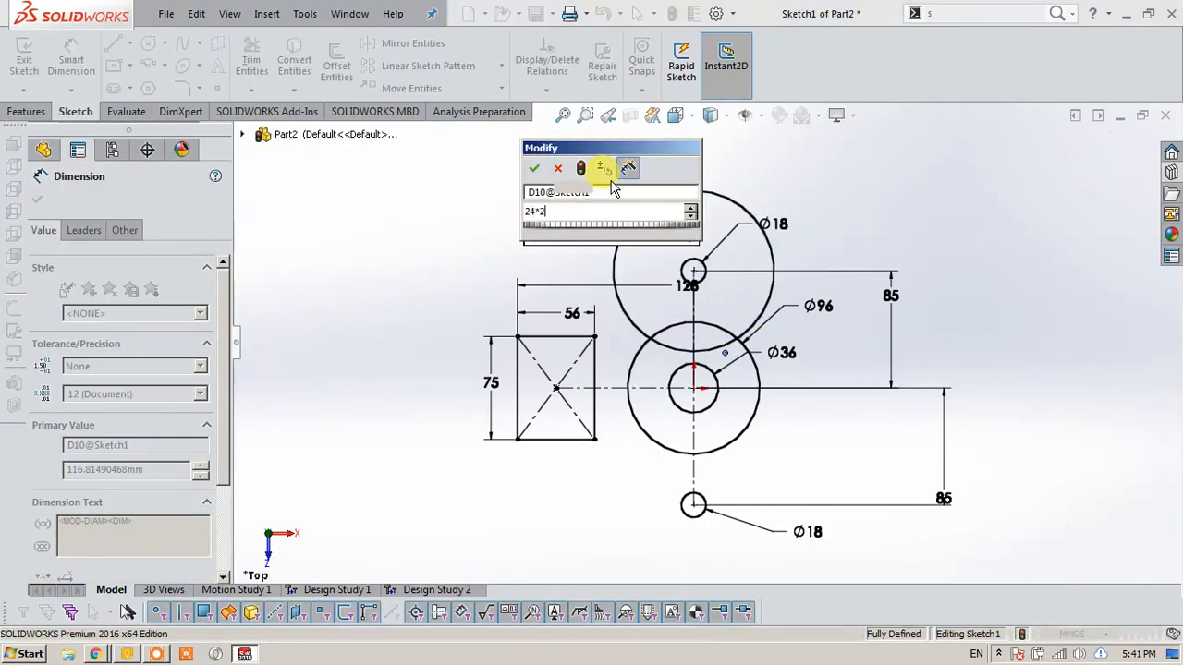
key("Return")
Draw a line from the rectangle's upper right corner to the upper left of the 48 mm circle.
key("s")
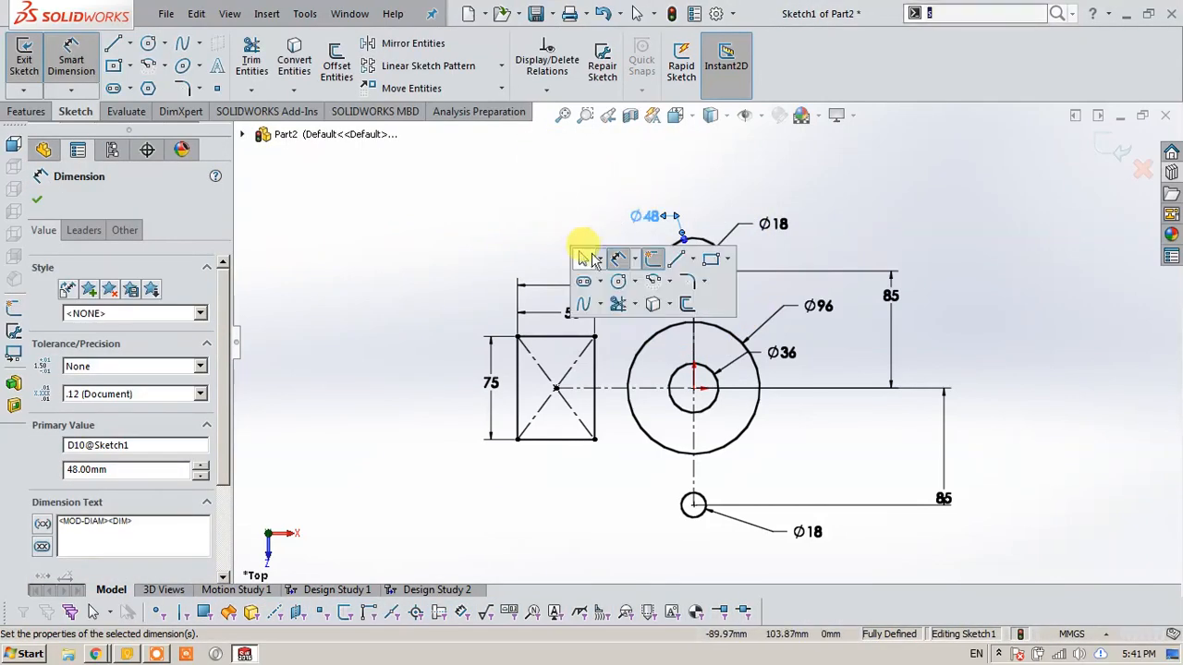
left_click(676, 259)
left_click(596, 337)
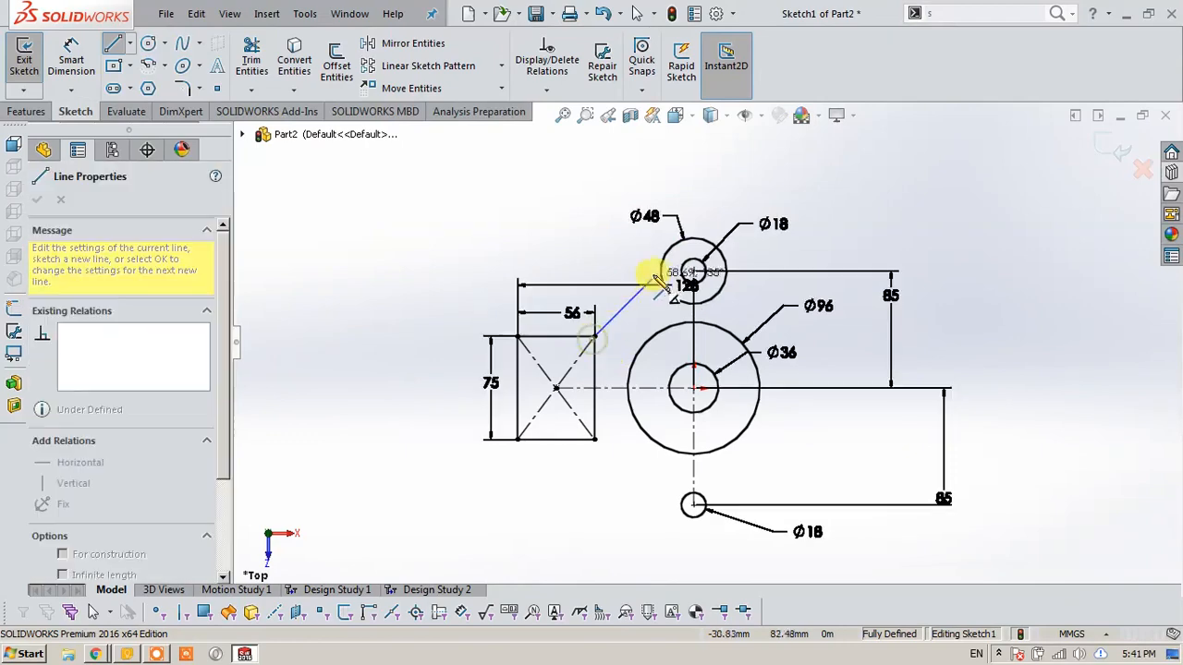
left_click(679, 245)
key("Escape")
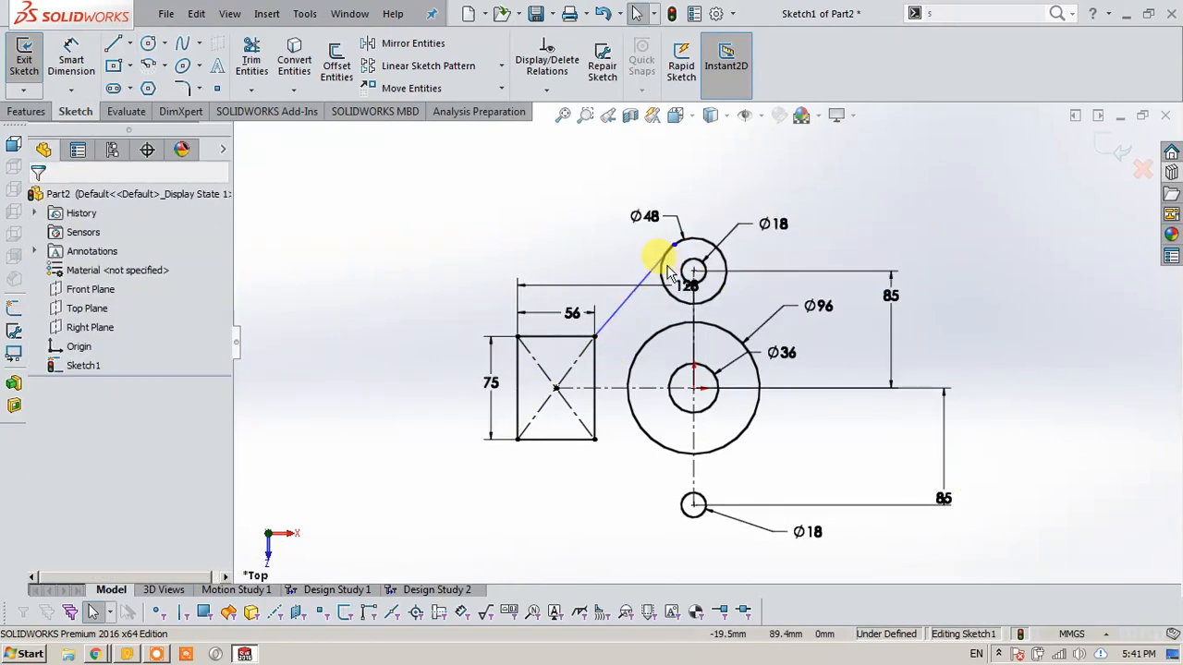
Make the line from the rectangle's upper right corner tangent to the 48 mm circle.
scroll(668, 272, "down", 8)
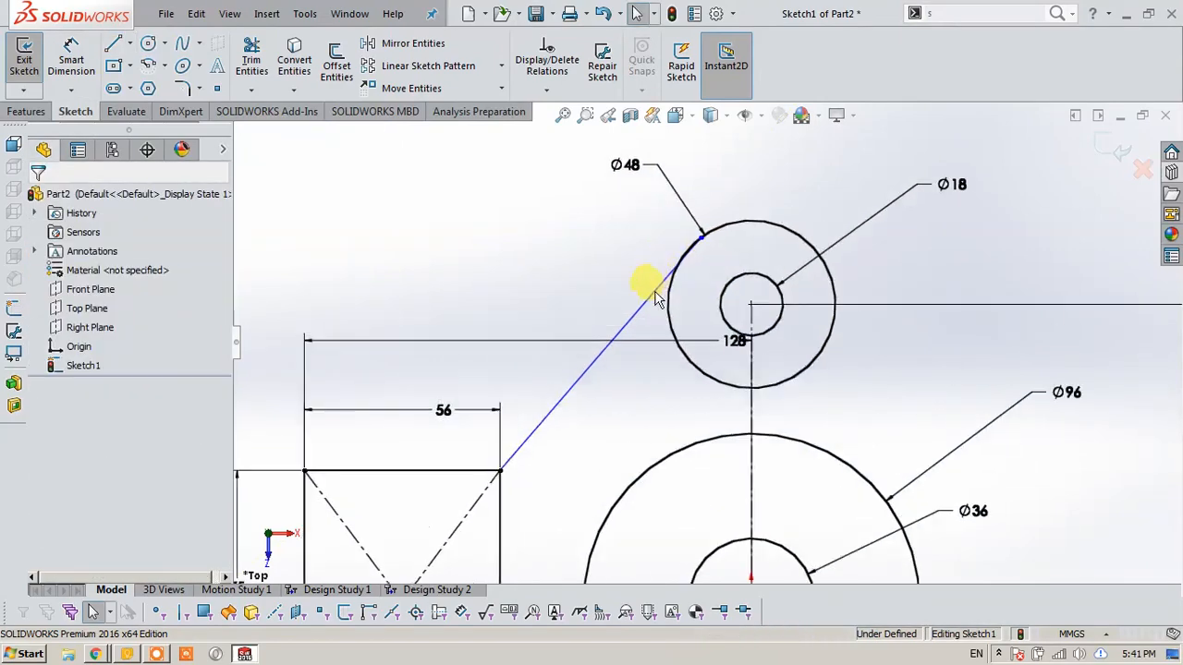
left_click(611, 334)
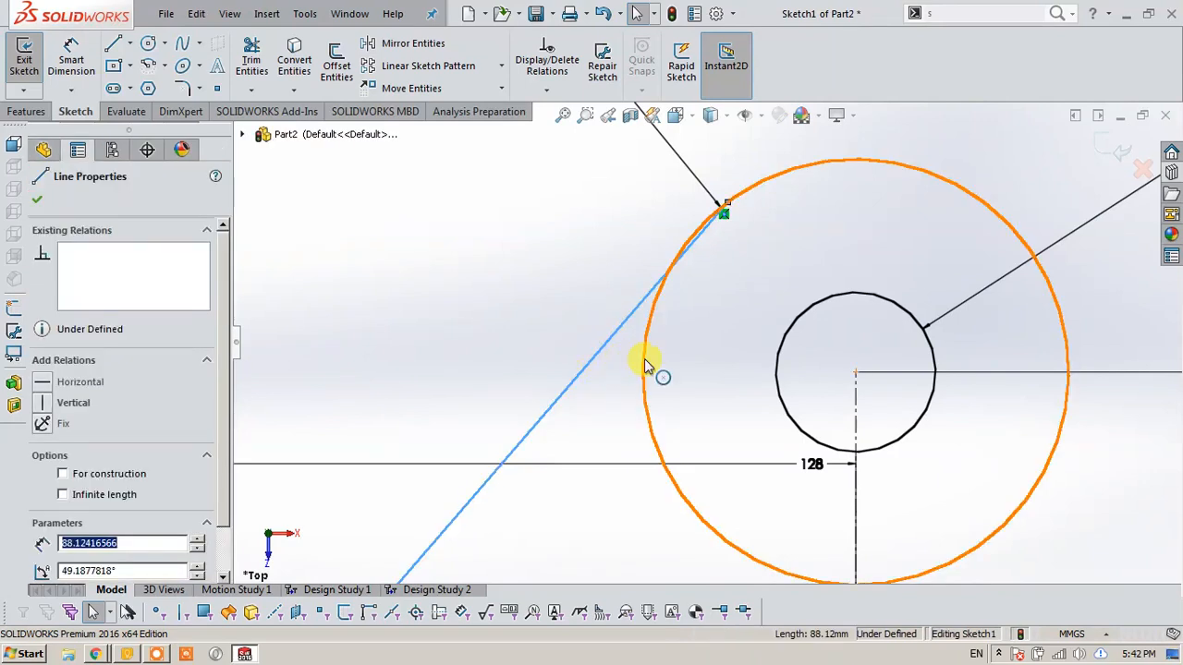
left_click(645, 359, "ctrl")
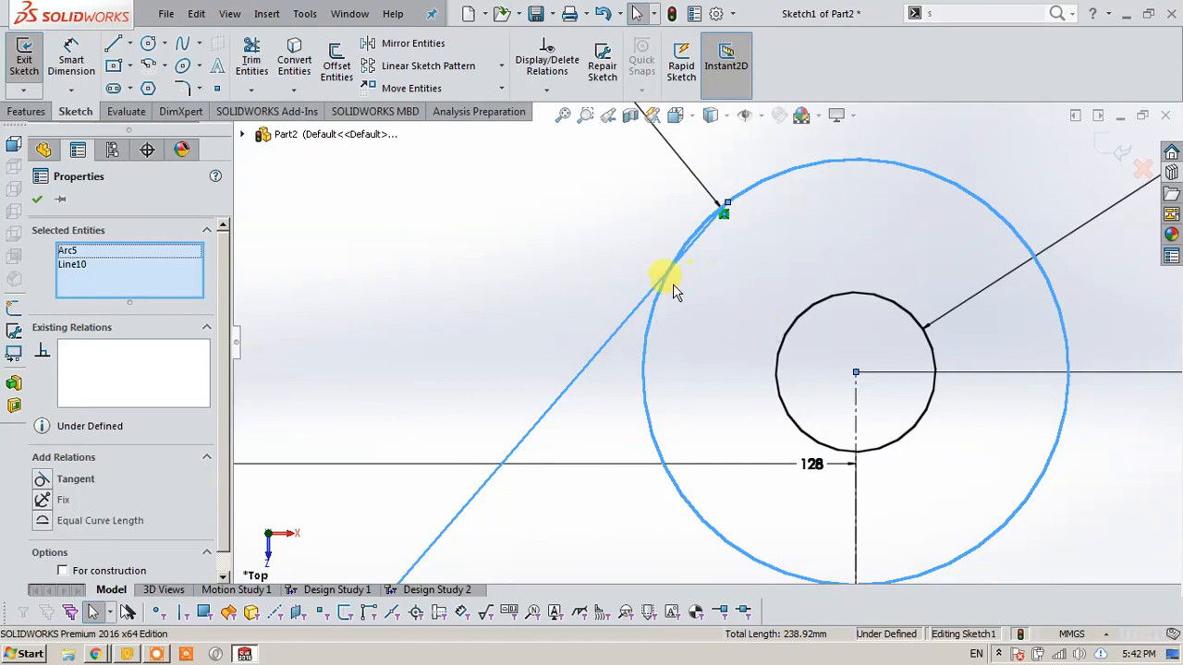
left_click(614, 273)
left_click(632, 320)
left_click(650, 332)
left_click(649, 333, "ctrl")
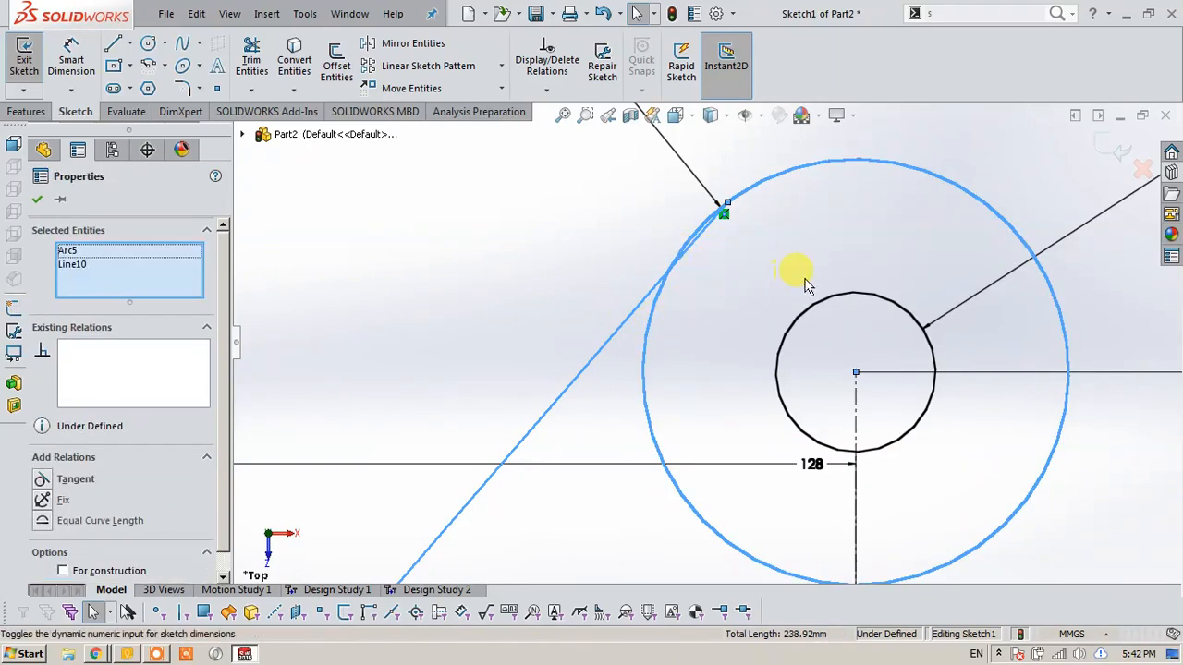
left_click(695, 253)
left_click(586, 248)
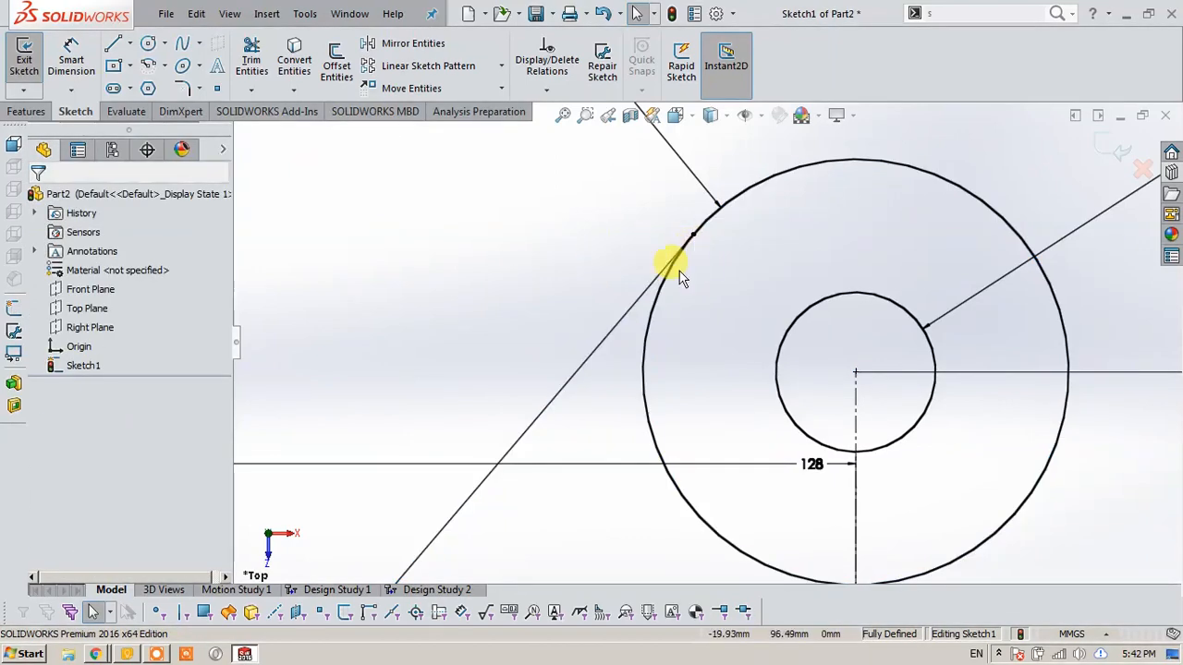
Trim away the lower 18 mm circle together with the lower vertical centerline.
scroll(693, 300, "up", 4)
scroll(647, 427, "up", 2)
scroll(656, 436, "up", 1)
scroll(685, 448, "down", 2)
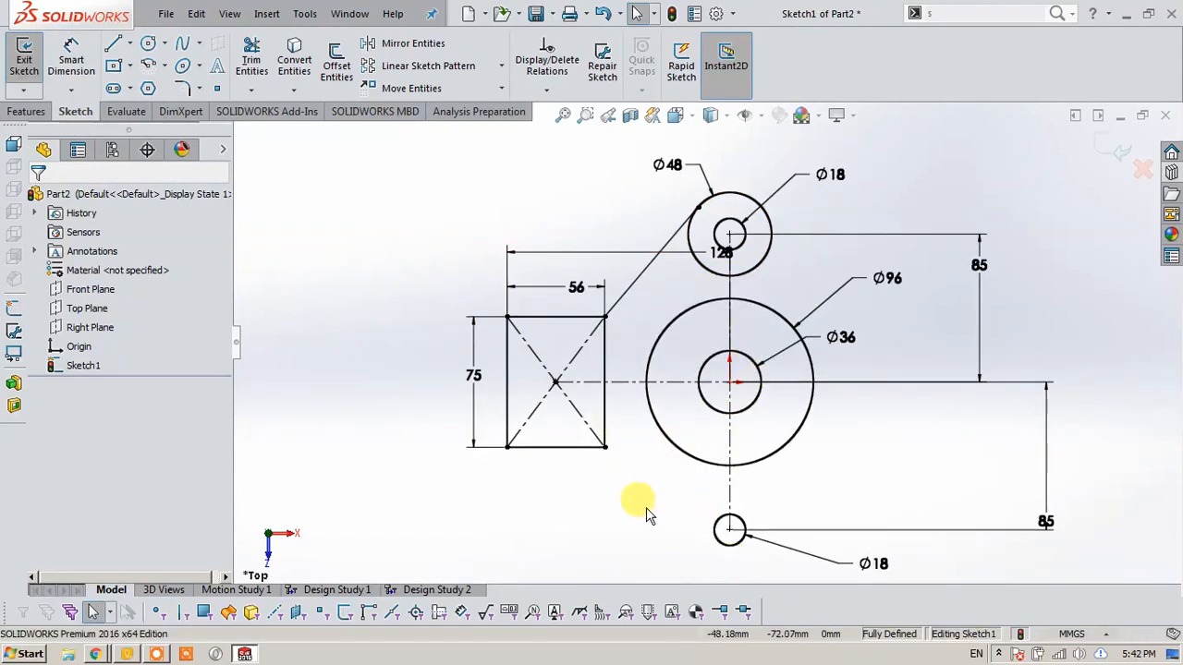
key("s")
left_click(658, 543)
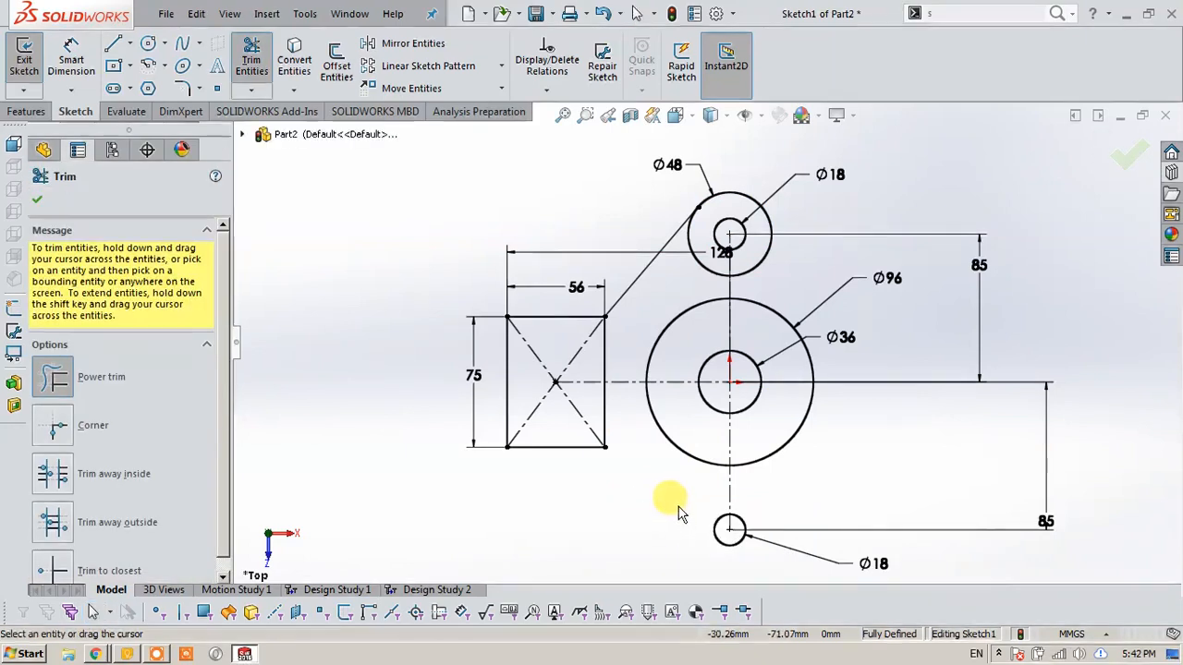
mouse_move(730, 539)
left_mouse_down()
mouse_move(745, 435)
mouse_move(734, 407)
mouse_move(724, 414)
left_mouse_up()
key("s")
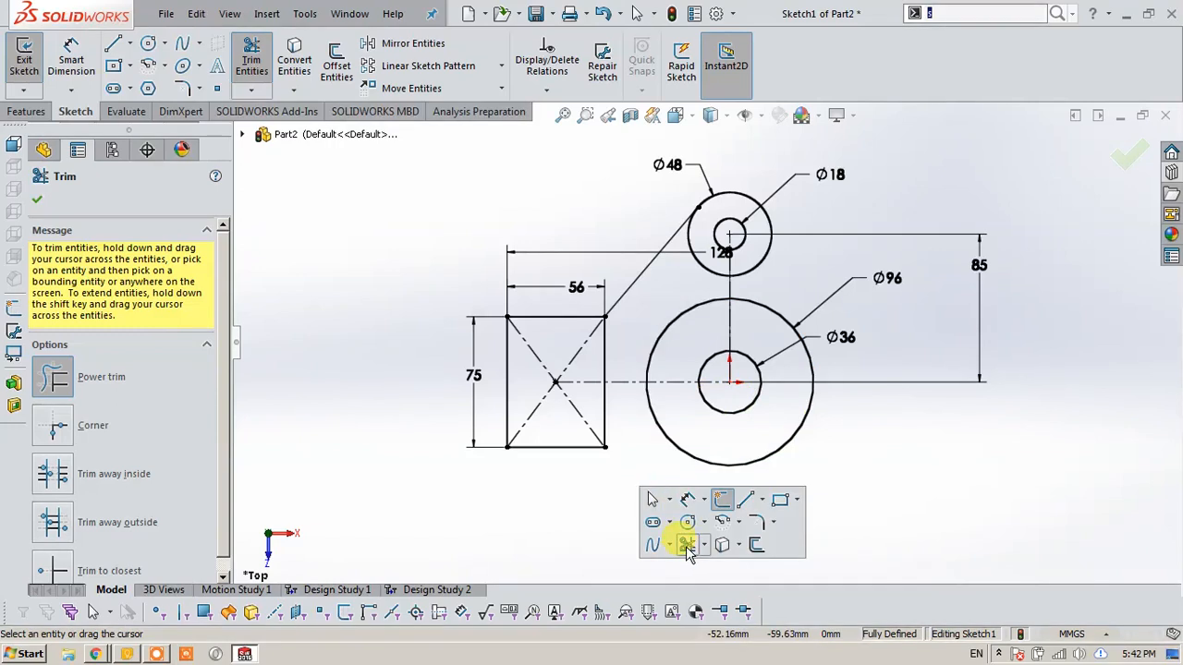
left_click(637, 319)
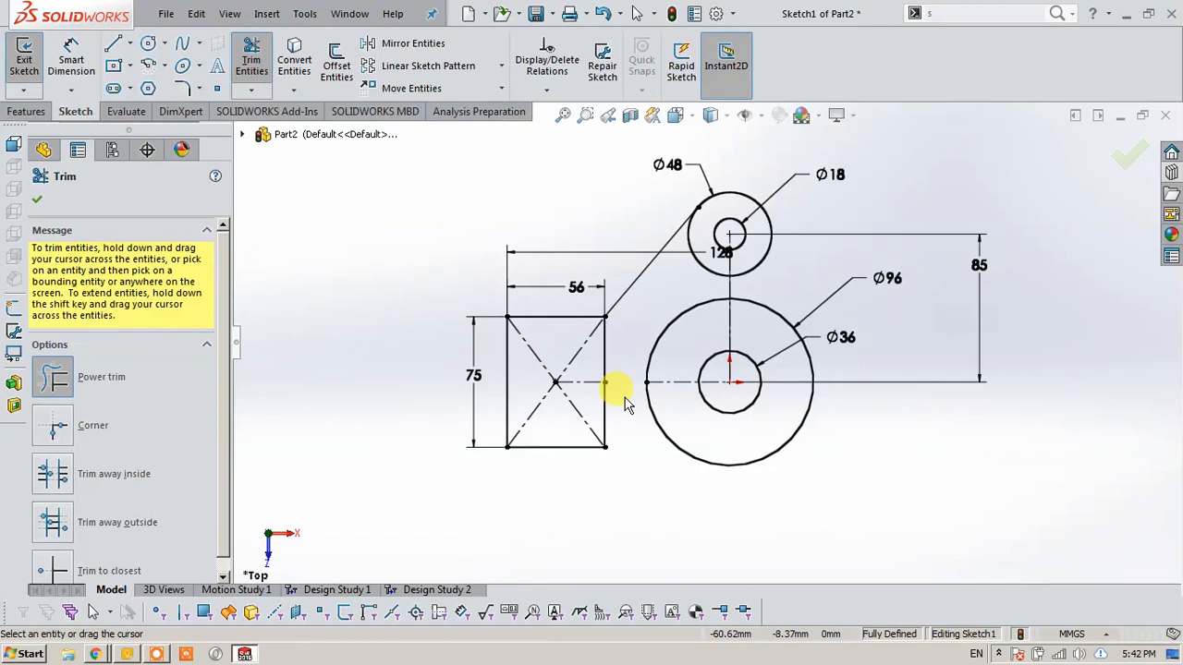
key("Escape")
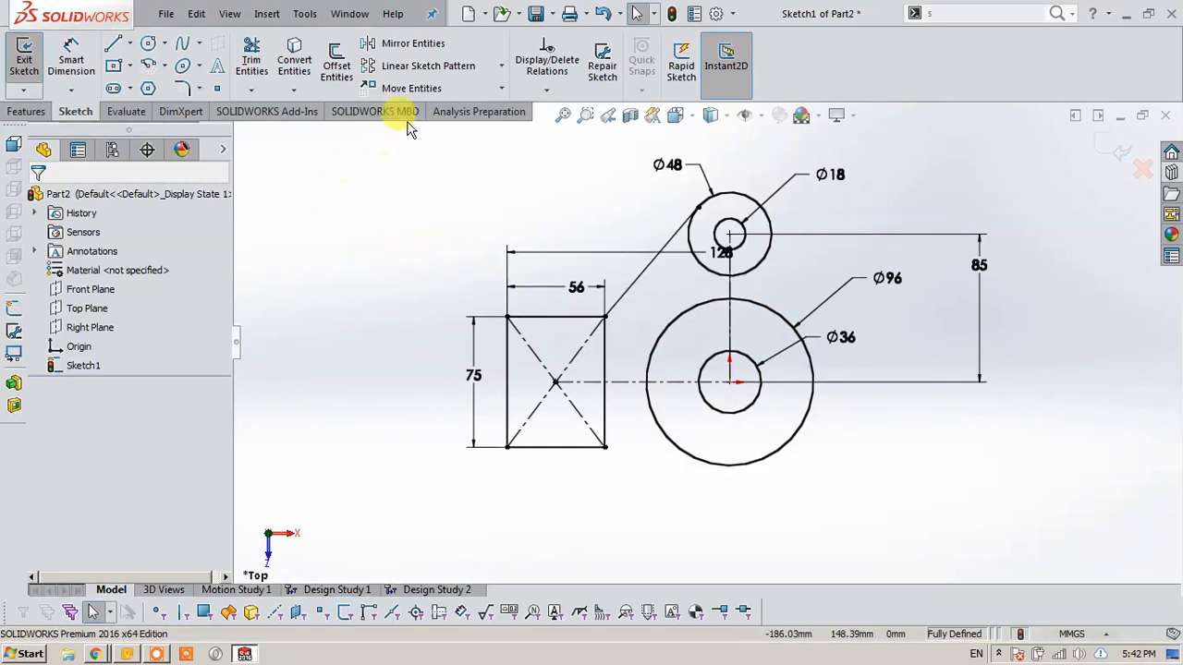
Mirror the upper 48 mm and 18 mm circles, the vertical centerline and the tangent line about the horizontal centerline, keeping the originals.
left_click(421, 47)
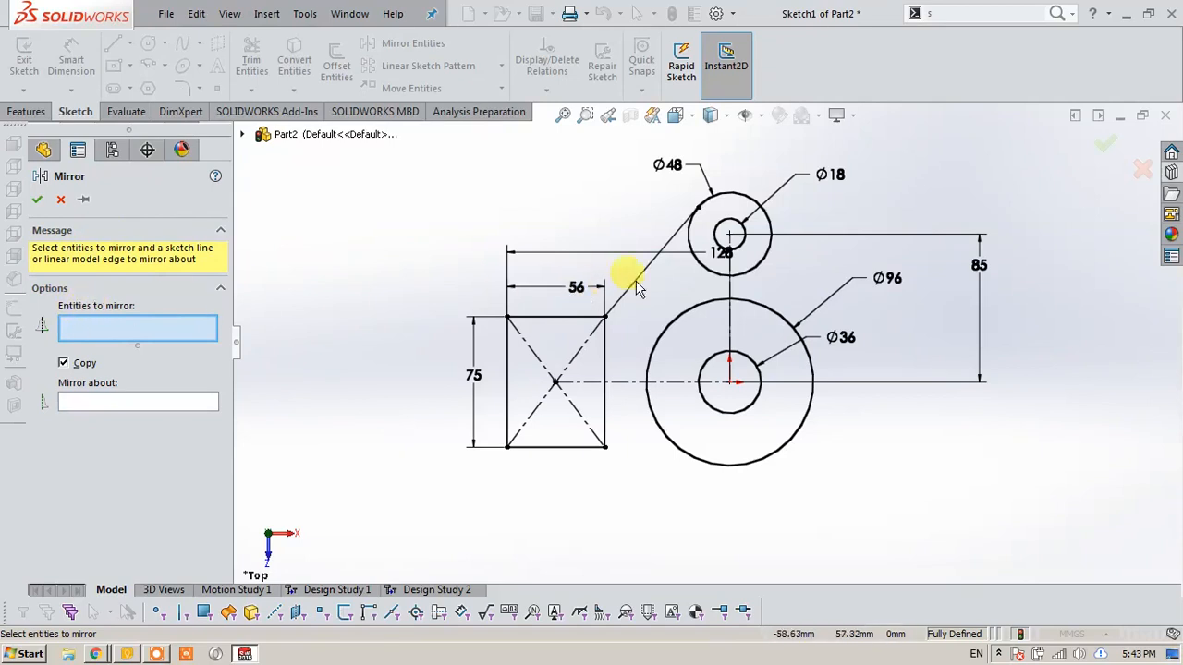
left_click(741, 270)
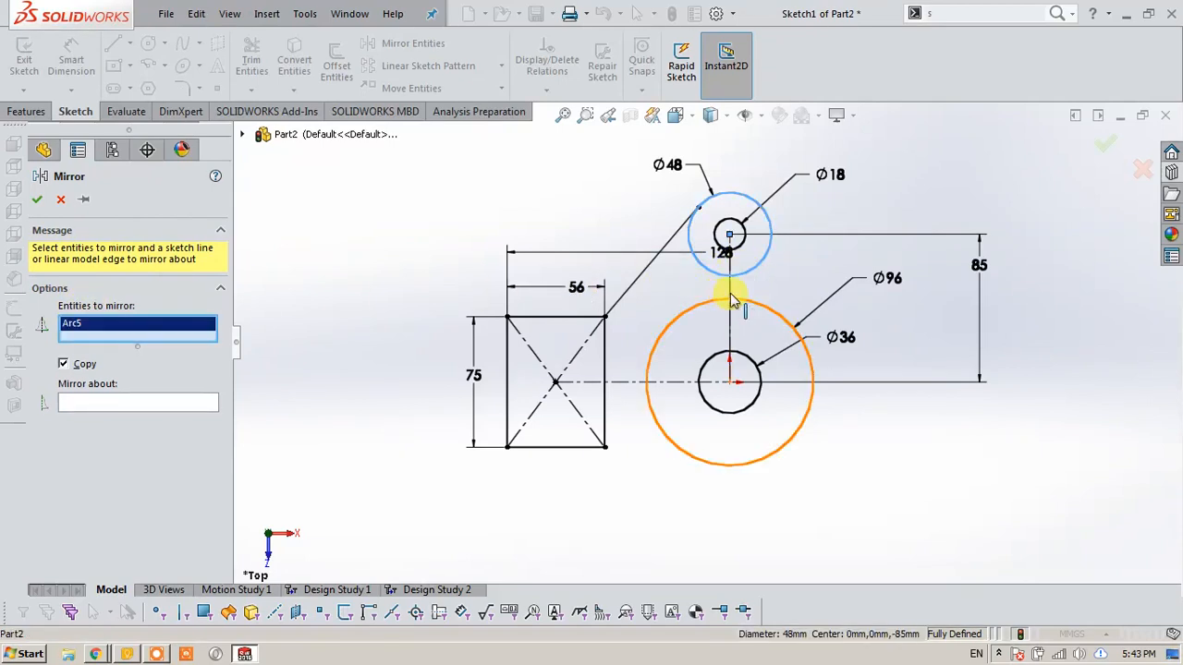
left_click(730, 301)
left_click(745, 248)
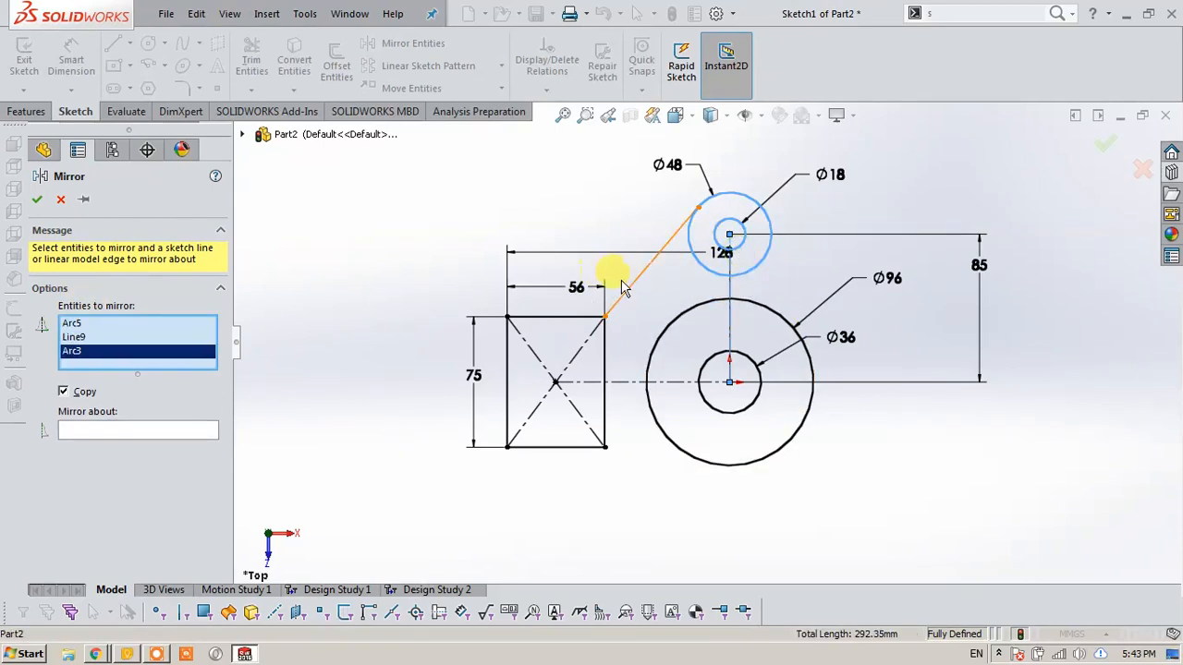
left_click(632, 285)
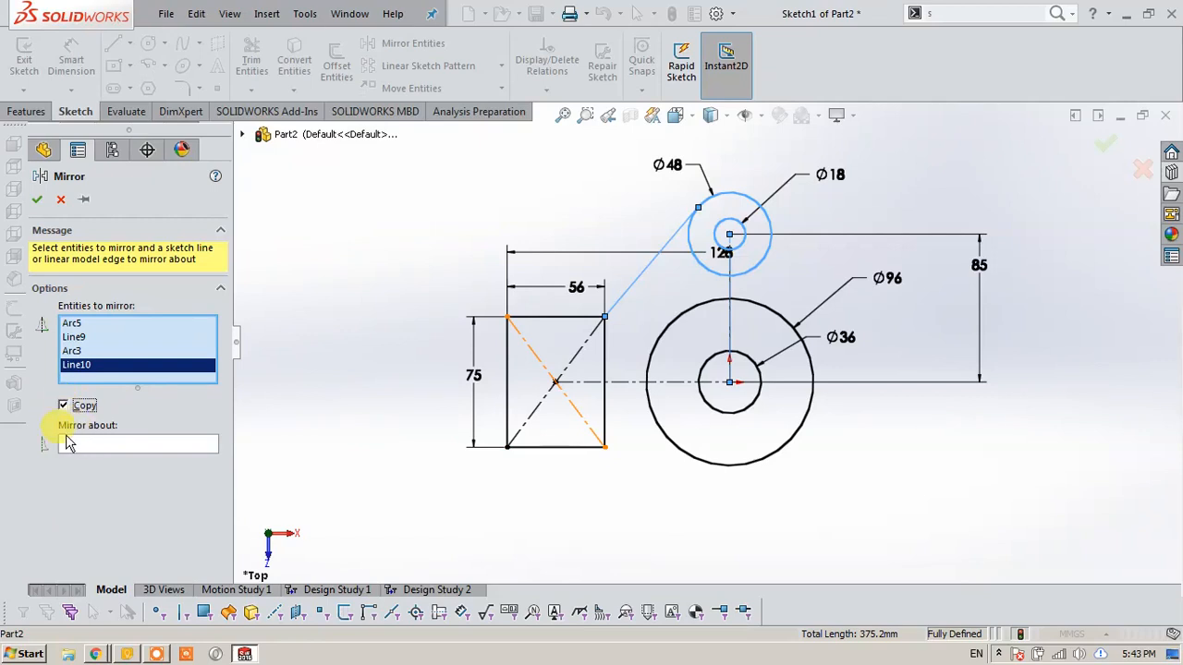
left_click(86, 445)
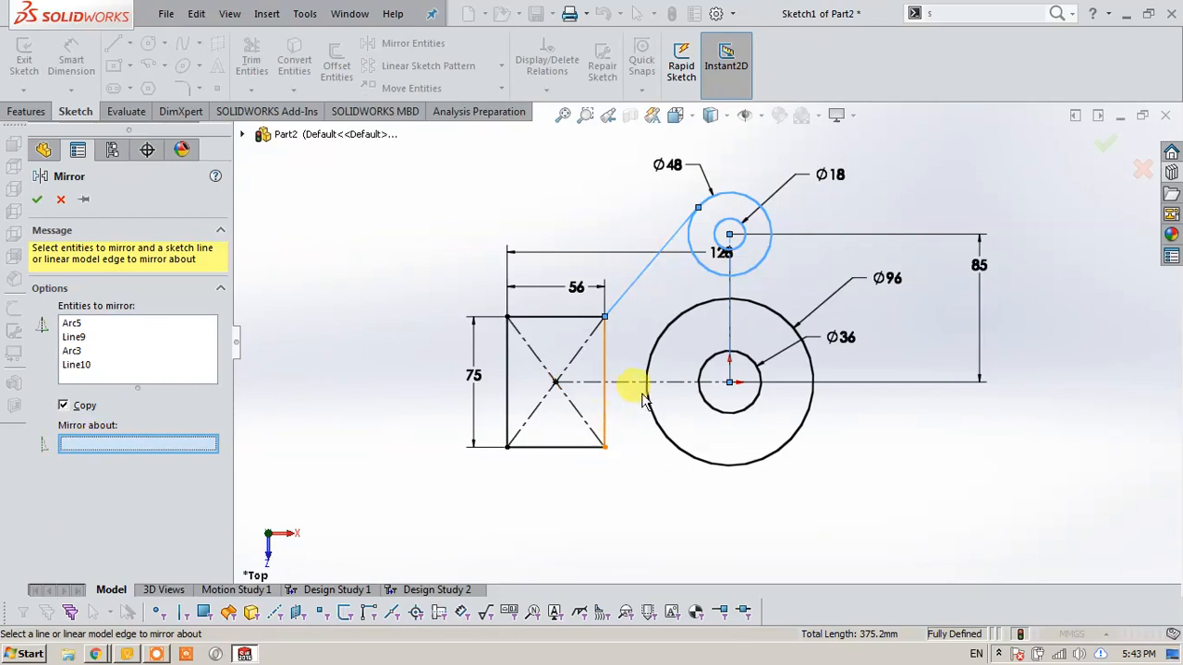
left_click(676, 383)
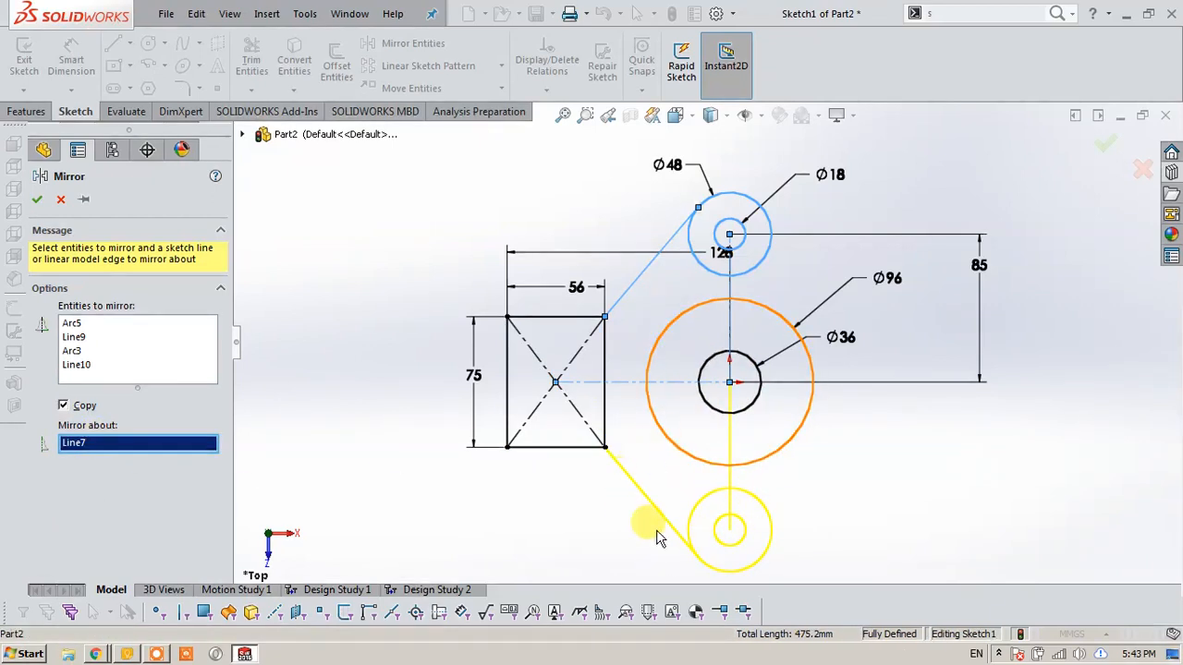
left_click(1102, 162)
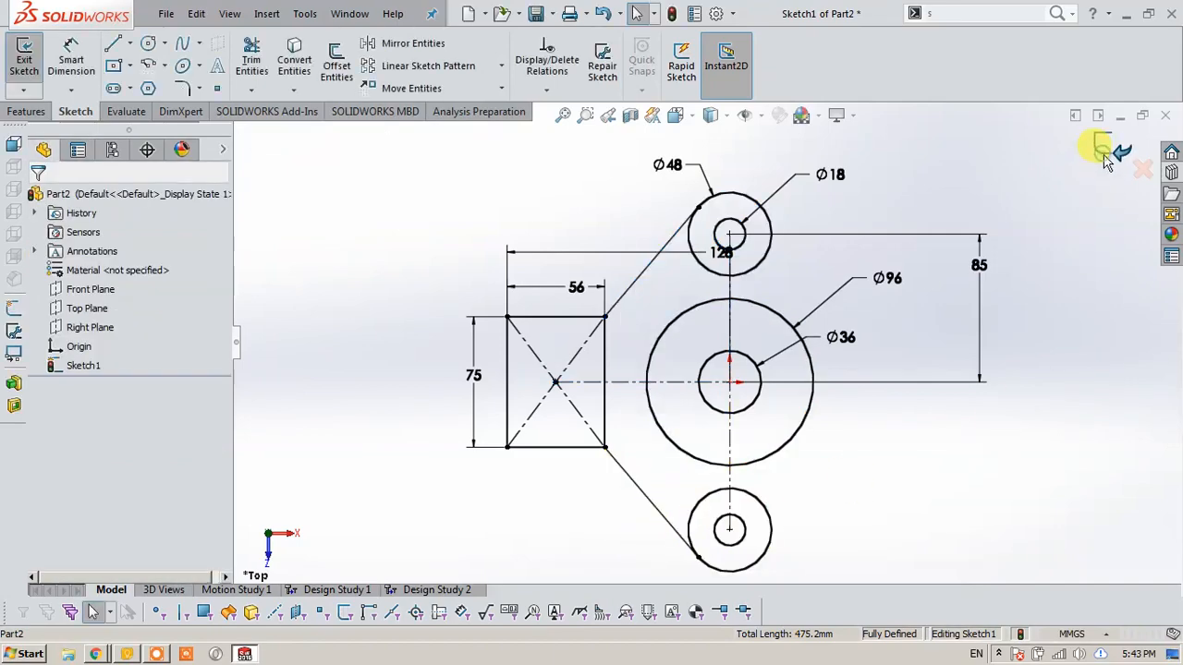
Trim the inner arcs of both 48 mm circles between the tangent lines and the vertical centerline.
scroll(629, 375, "down", 2)
scroll(673, 404, "up", 3)
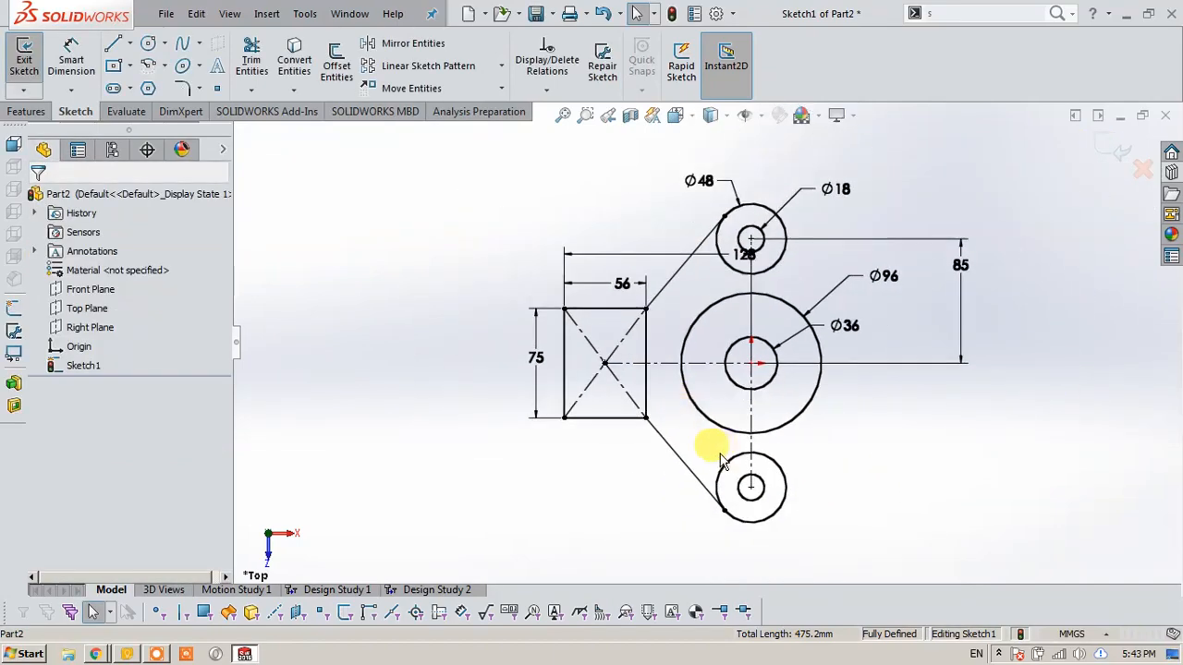
scroll(722, 462, "down", 1)
key("s")
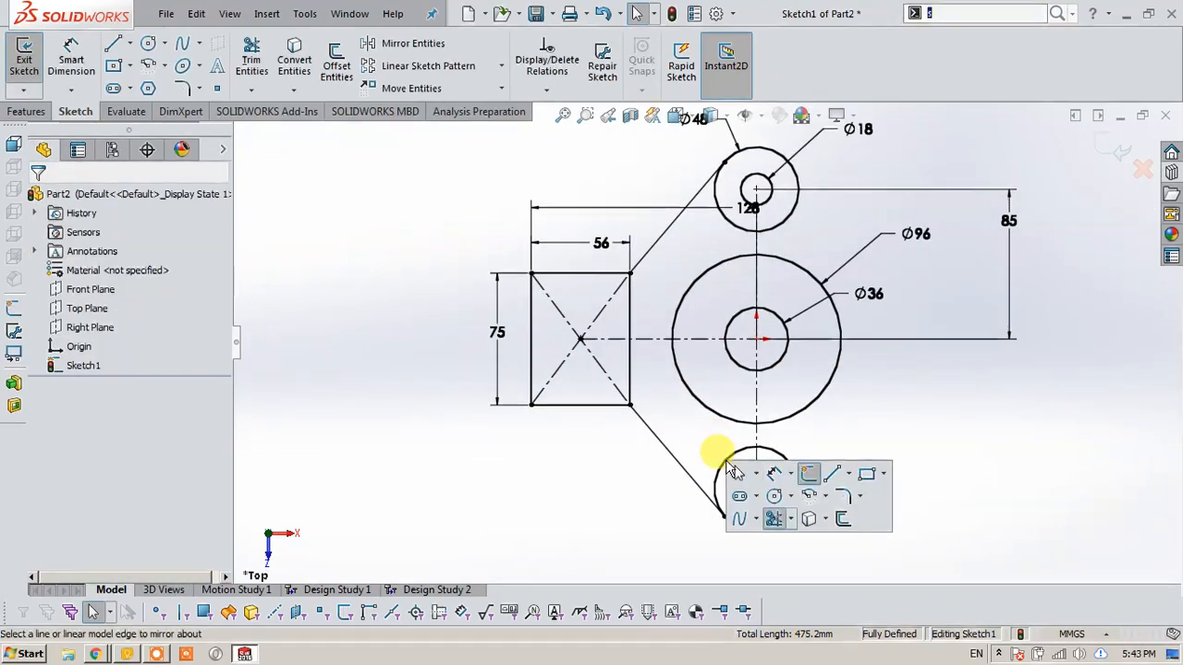
left_click(774, 521)
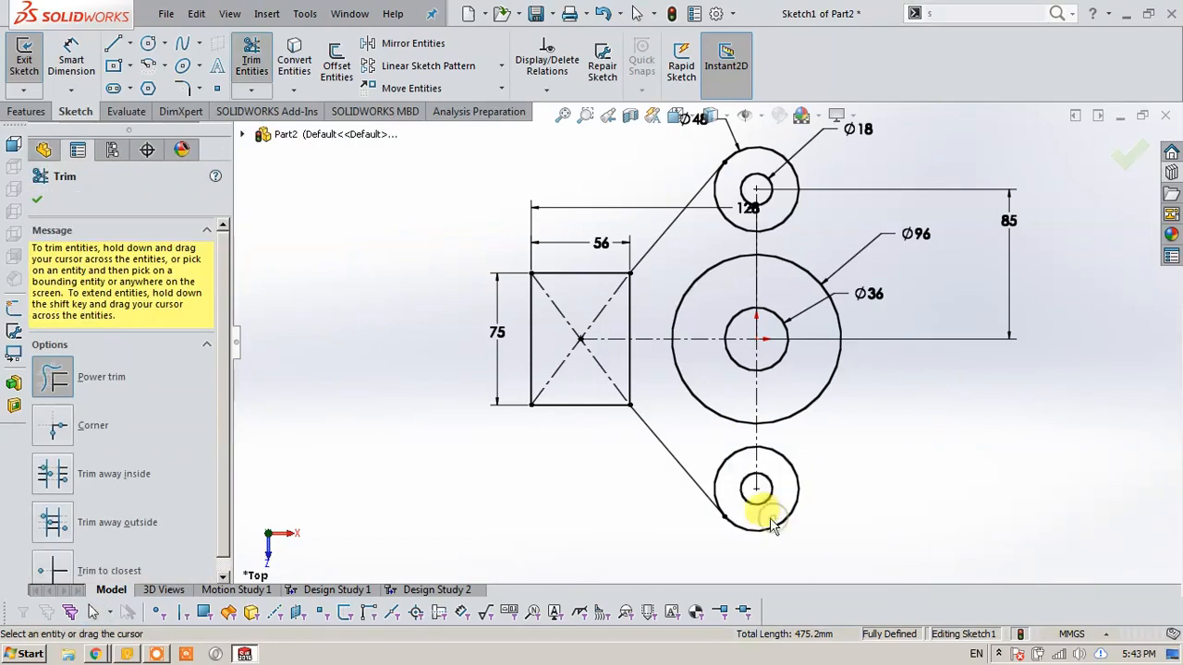
left_click_drag(700, 449, 718, 456)
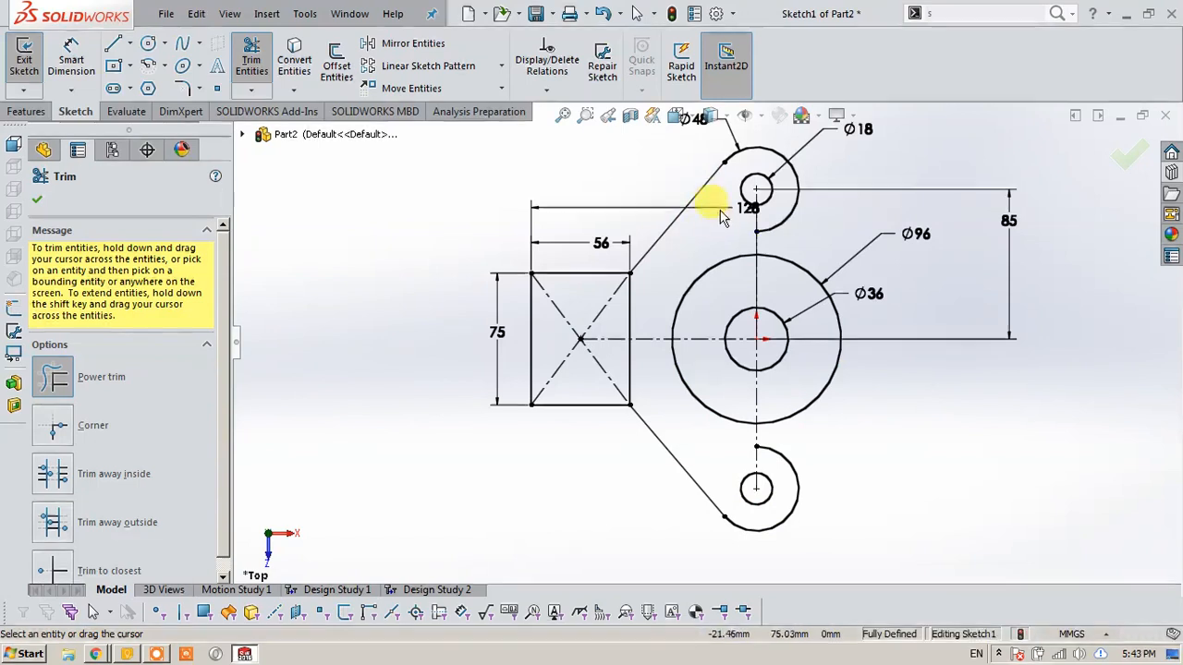
left_click_drag(805, 444, 796, 478)
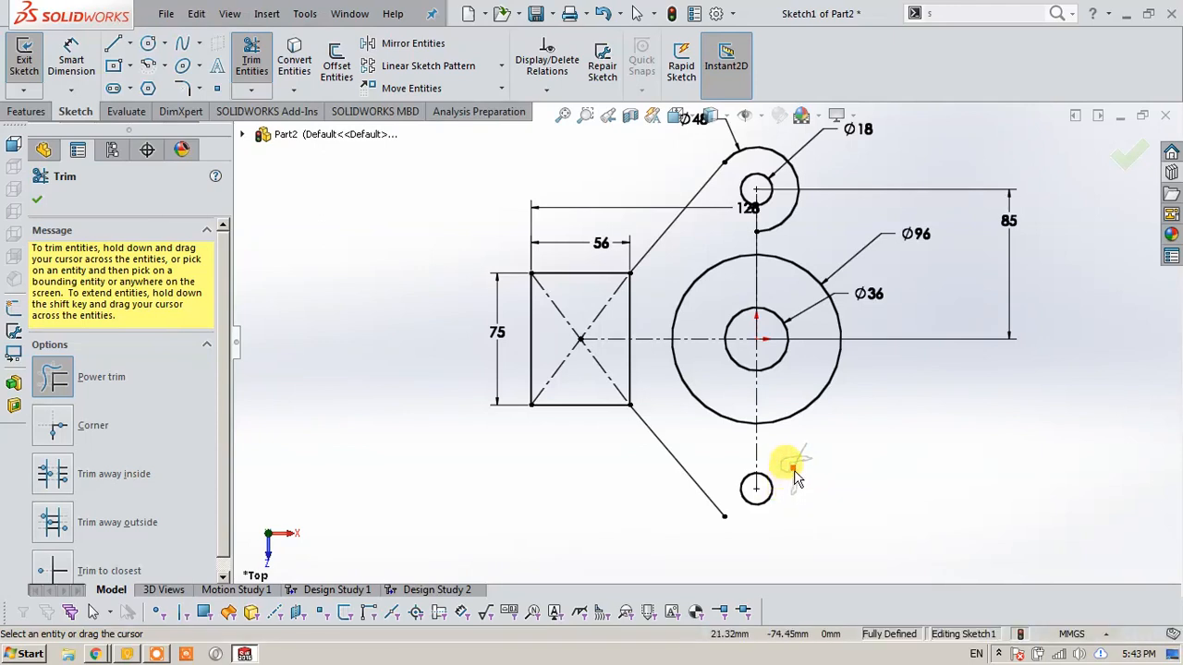
key("ctrl+z")
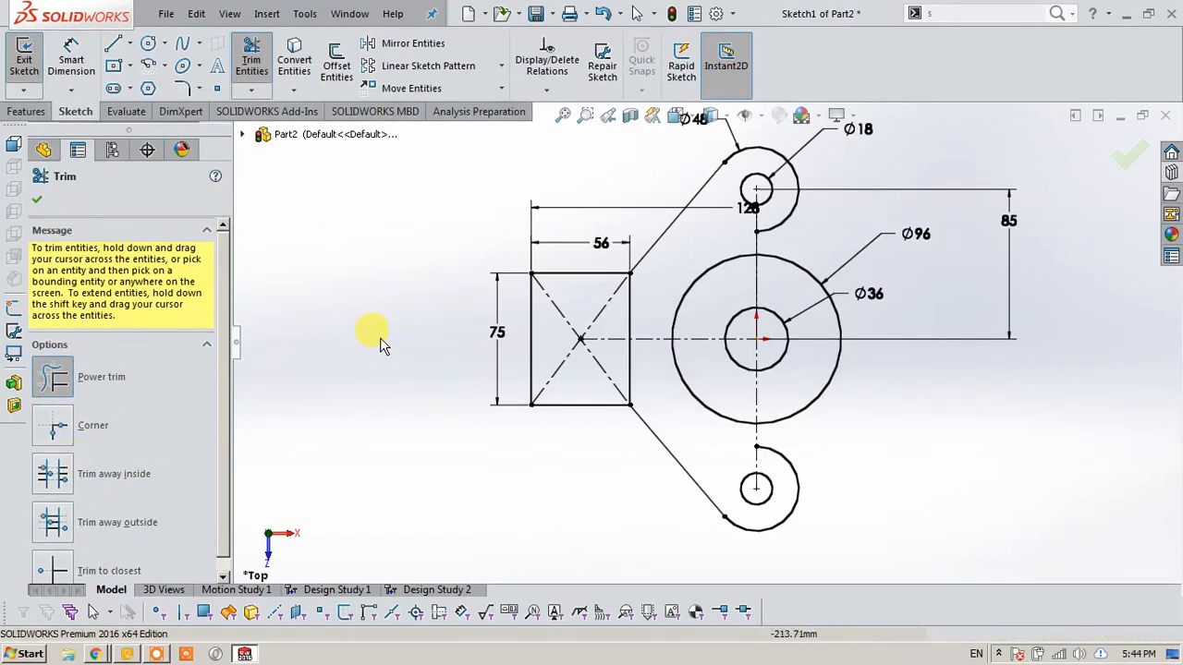
key("Escape")
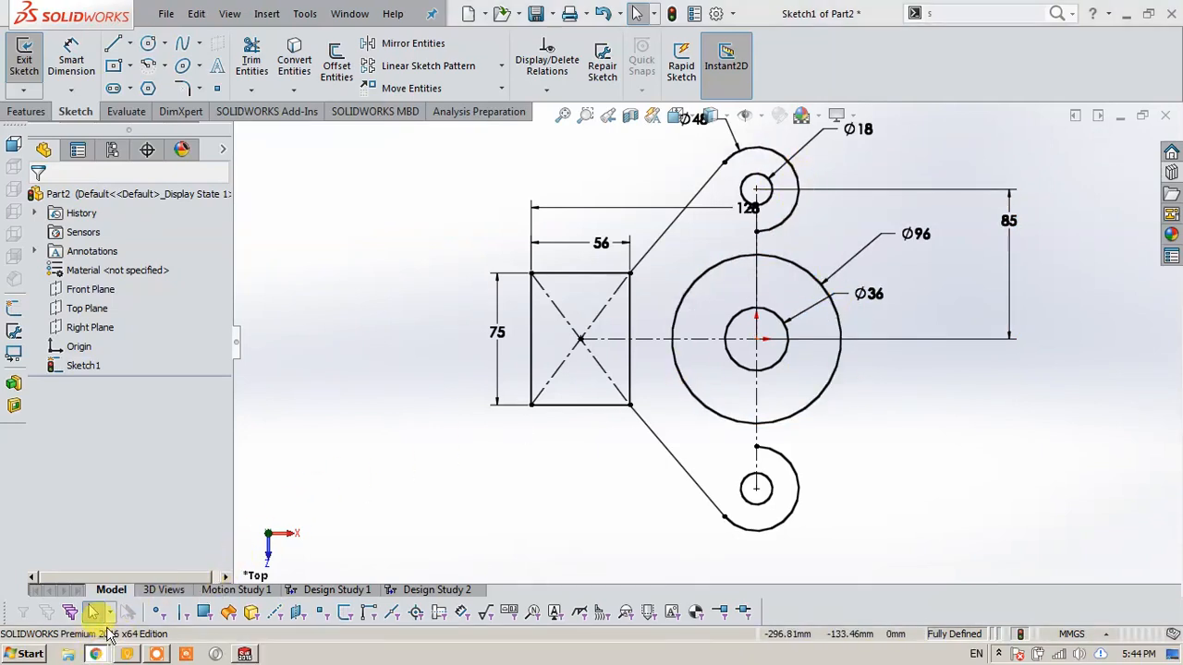
Check the base outline on the drawing in Chrome, return to SOLIDWORKS, and draw a line about 41 mm long from the upper 48 mm arc's right side to the 96 mm circle.
left_click(95, 652)
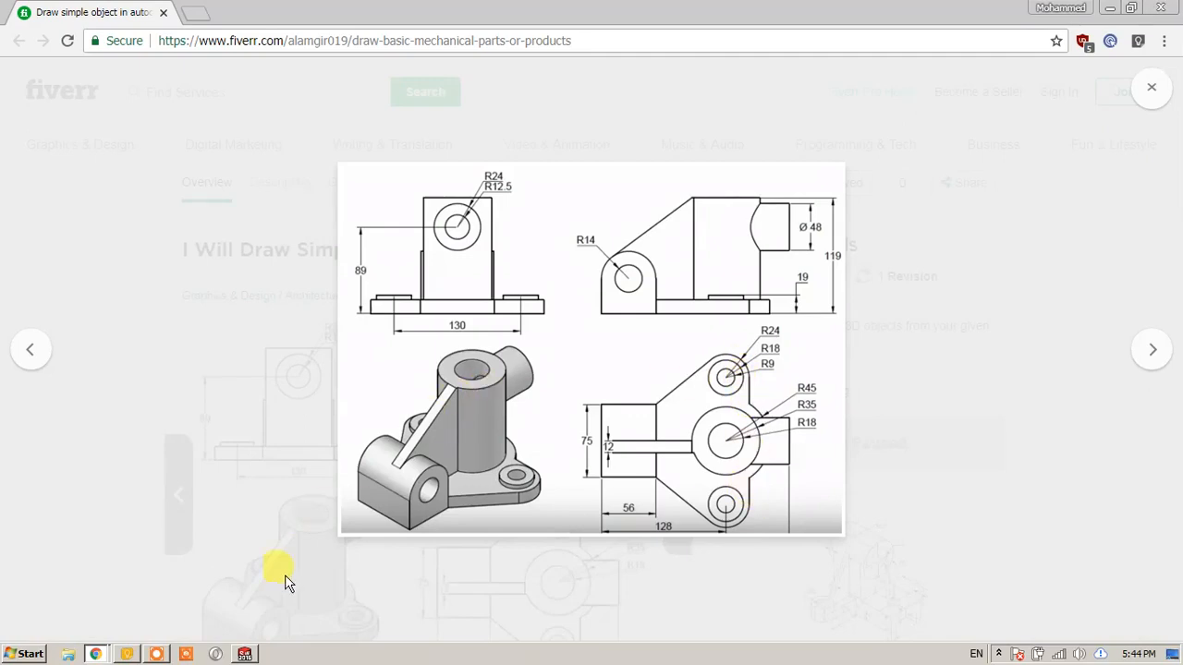
left_click(244, 654)
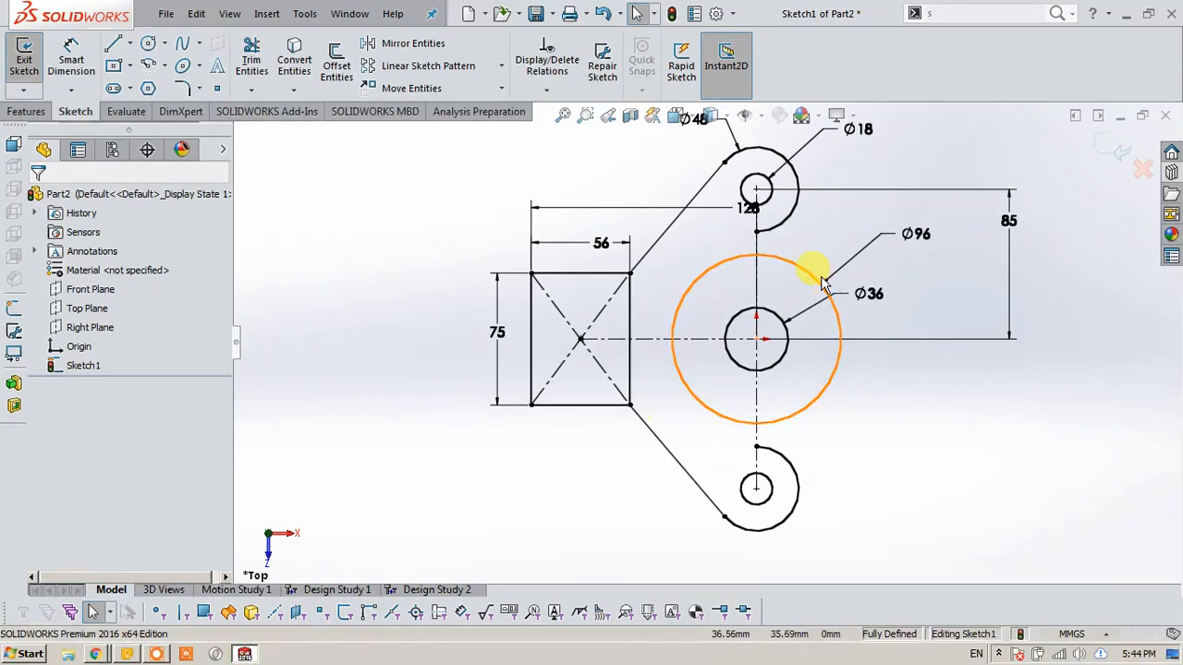
key("s")
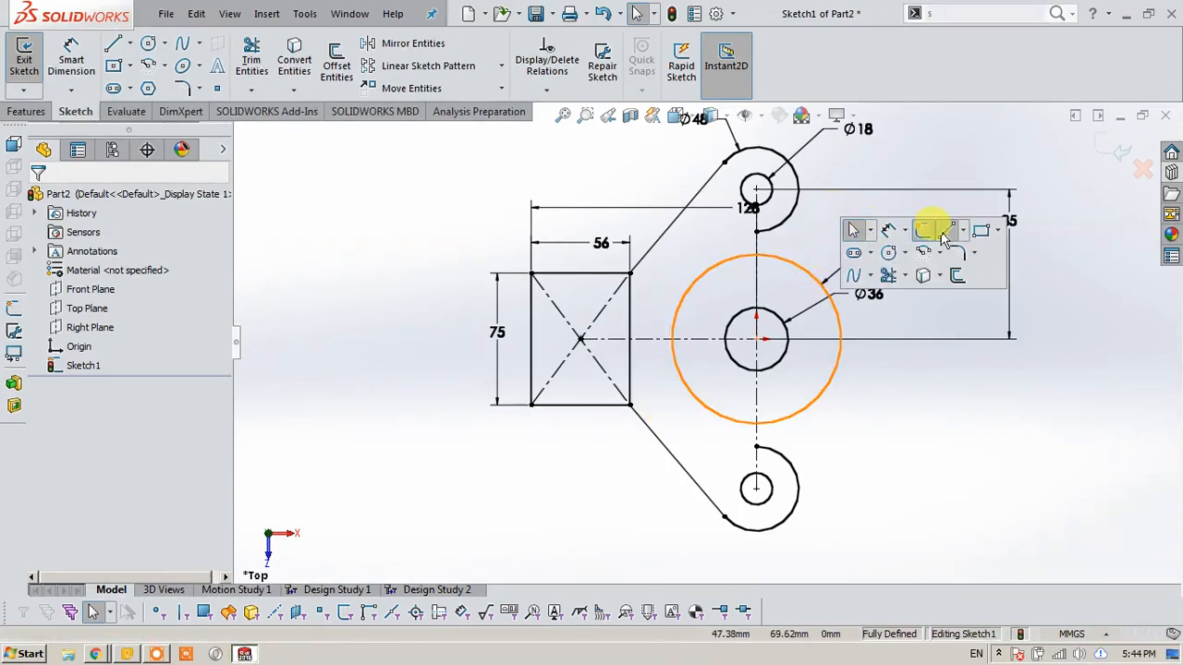
left_click(853, 230)
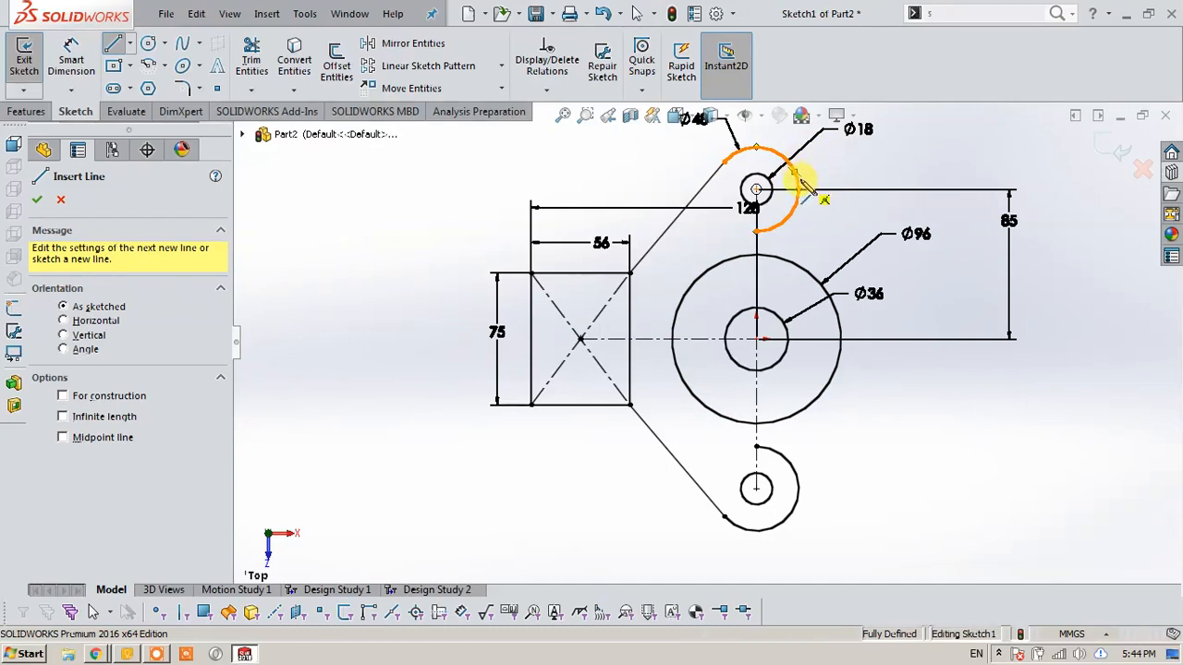
left_click_drag(798, 192, 791, 261)
Make the new line vertical and check its tangent relation with the upper 48 mm arc.
left_click(798, 247)
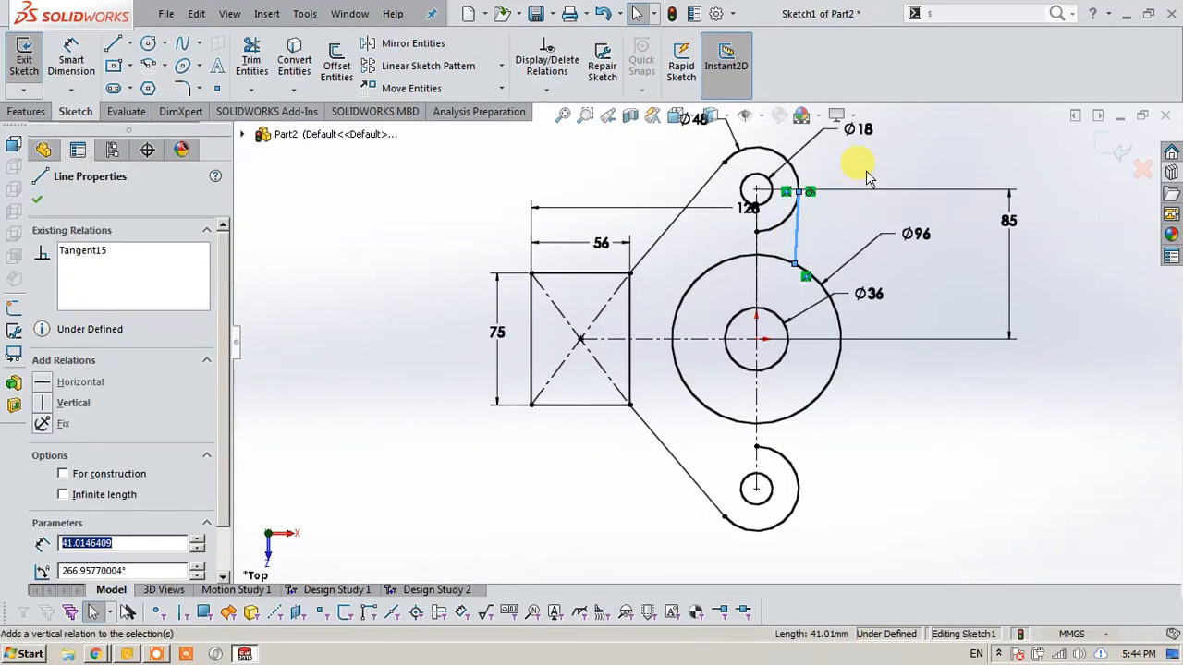
left_click(867, 172)
left_click(817, 231)
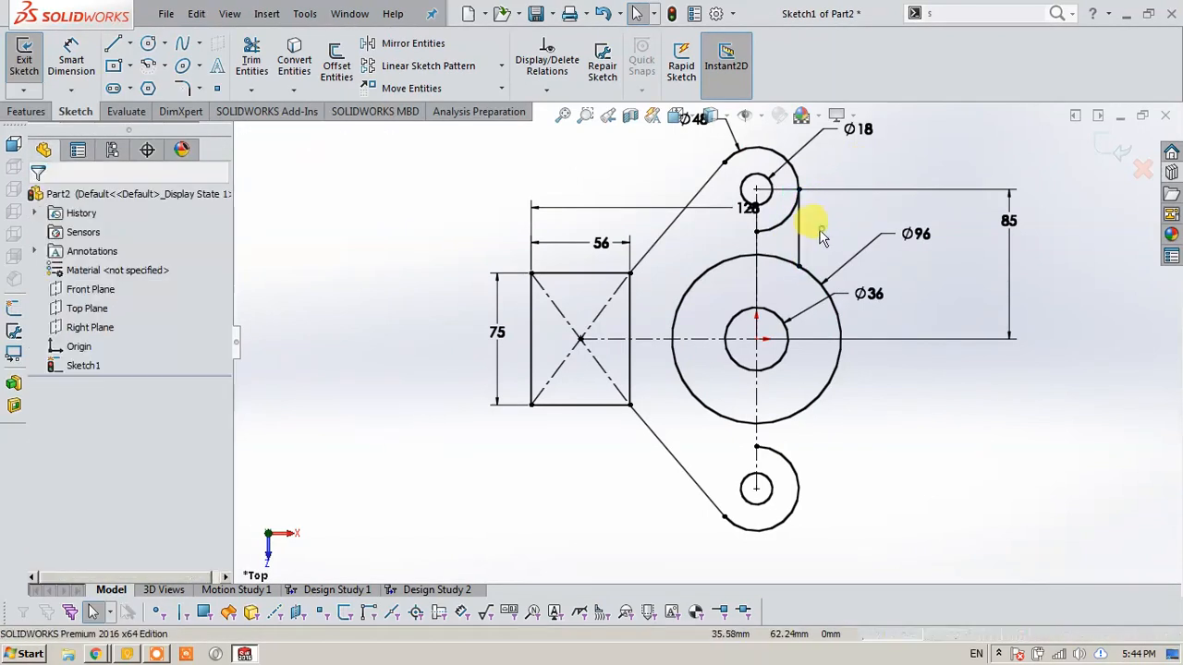
left_click(800, 239)
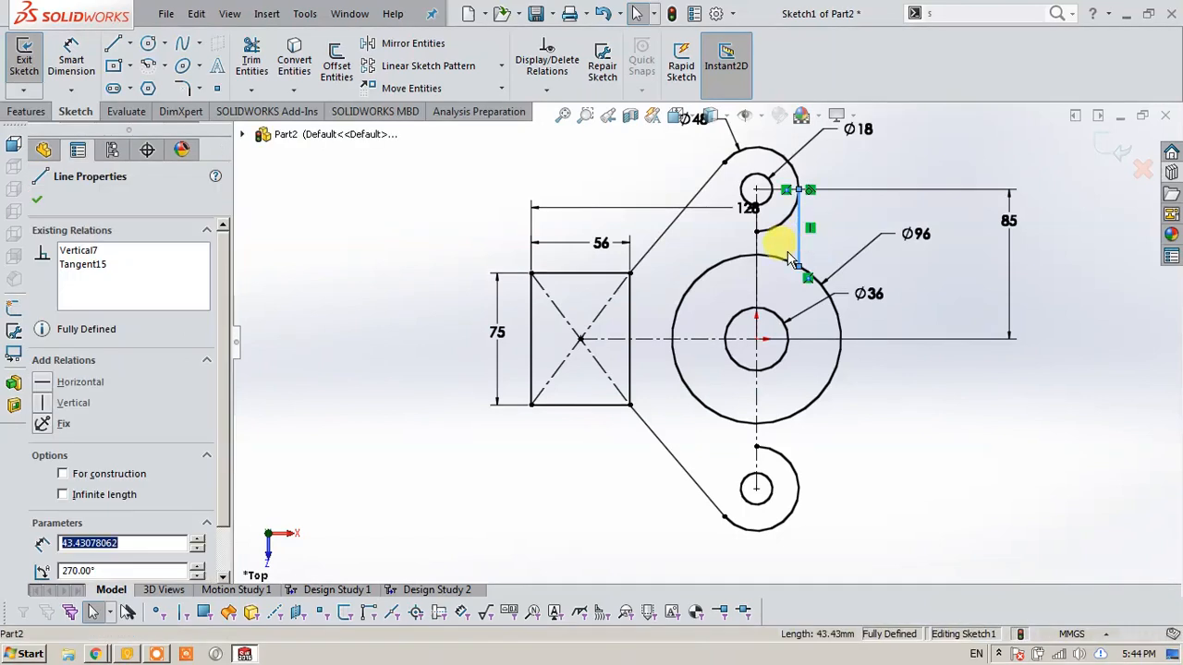
left_click(779, 234, "ctrl")
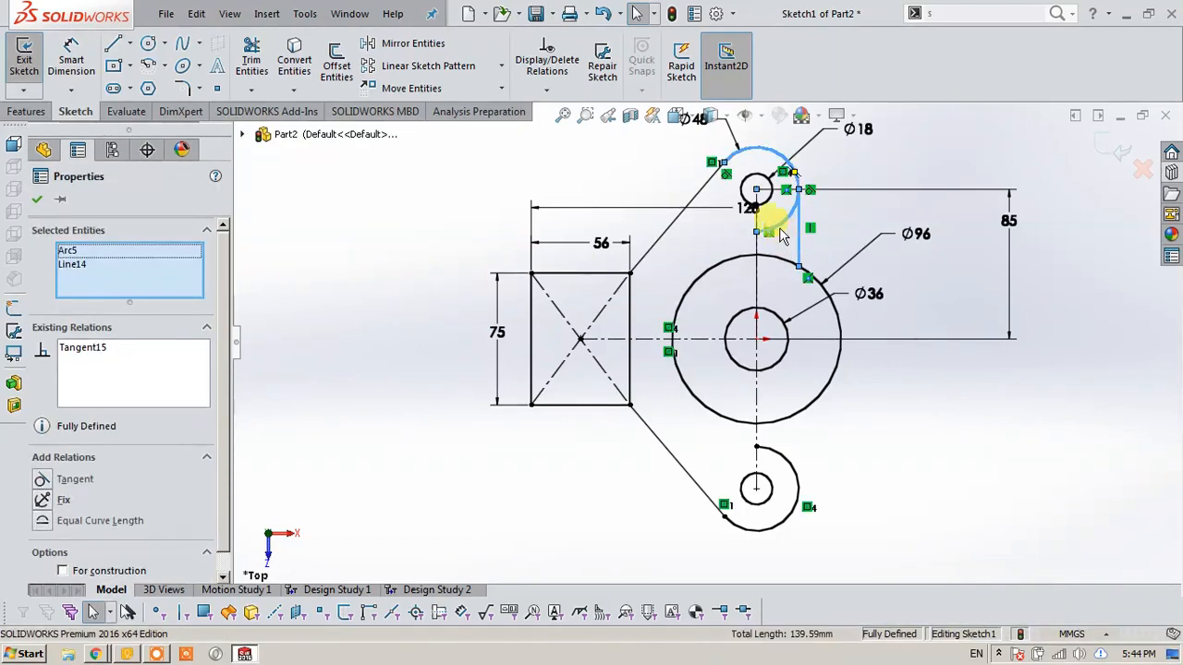
left_click(827, 171)
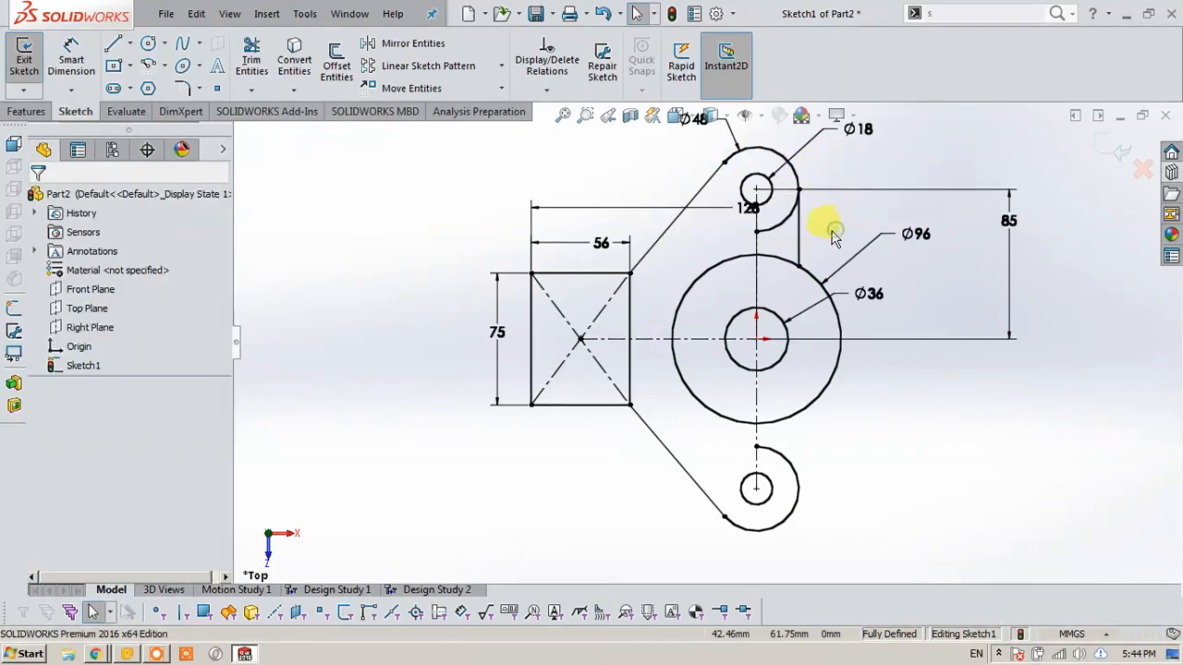
Trim the remaining inner part of the upper 48 mm arc between the vertical line and the centerline.
scroll(804, 236, "down", 5)
key("s")
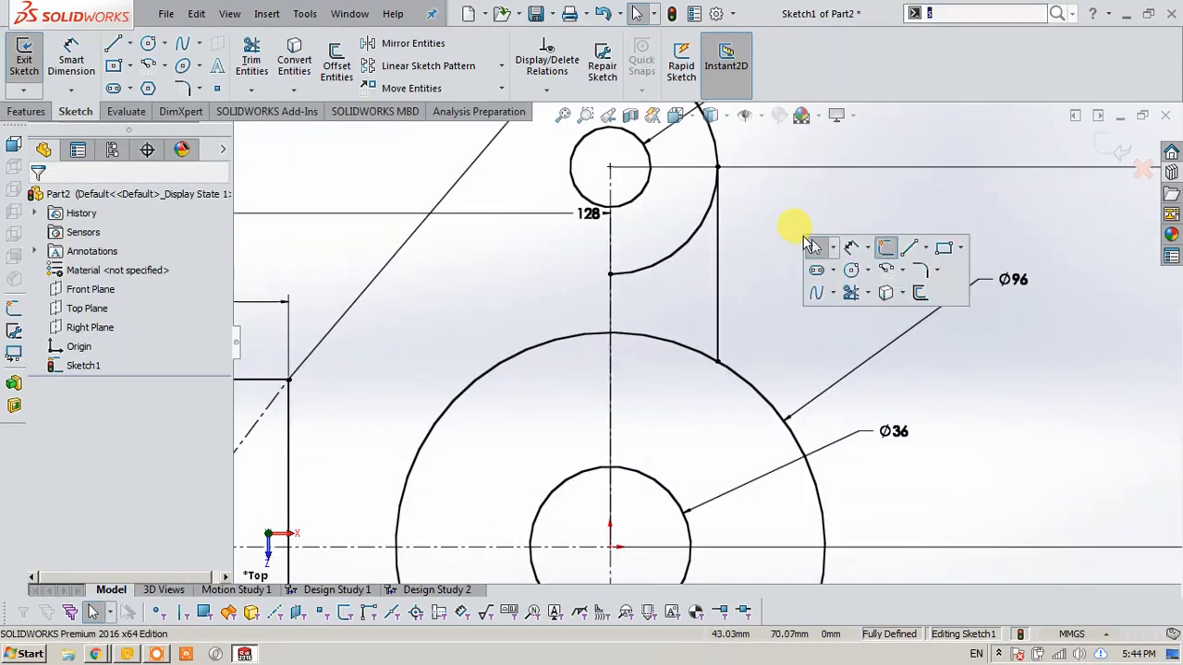
left_click(849, 292)
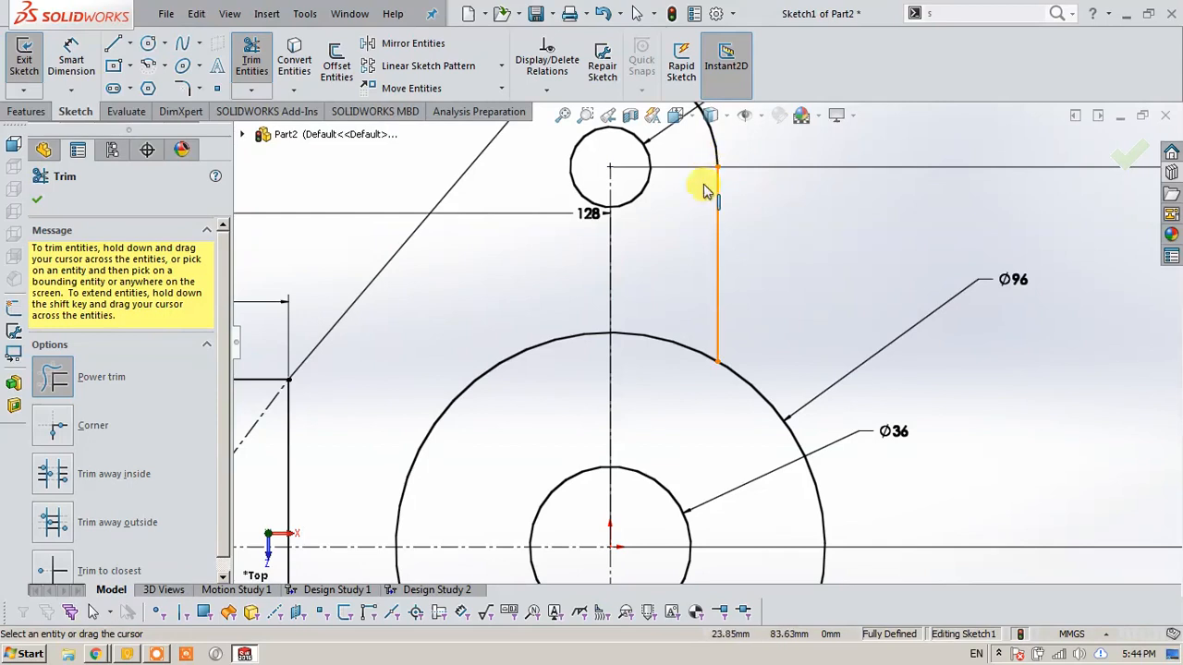
Finish trimming and mirror the vertical tangent line between the upper 48 mm arc and the 96 mm circle about the horizontal centerline.
scroll(65, 377, "down", 1)
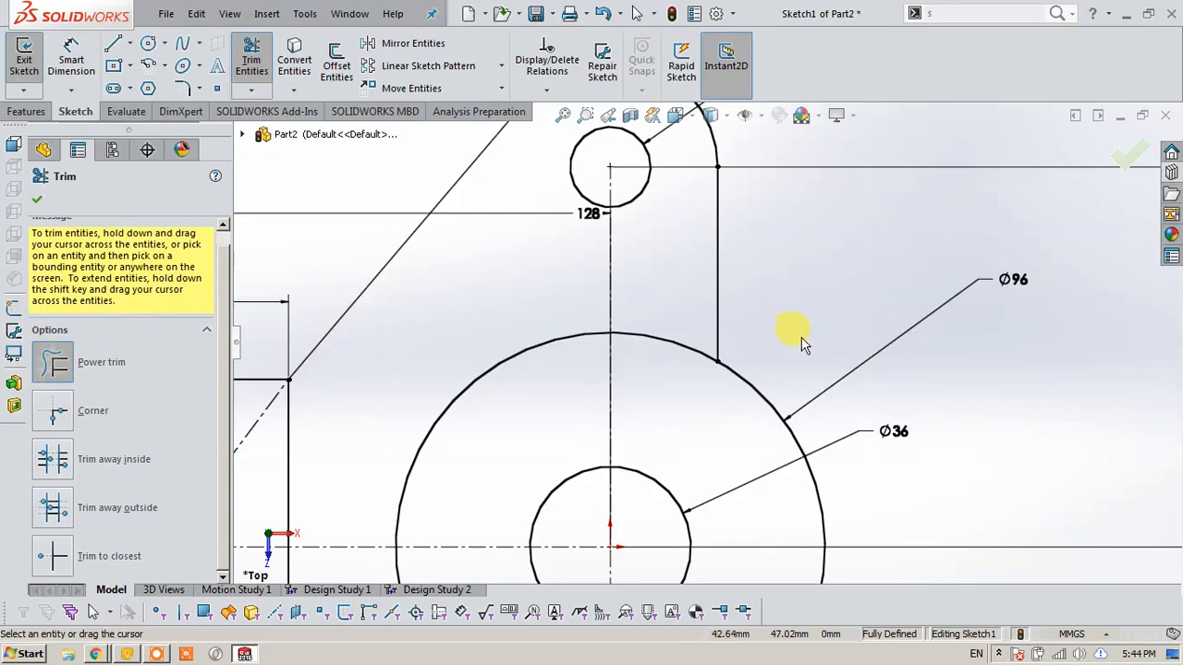
scroll(793, 332, "up", 4)
key("f")
left_click(1129, 175)
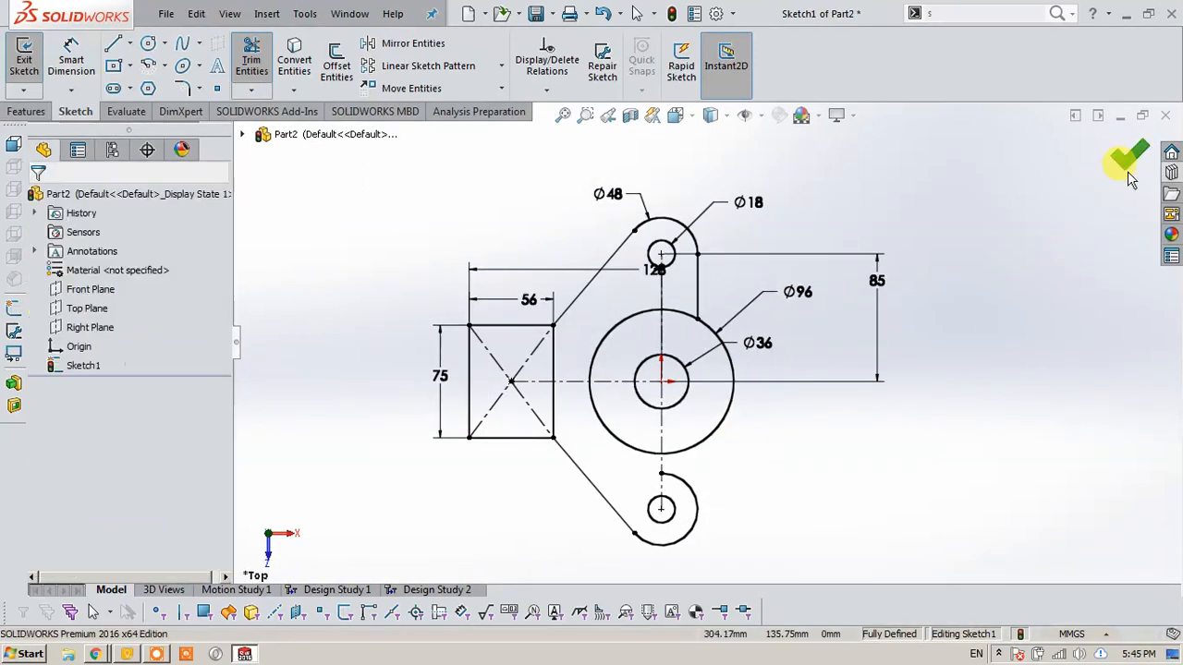
left_click(438, 51)
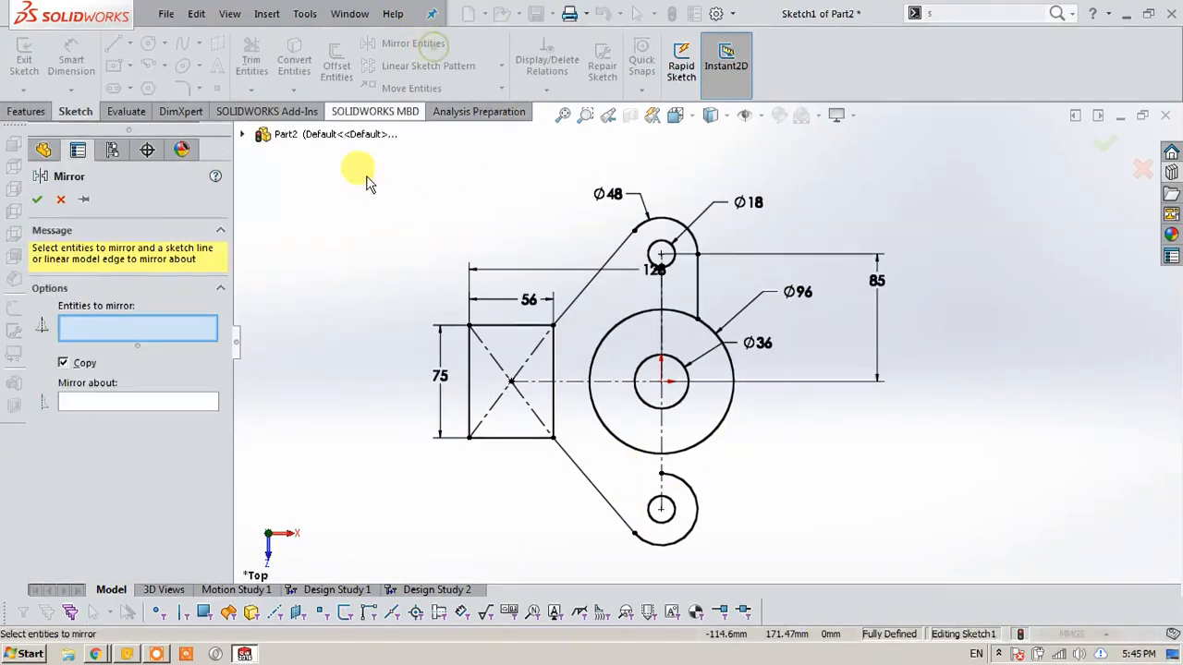
left_click(709, 306)
left_click(150, 407)
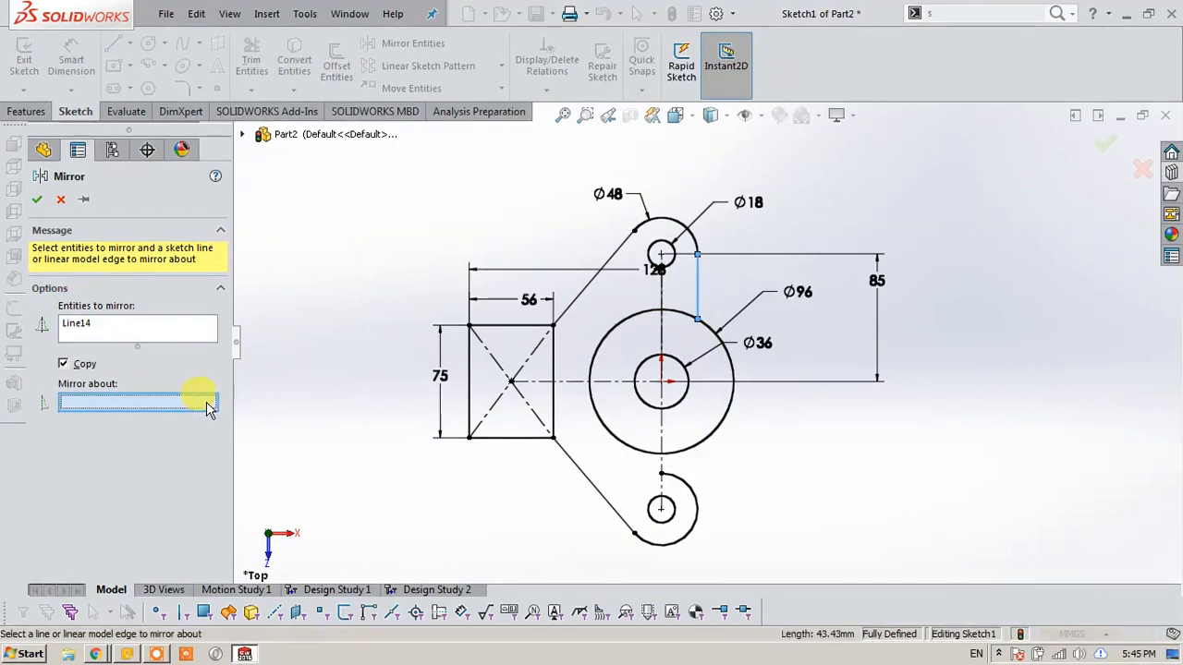
left_click(620, 382)
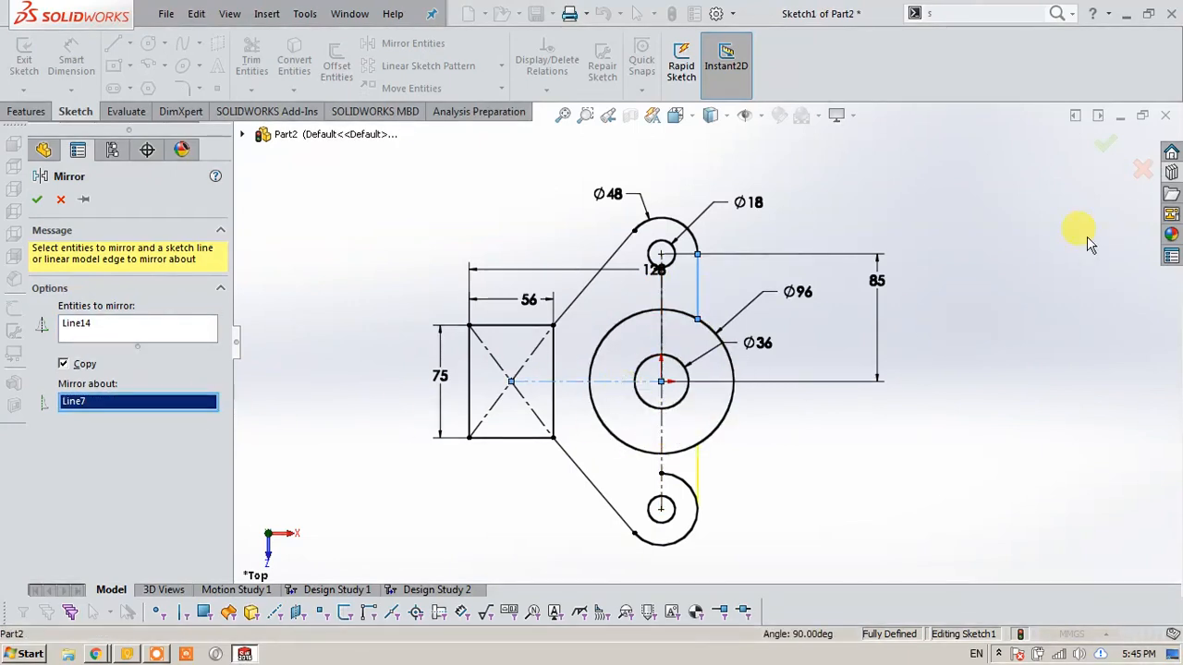
left_click(1109, 157)
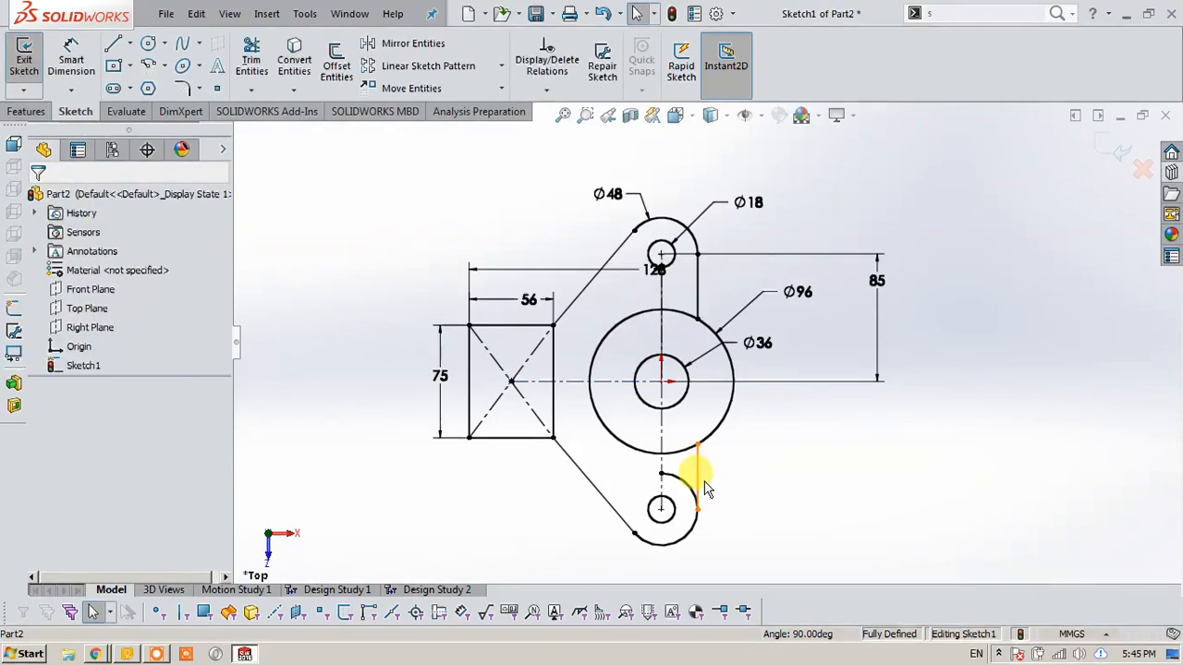
Trim the lower 48 mm arc's inner part, the 96 mm circle's inner arc and the rectangle's inner side to leave one closed outline.
key("s")
left_click(751, 540)
left_click_drag(681, 450, 689, 495)
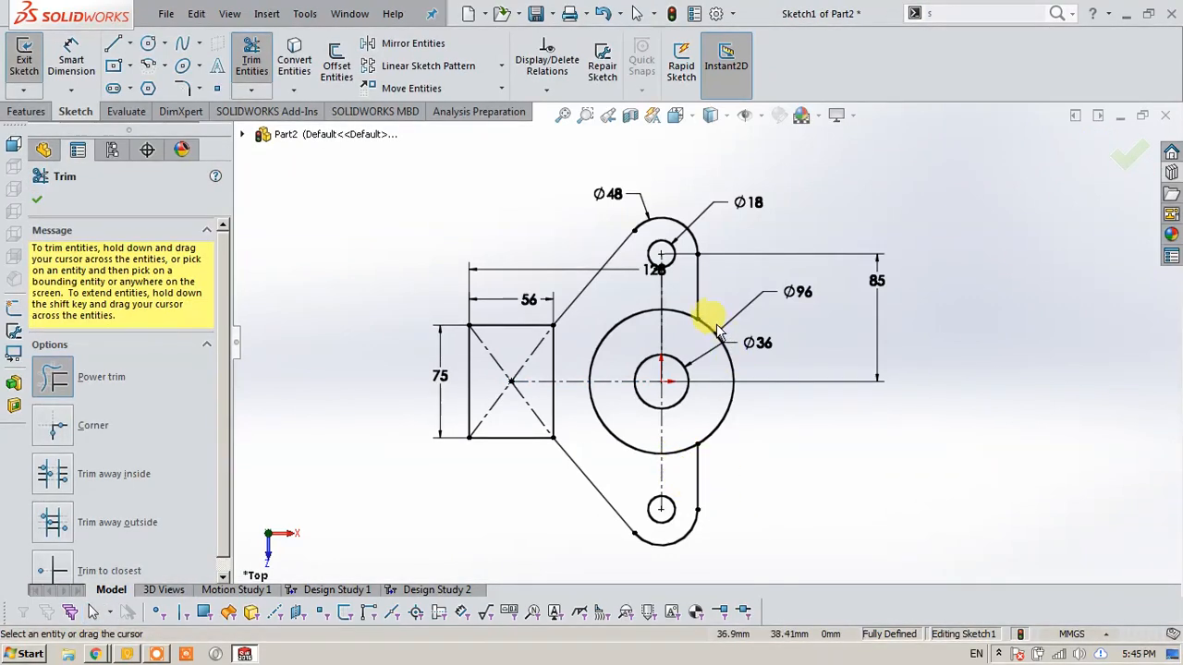
mouse_move(591, 323)
left_mouse_down()
mouse_move(612, 333)
mouse_move(602, 436)
mouse_move(679, 442)
mouse_move(679, 308)
left_mouse_up()
mouse_move(596, 349)
left_mouse_down()
mouse_move(538, 344)
mouse_move(575, 403)
mouse_move(558, 414)
left_mouse_up()
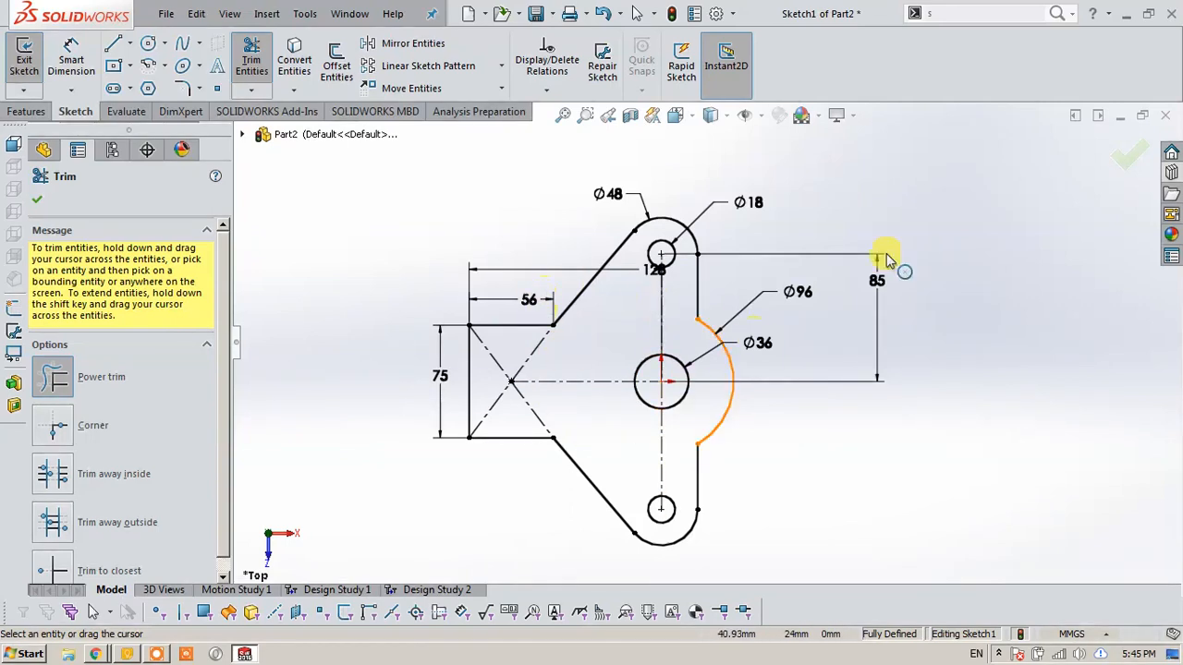
left_click(1115, 157)
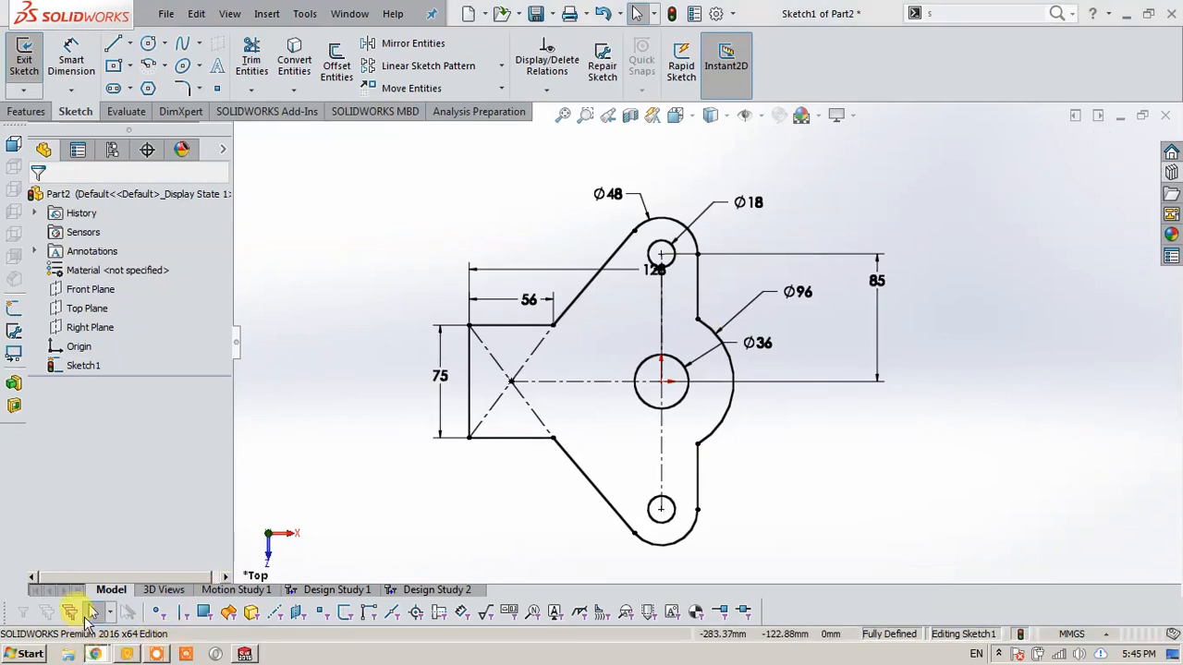
Check the drawing in Chrome, return to SOLIDWORKS, exit the base sketch and extrude it 10 mm with the Blind end condition.
key("alt+Tab")
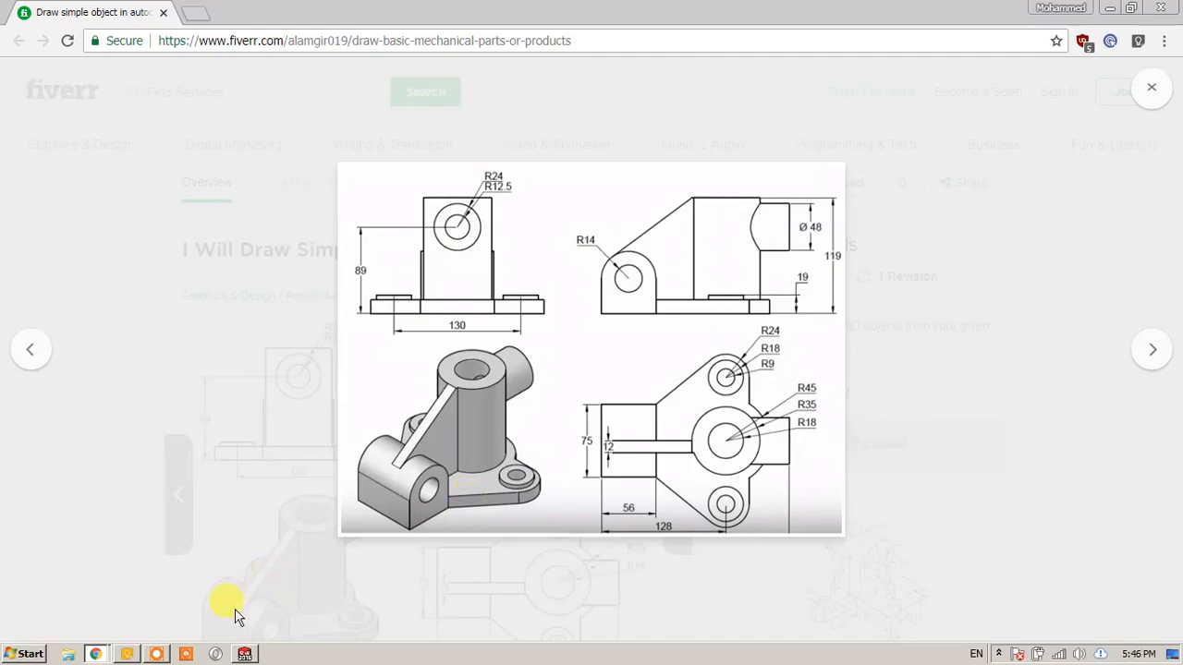
left_click(243, 654)
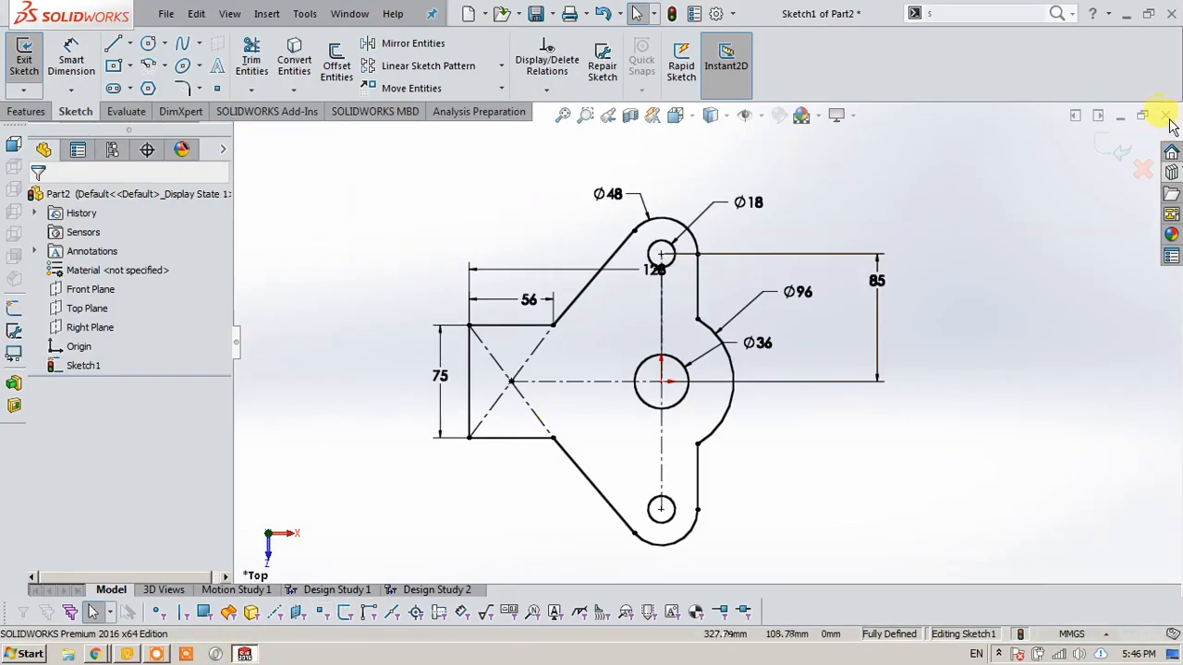
left_click(1101, 145)
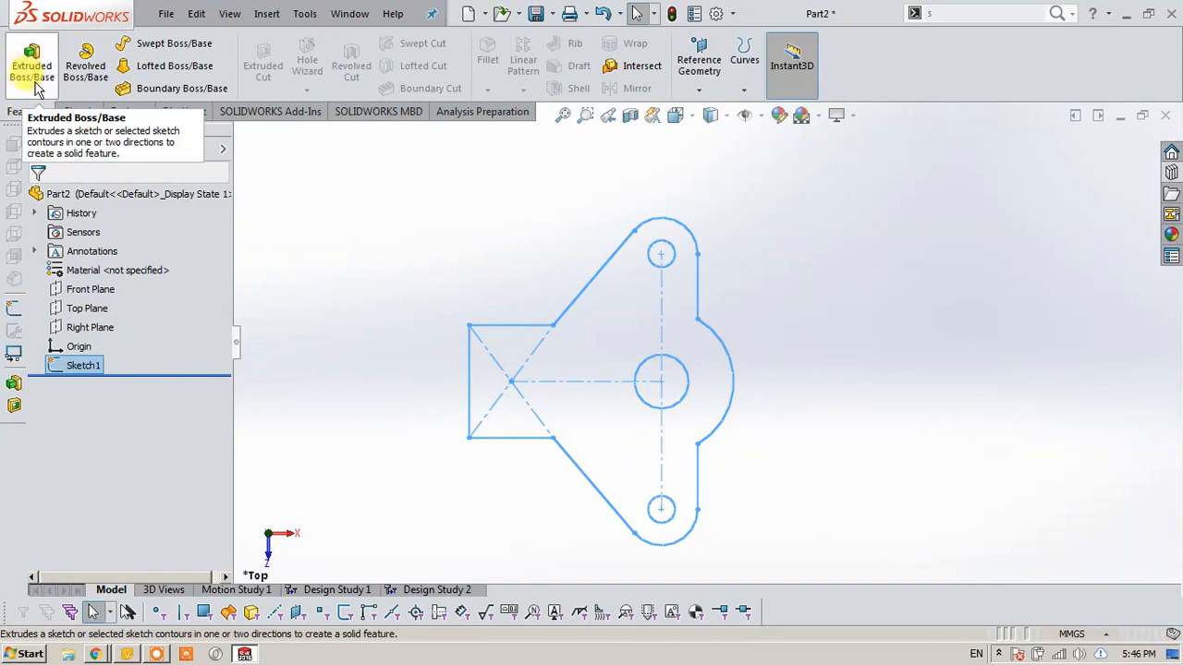
left_click(37, 87)
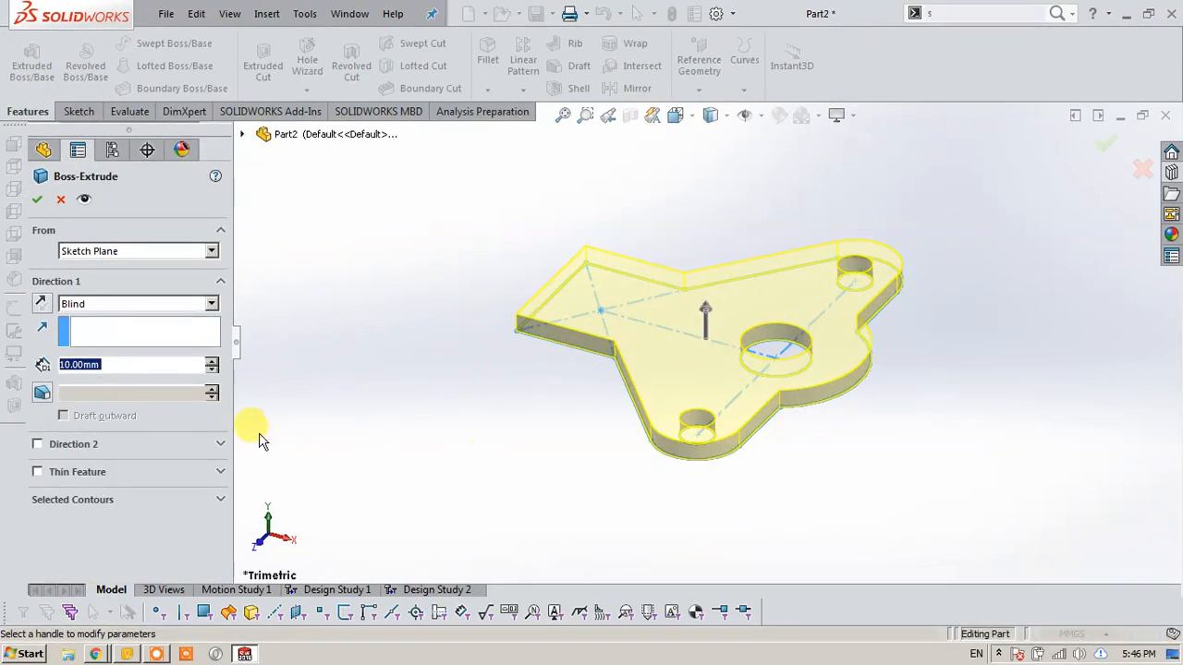
left_click(95, 305)
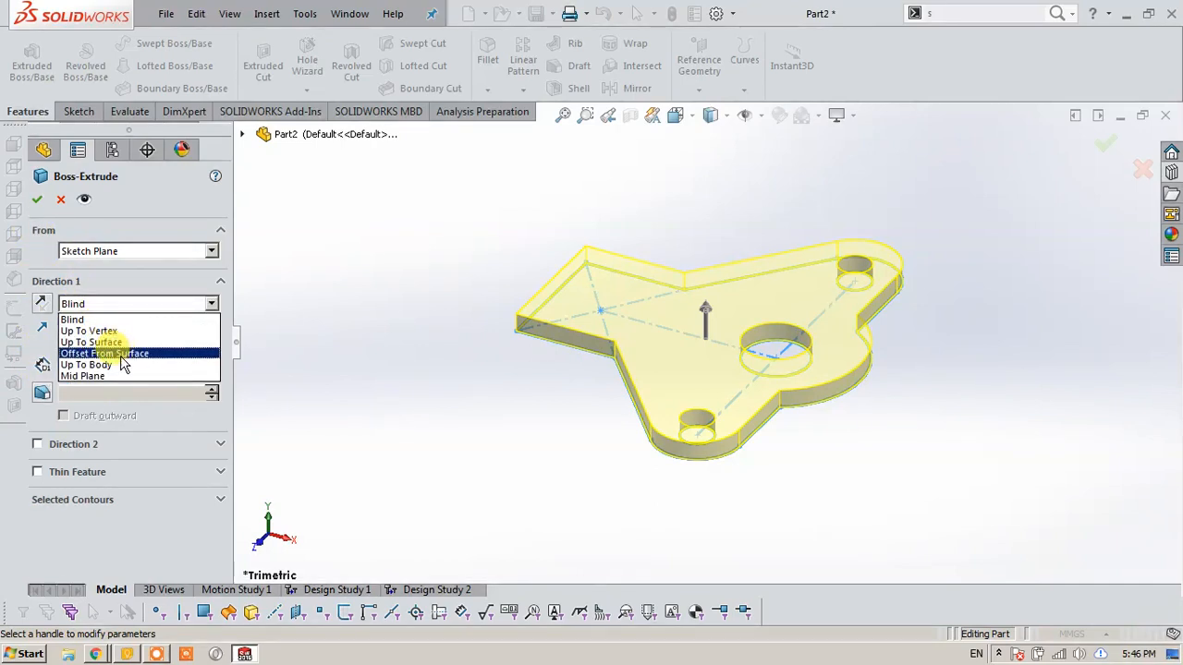
left_click(90, 320)
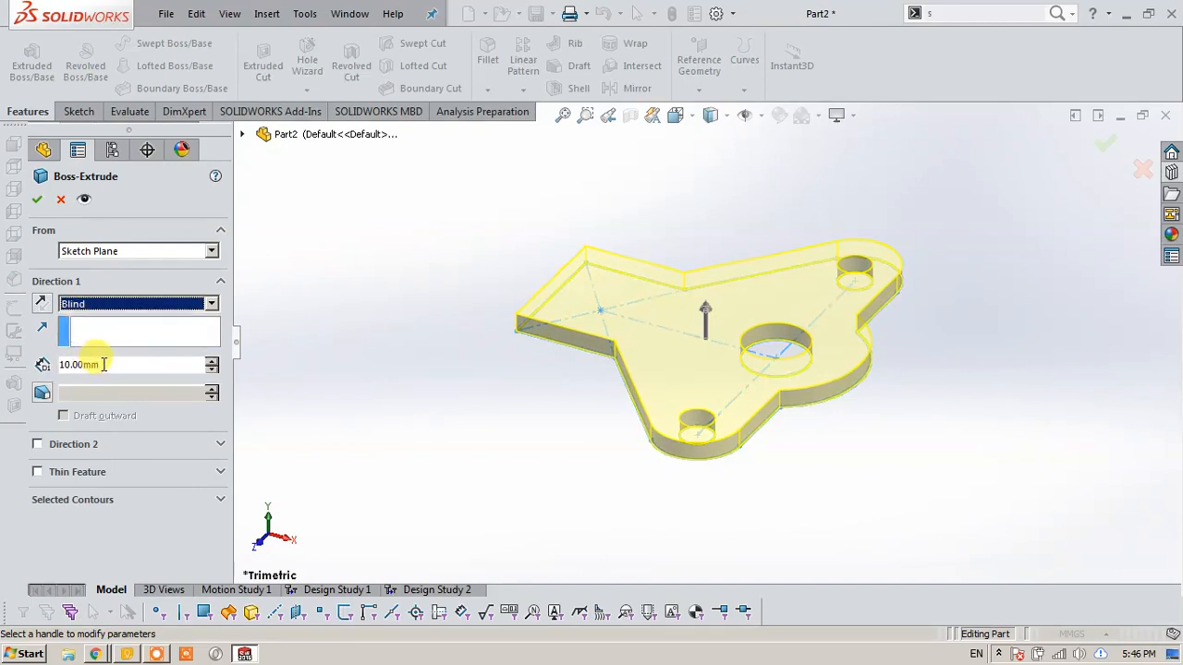
left_click(37, 198)
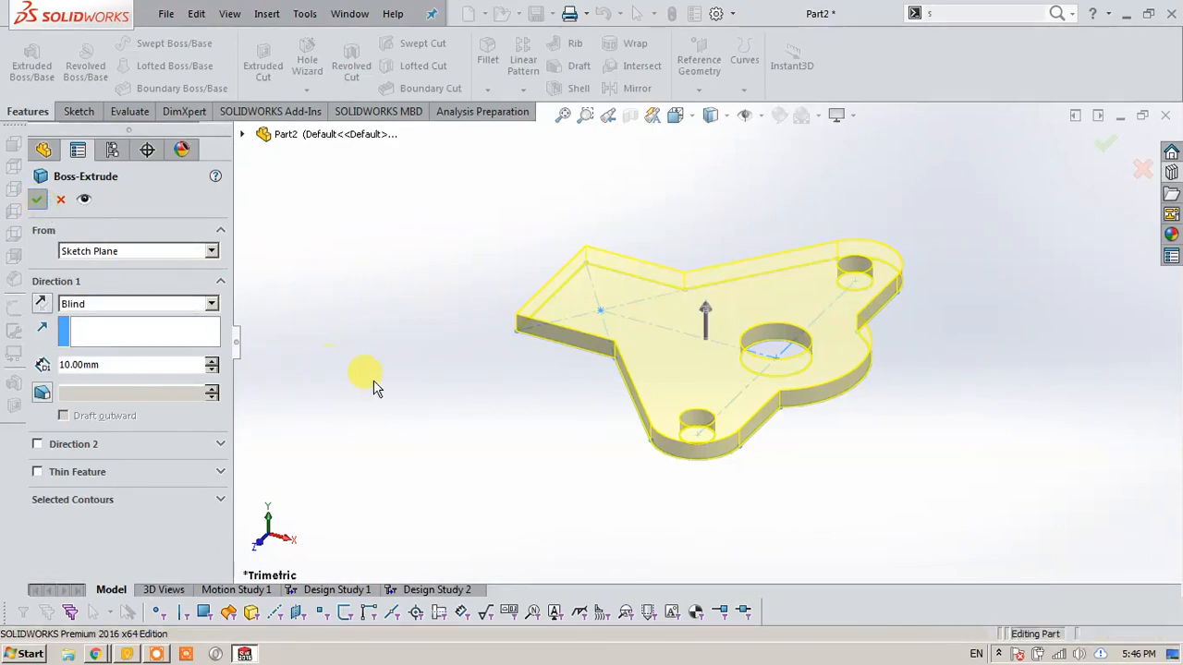
Examine the extruded base plate from the top, isometric and other orientations.
middle_click_drag(526, 462, 573, 501)
key("space")
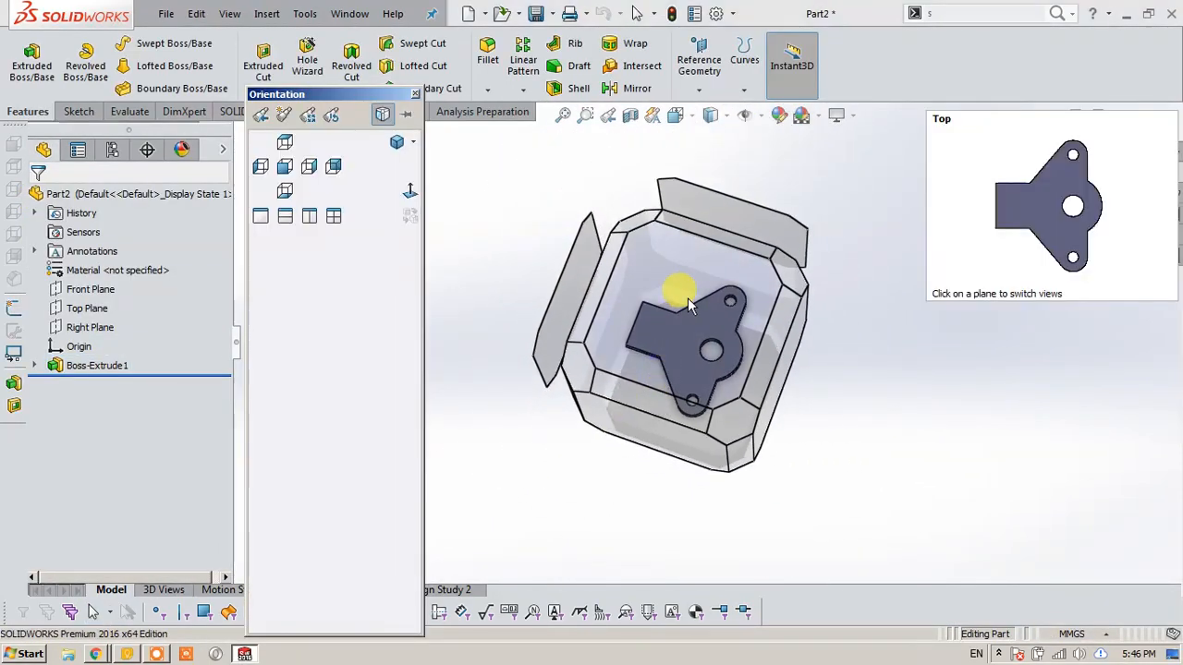
left_click(688, 300)
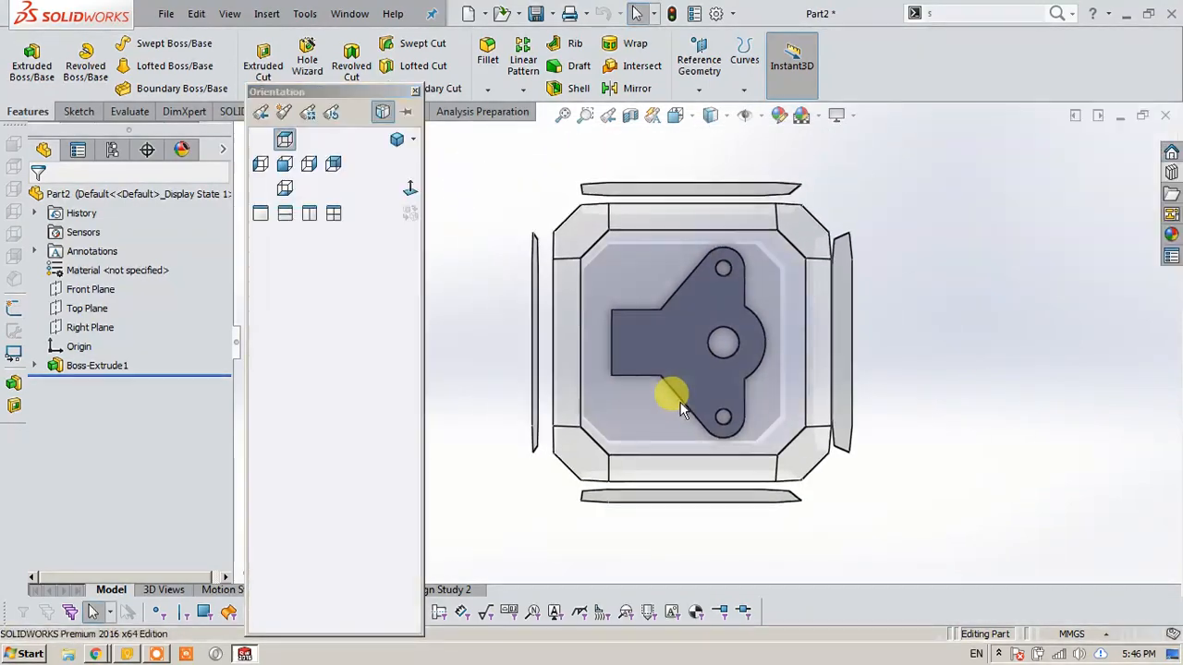
left_click(565, 437)
middle_click_drag(608, 468, 609, 287)
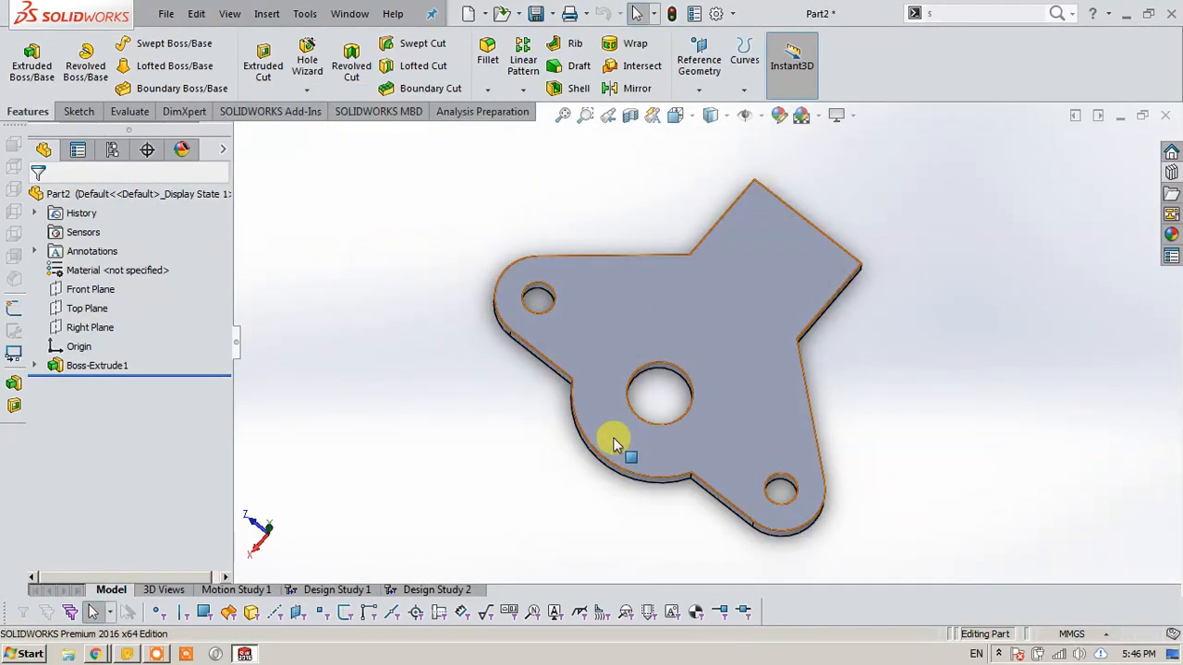
middle_click_drag(615, 465, 850, 466)
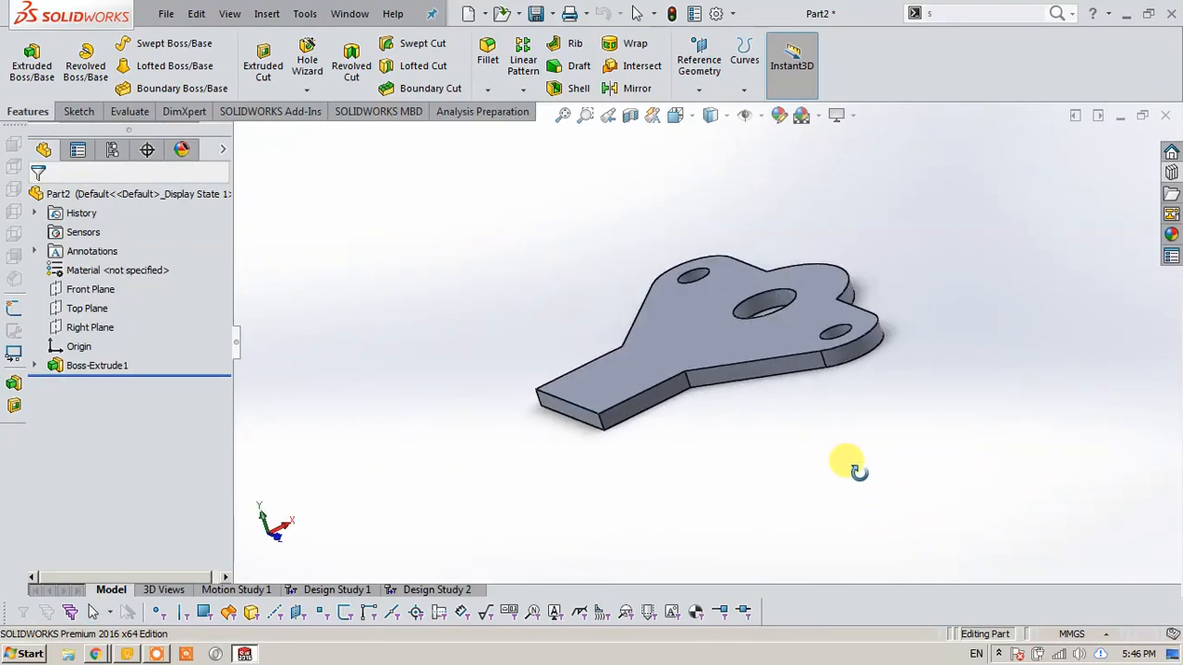
key("Escape")
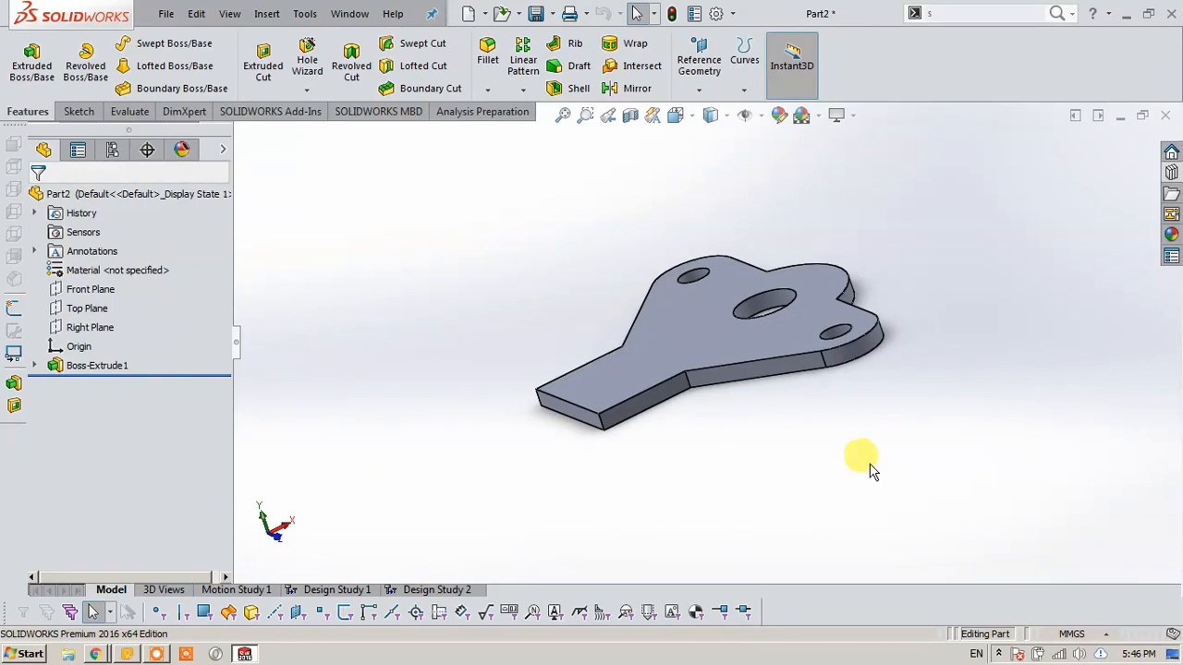
key("ctrl+7")
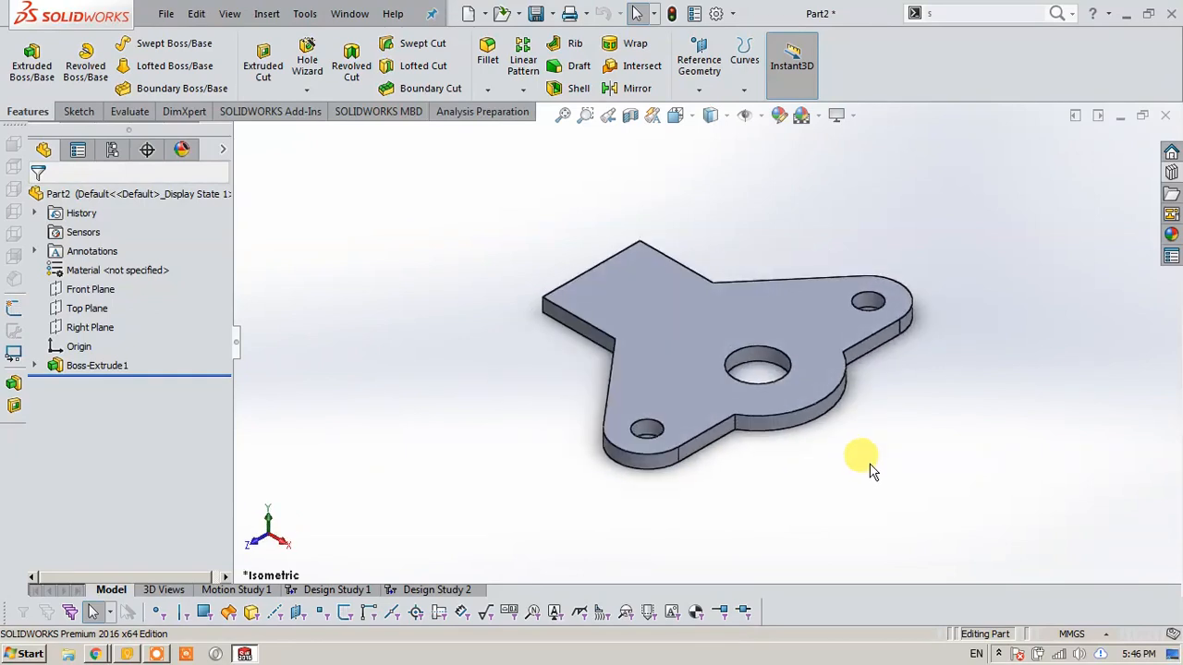
middle_click_drag(697, 474, 835, 422)
key("space")
left_click(714, 275)
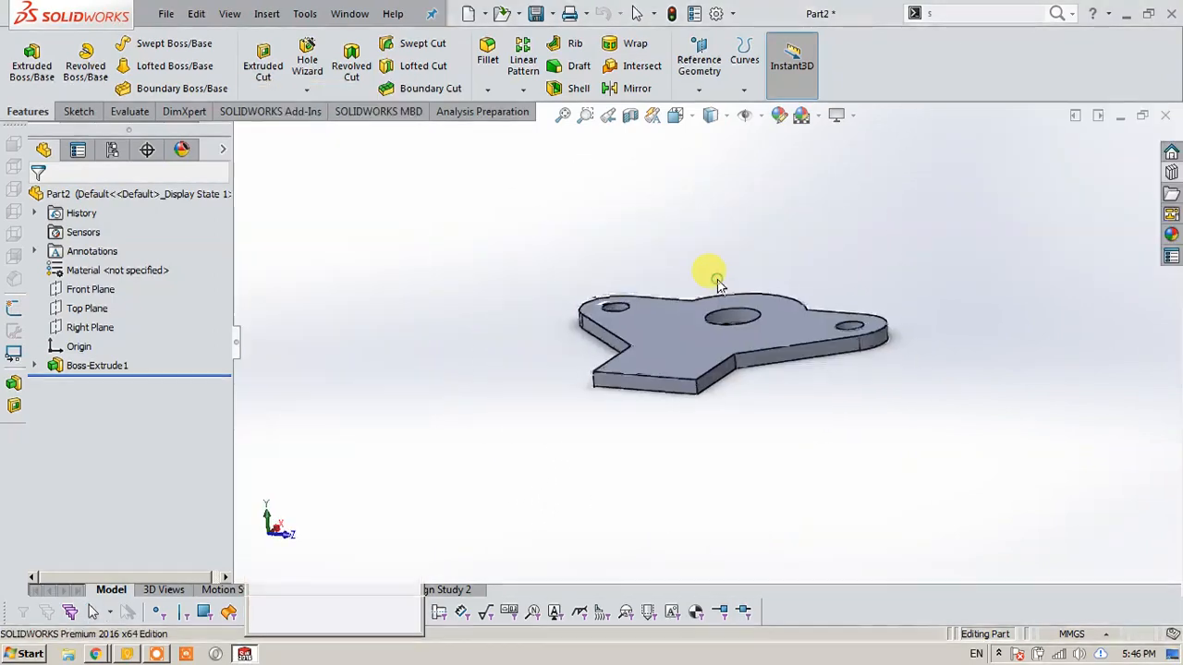
Check the central boss's radii on the drawing in Chrome, return to SOLIDWORKS and start a sketch on the base plate's top face.
left_click(95, 654)
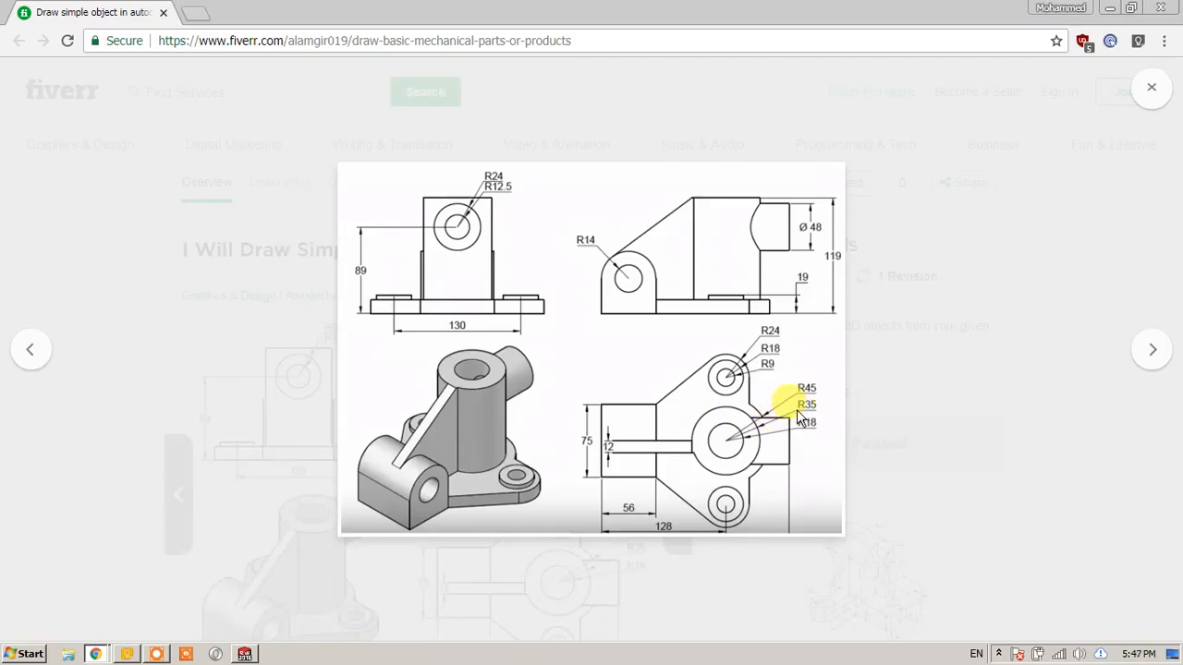
left_click(244, 654)
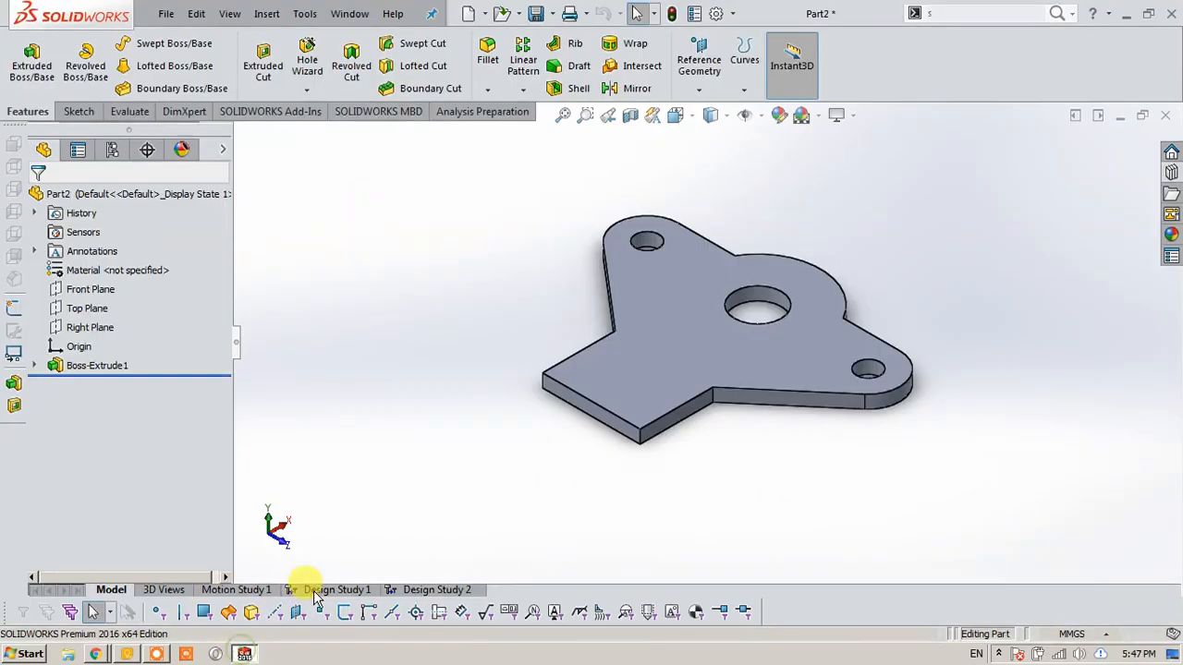
left_click(787, 351)
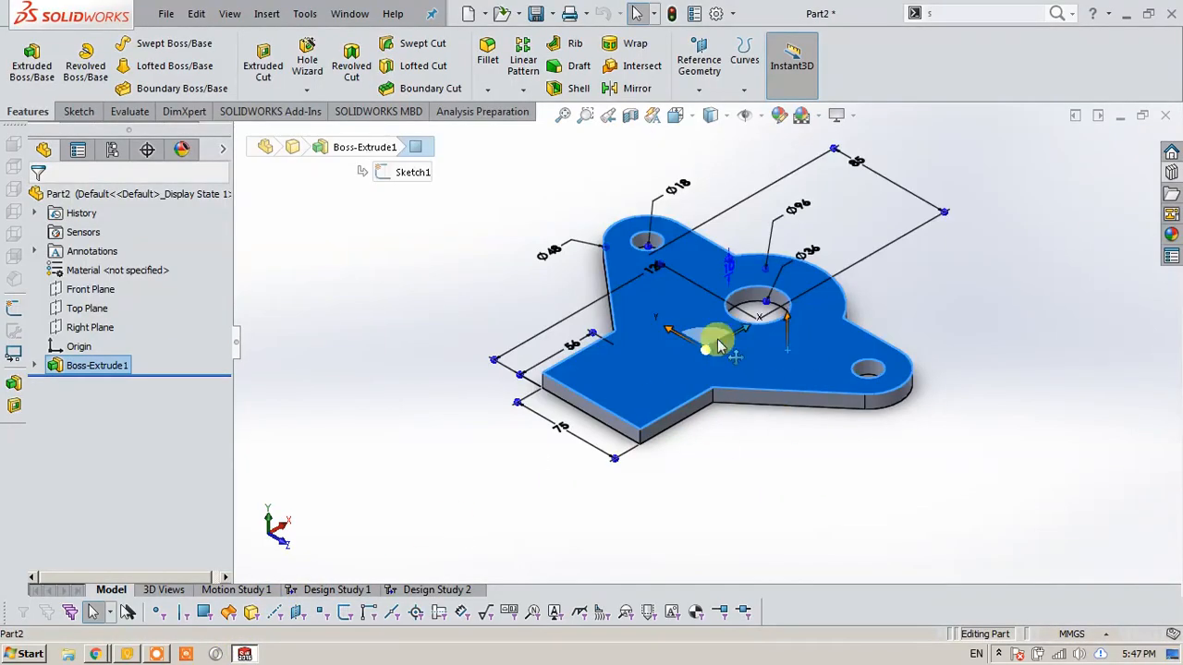
left_click(919, 309)
left_click(816, 345)
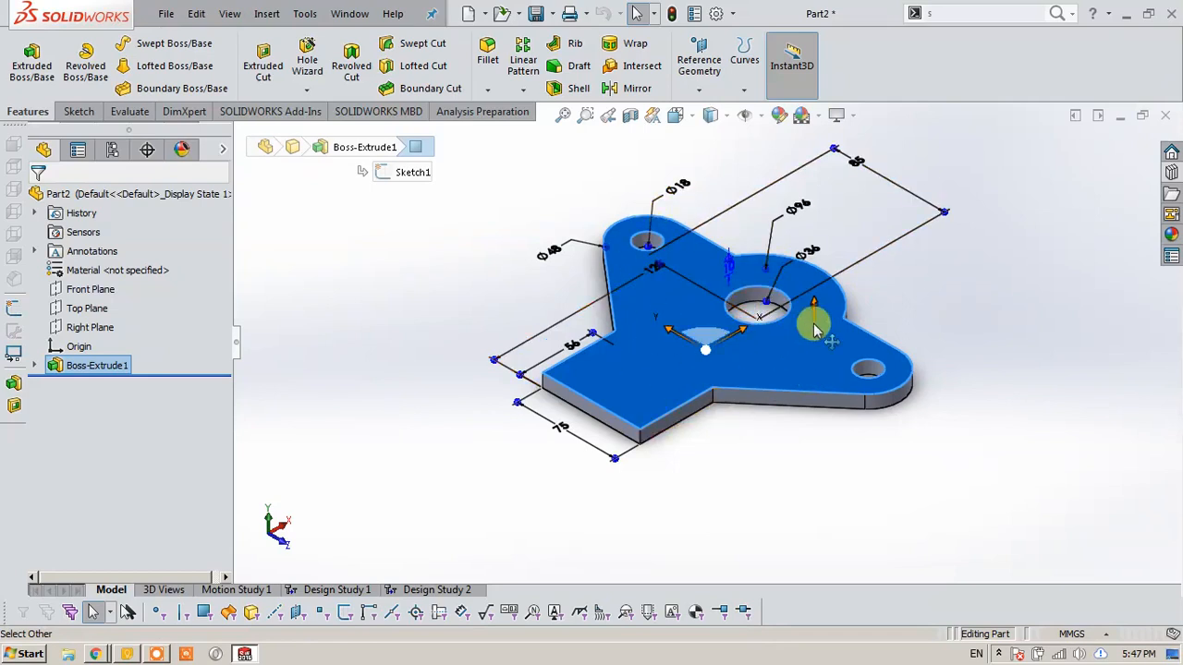
left_click(739, 450)
left_click(764, 366)
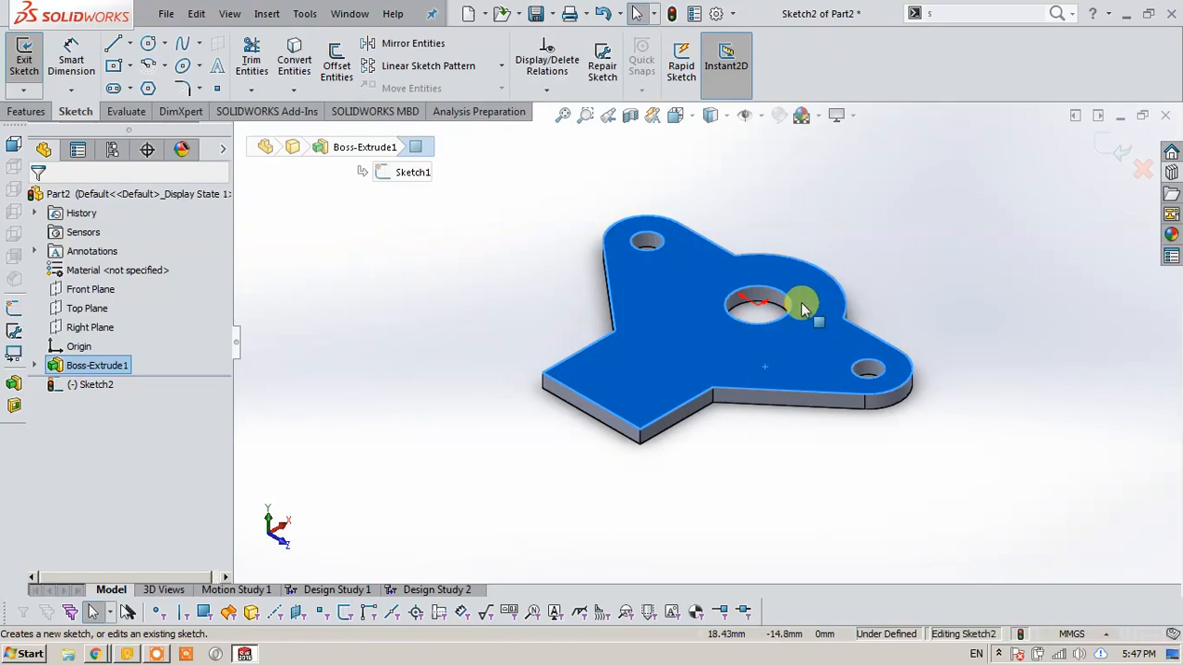
View the sketch face straight on and draw a circle around the central 36 mm hole, centered on the origin.
key("space")
left_click(718, 260)
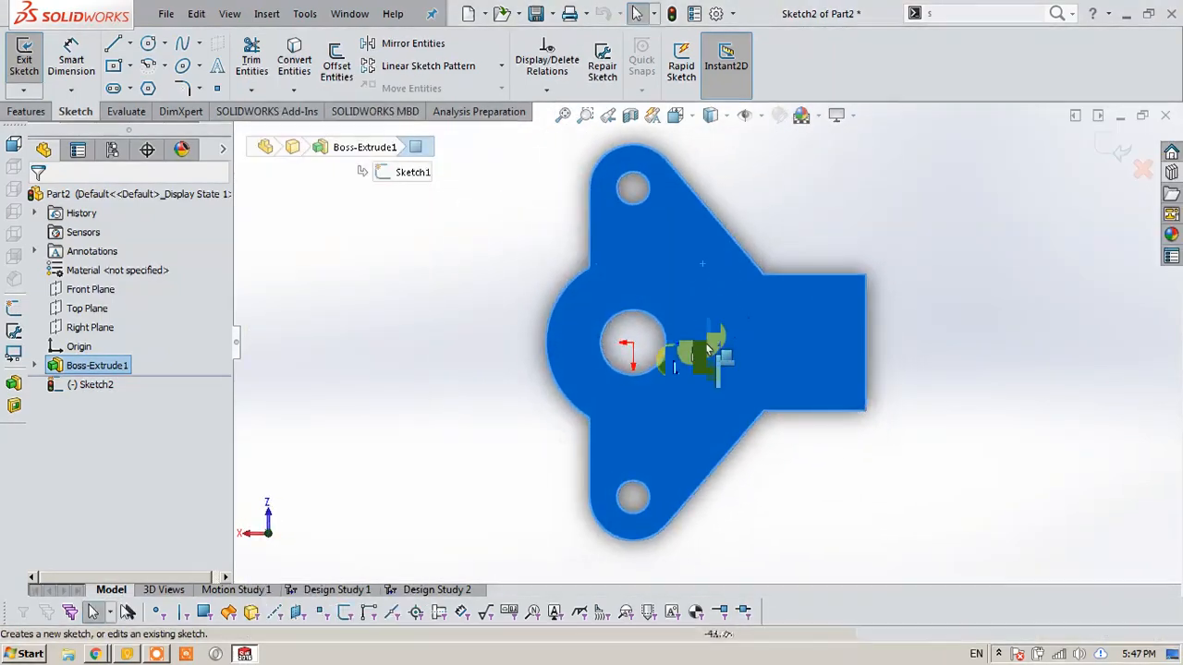
key("s")
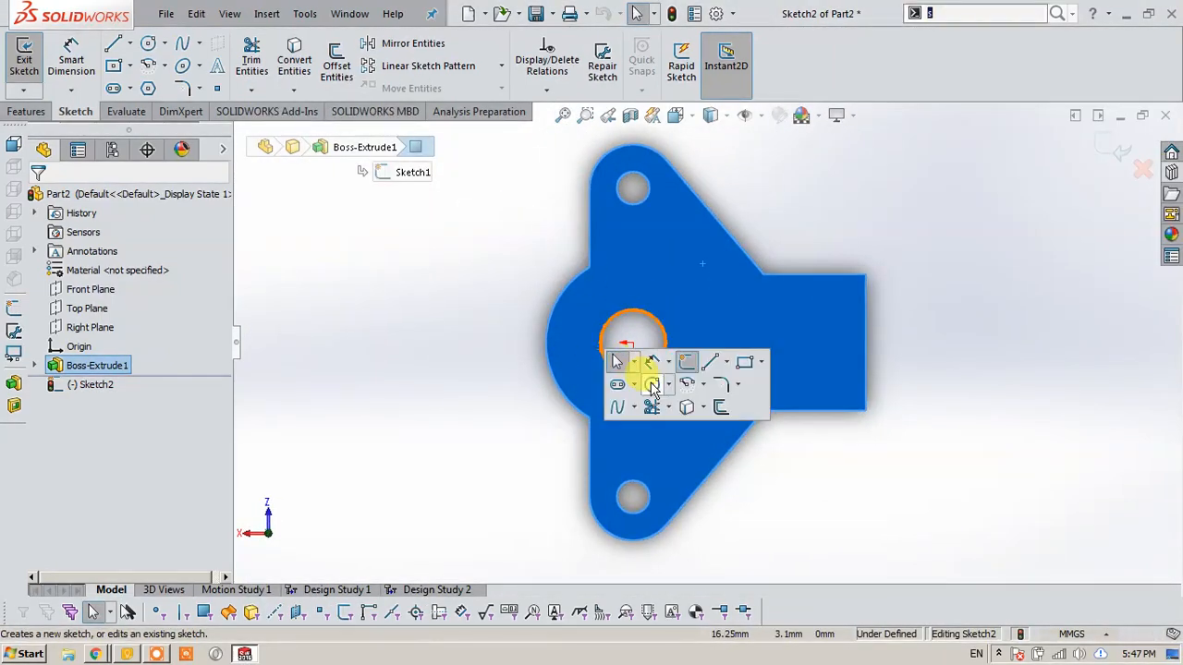
left_click(652, 388)
left_click(628, 343)
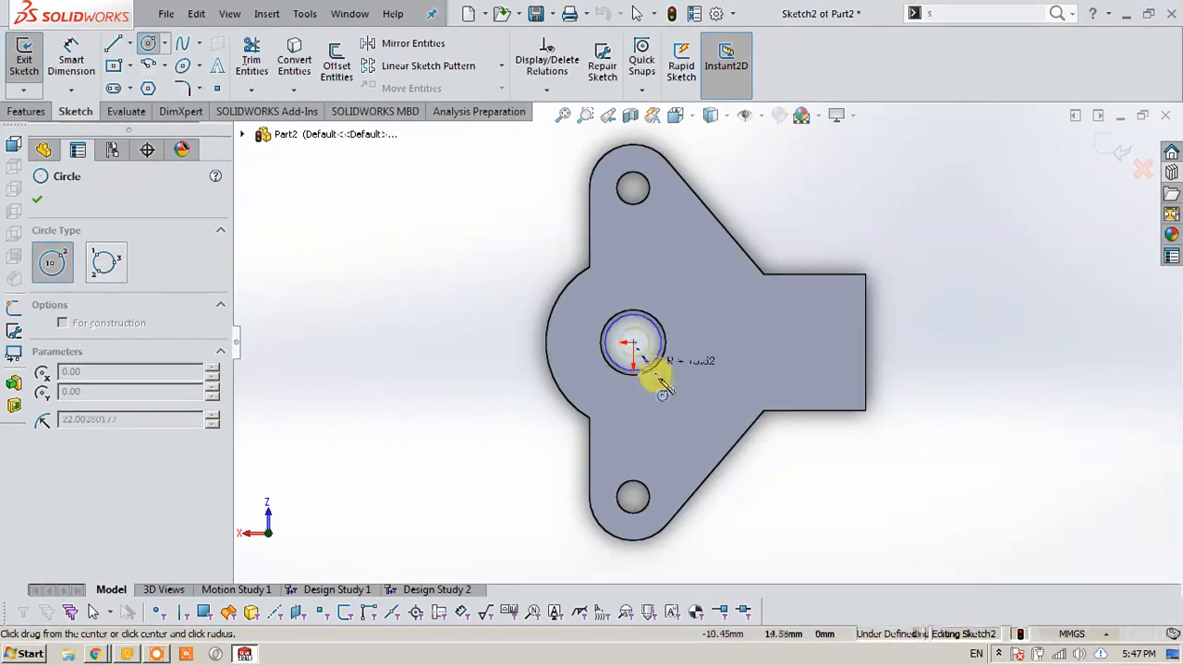
left_click(679, 391)
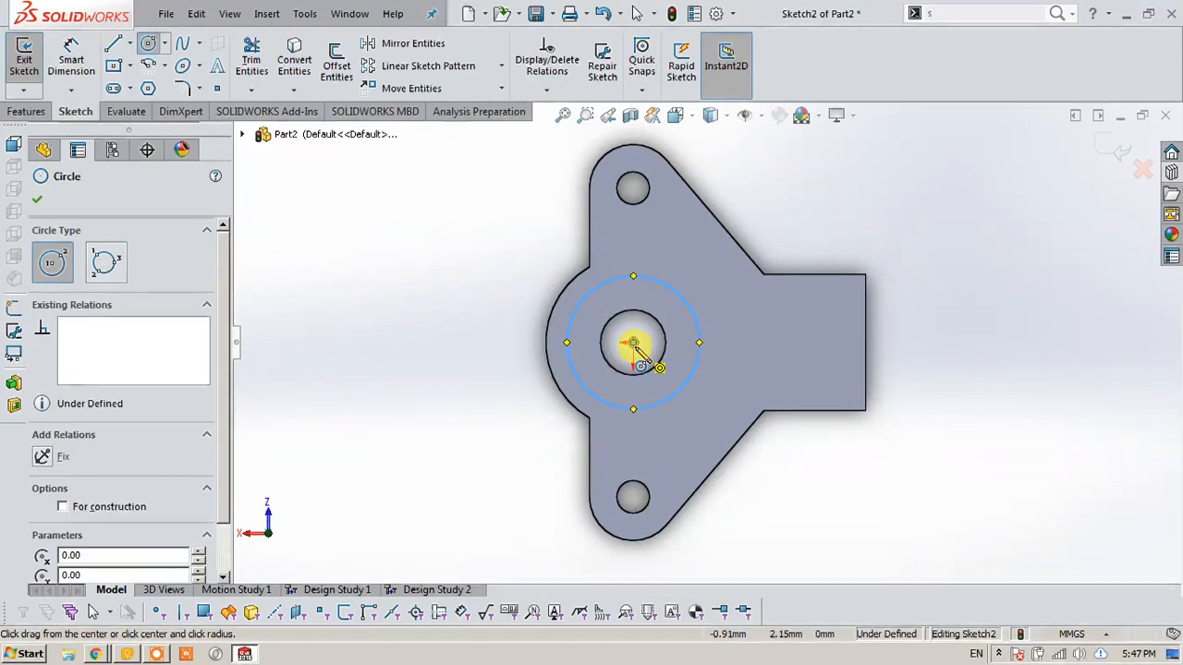
key("Escape")
Dimension the new circle's diameter as 36*2, giving 72 mm.
key("s")
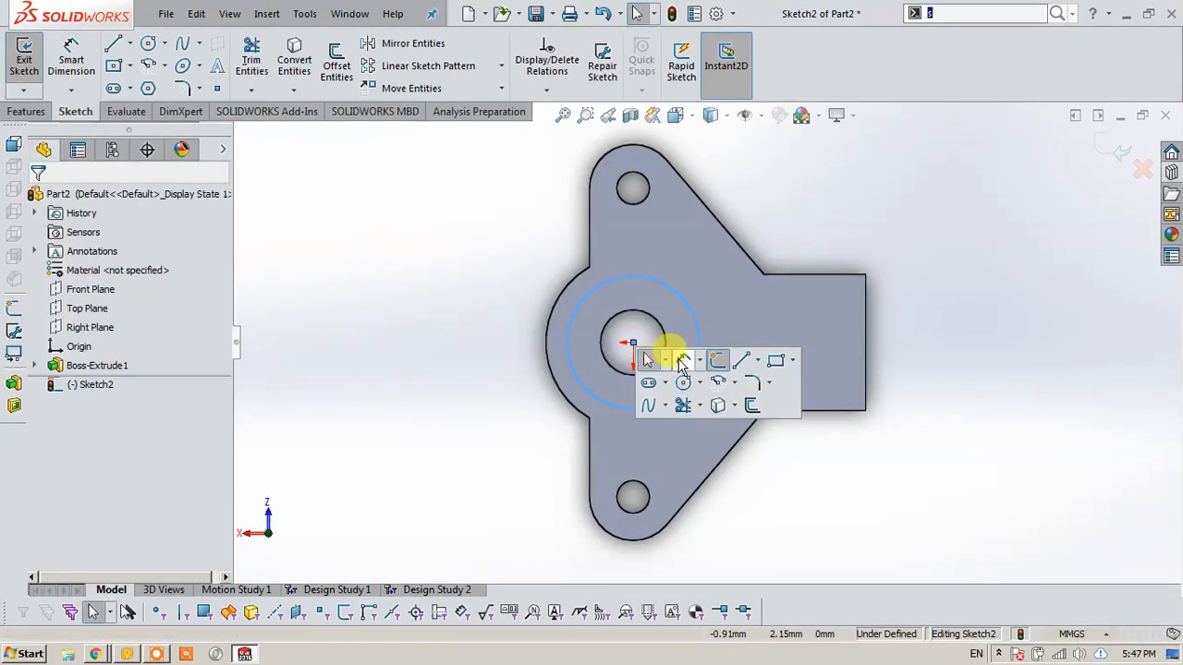
left_click(679, 352)
left_click(697, 333)
left_click(825, 222)
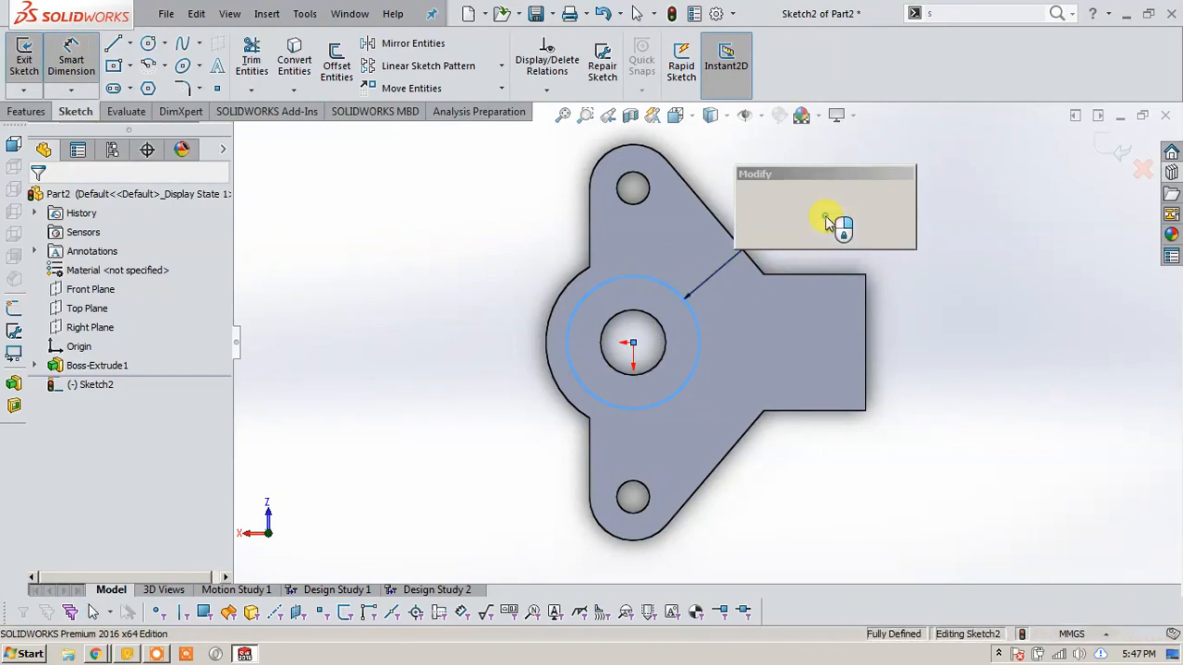
type("36*2")
key("Return")
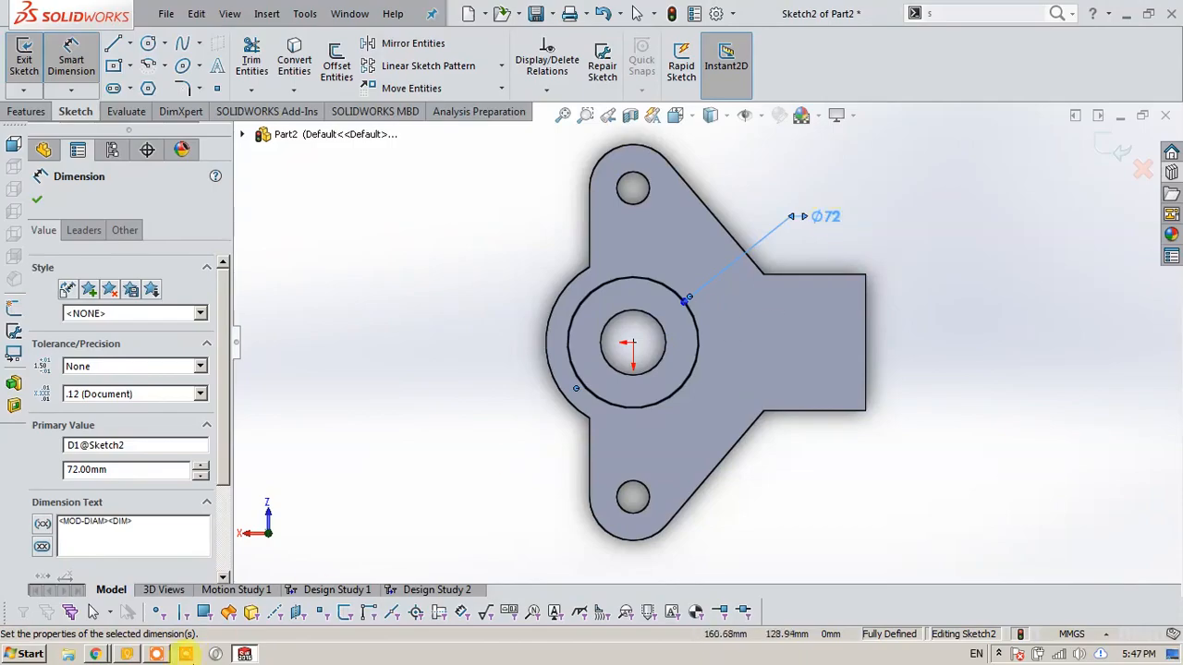
Recheck the boss's outer radius on the drawing in Chrome, return to SOLIDWORKS, set the circle's diameter to 35*2 and exit the sketch.
left_click(95, 654)
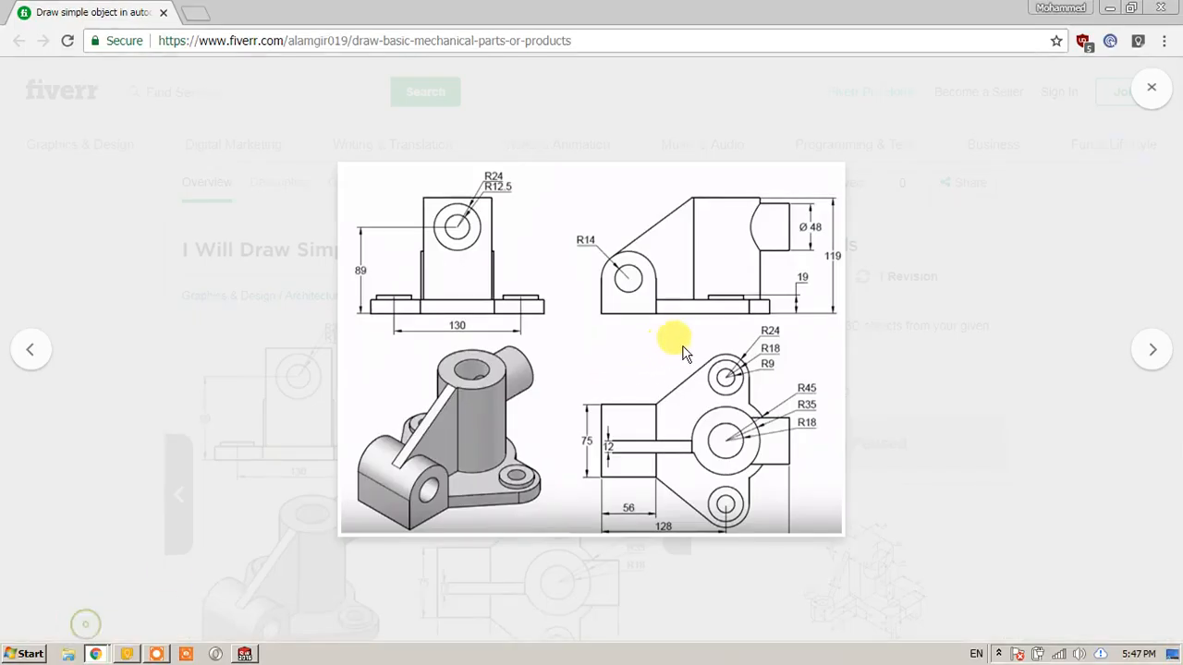
left_click(243, 655)
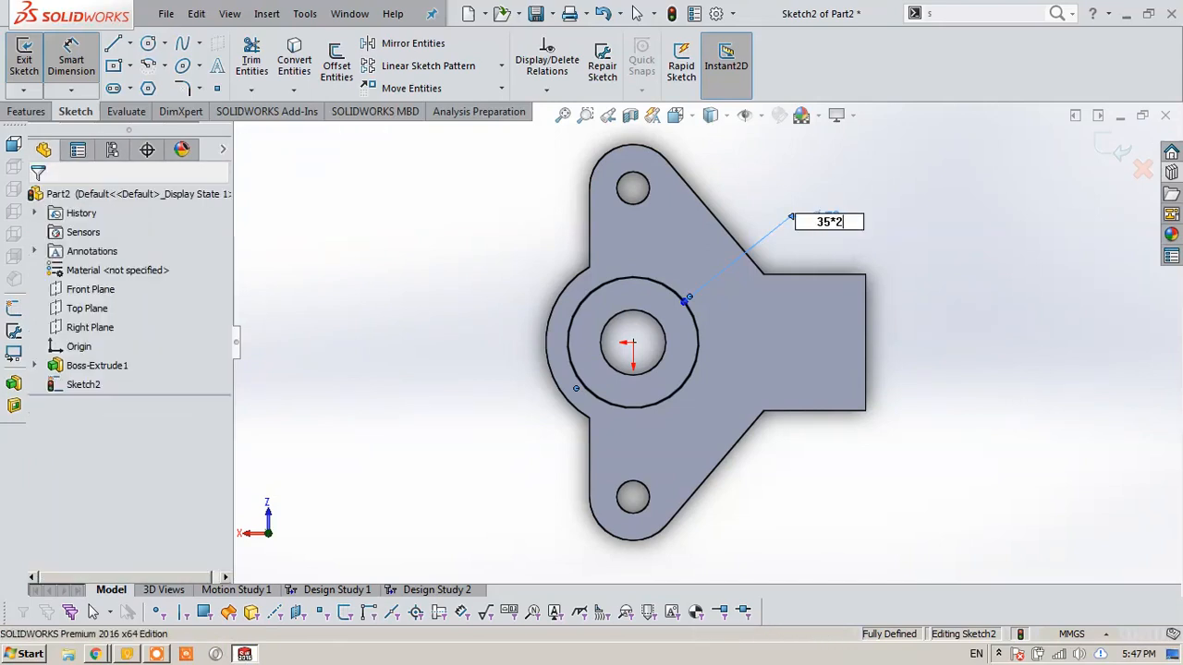
key("Return")
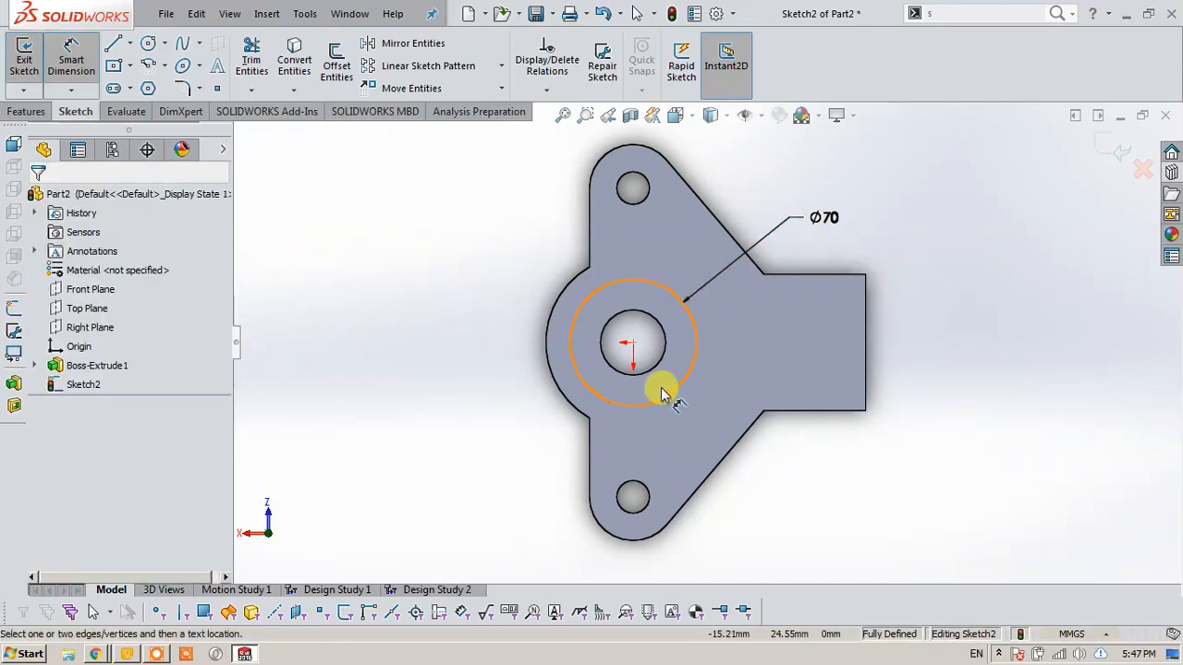
middle_click_drag(668, 388, 702, 285)
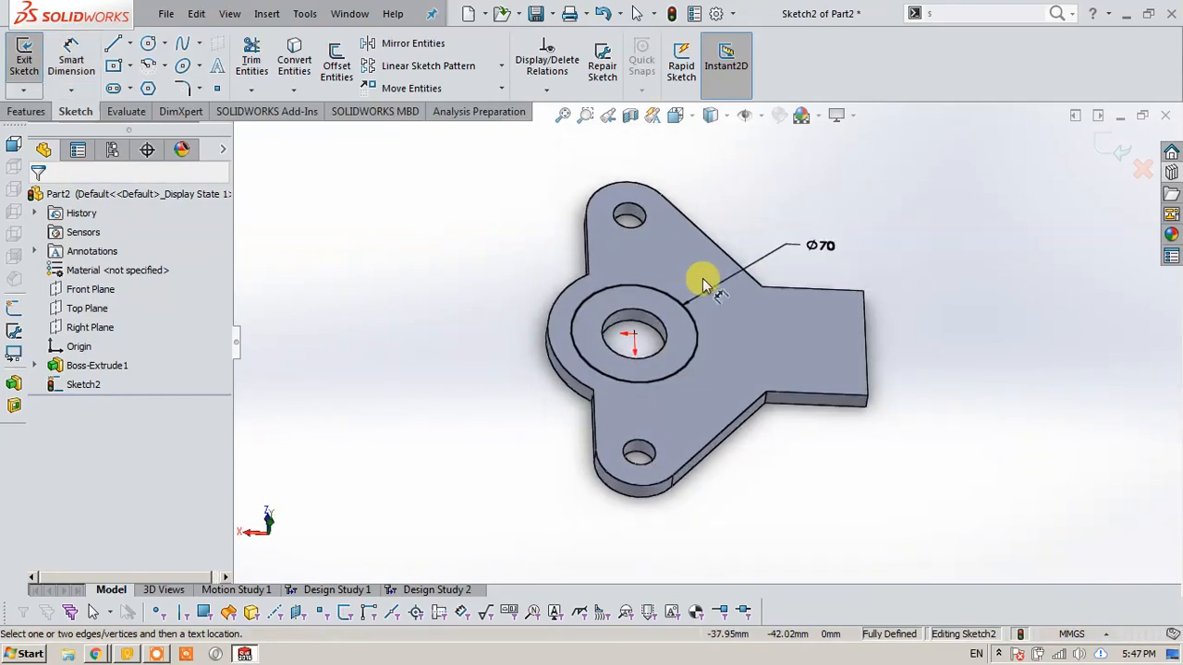
left_click(1100, 157)
Try a solid 30 mm boss extrusion of the circle, inspect the central hole from below and remove the extrusion.
left_click(32, 57)
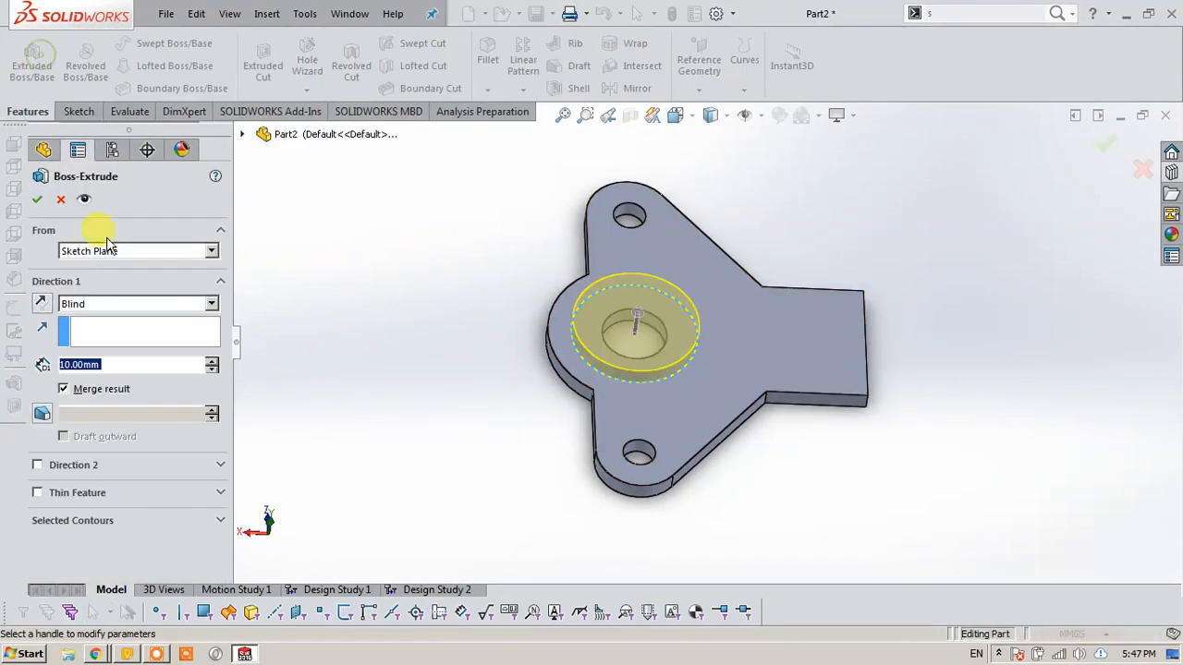
left_click(211, 361)
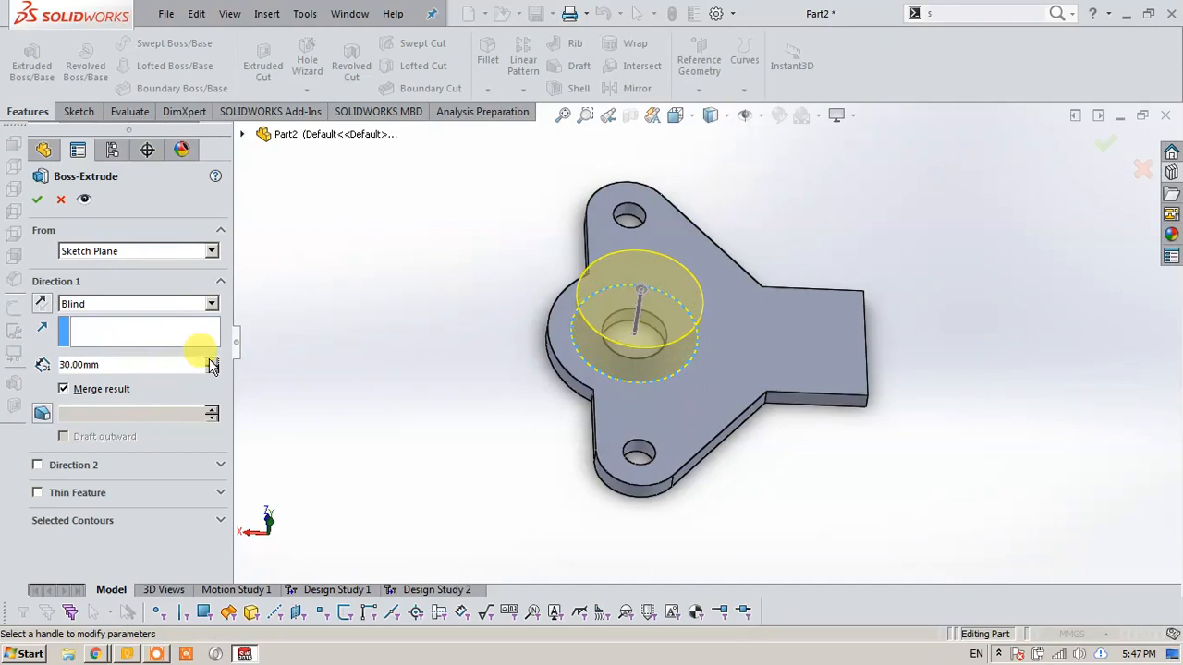
left_click(37, 199)
middle_click_drag(476, 372, 665, 272)
middle_click_drag(699, 320, 704, 282)
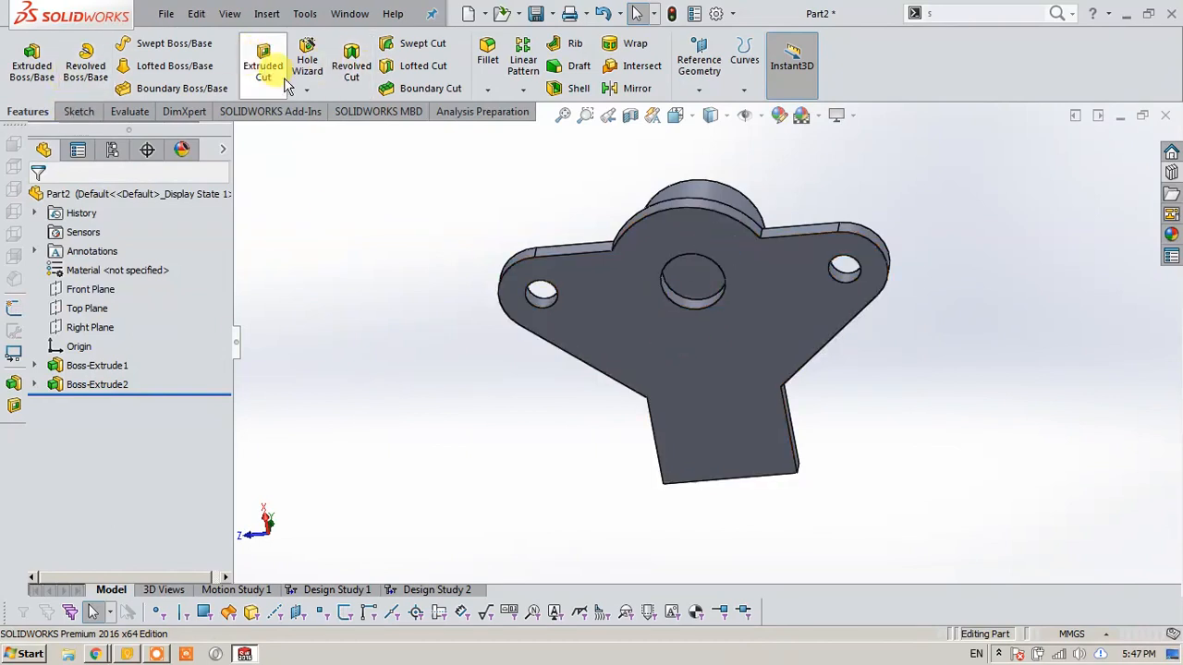
scroll(853, 155, "up", 1)
middle_click_drag(853, 156, 883, 262)
middle_click_drag(878, 262, 825, 285)
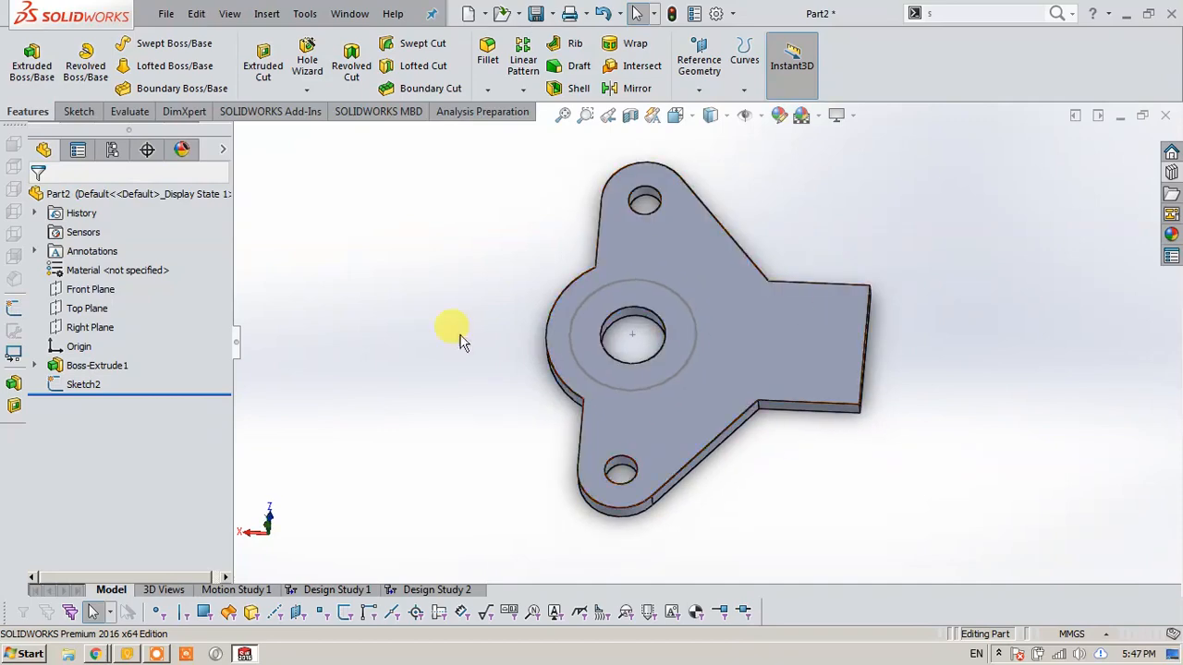
left_click(97, 381)
left_click(292, 354)
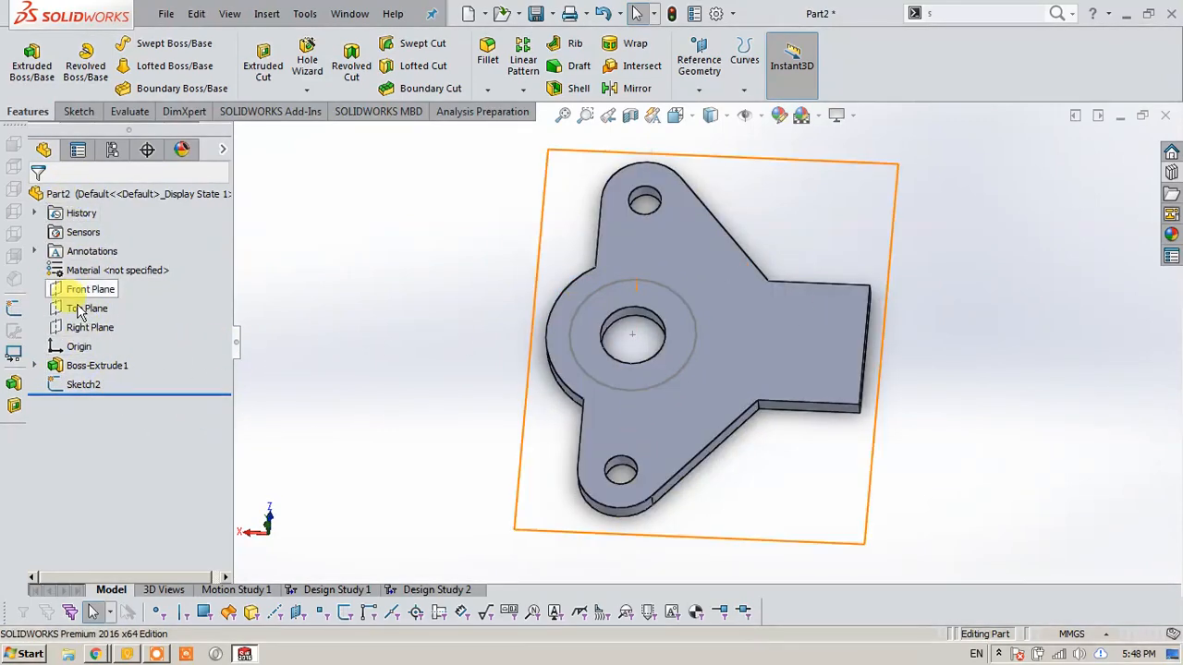
Edit the boss sketch and add an 18 mm radius circle at the origin on the hole's edge, then exit the sketch.
left_click(76, 388)
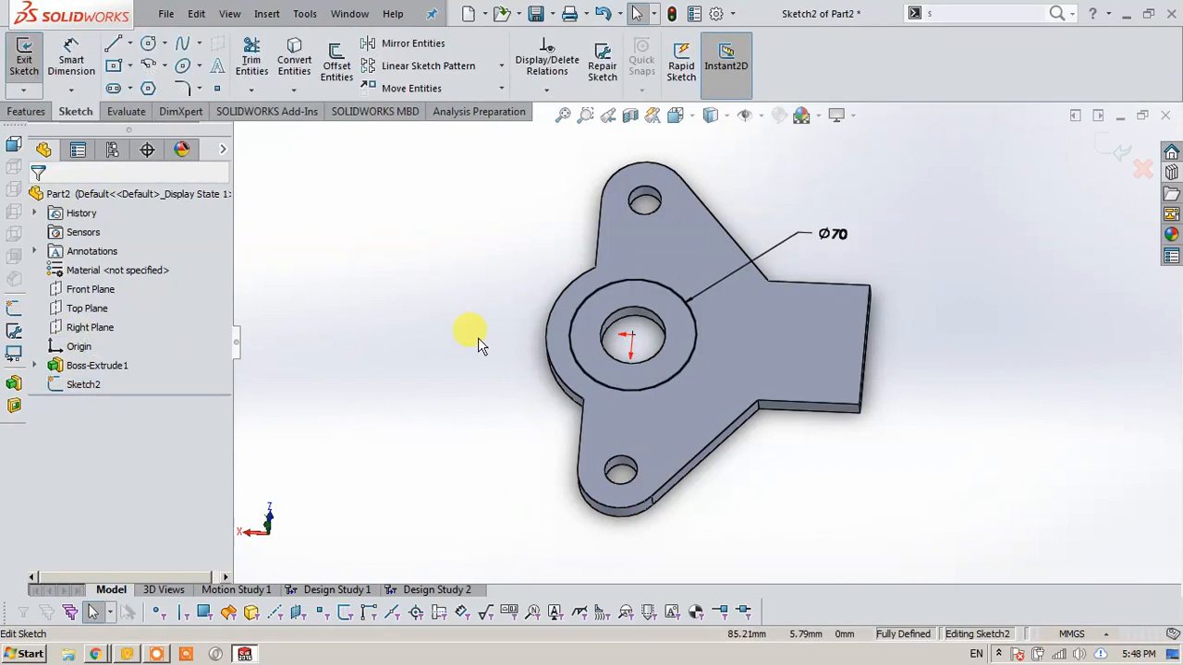
key("s")
left_click(532, 377)
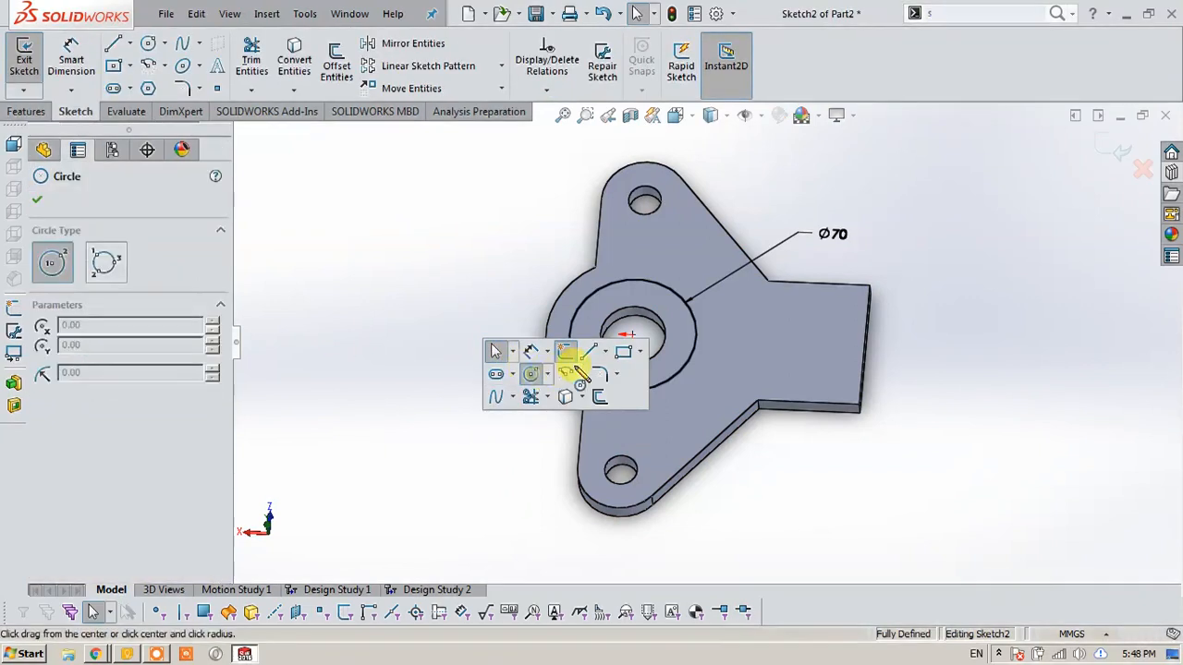
left_click(632, 337)
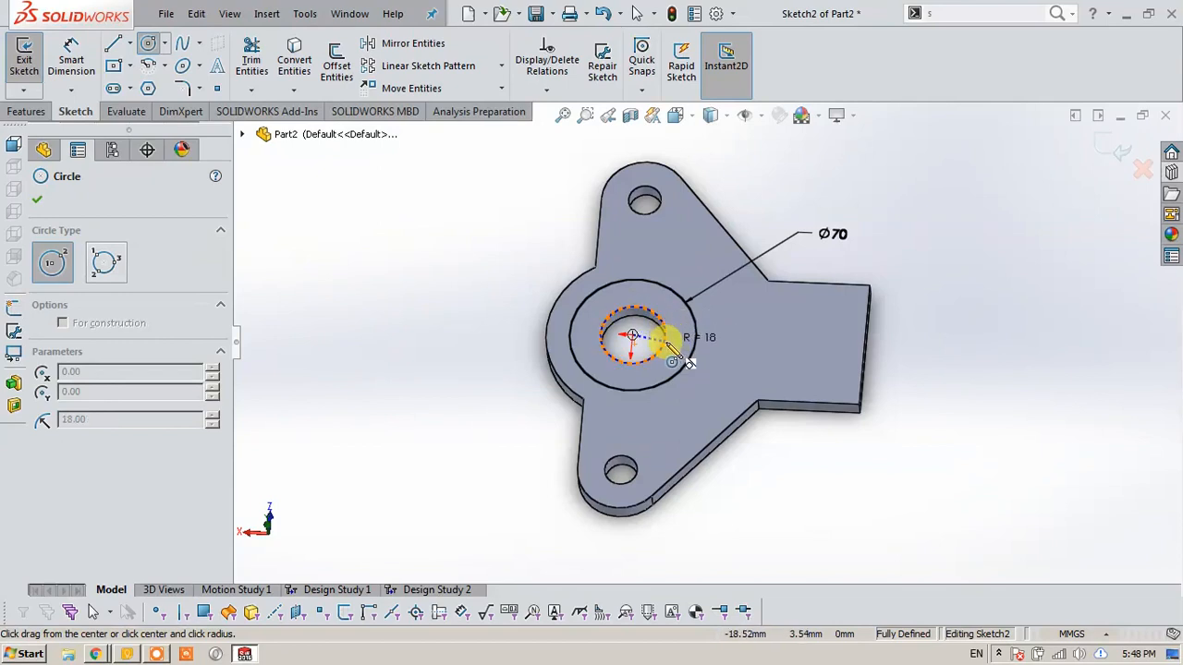
left_click(665, 342)
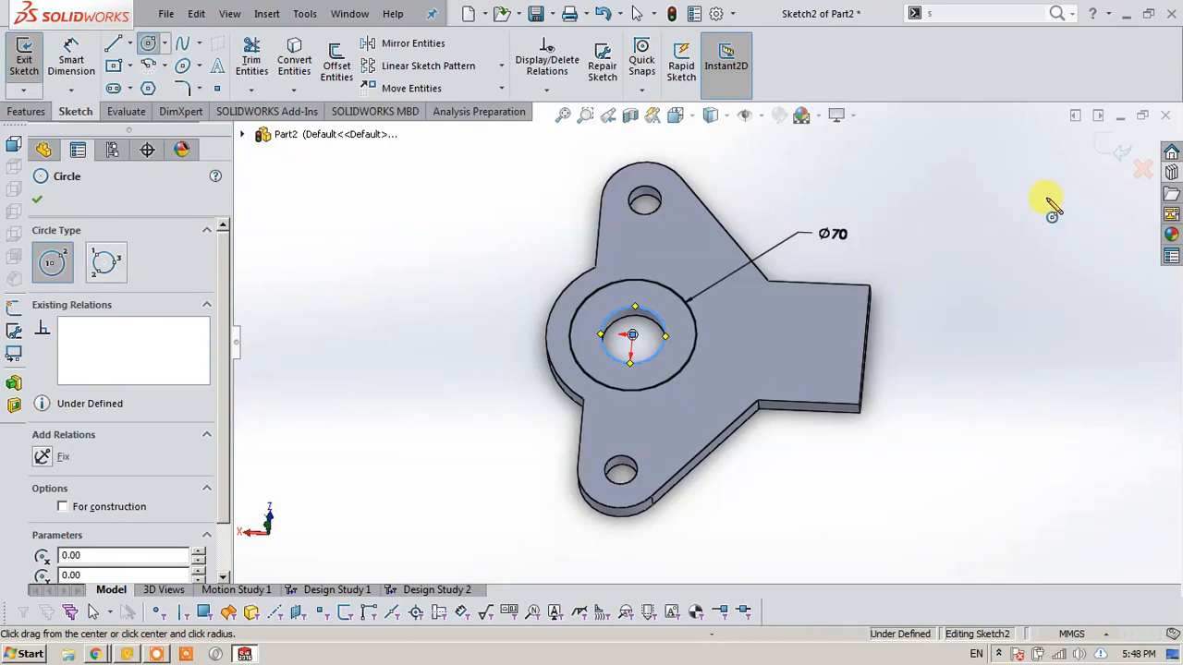
left_click(1117, 148)
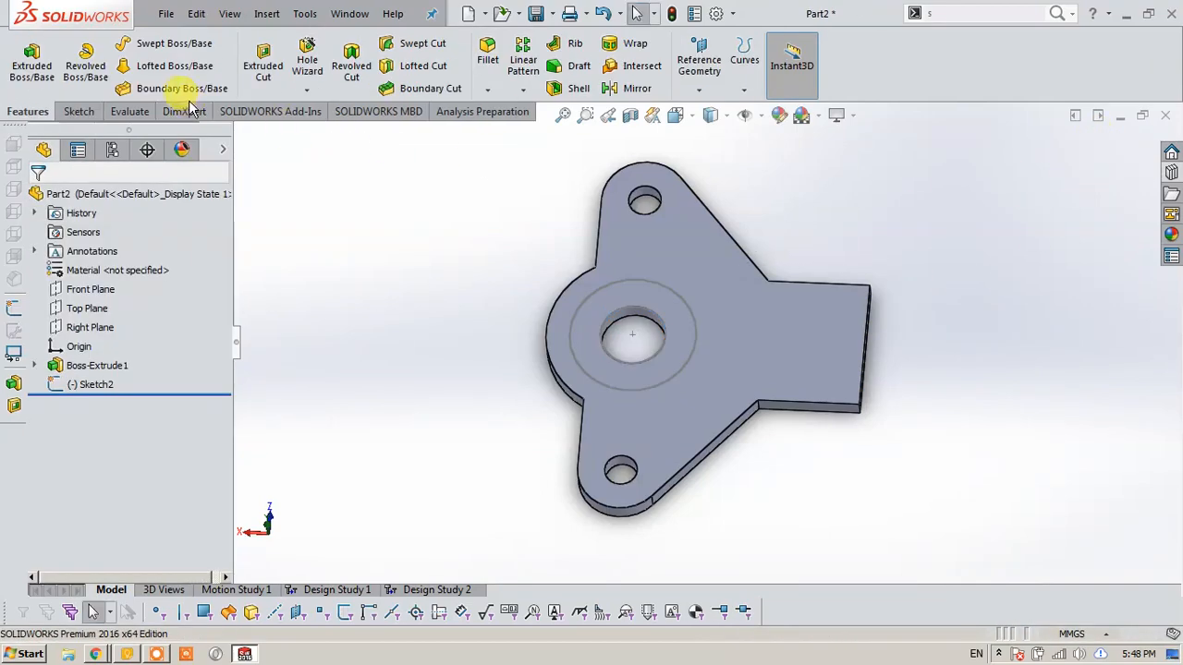
Extrude the two-circle sketch 100 mm upward as a hollow cylindrical boss merged with the base plate.
left_click(32, 61)
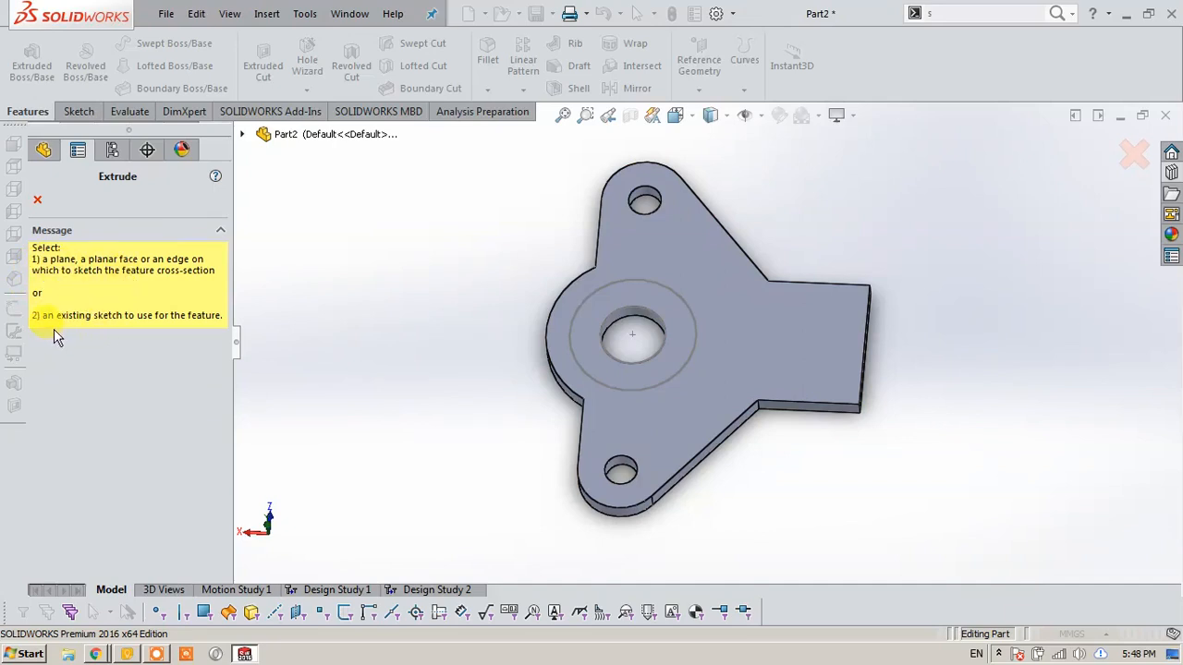
left_click(242, 136)
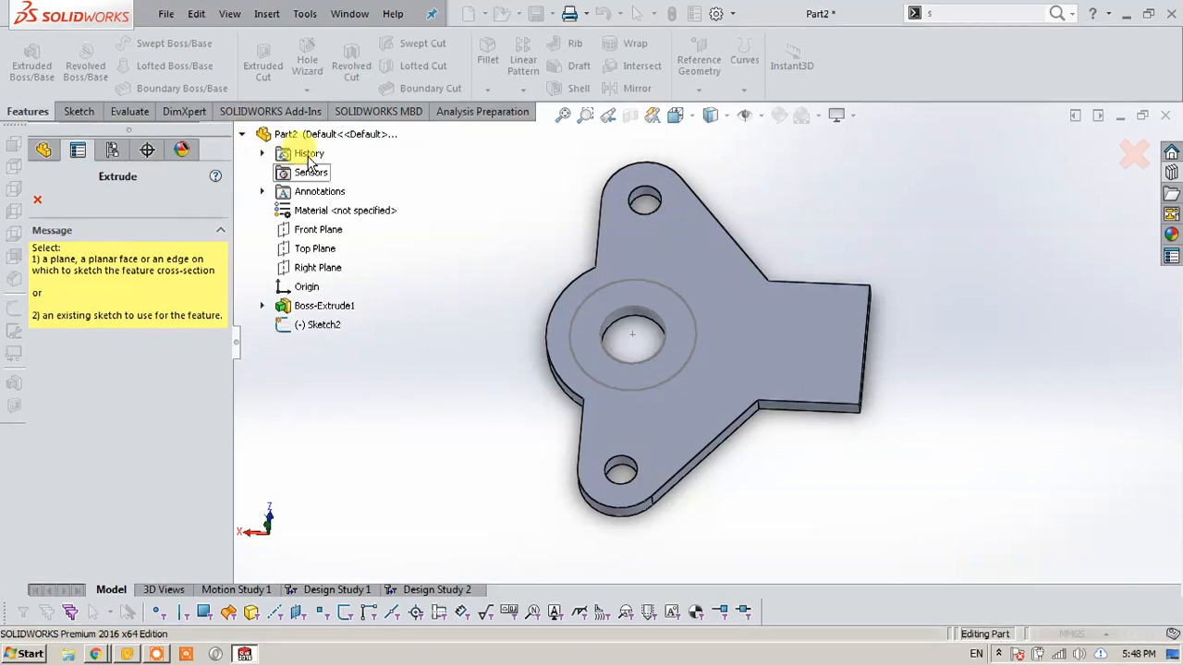
left_click(306, 333)
middle_click_drag(515, 426, 536, 269)
left_click(212, 362)
left_click(212, 362)
left_click(212, 363)
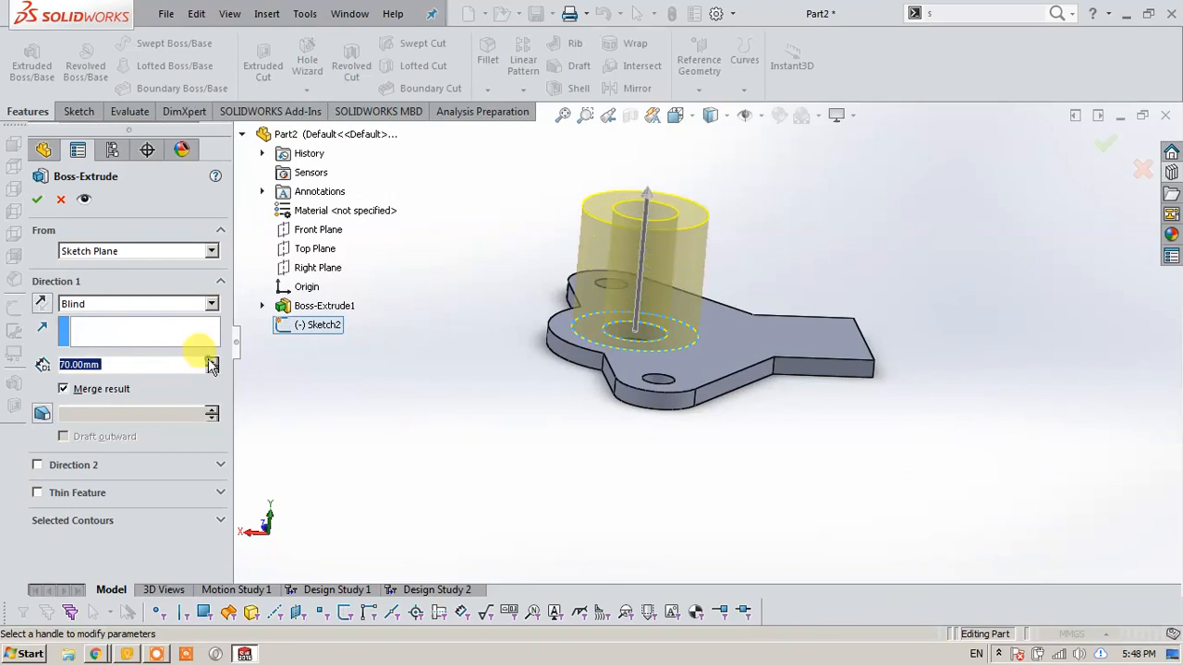
left_click(212, 362)
left_click(211, 363)
left_click(212, 362)
left_click(37, 199)
Check the end lug on the drawing in Chrome, return to SOLIDWORKS and start a sketch on the side face of the base plate's rectangular tongue.
middle_click_drag(708, 468, 725, 545)
scroll(646, 267, "down", 3)
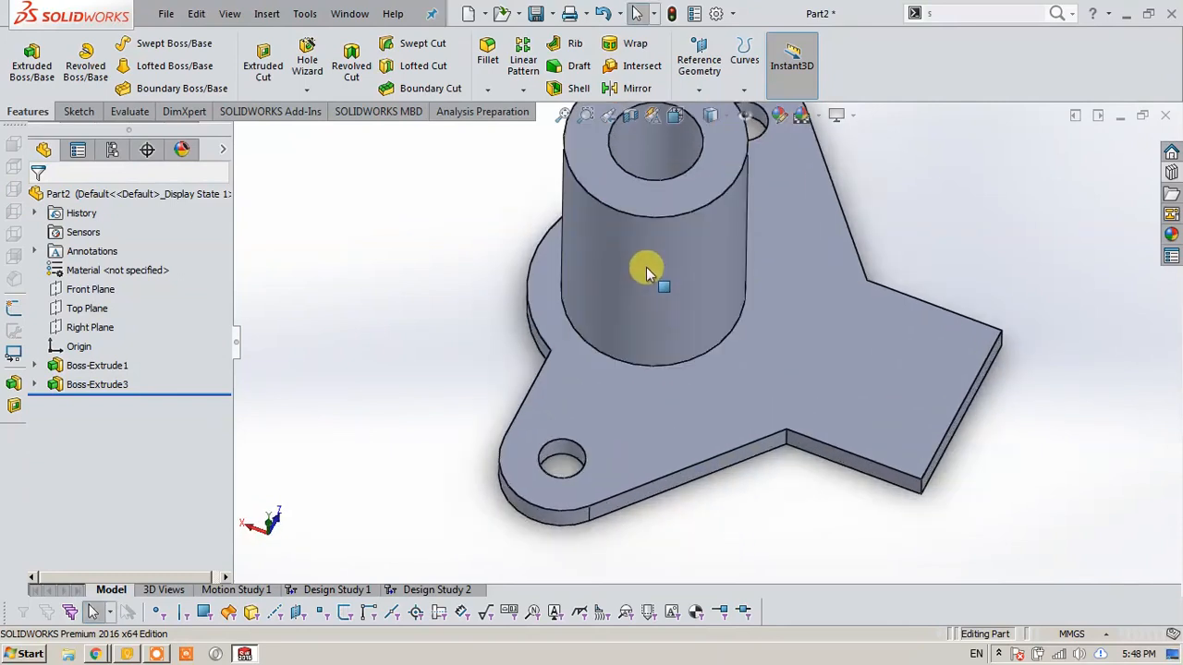
scroll(646, 268, "up", 4)
middle_click_drag(564, 373, 557, 507)
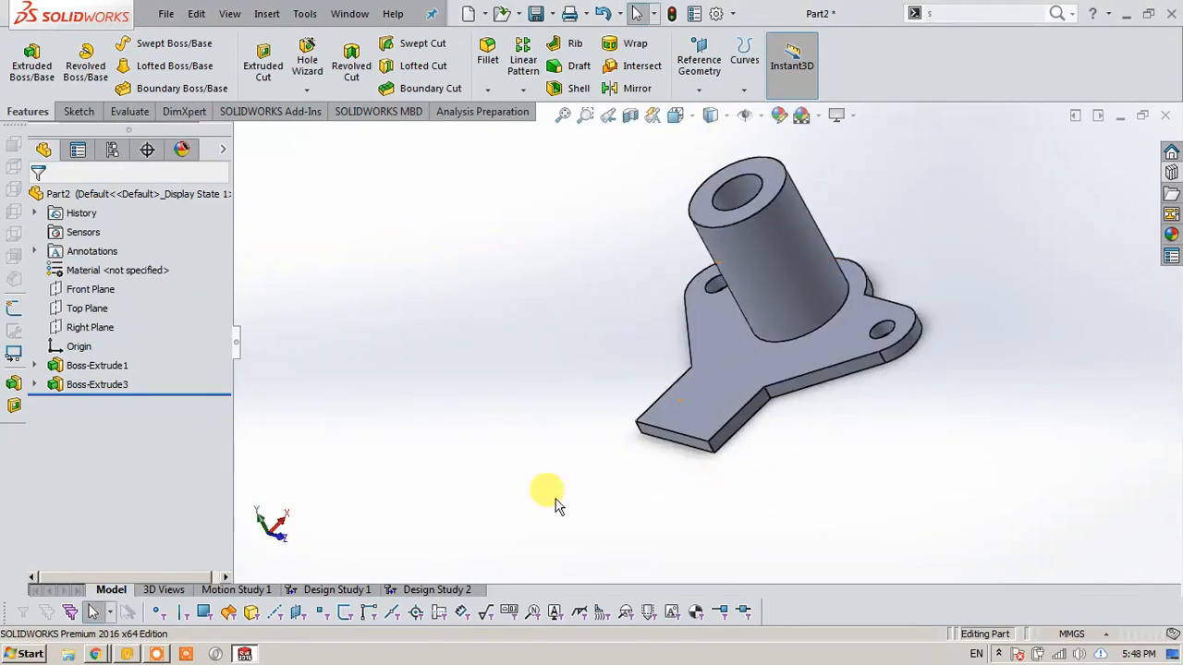
left_click(97, 654)
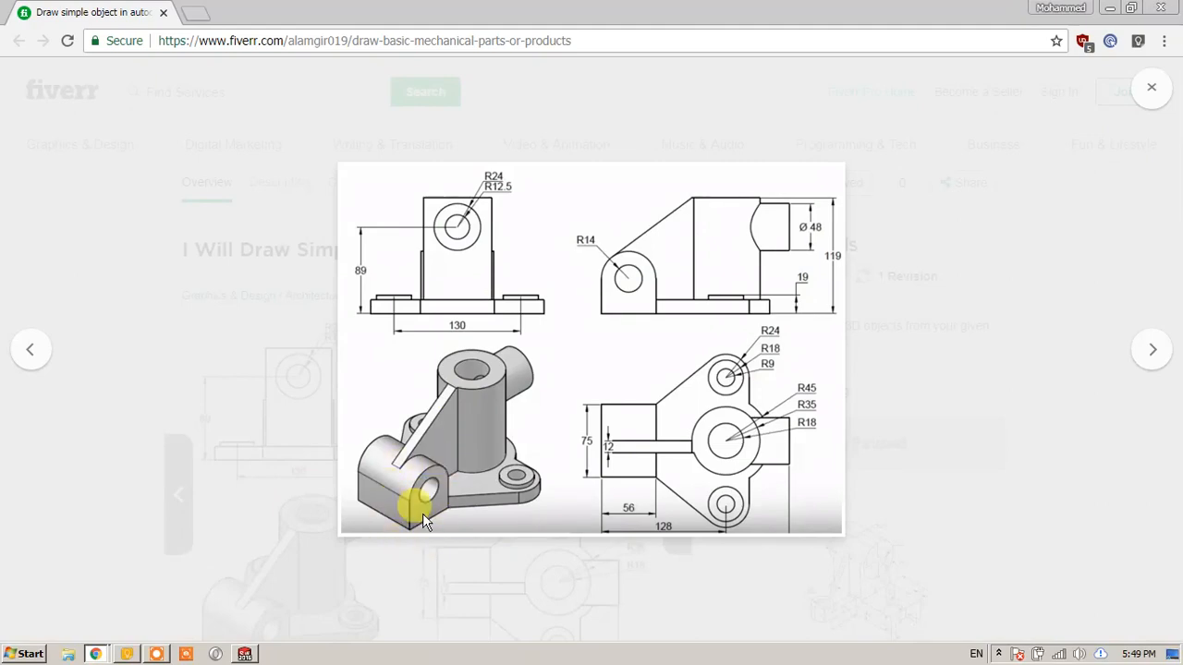
left_click(244, 654)
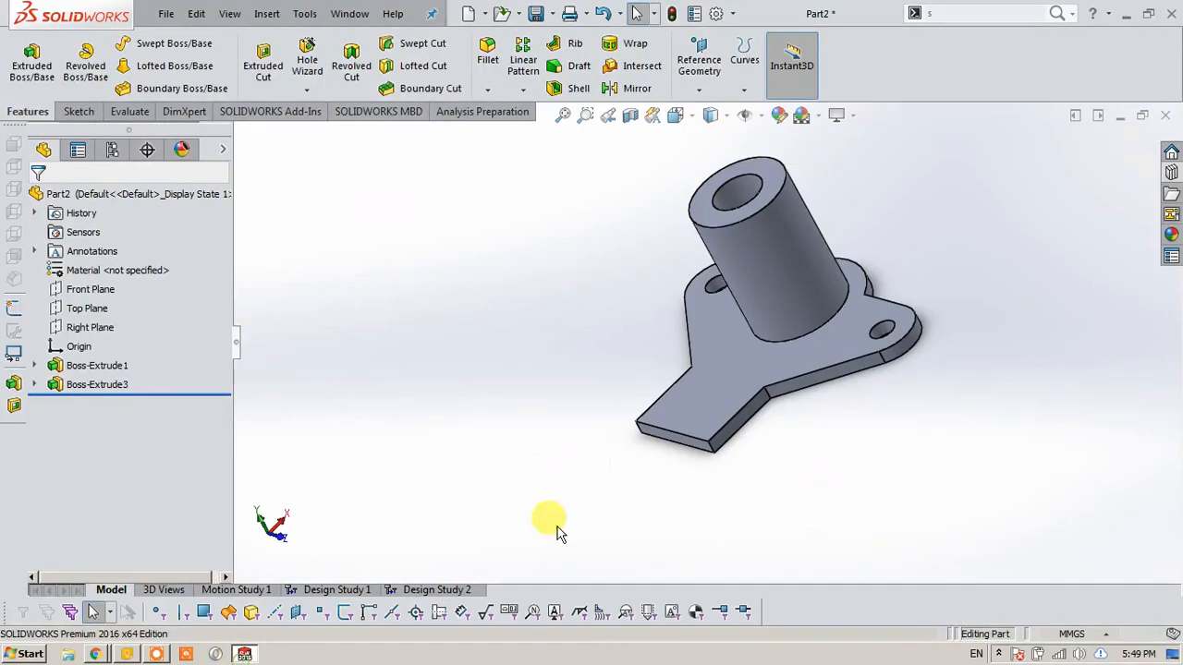
double_click(744, 420)
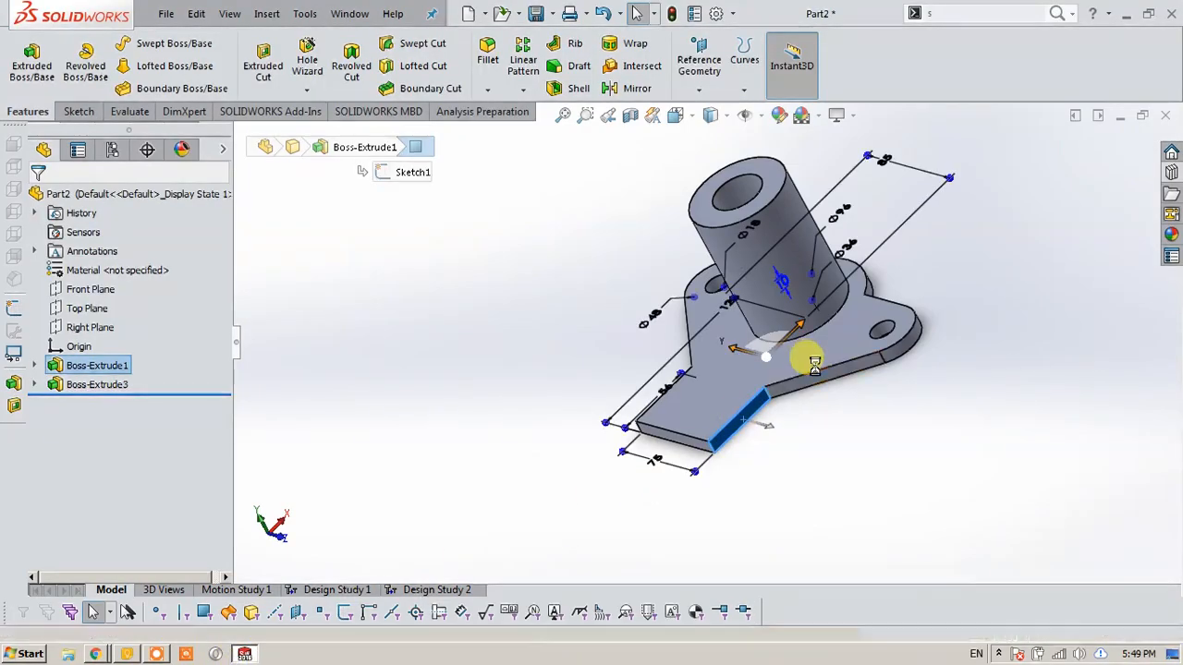
key("space")
left_click(763, 401)
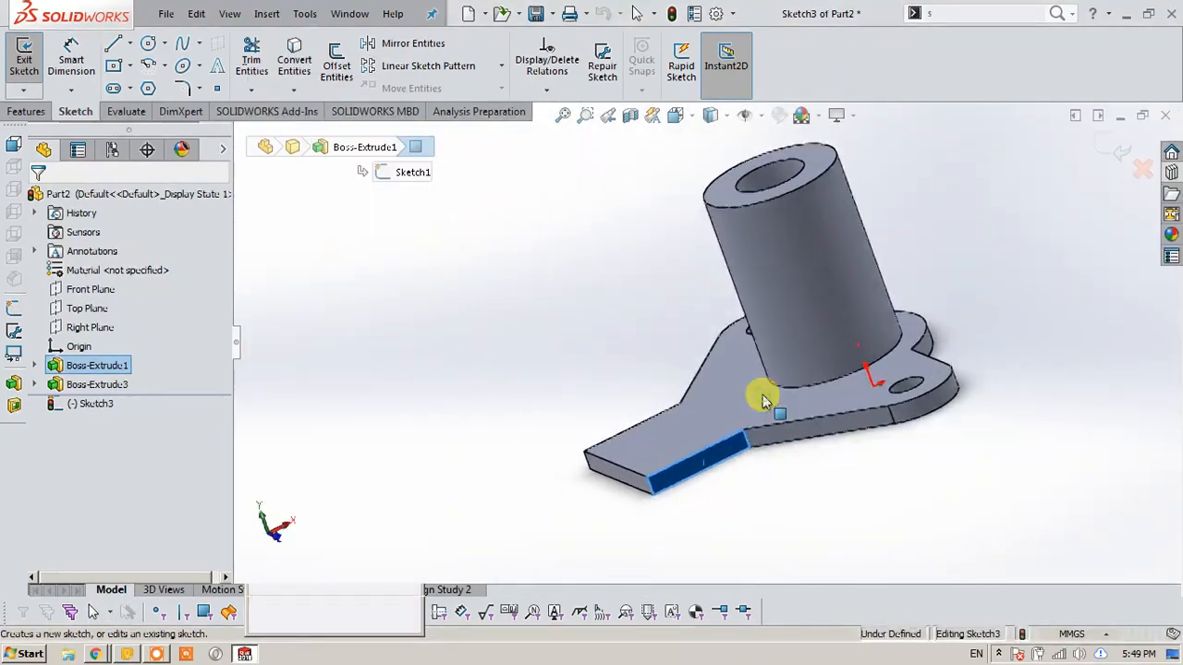
key("s")
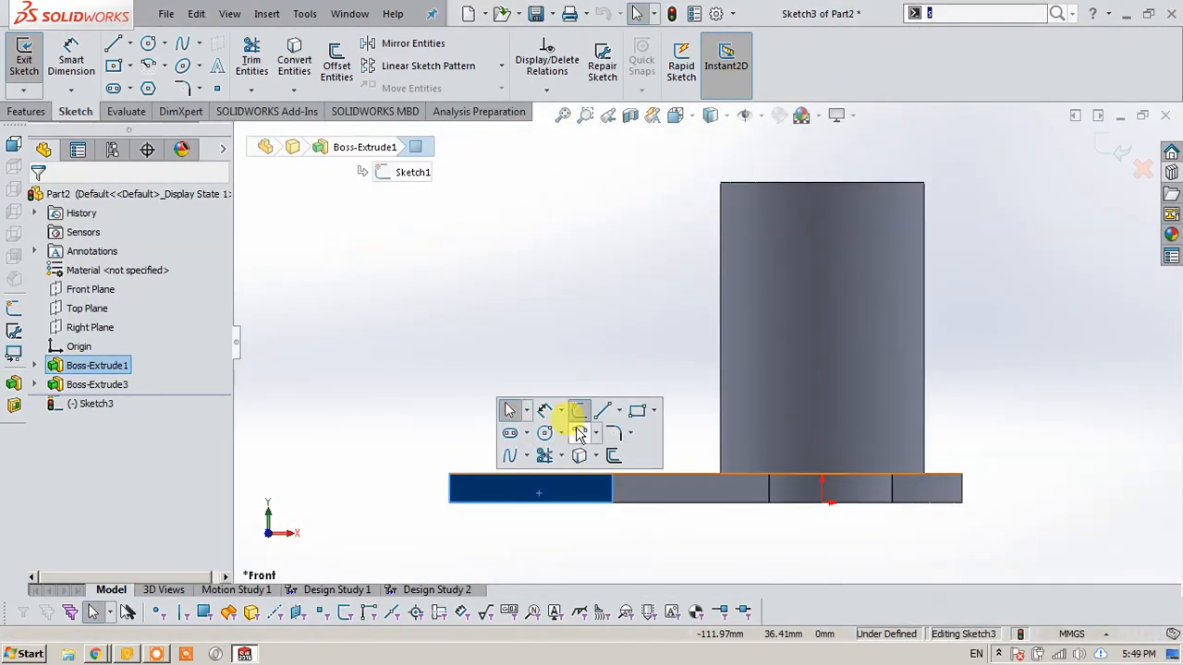
left_click(637, 413)
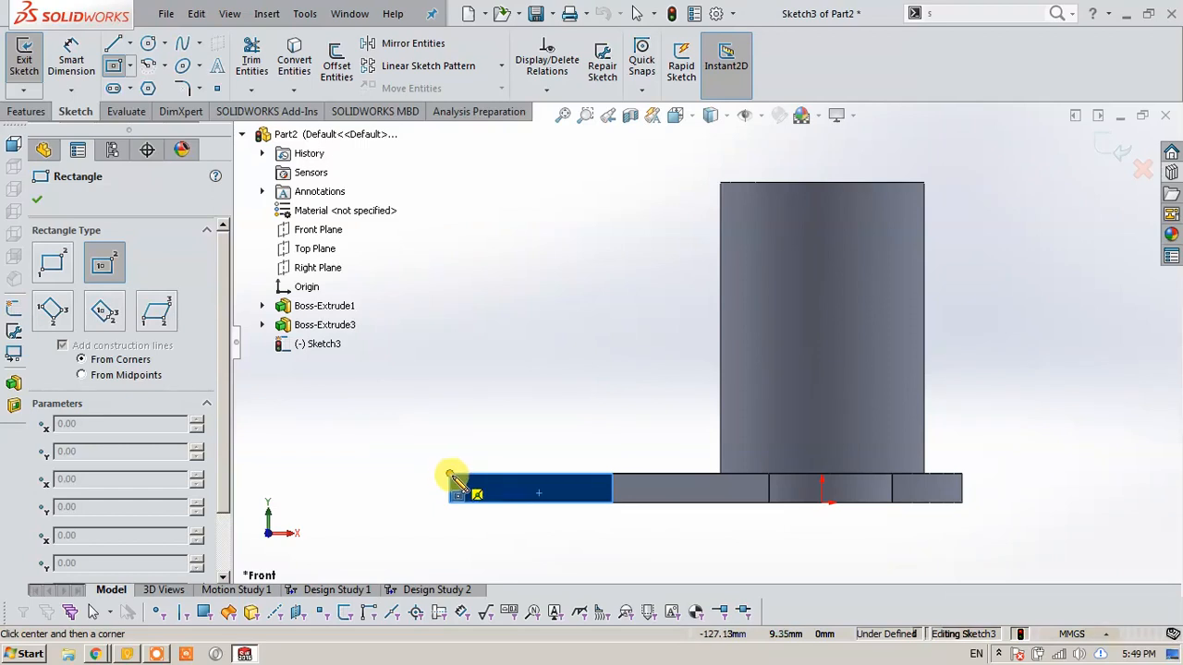
left_click(451, 503)
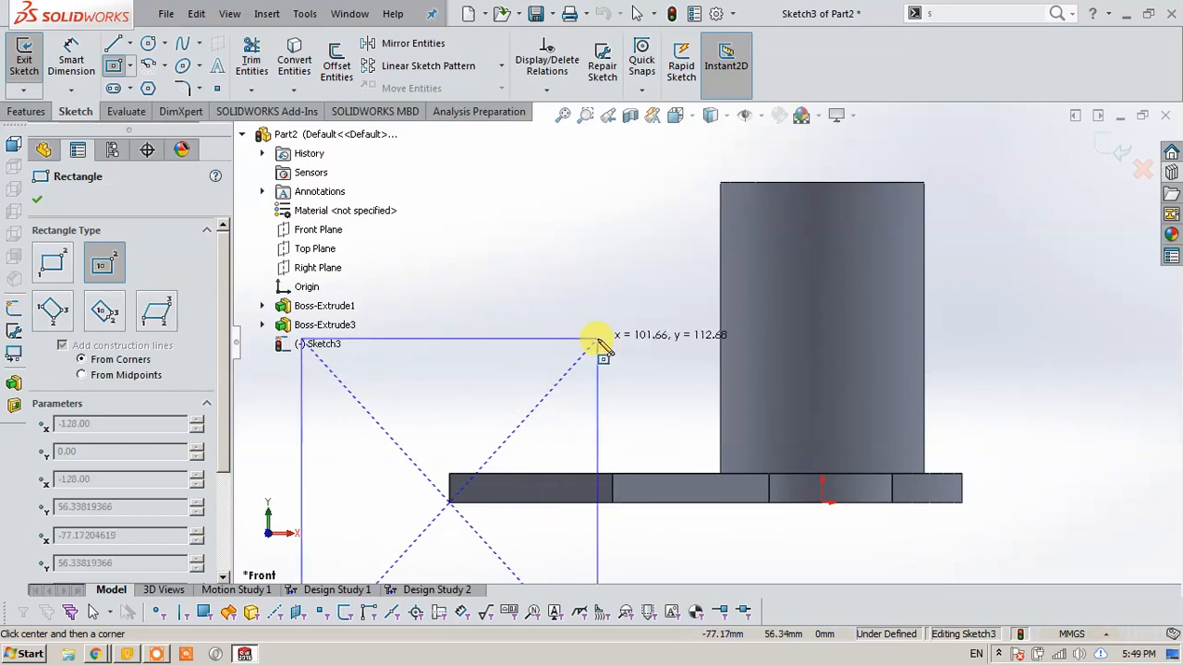
key("Escape")
Sketch three connected lines above the tongue, about 48 mm up from its outer upper corner, across, and down to its inner upper corner.
key("s")
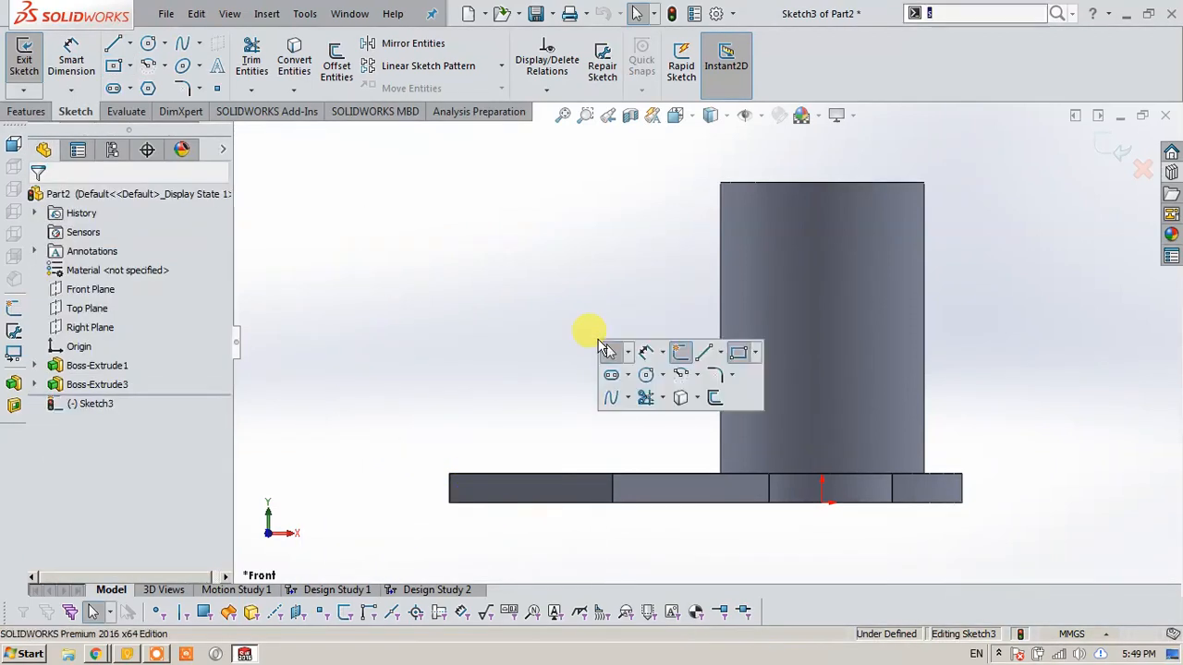
left_click(702, 352)
left_click(450, 474)
left_click(449, 332)
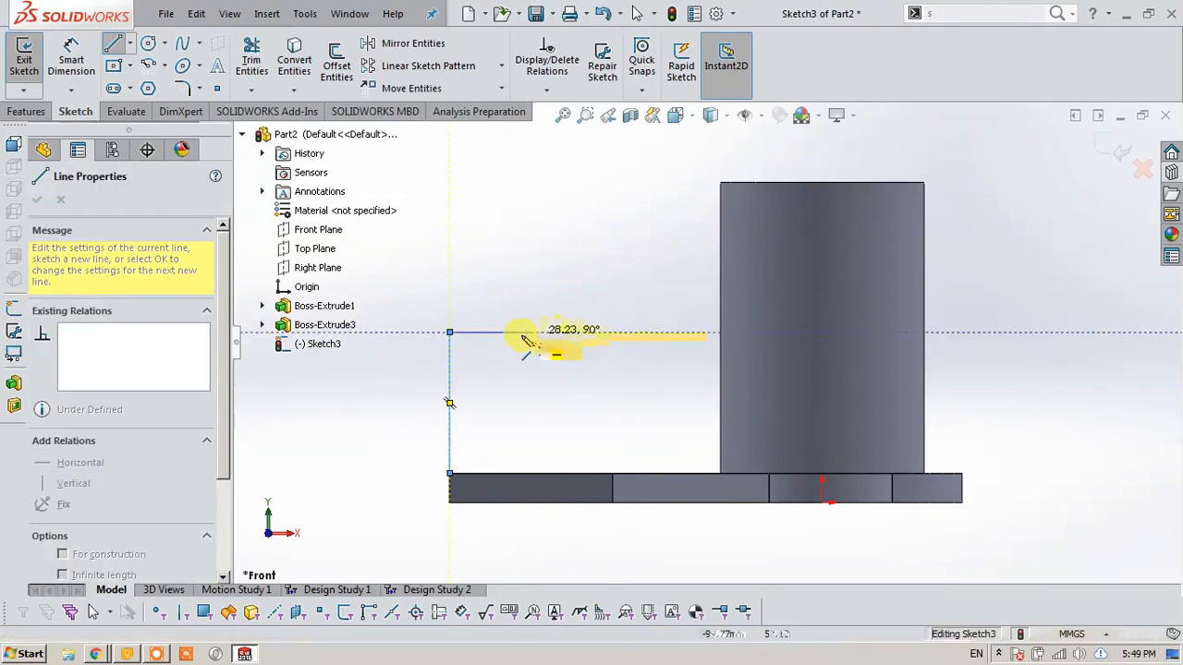
left_click(604, 334)
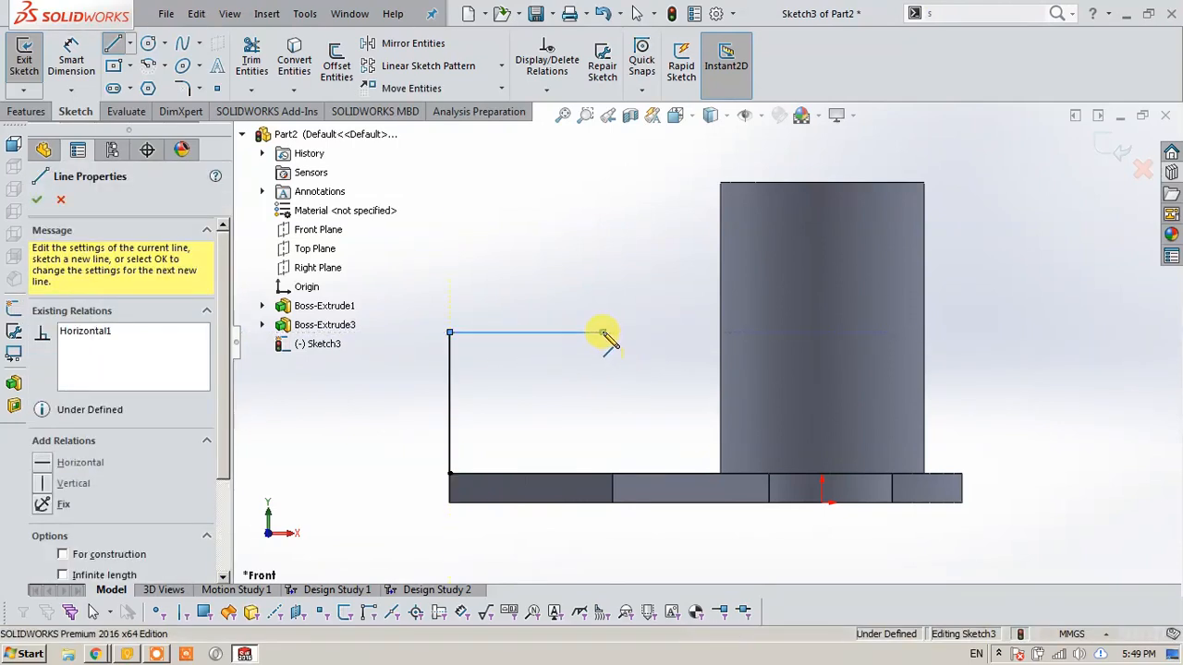
left_click(614, 472)
key("Escape")
Make the profile's loose lower endpoint coincident with the tongue's inner upper corner and make the inclined line vertical.
left_click_drag(613, 473, 588, 474)
left_click(610, 453)
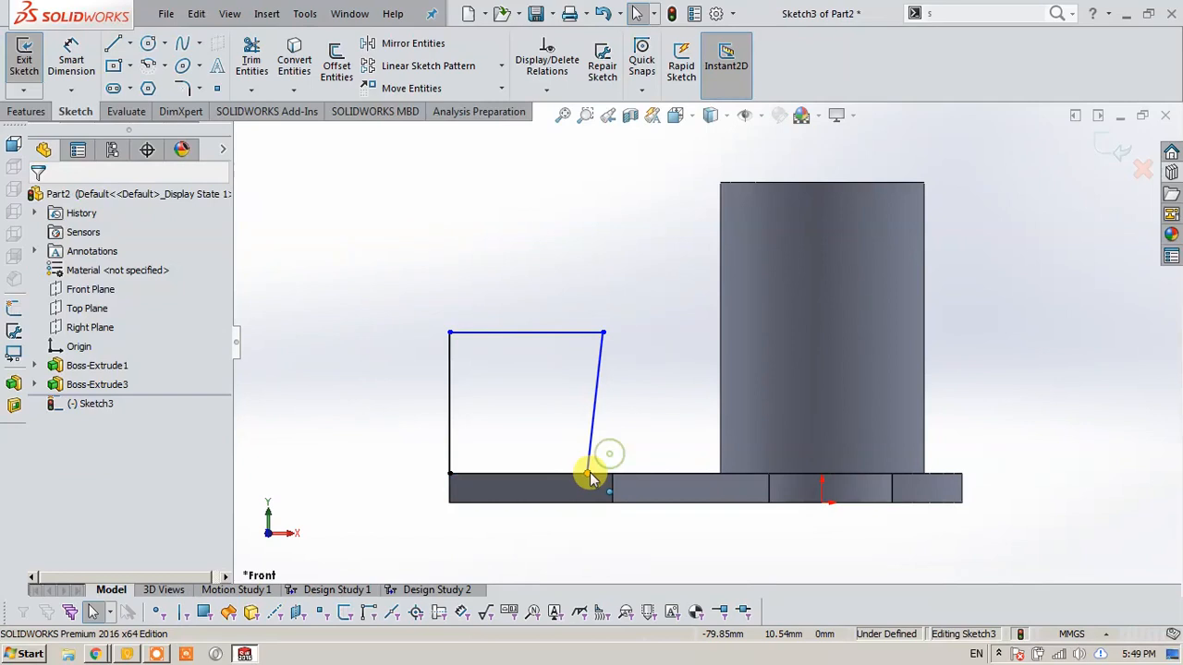
left_click(589, 474)
left_click(612, 475, "ctrl")
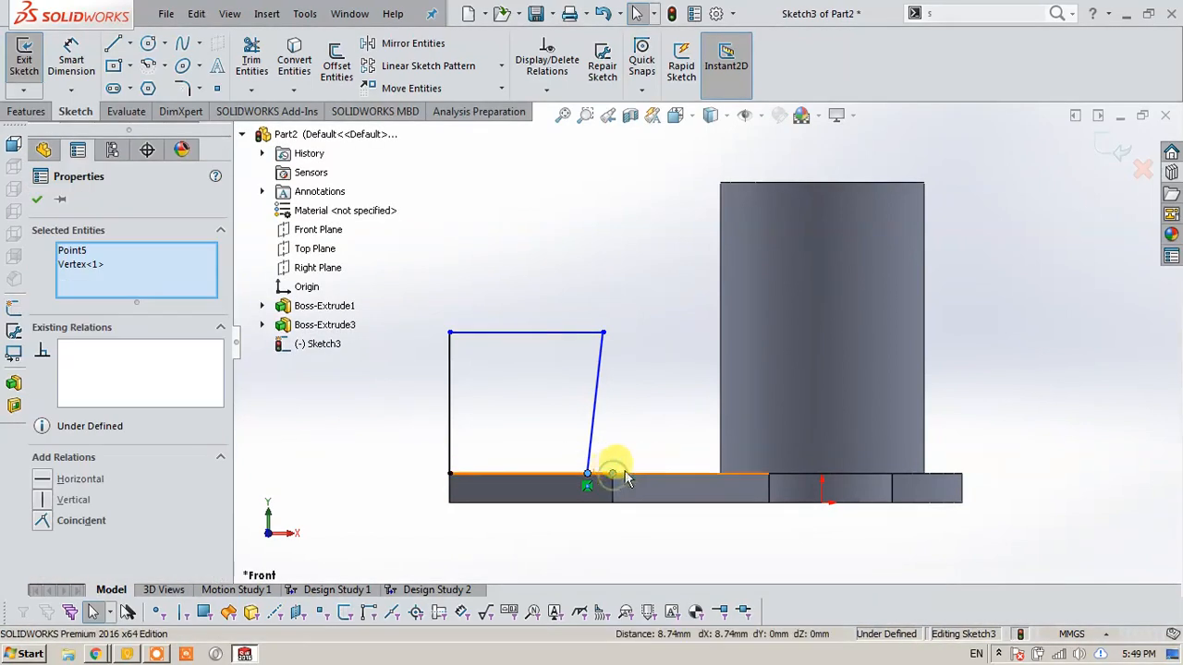
left_click(695, 408)
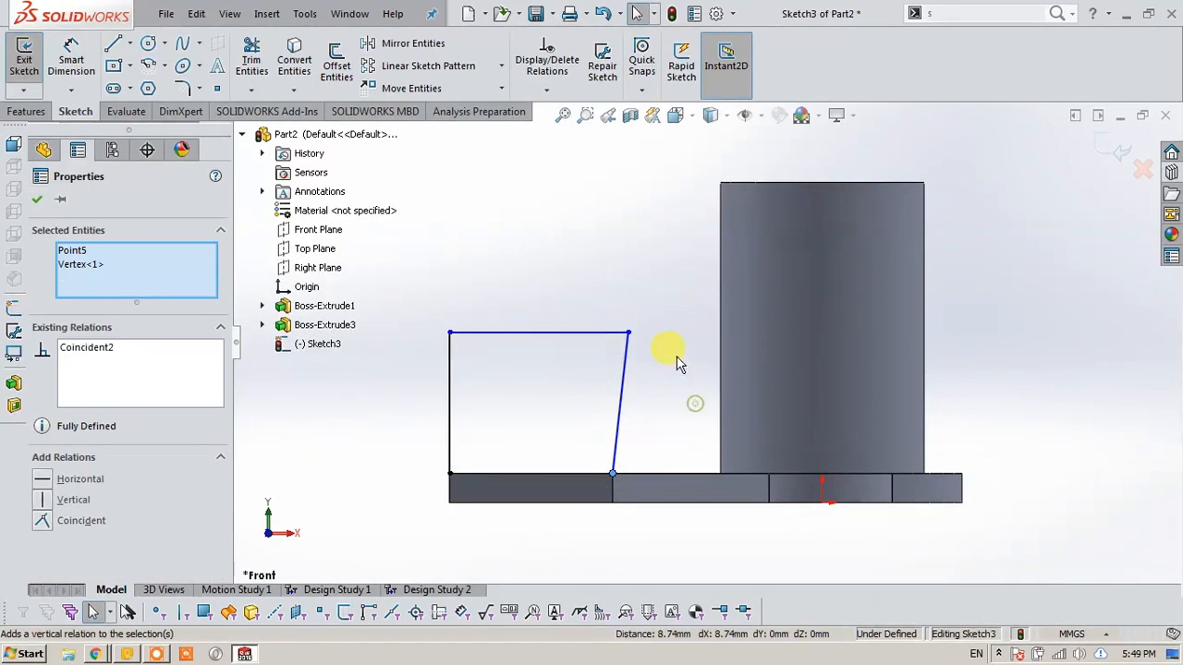
left_click(623, 383)
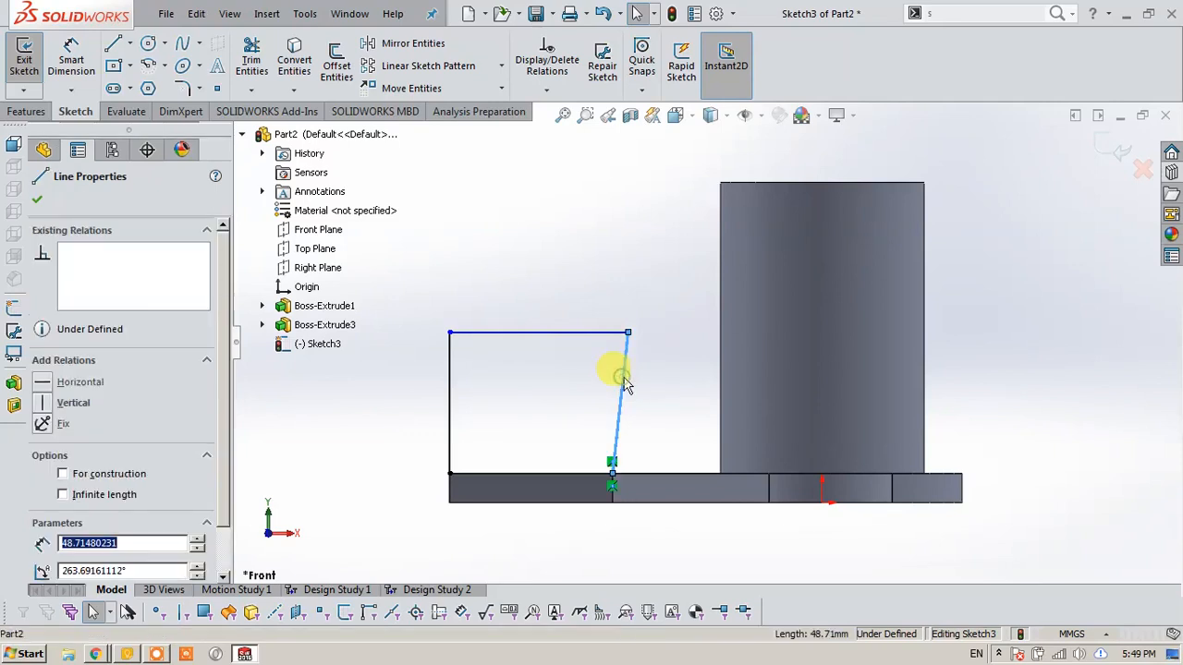
left_click(694, 320)
Check the end lug's rounded profile and dimensions on the drawing in Chrome.
left_click(545, 377)
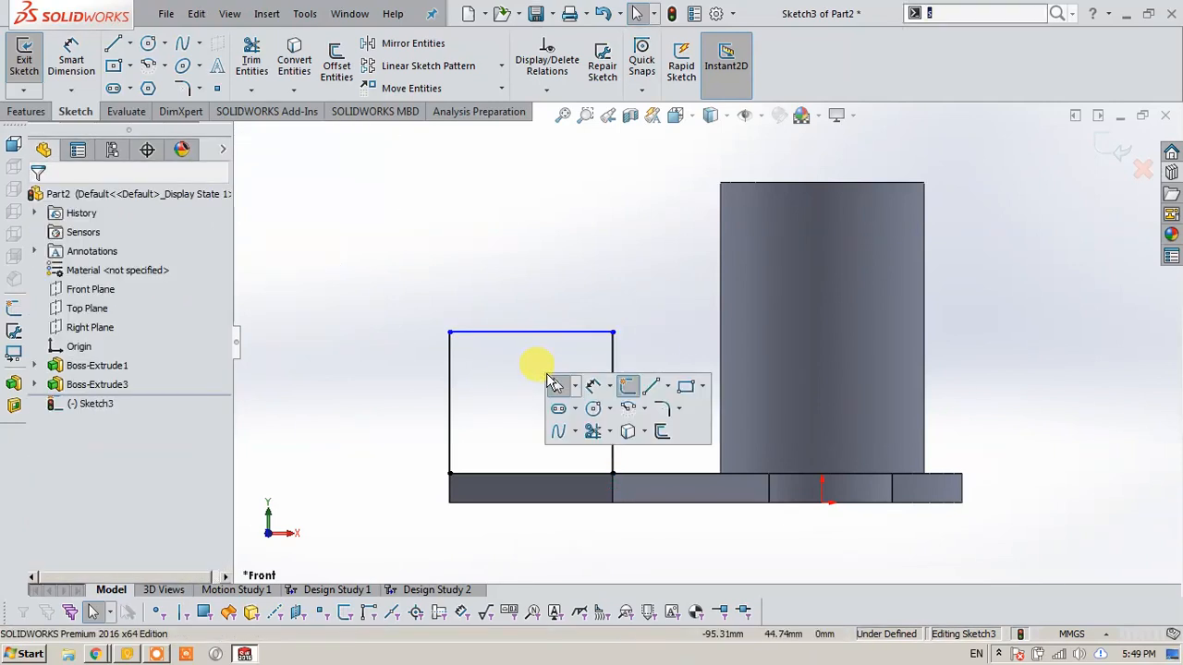
left_click_drag(524, 335, 552, 316)
left_click(96, 654)
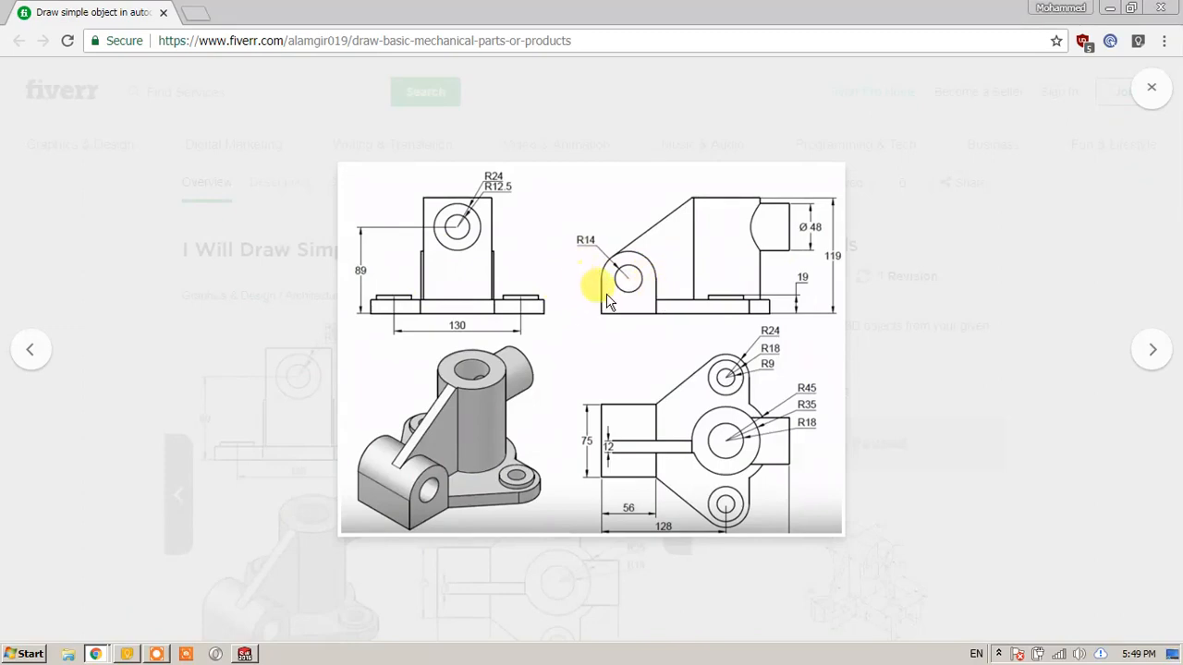
Switch to SOLIDWORKS and dimension the height of the sketched rectangle on the base plate as 50 mm.
left_click(243, 655)
key("s")
left_click(547, 385)
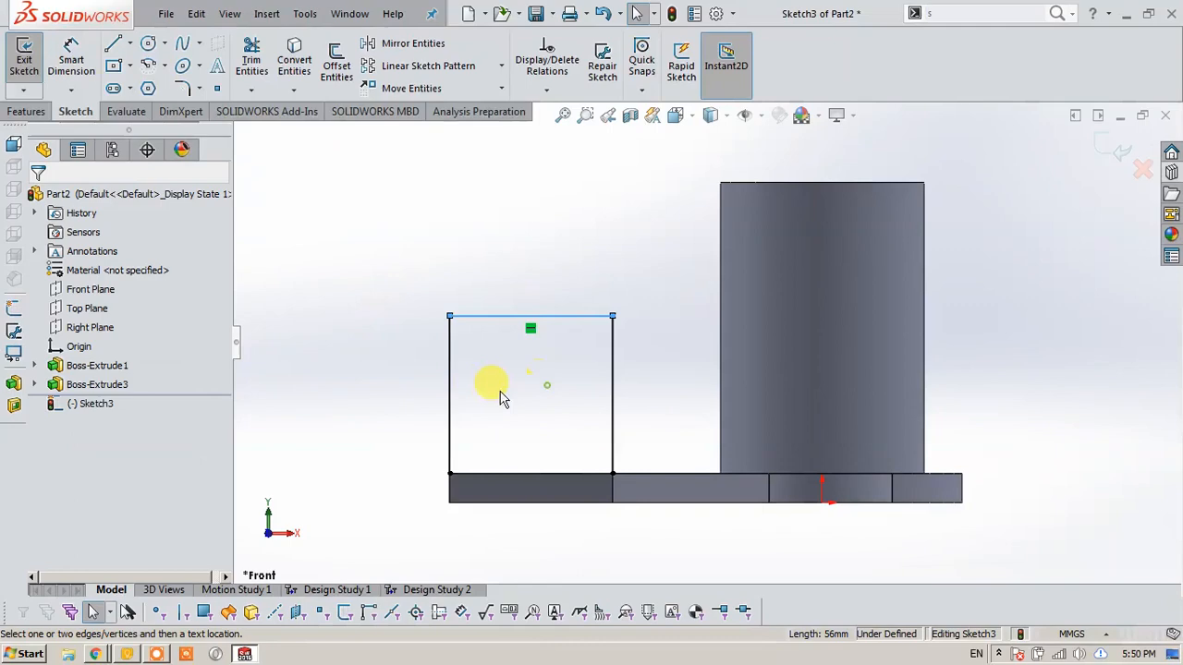
left_click(450, 389)
left_click(404, 395)
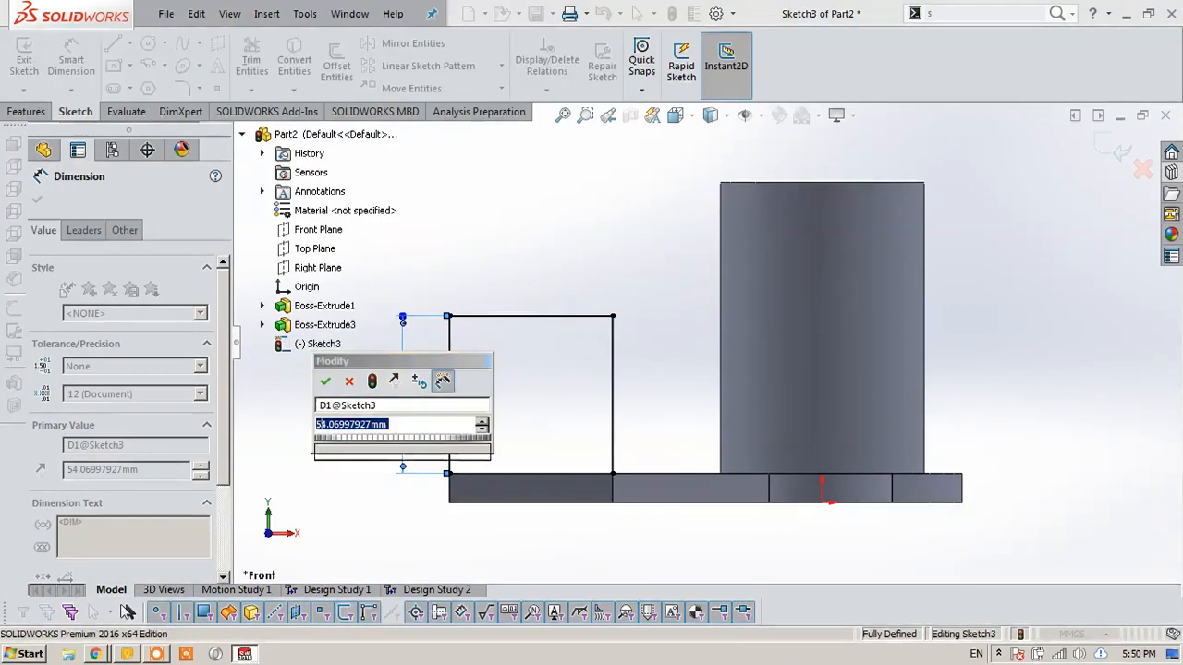
type("50")
key("Return")
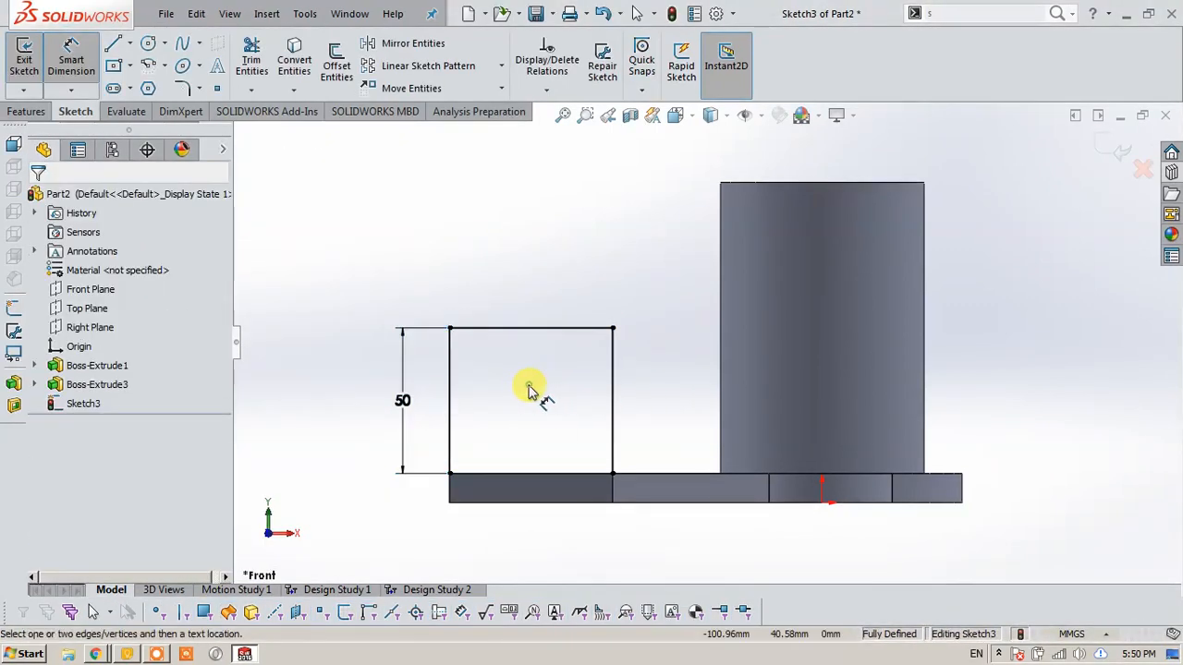
Trim away the upper horizontal line of the rectangle.
key("s")
left_click(565, 444)
mouse_move(536, 272)
left_mouse_down()
mouse_move(506, 379)
mouse_move(593, 293)
left_mouse_up()
Sketch a circle about 41 mm in diameter, centred between the two vertical lines at the height of their upper ends.
key("s")
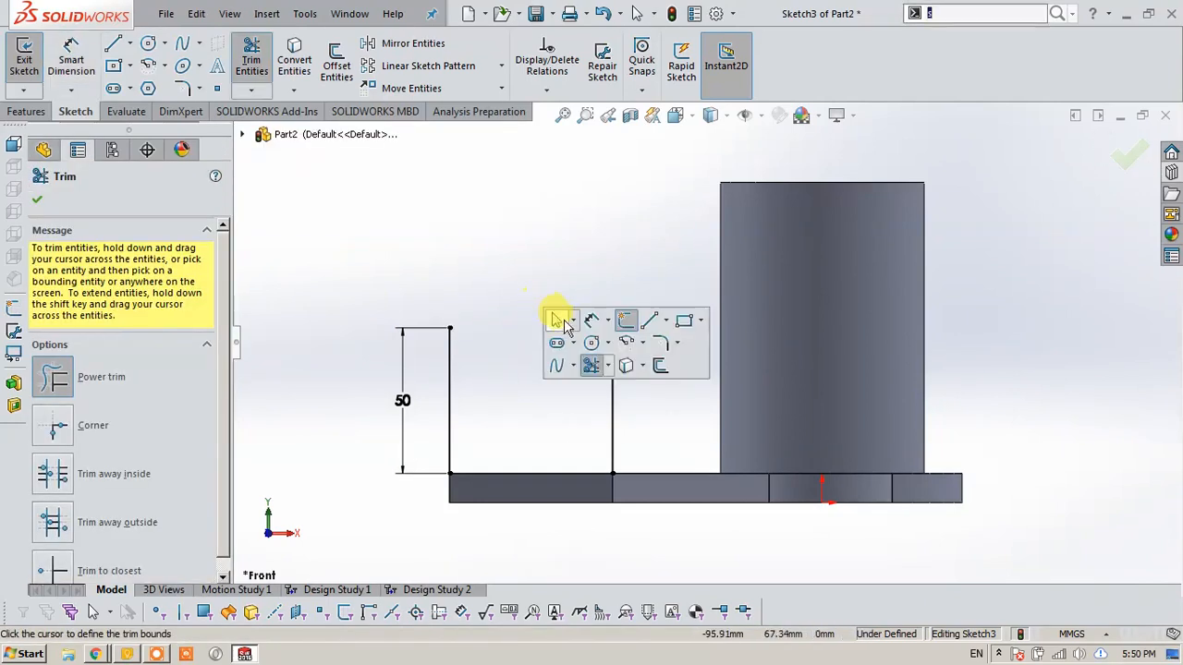
left_click(591, 343)
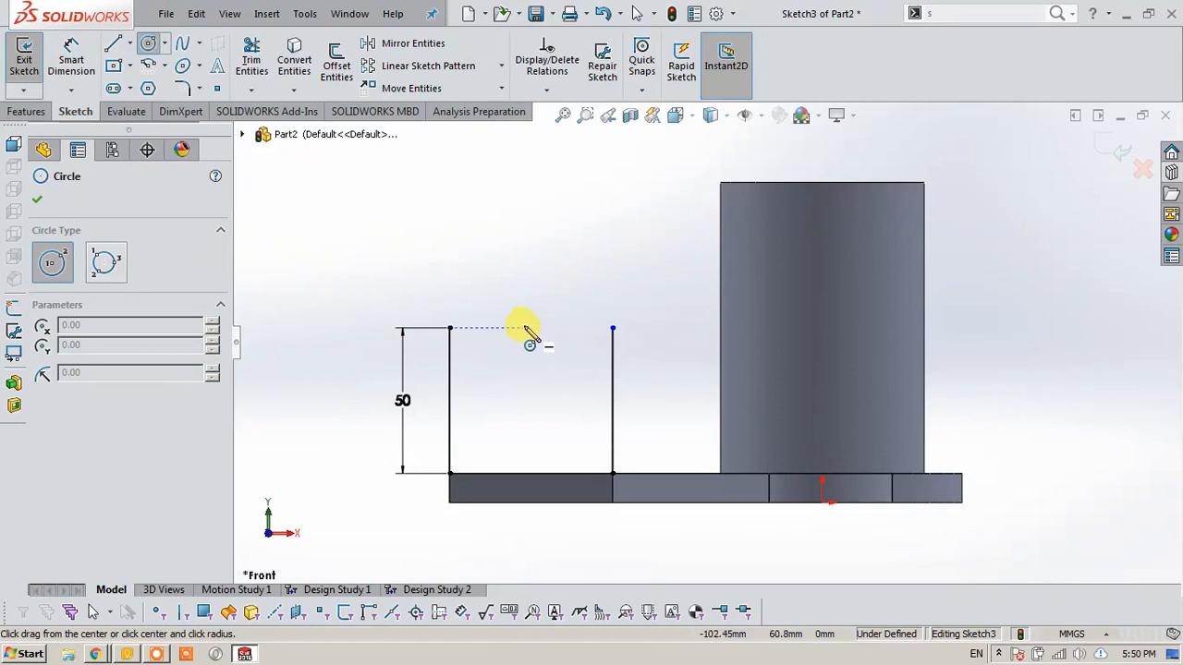
left_click(528, 327)
left_click(560, 384)
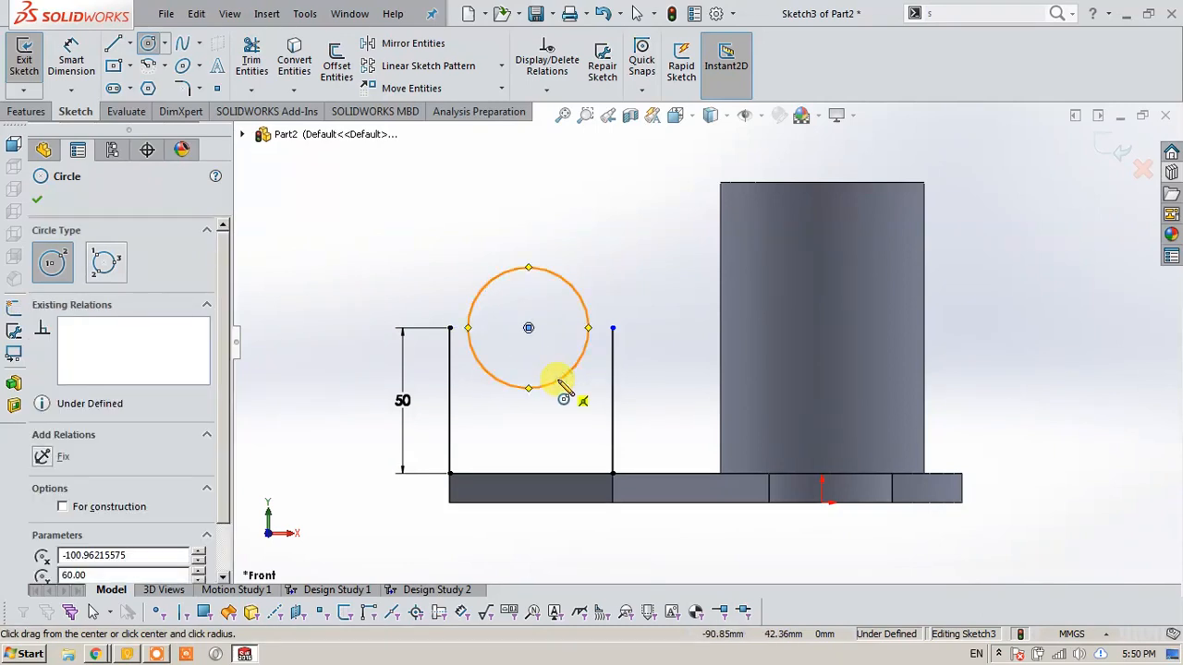
key("Escape")
Add tangent relations between the circle and both vertical lines.
left_click(471, 335)
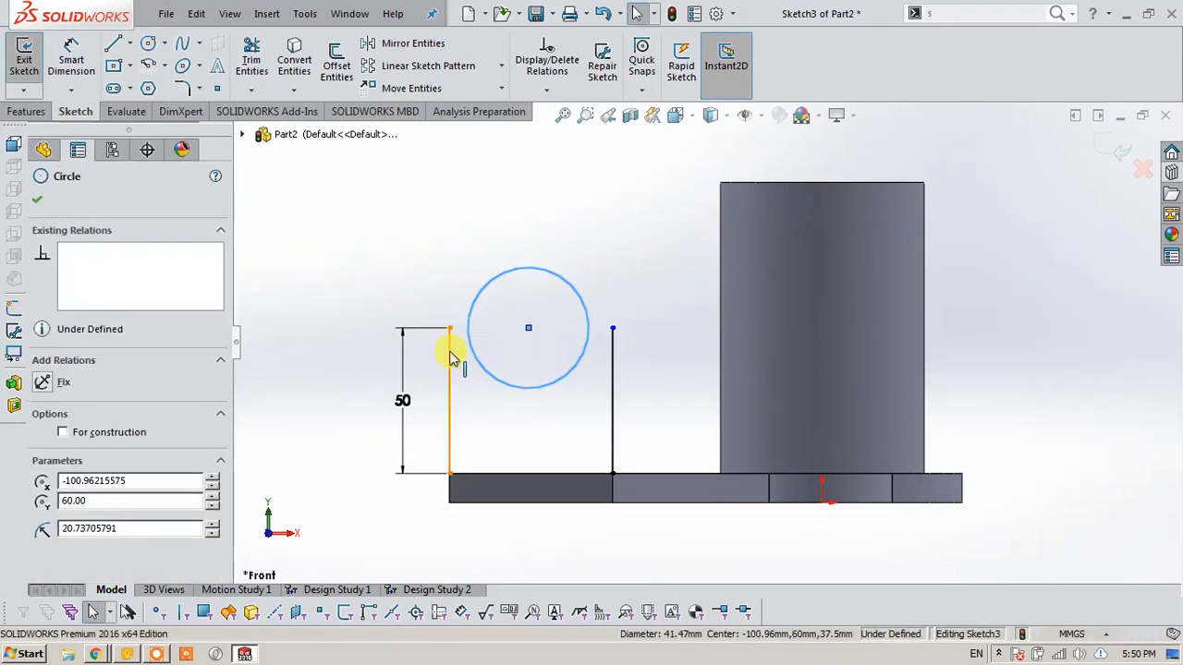
left_click(450, 345, "ctrl")
left_click(500, 293)
left_click(573, 462)
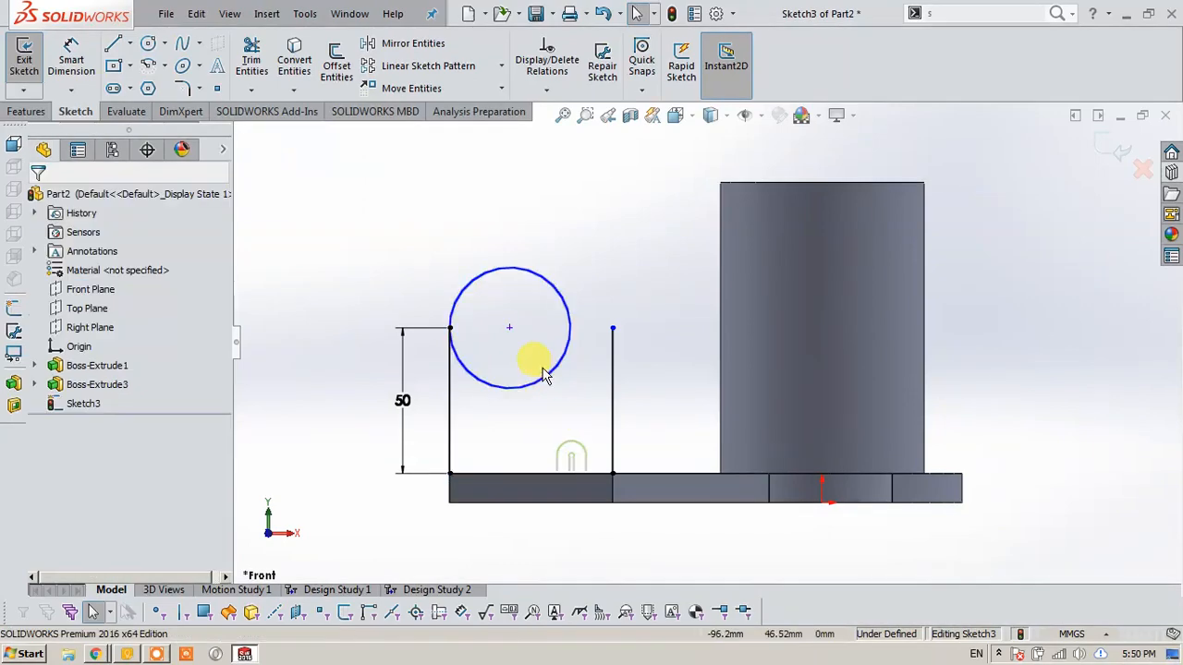
left_click(551, 370)
left_click(613, 356, "ctrl")
left_click(661, 288)
left_click(573, 227)
Stretch the right vertical line upward past the circle and trim the excess back to the tangent point.
left_click_drag(614, 335, 647, 239)
key("s")
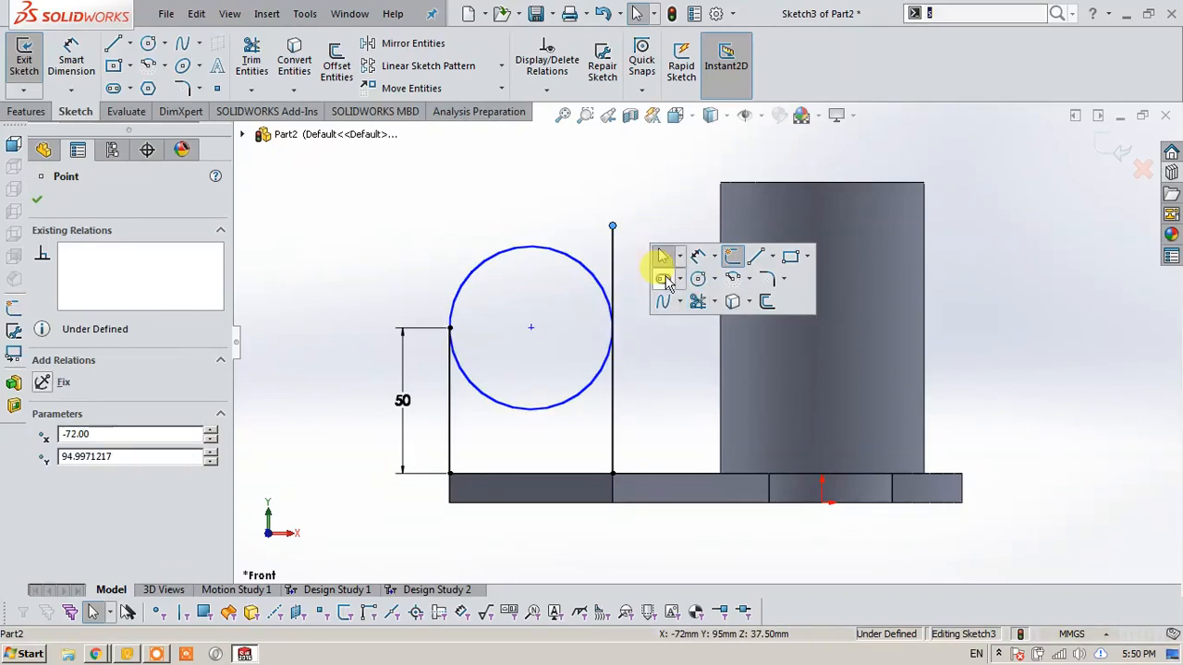
left_click(697, 302)
left_click_drag(601, 277, 647, 287)
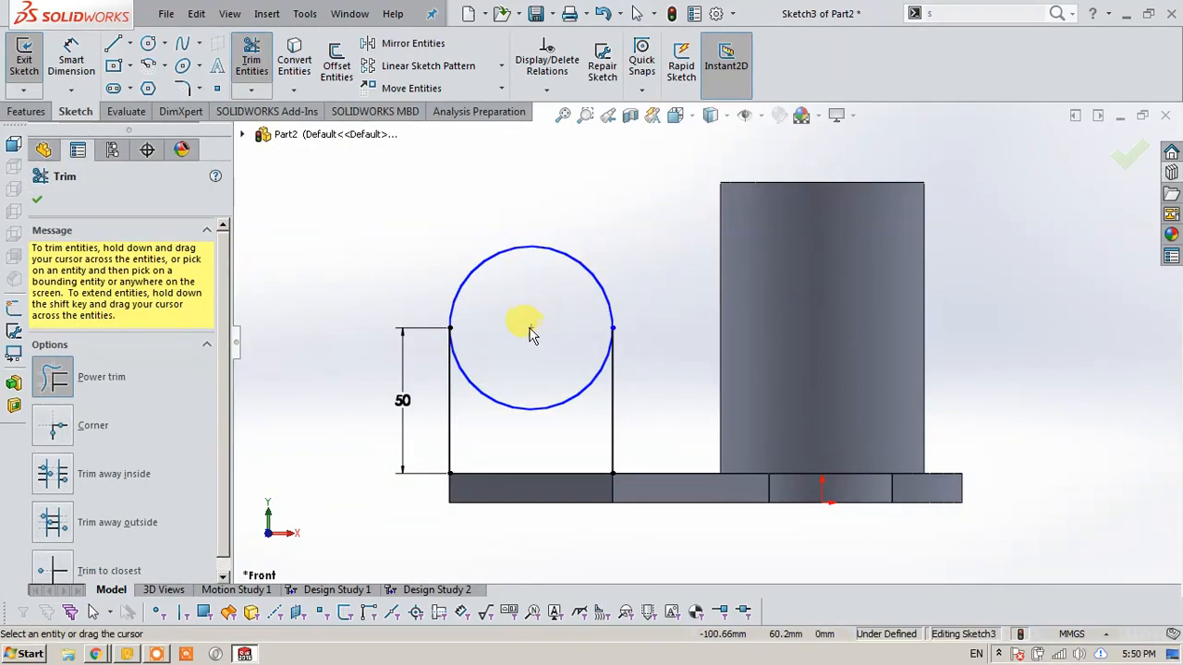
key("Escape")
left_click(584, 275)
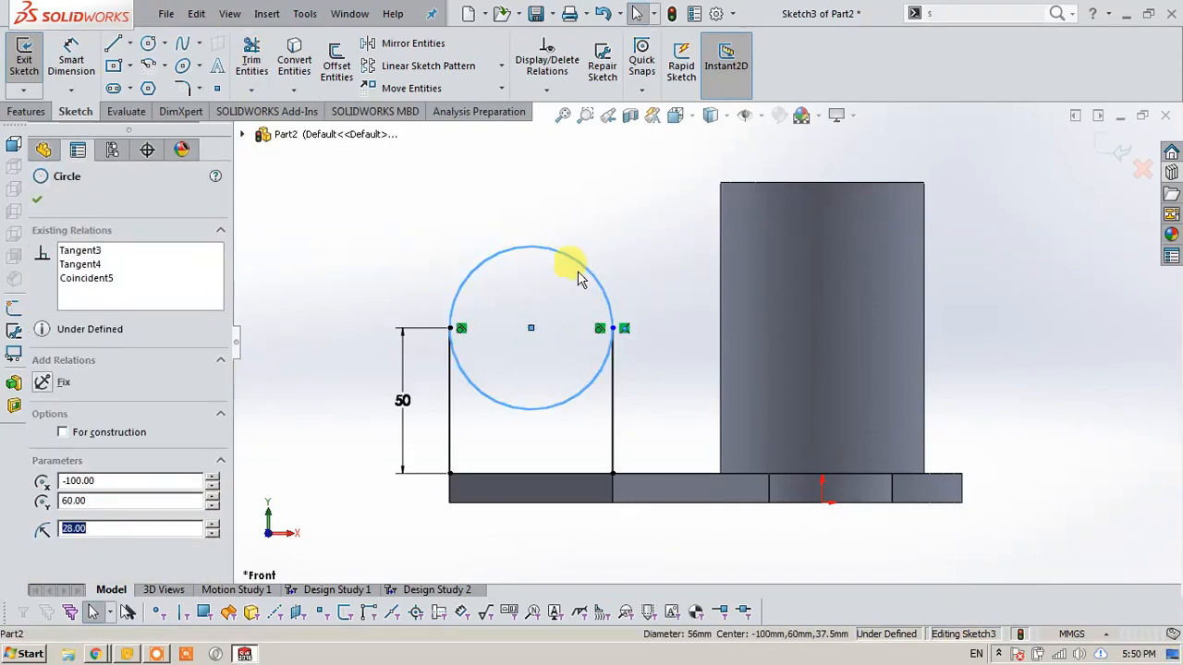
key("Escape")
Trim away the lower half of the circle, leaving a round-topped lug profile.
key("s")
left_click(616, 348)
left_click_drag(557, 368, 561, 425)
Sketch a hole circle concentric with the lug's arc and dimension its diameter as 25 mm.
key("s")
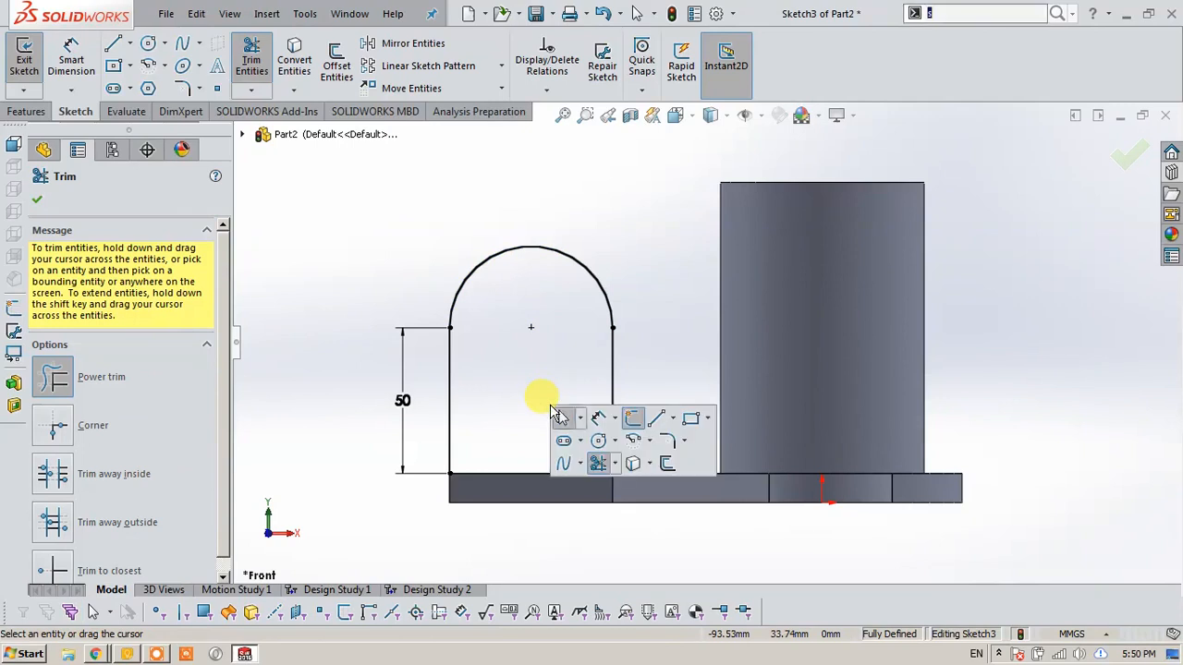
left_click(597, 440)
left_click(531, 328)
left_click(562, 358)
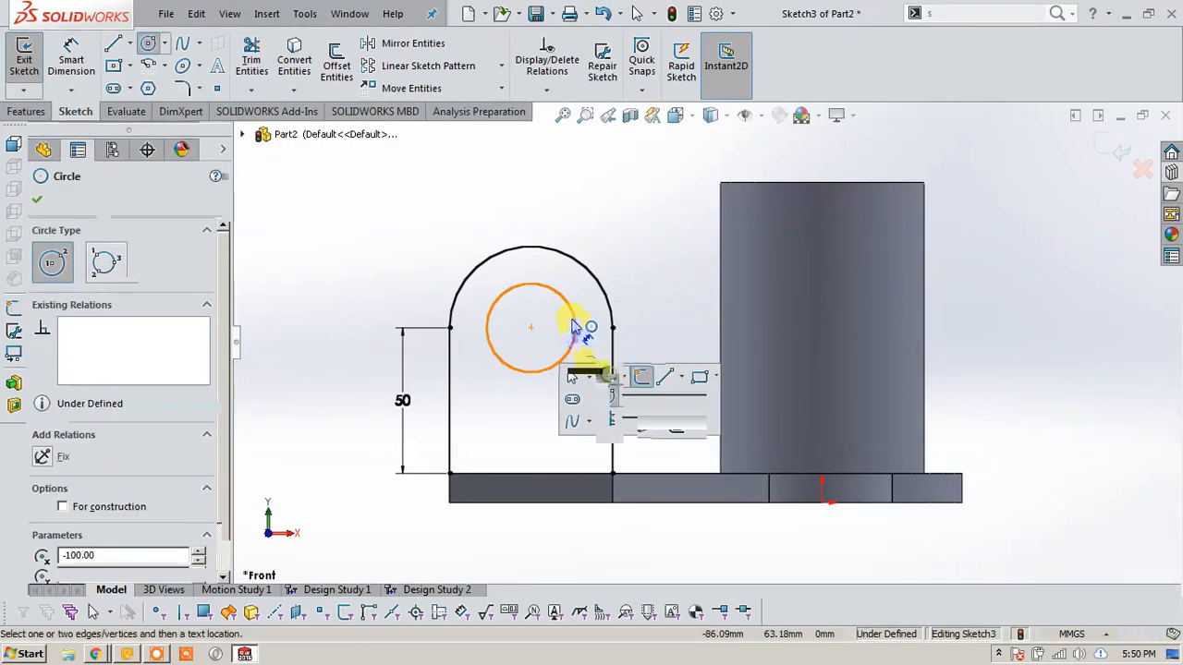
left_click(573, 326)
left_click(663, 194)
type("25")
key("Return")
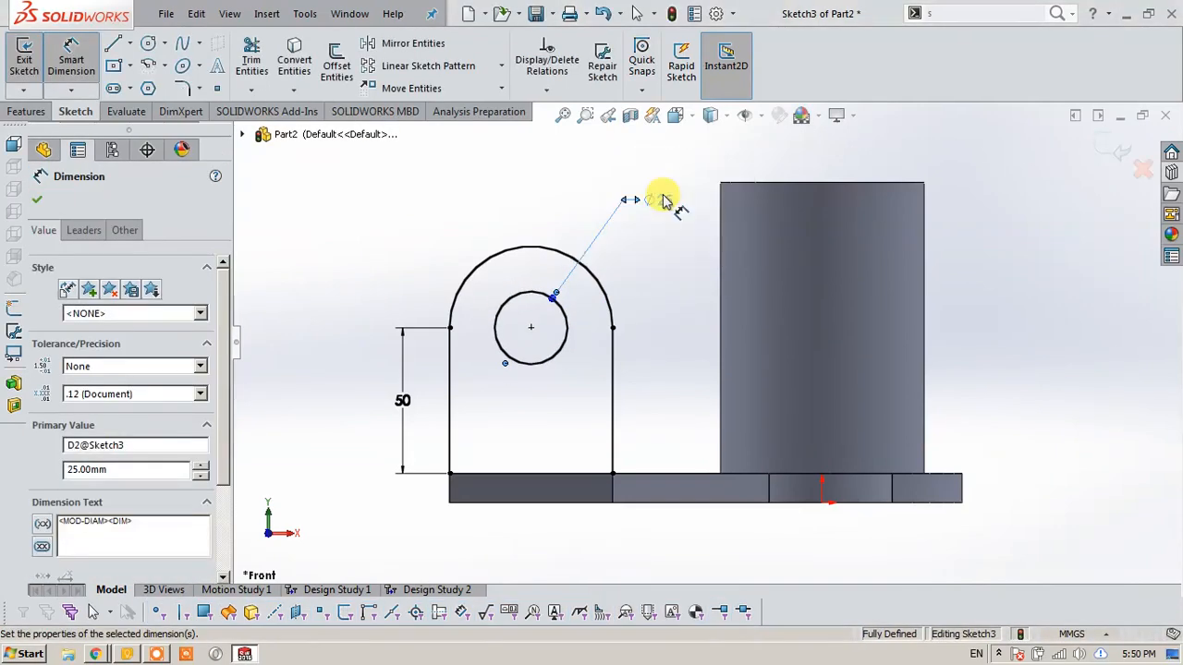
Check the hole size on the reference drawing, set the hole's diameter to 28 mm and exit the sketch.
left_click(98, 625)
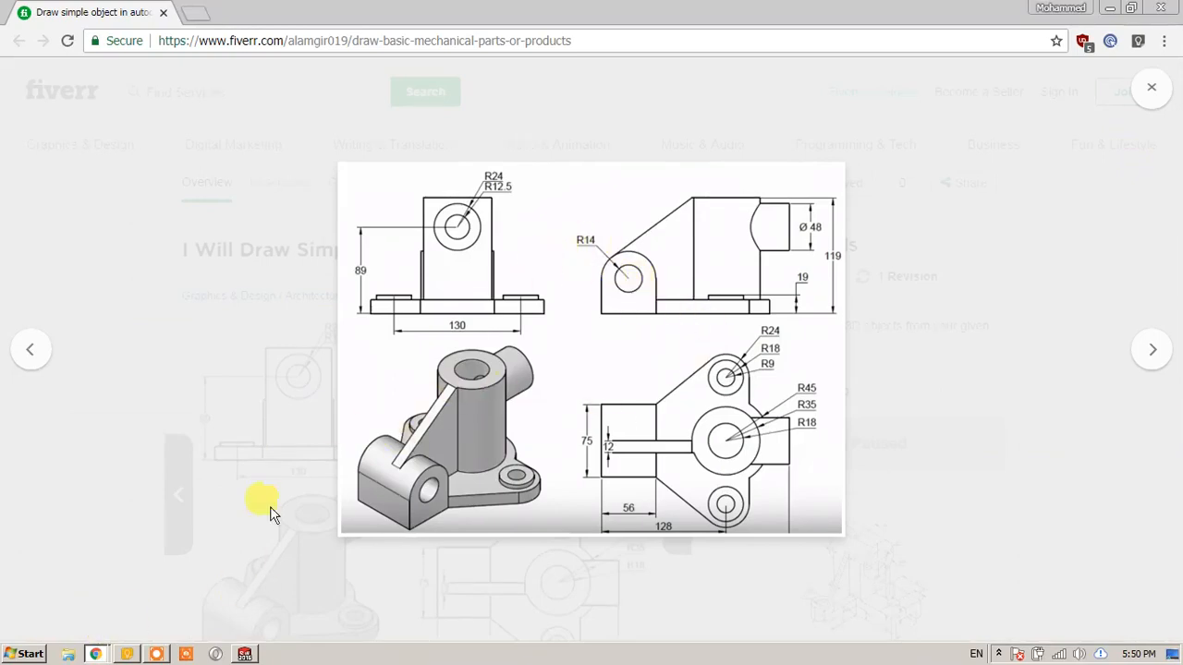
left_click(245, 653)
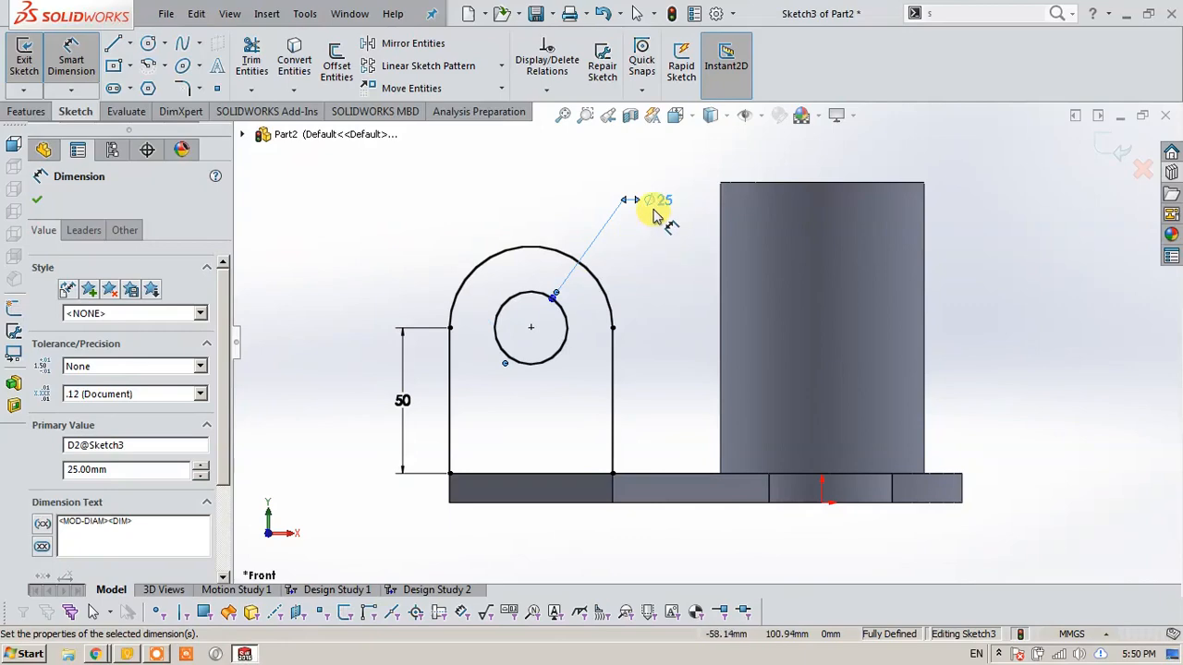
left_click(663, 208)
key("Return")
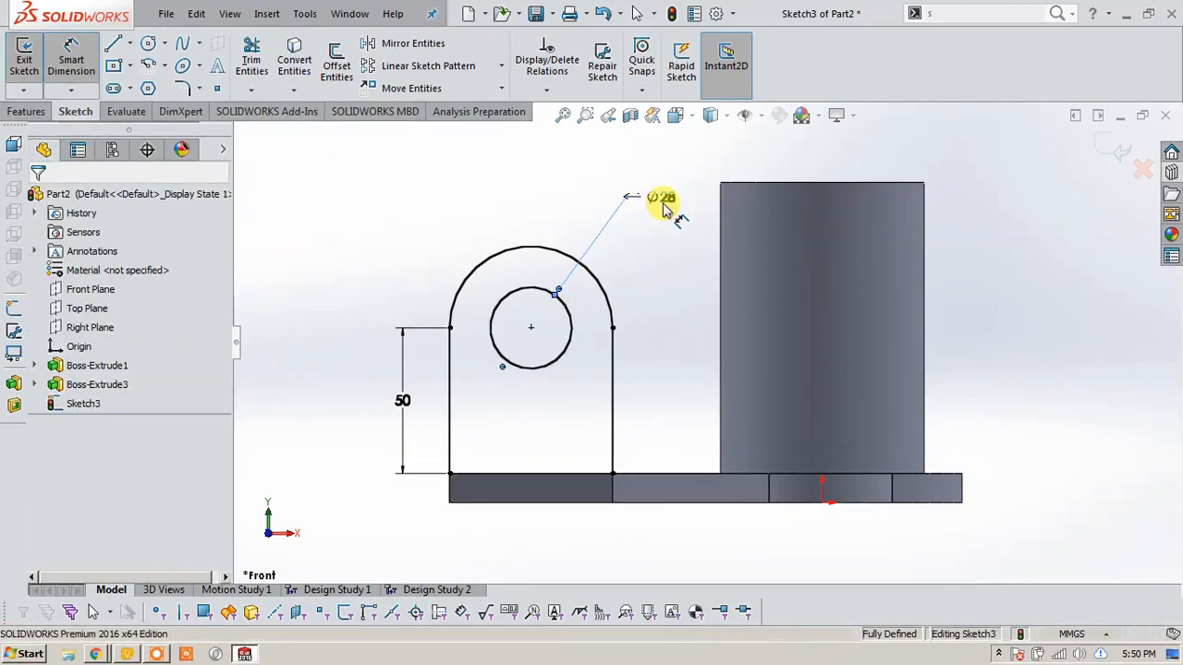
middle_click_drag(391, 232, 430, 250)
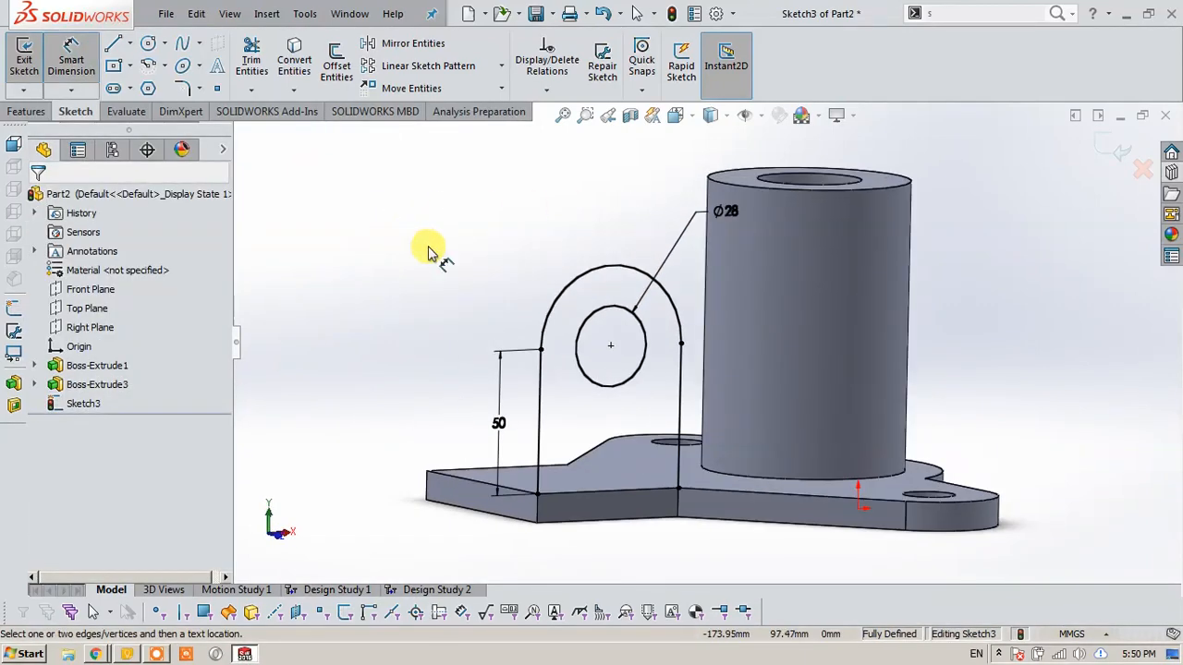
key("s")
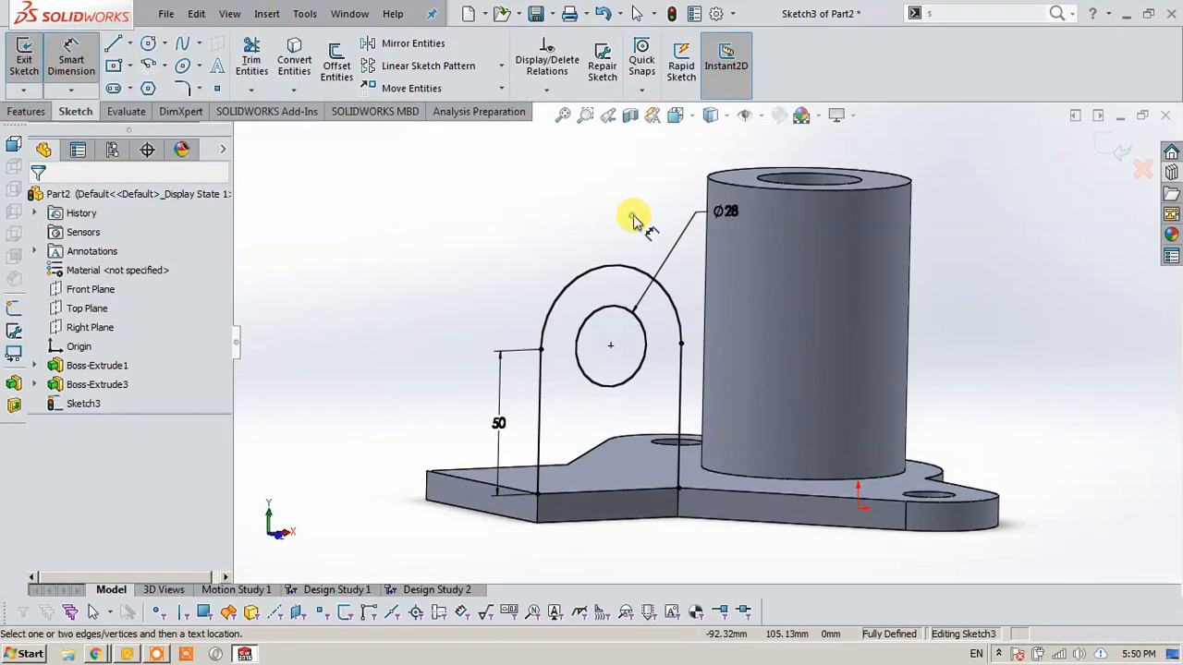
left_click(1121, 148)
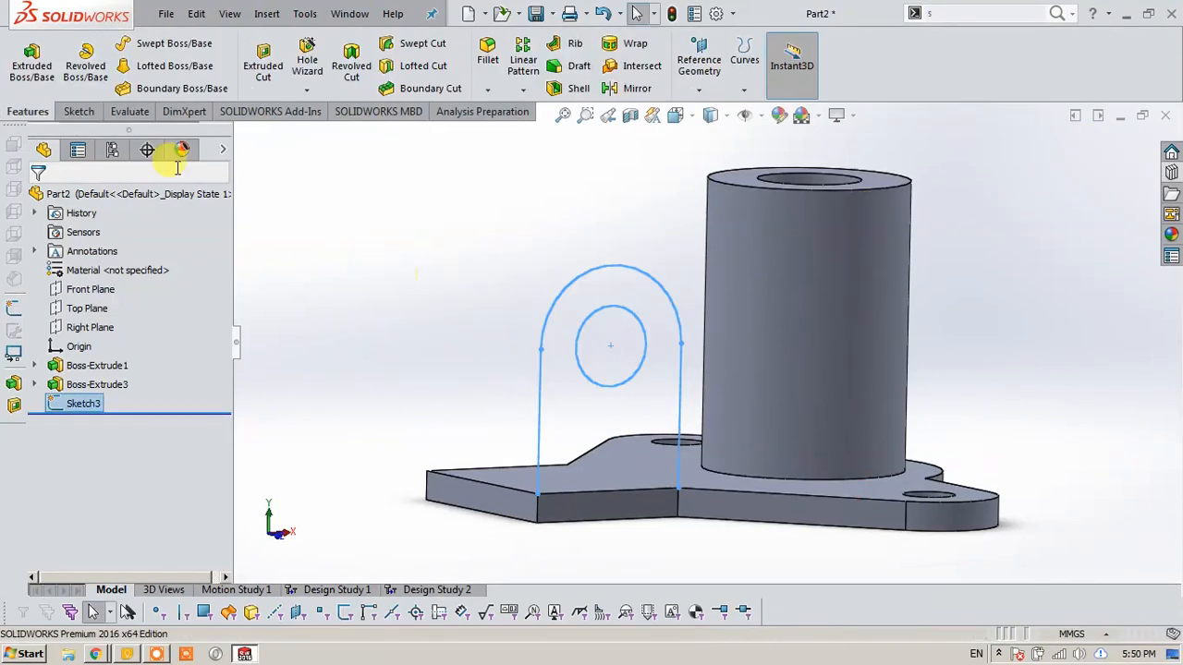
Extrude the lug region around the hole in the reversed direction, Up To Surface, ending at the base plate's opposite side face with Merge result enabled.
left_click(34, 63)
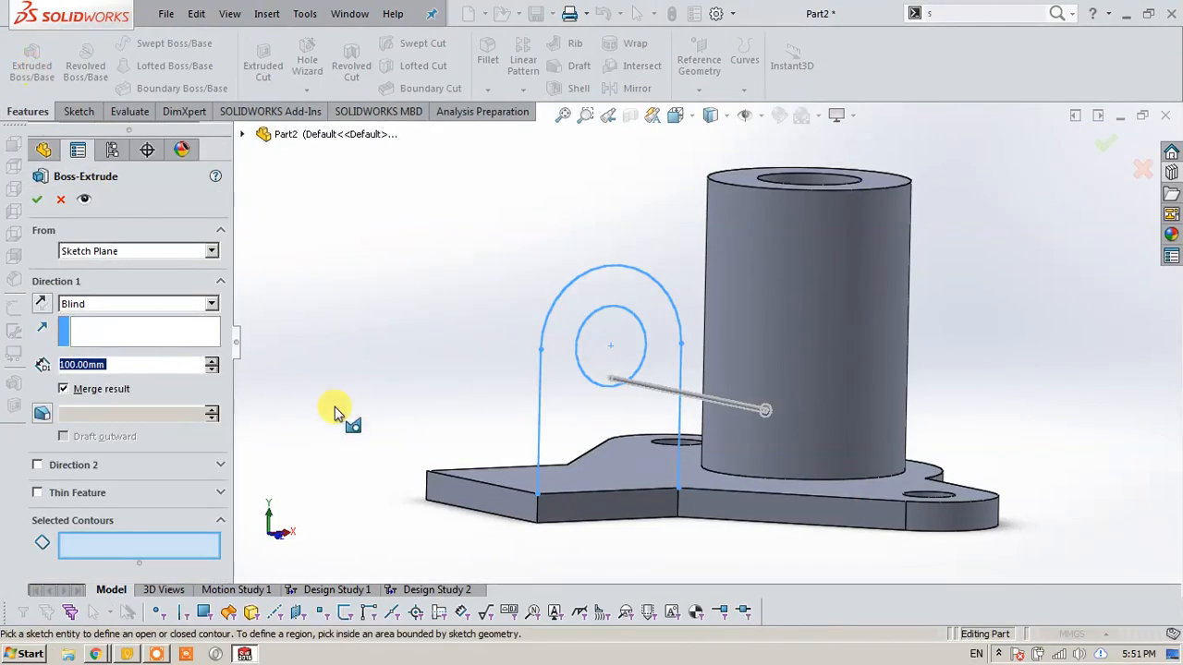
left_click(580, 392)
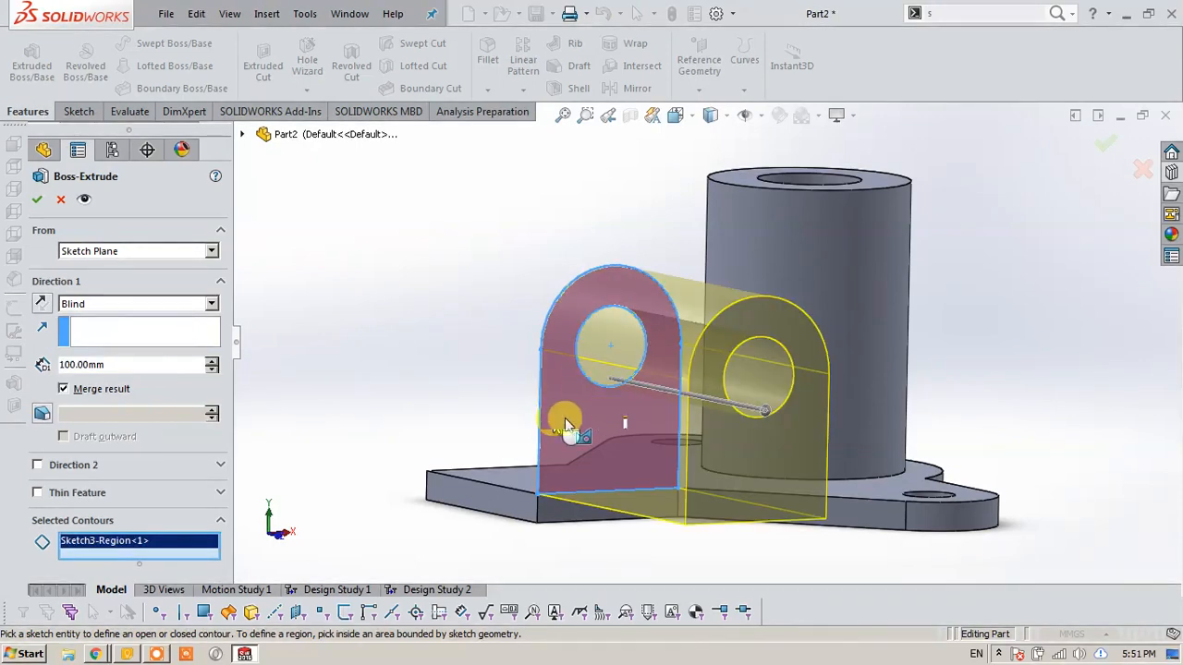
left_click(41, 305)
left_click(146, 303)
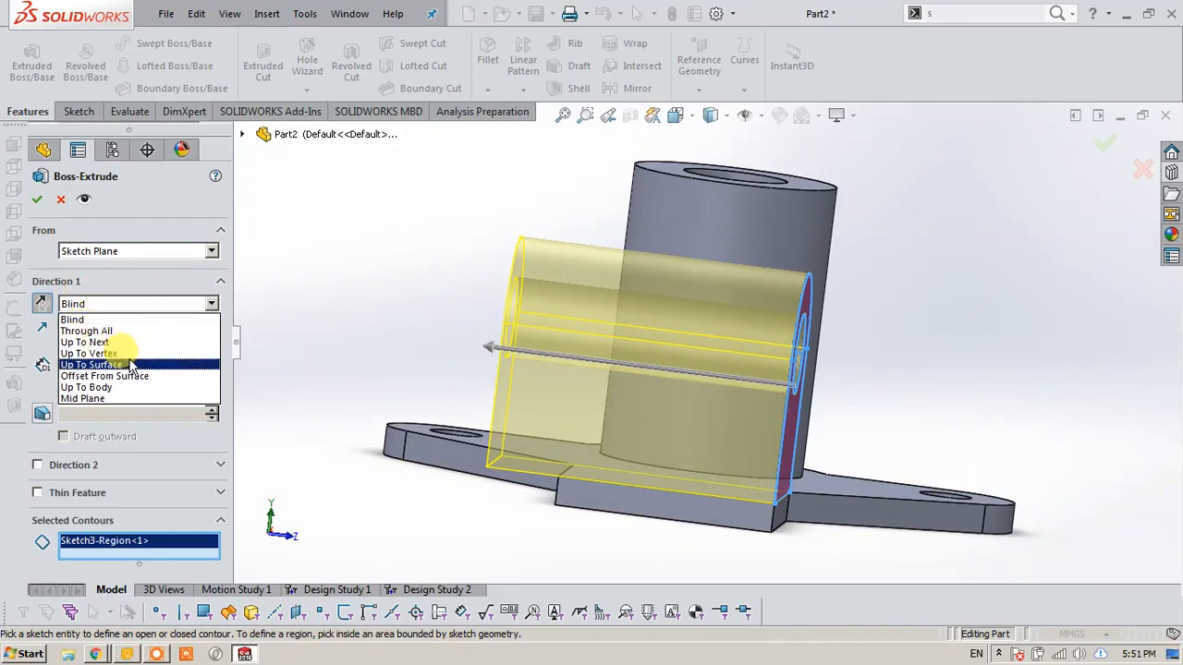
left_click(132, 367)
middle_click_drag(436, 502, 470, 523)
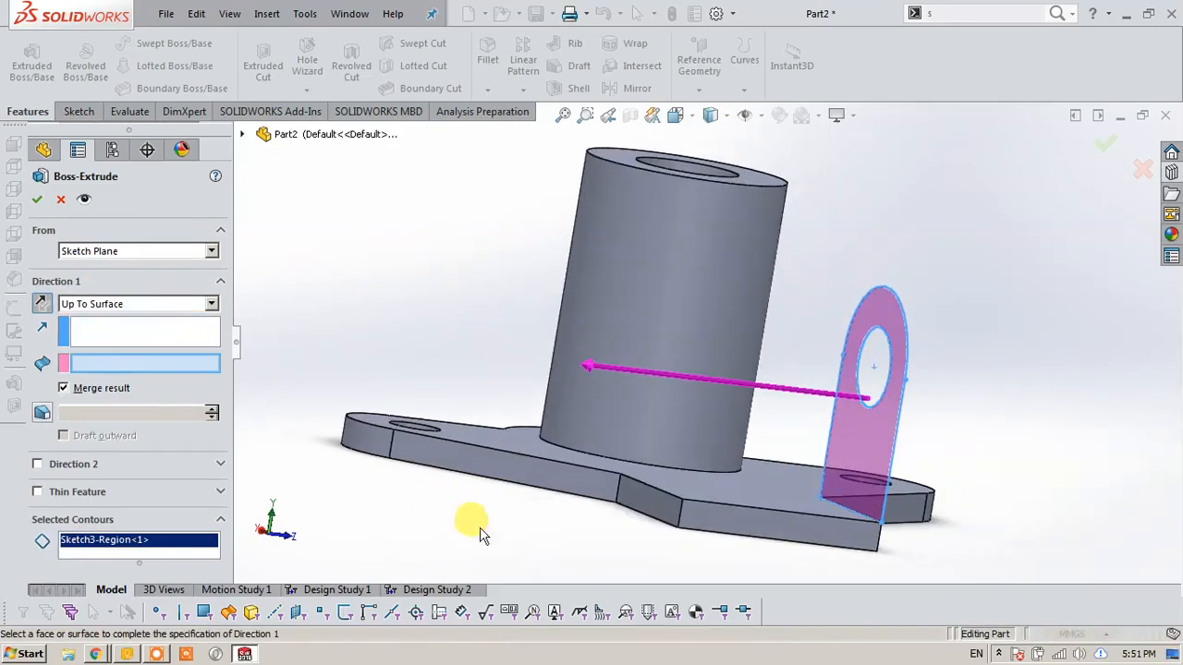
left_click(644, 513)
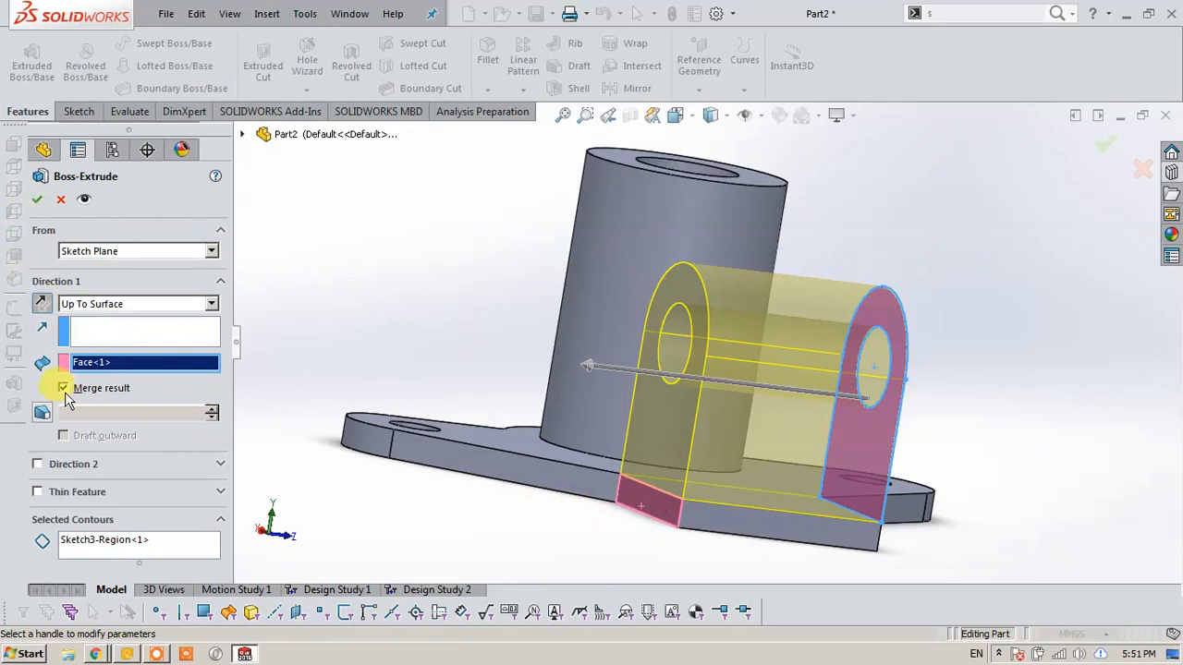
middle_click_drag(554, 502, 625, 536)
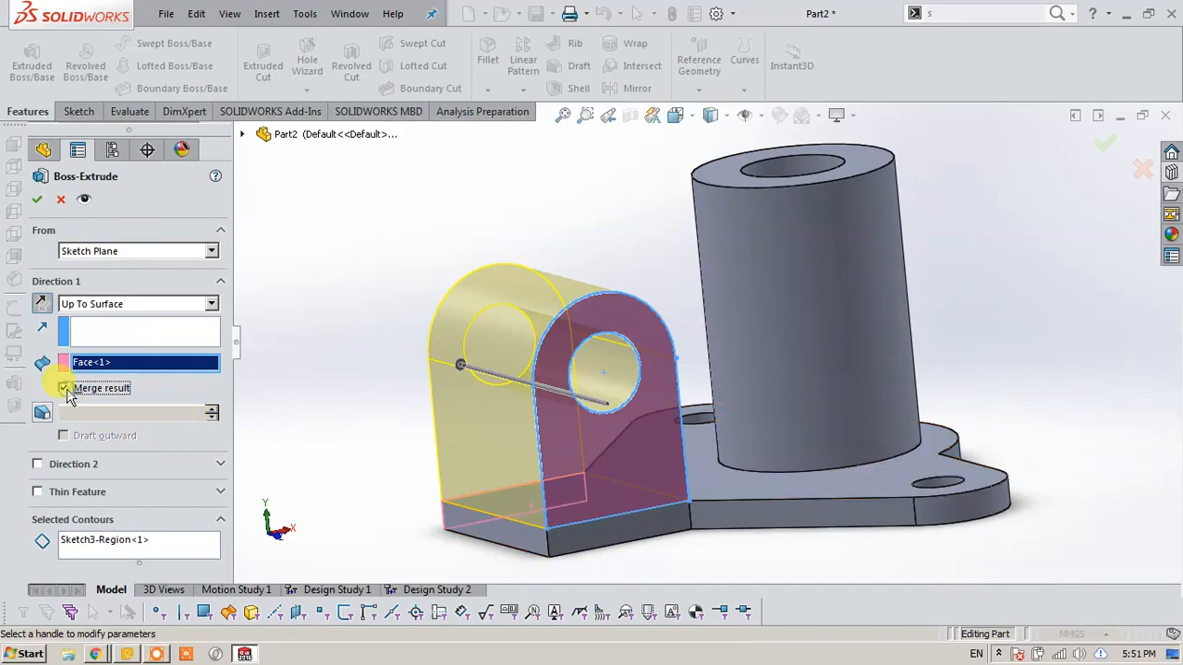
left_click(37, 200)
Edit the lug's extrusion to turn off Merge result.
middle_click_drag(560, 528, 555, 473)
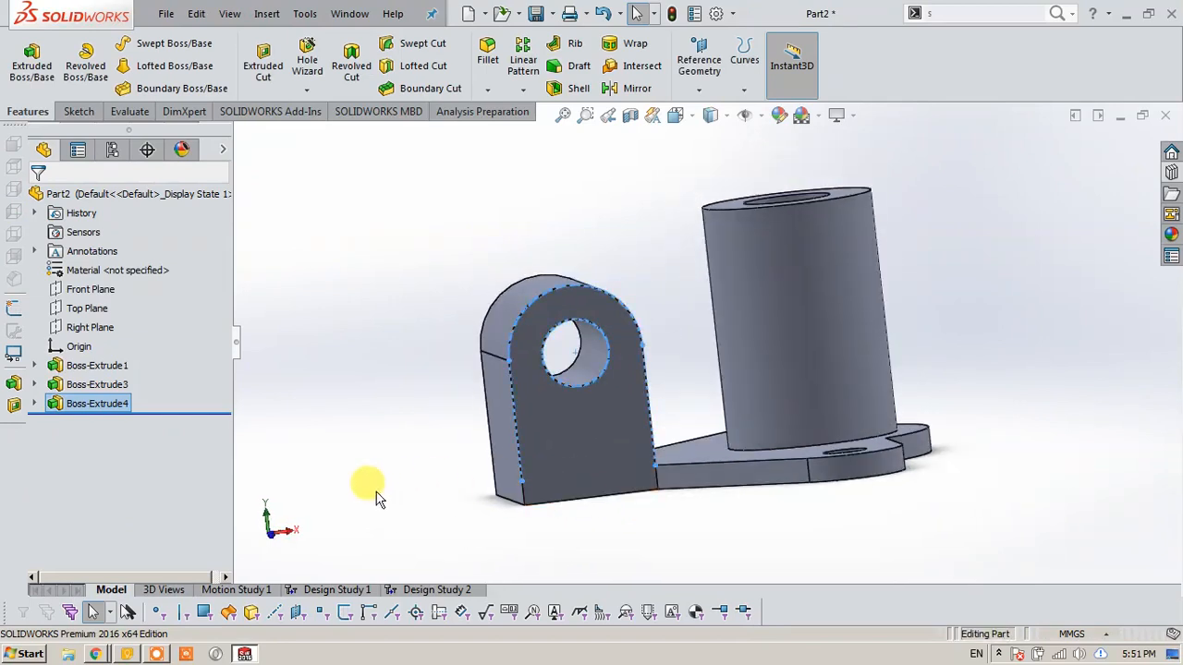
left_click(118, 403)
left_click(123, 370)
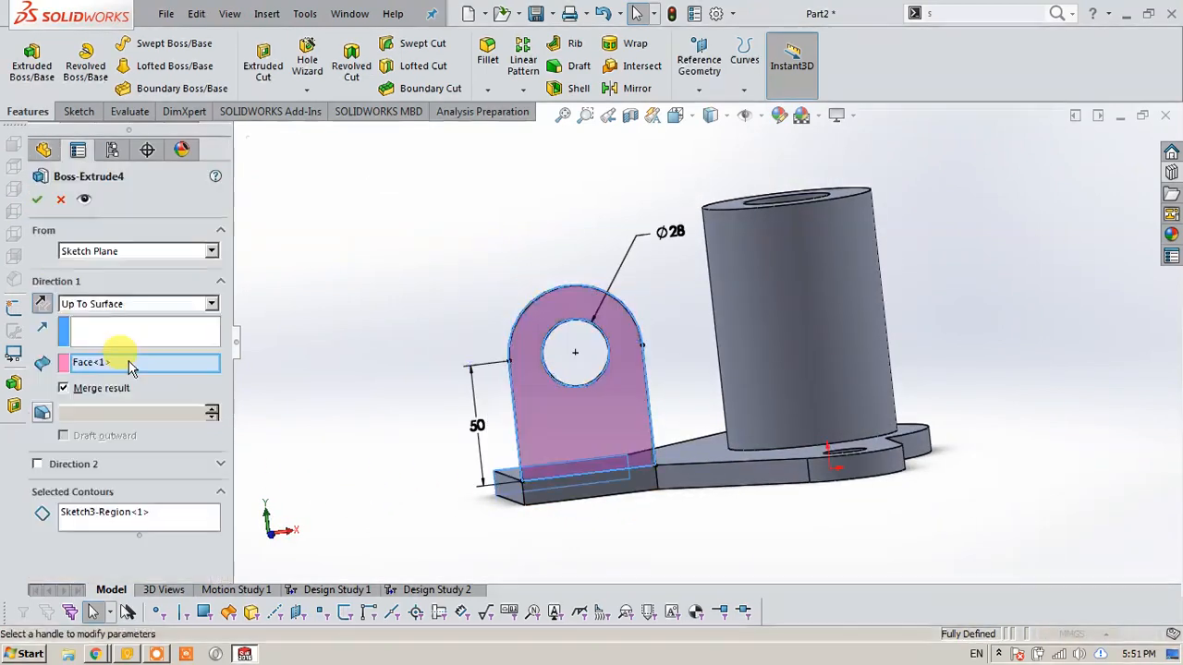
left_click(37, 200)
middle_click_drag(330, 370, 502, 462)
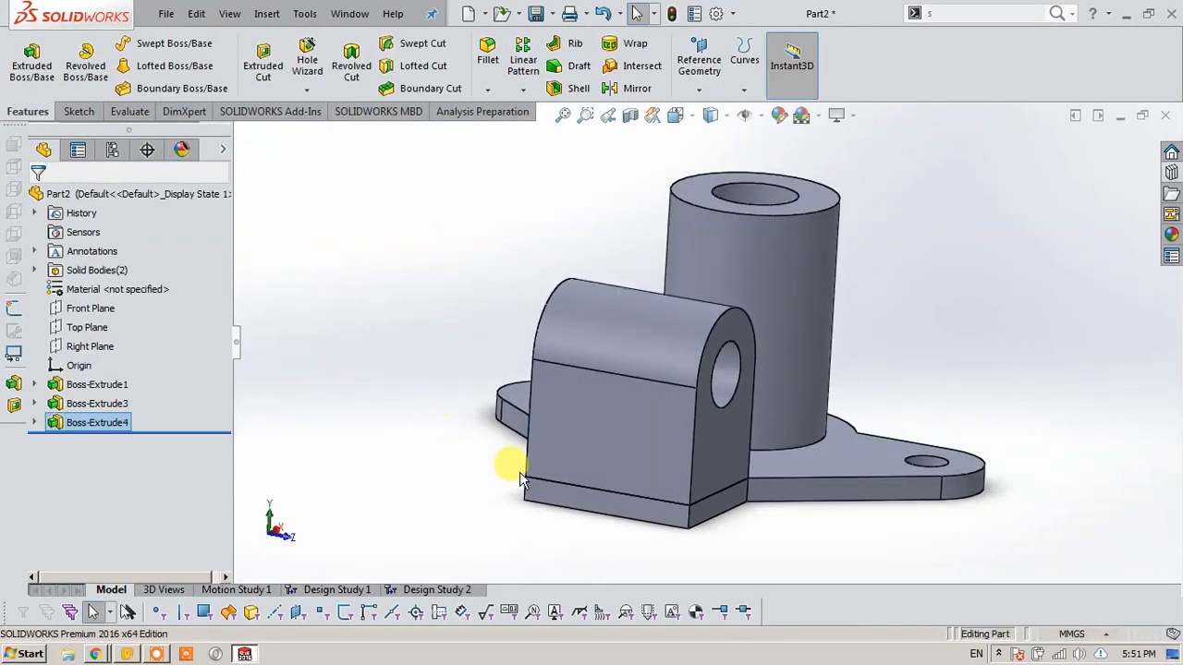
Expand the solid bodies list and inspect the separate base and lug bodies.
left_click(35, 270)
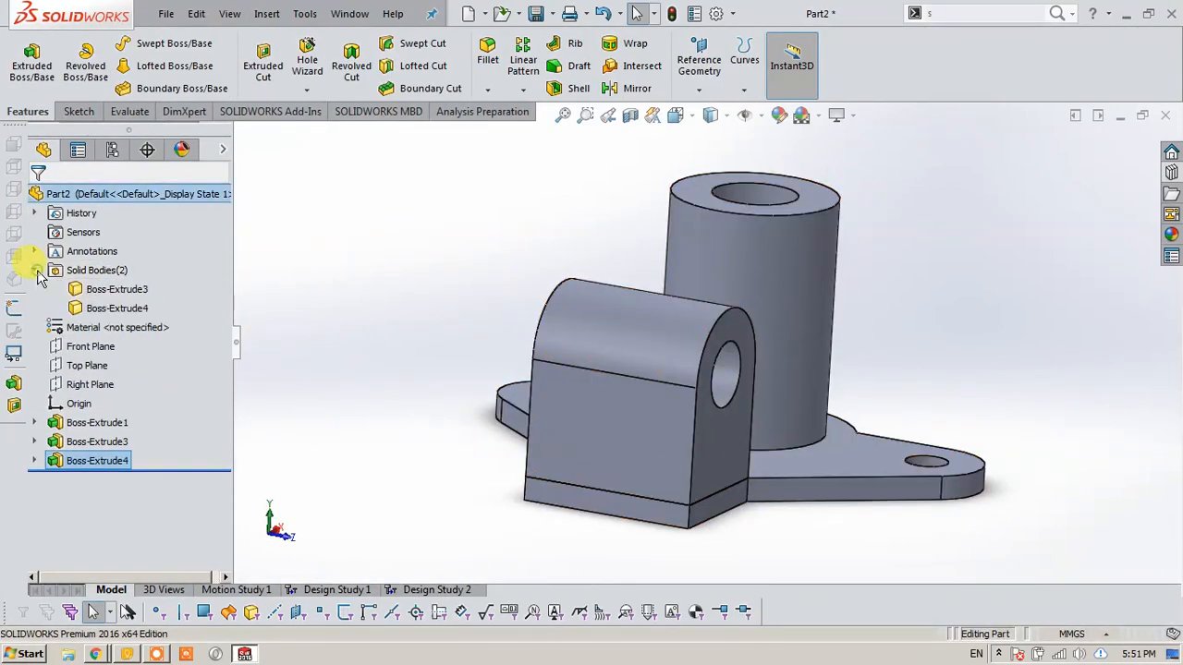
left_click(83, 292)
middle_click_drag(475, 401, 388, 421)
left_click(130, 308)
Edit the lug's extrusion to turn Merge result back on, joining it with the base.
left_click(76, 460)
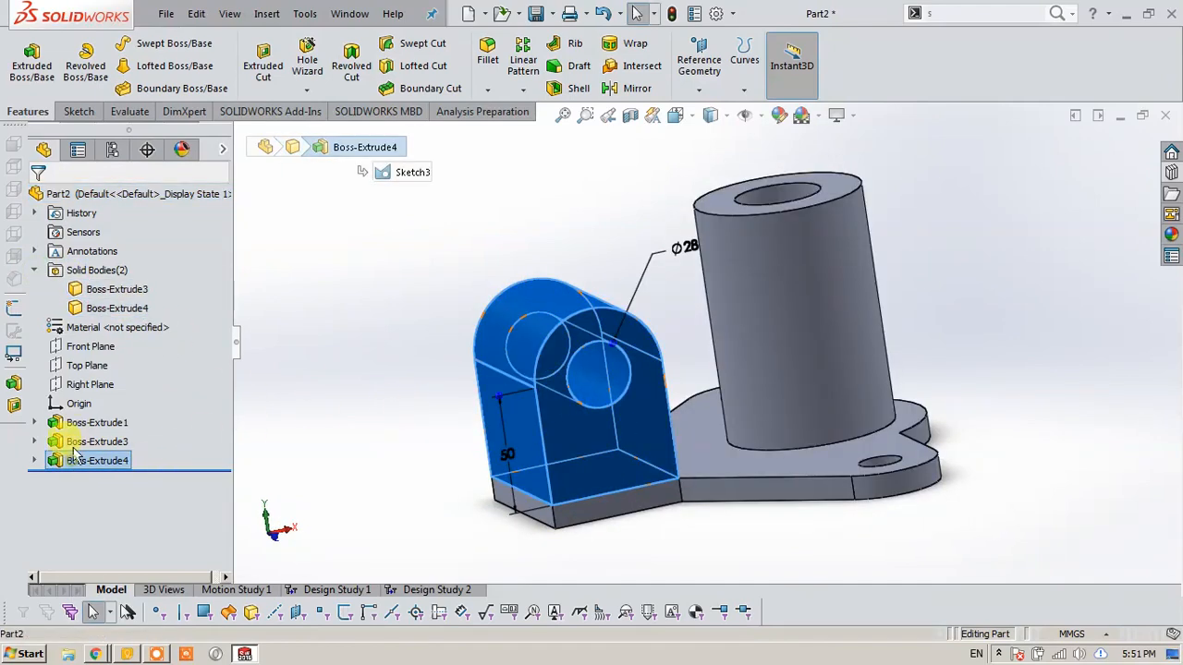
left_click(79, 411)
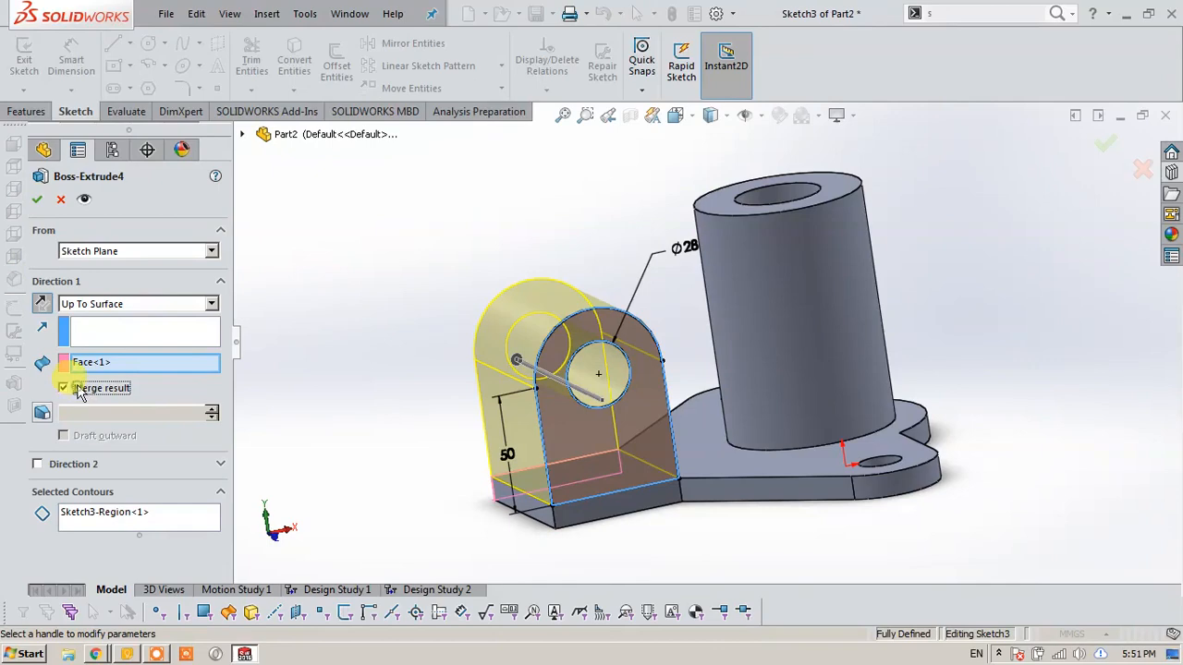
middle_click_drag(353, 360, 314, 582)
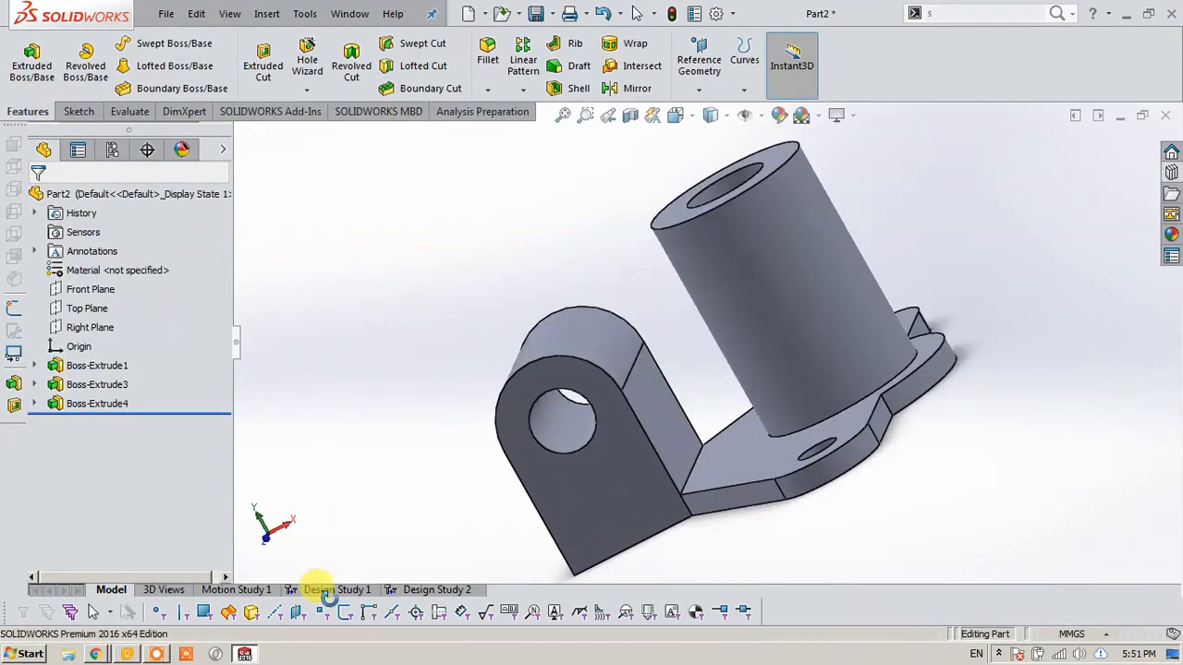
Consult the reference drawing and compare it with the model.
left_click(96, 654)
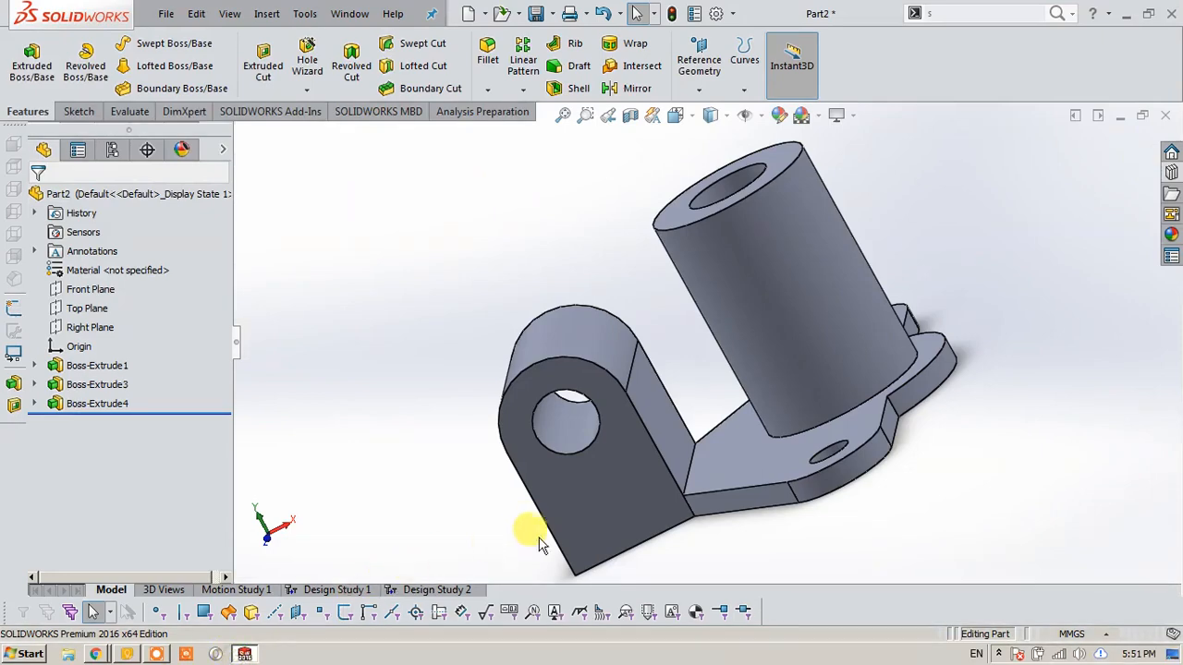
mouse_move(527, 527)
middle_mouse_down()
mouse_move(523, 509)
mouse_move(604, 495)
middle_mouse_up()
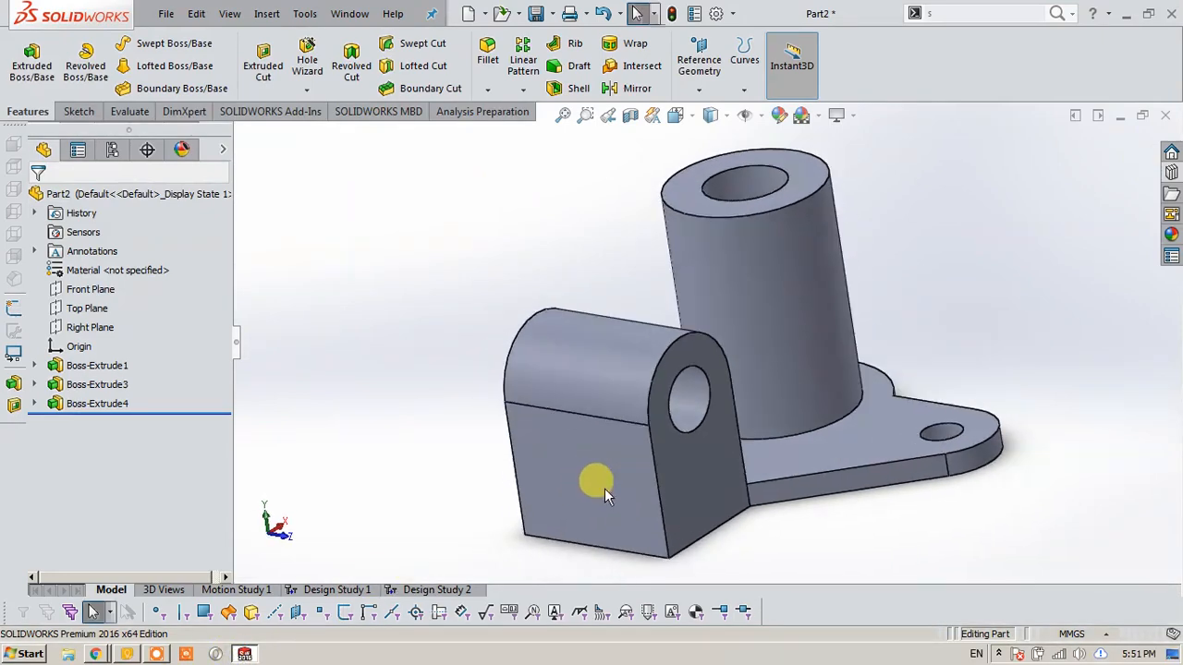
Set the height dimension of the lug's straight sides to 35 mm and rebuild the part.
left_click(604, 494)
middle_click_drag(397, 462, 527, 352)
left_click(528, 351)
middle_click_drag(422, 435, 397, 354)
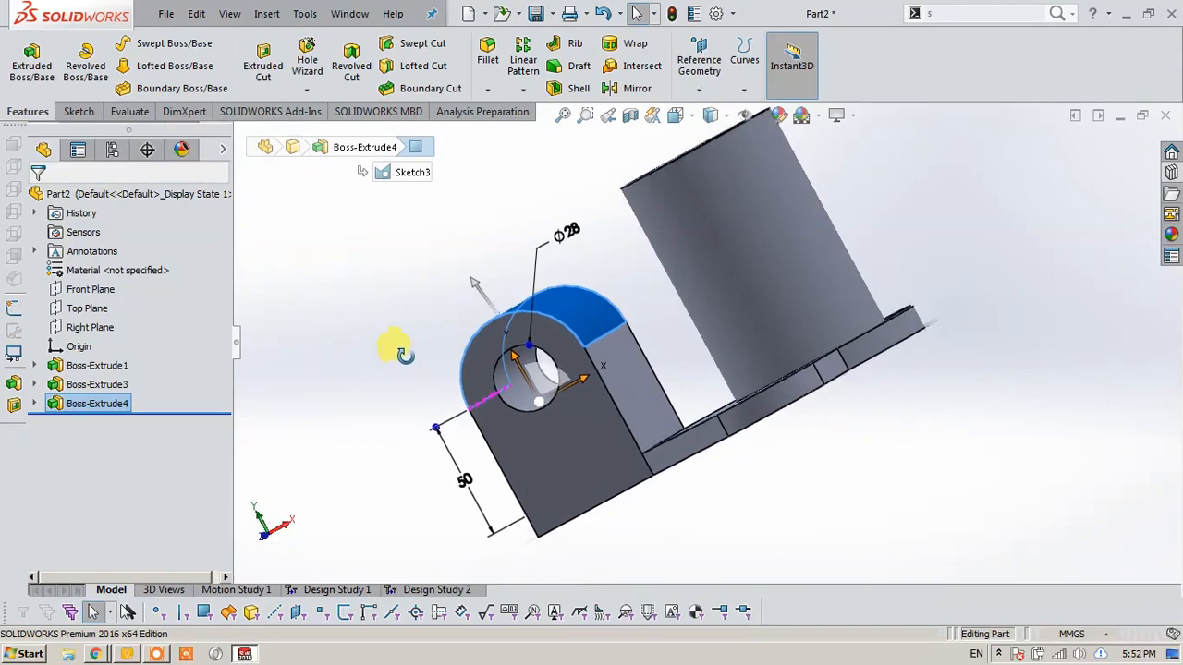
left_click(462, 481)
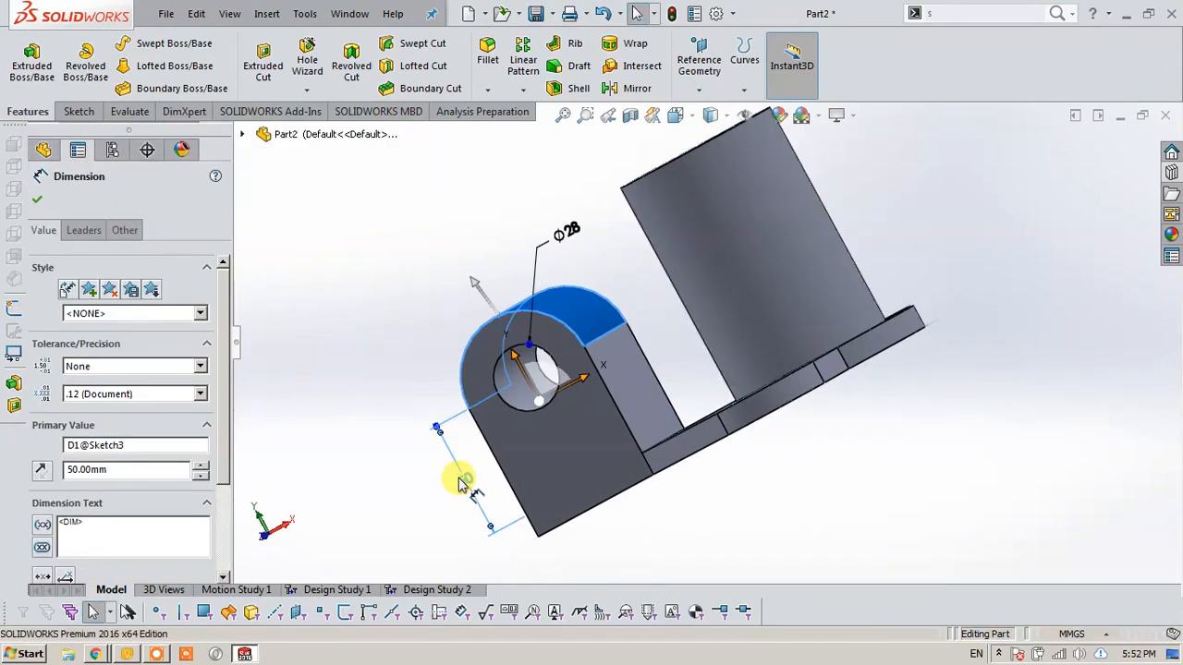
double_click(465, 482)
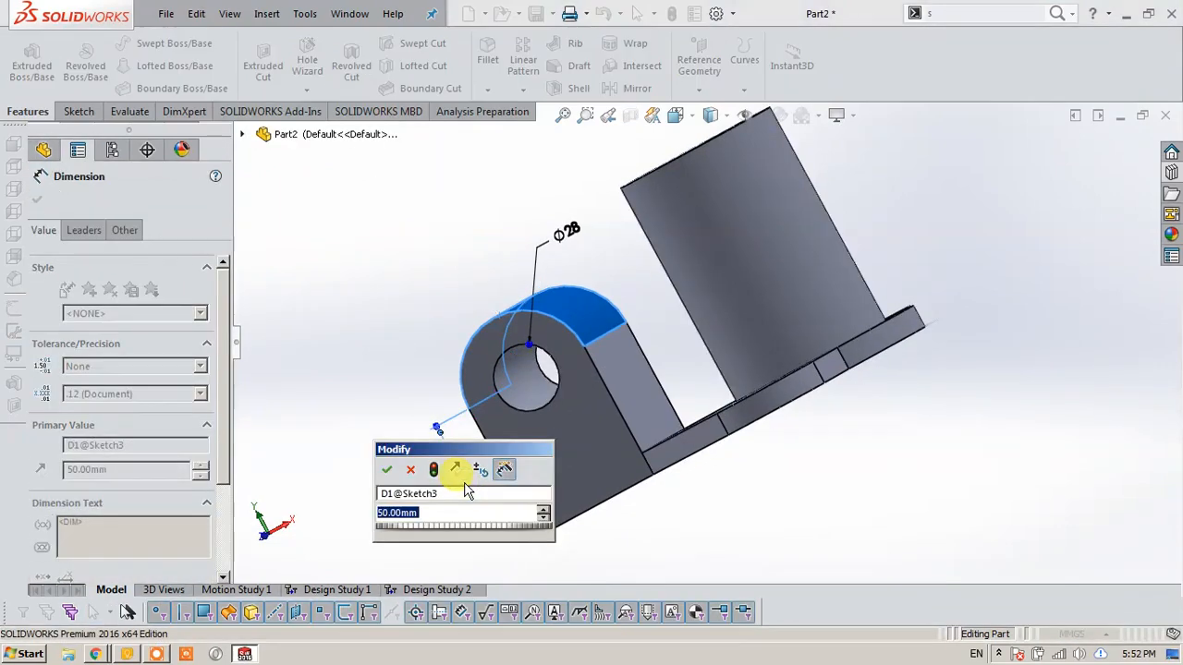
type("30")
key("Return")
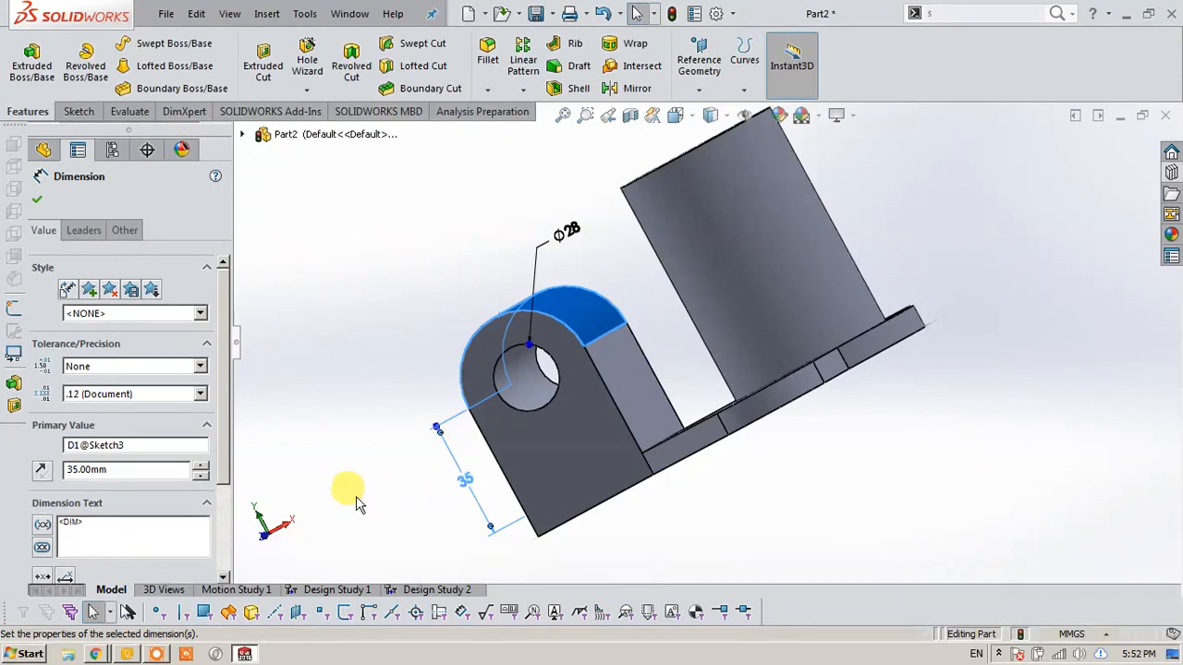
left_click(364, 466)
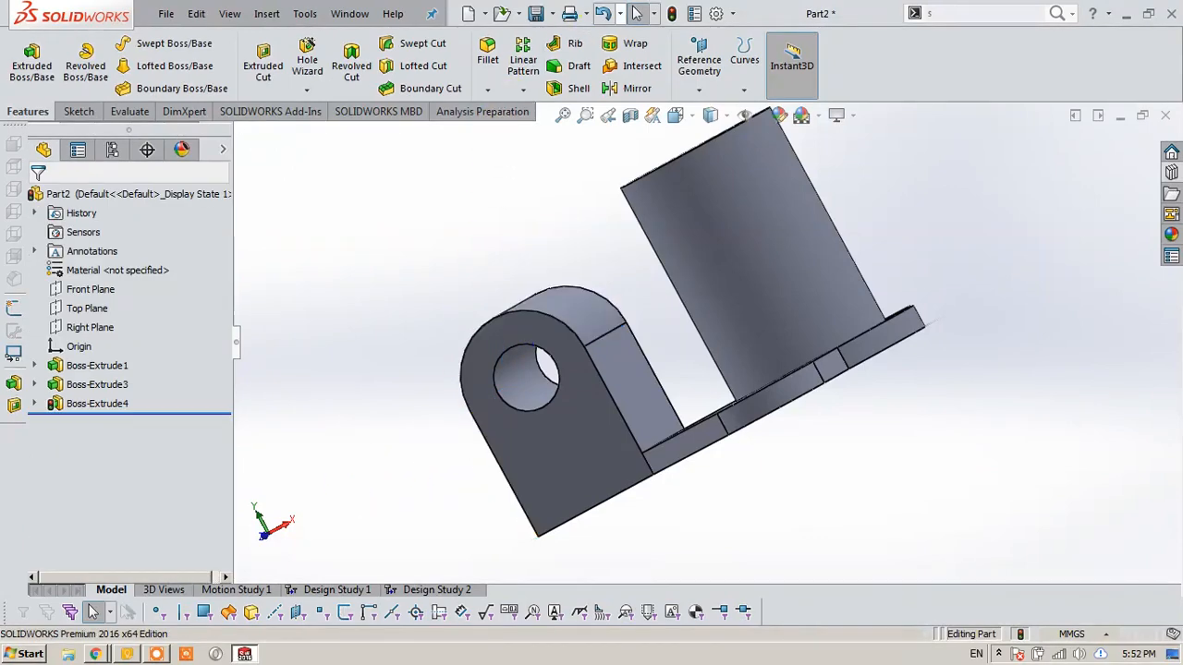
left_click(672, 12)
middle_click_drag(449, 304, 434, 397)
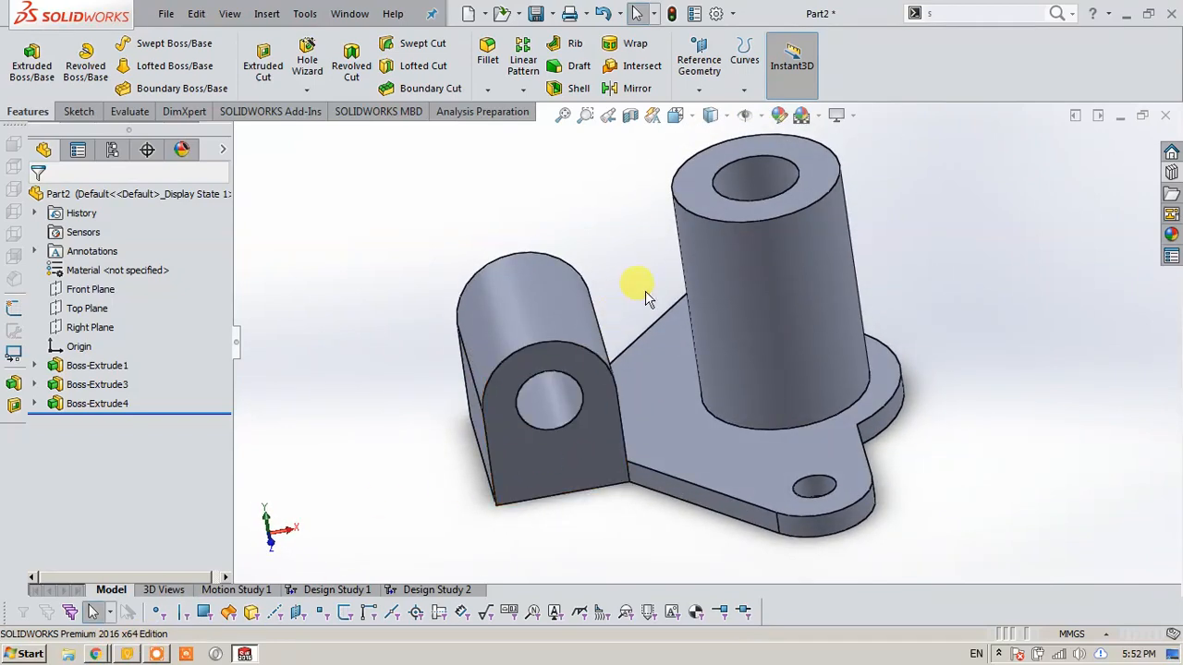
Consult the reference drawing, return to the model and start a sketch on the base plate's top face, viewed face-on.
left_click(96, 654)
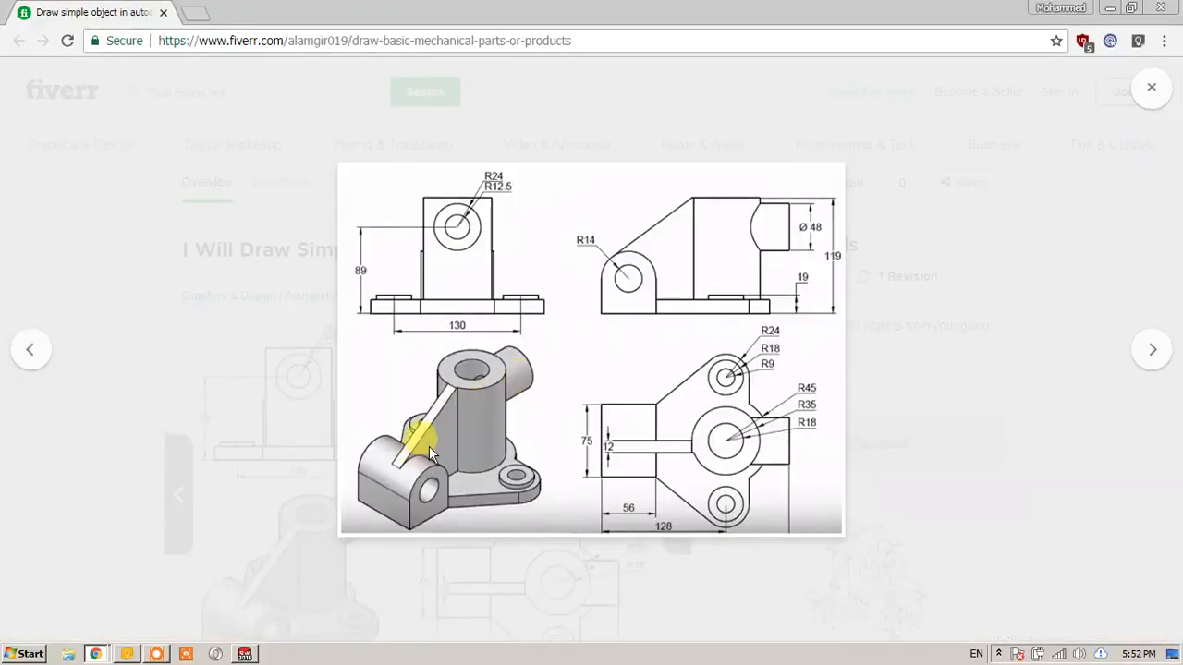
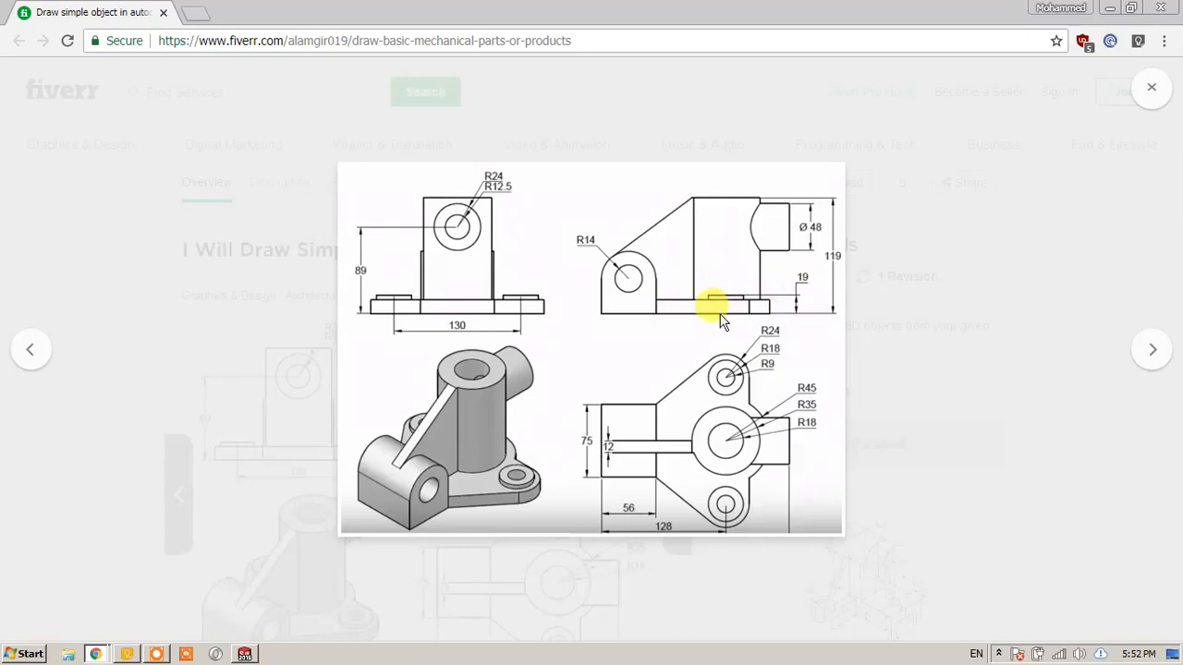
left_click(244, 655)
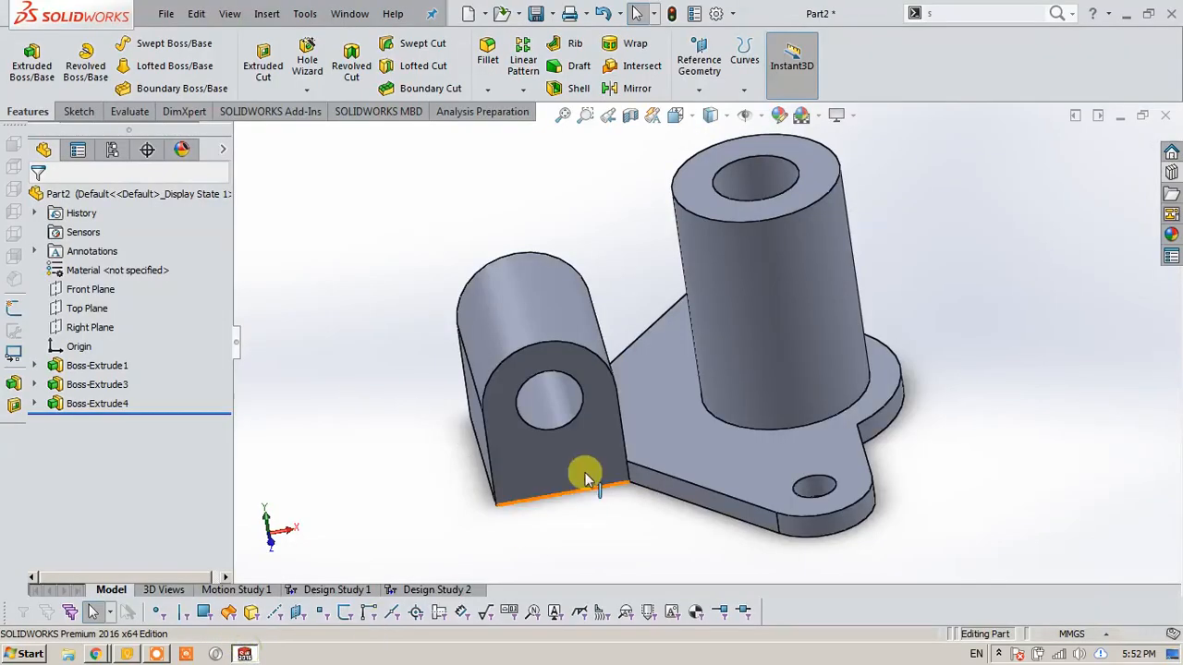
mouse_move(631, 401)
middle_mouse_down()
mouse_move(629, 351)
mouse_move(658, 414)
middle_mouse_up()
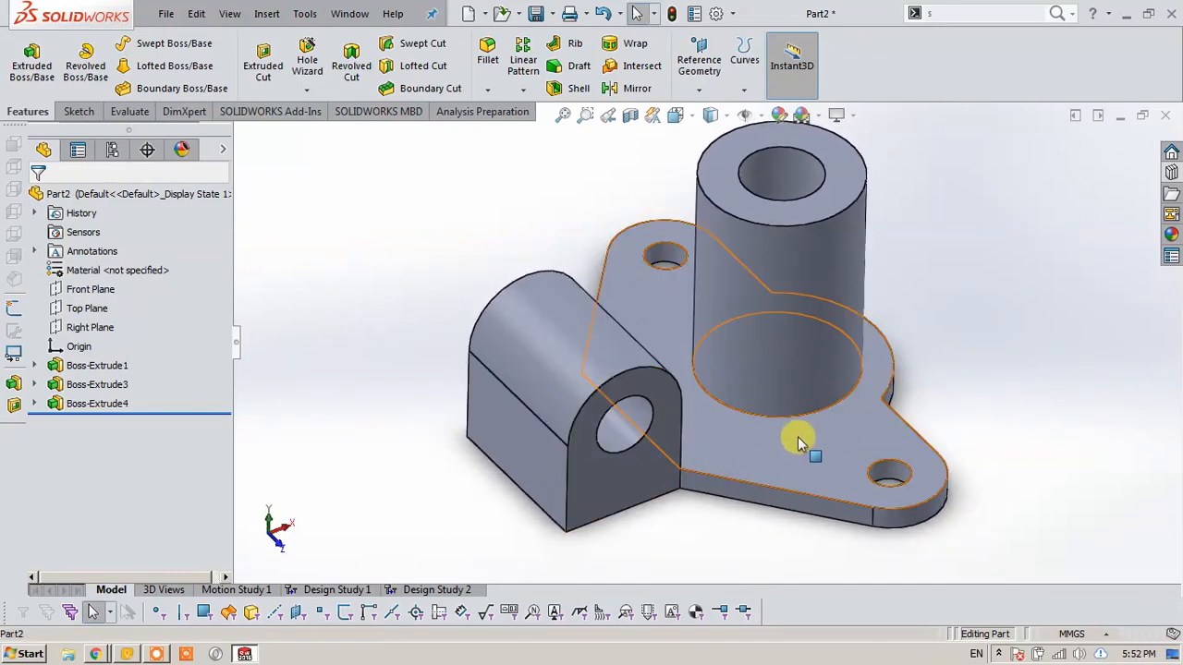
left_click(799, 438)
left_click(867, 400)
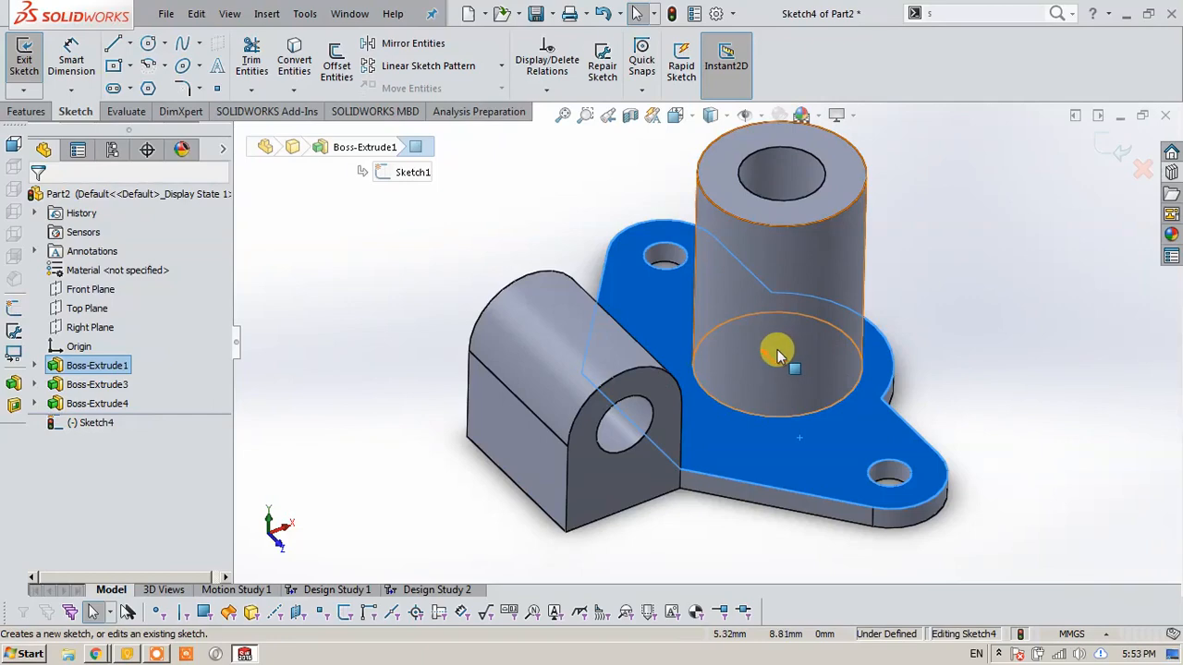
key("space")
left_click(718, 251)
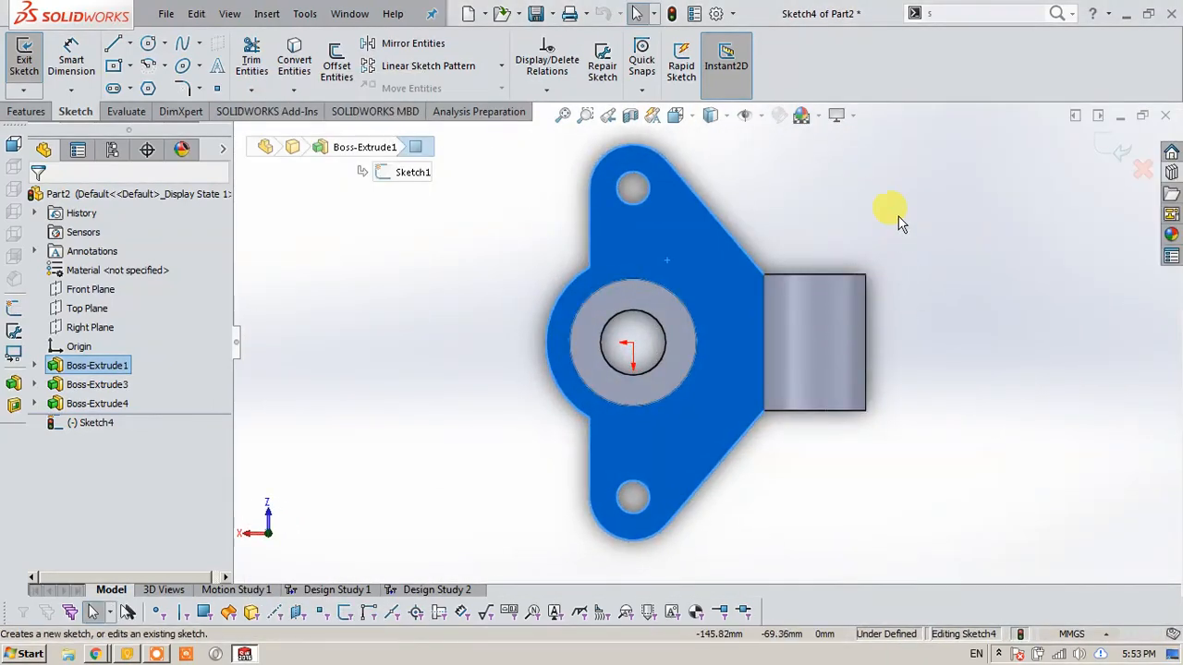
Sketch circles of about 15 mm and 18 mm radius, centred on the base plate's two end holes.
key("s")
left_click(689, 251)
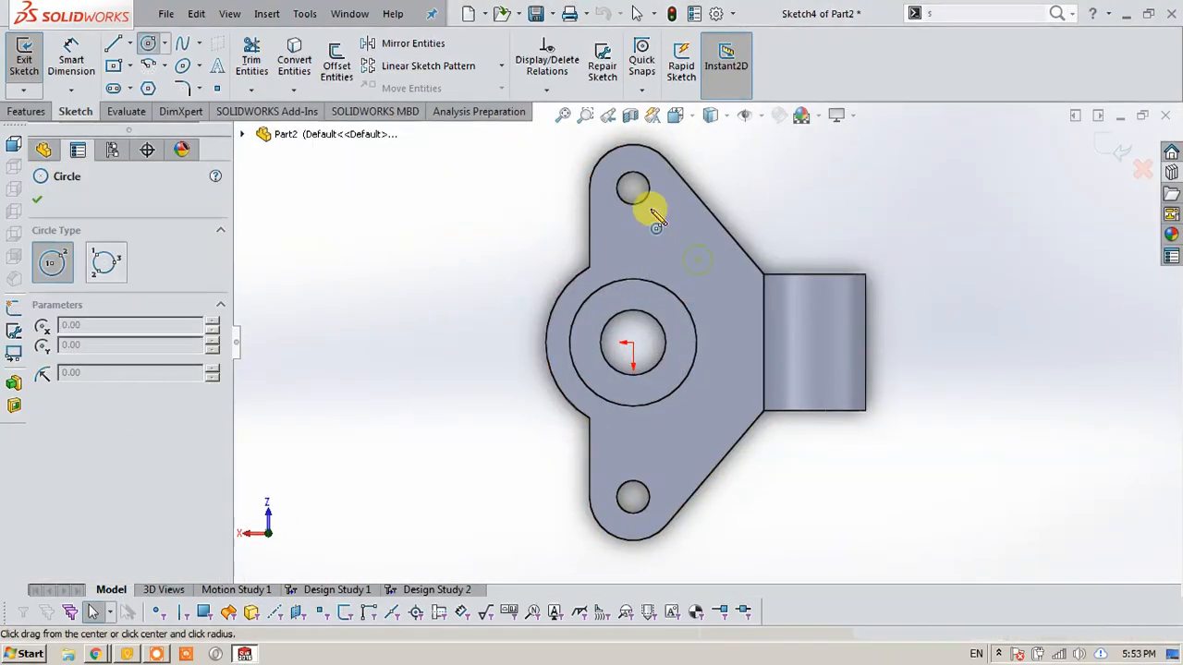
left_click(633, 189)
left_click(654, 205)
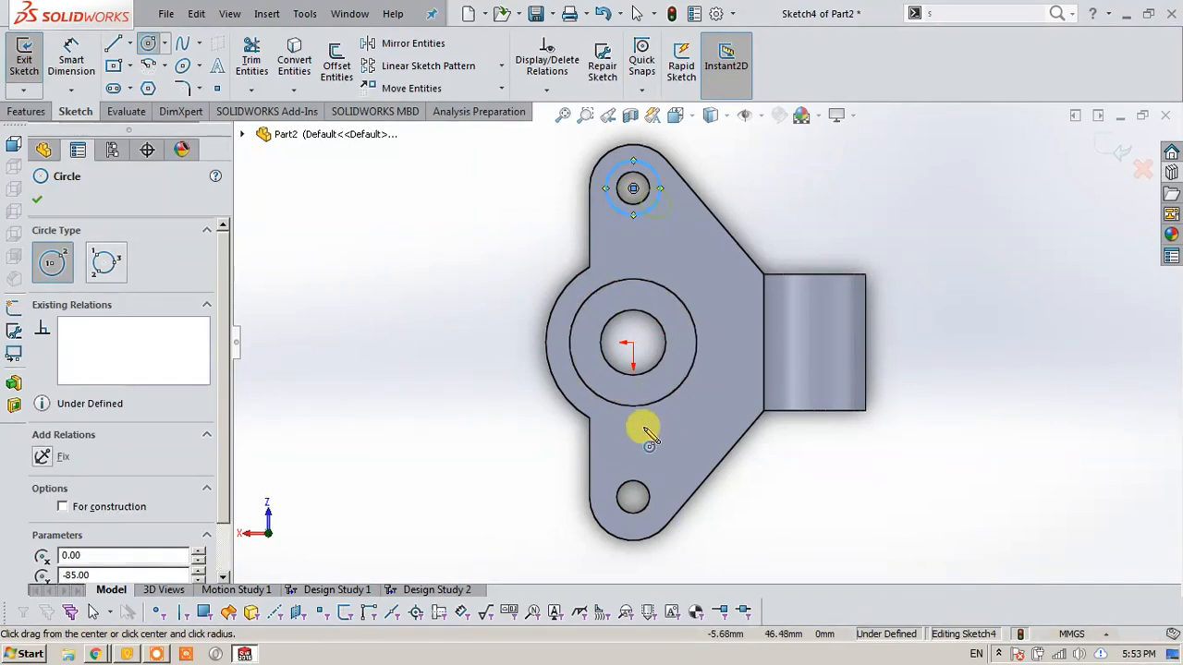
left_click(633, 497)
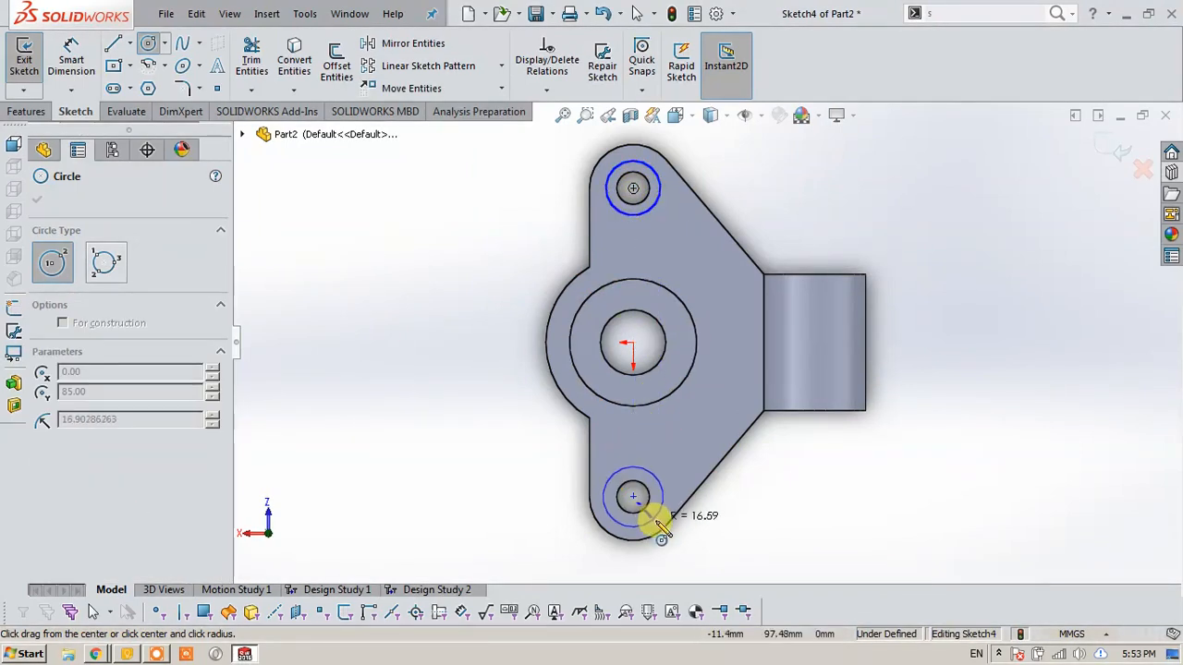
left_click(654, 520)
Convert the edges of both end holes into sketch circles with Convert Entities.
key("s")
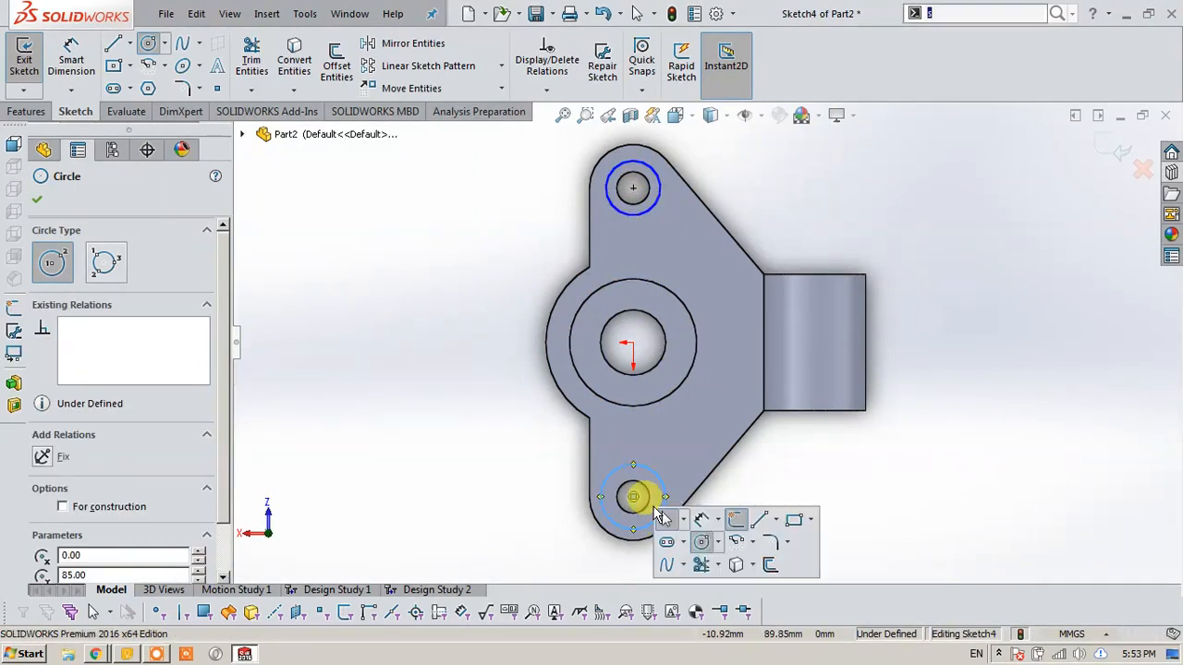
left_click(735, 566)
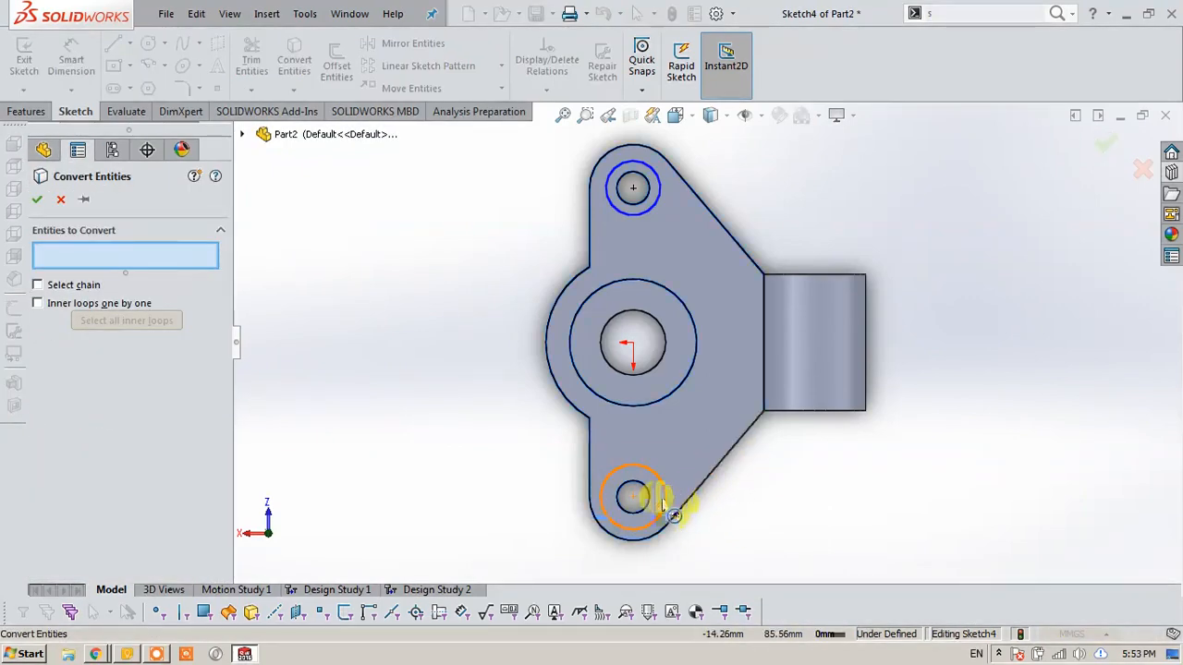
scroll(658, 499, "down", 3)
left_click(649, 476)
scroll(655, 431, "up", 5)
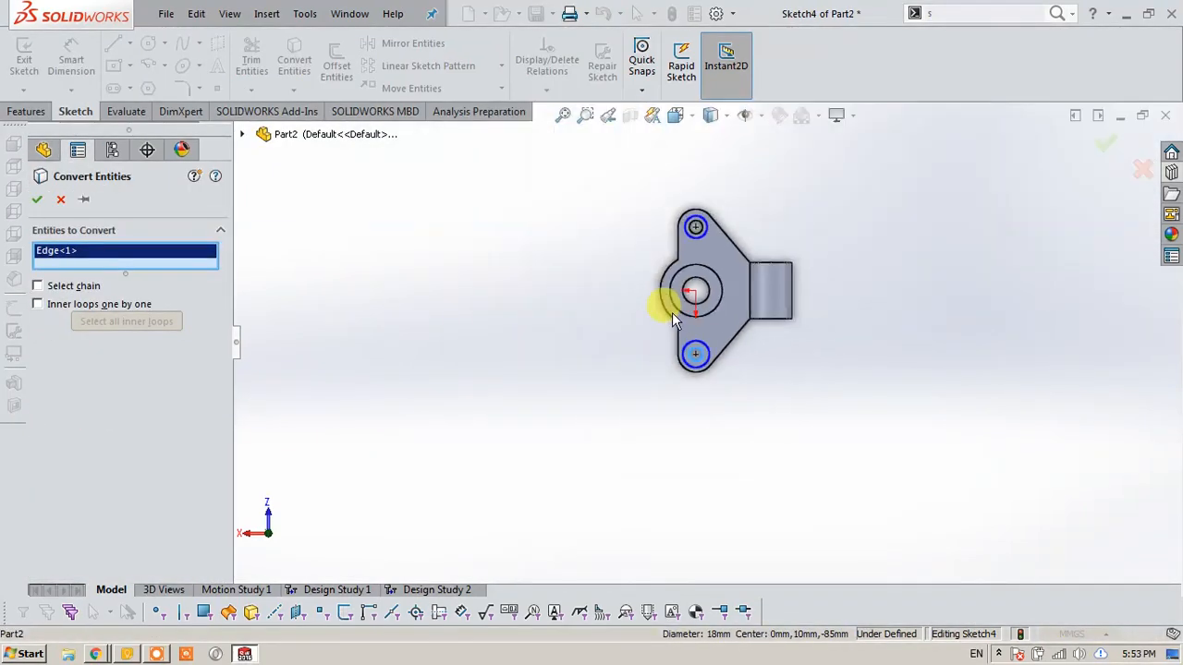
scroll(704, 245, "down", 5)
left_click(707, 243)
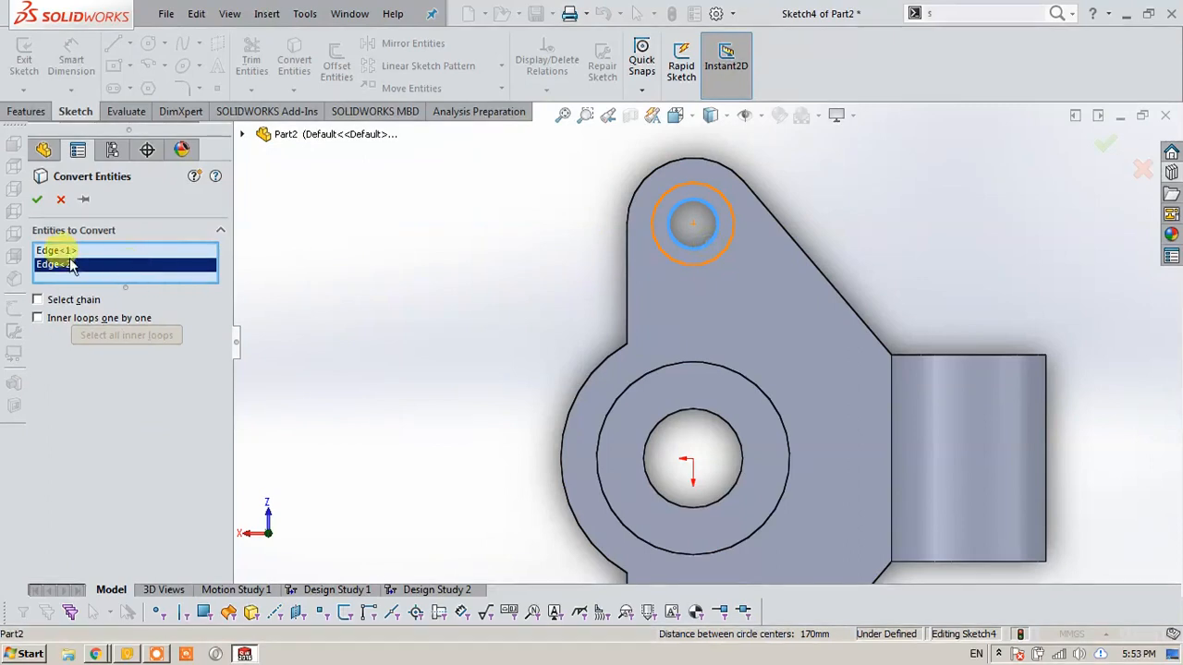
left_click(37, 199)
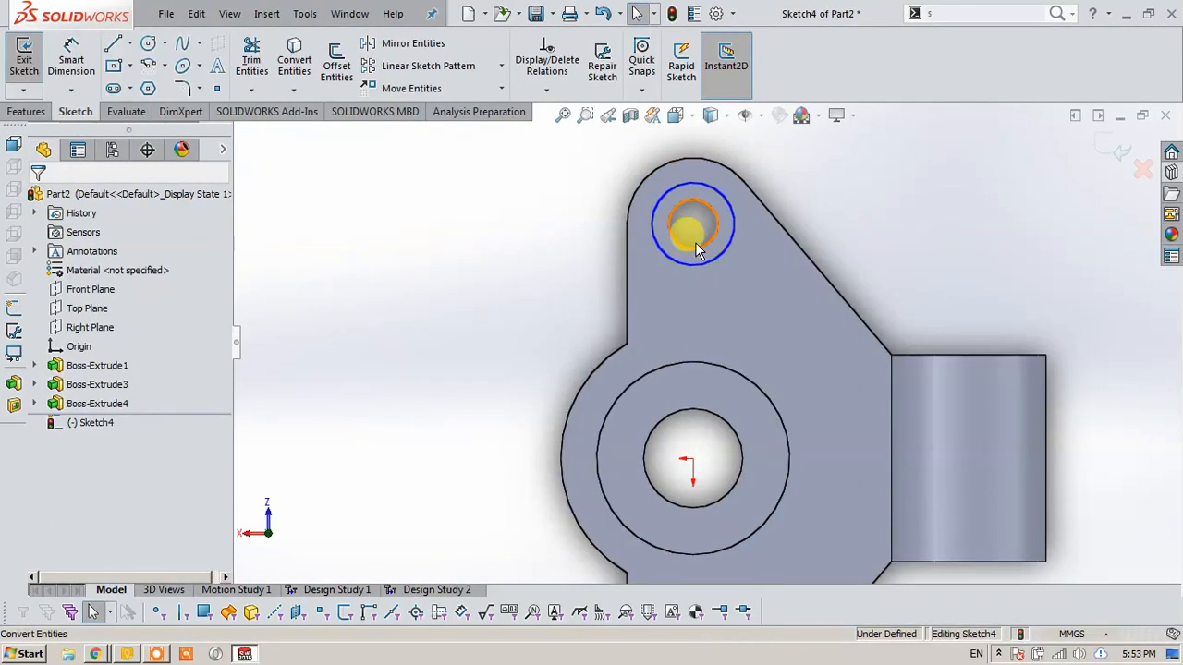
Apply an Equal relation to the two outer circles around the end holes.
scroll(559, 308, "up", 2)
scroll(700, 471, "up", 2)
scroll(730, 392, "down", 3)
left_click(730, 391)
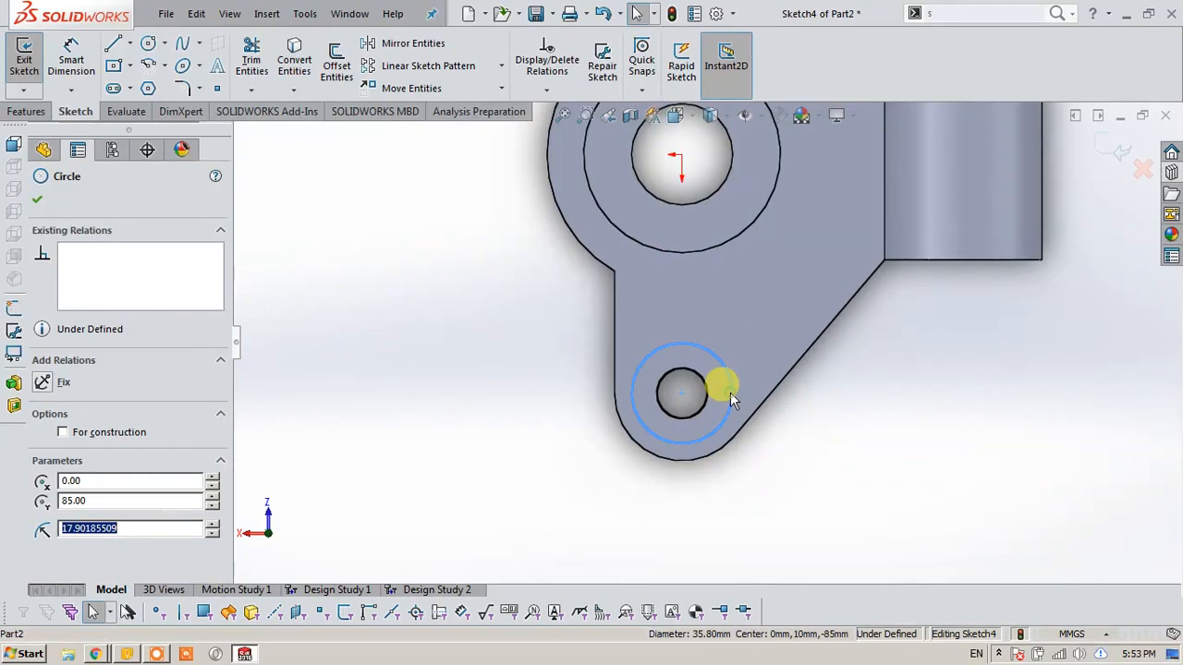
scroll(716, 351, "up", 5)
scroll(705, 226, "down", 3)
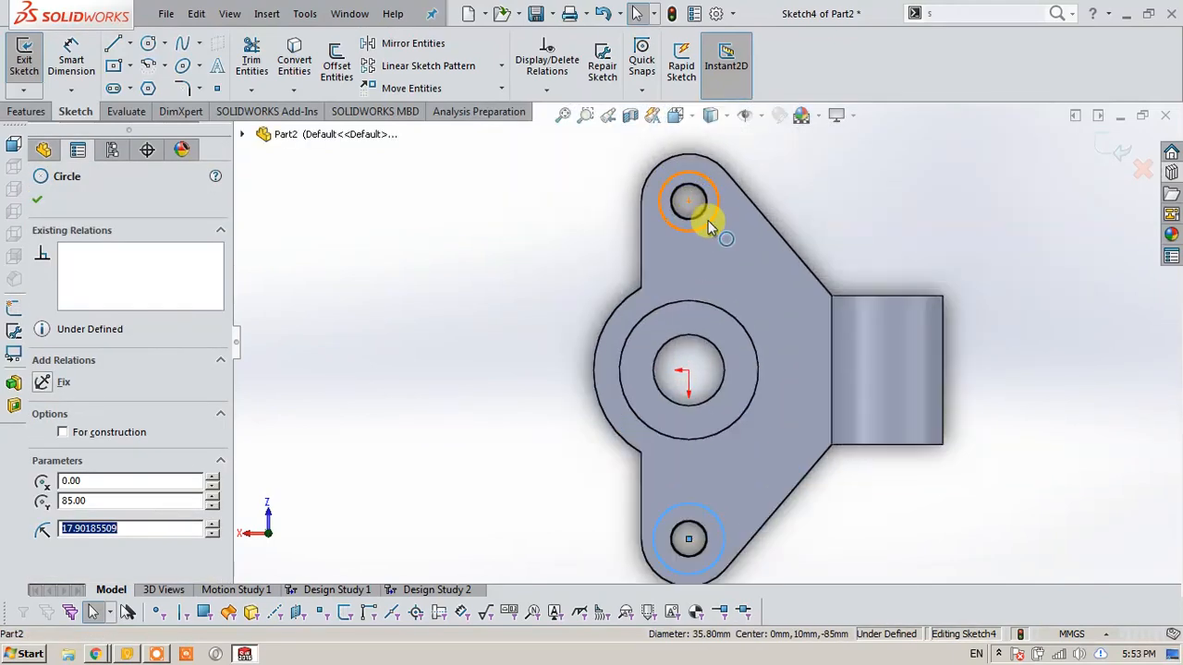
left_click(708, 220, "ctrl")
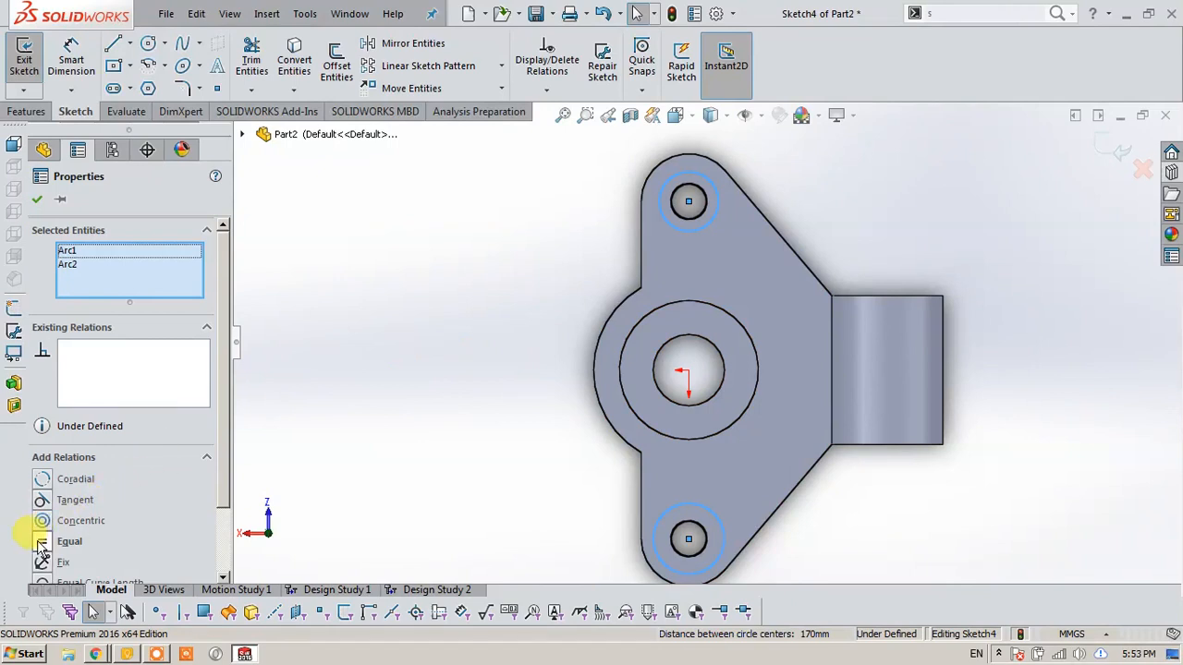
left_click(341, 405)
Dimension one of the outer circles with a 30 mm diameter and exit the sketch.
key("s")
left_click(388, 413)
left_click(706, 231)
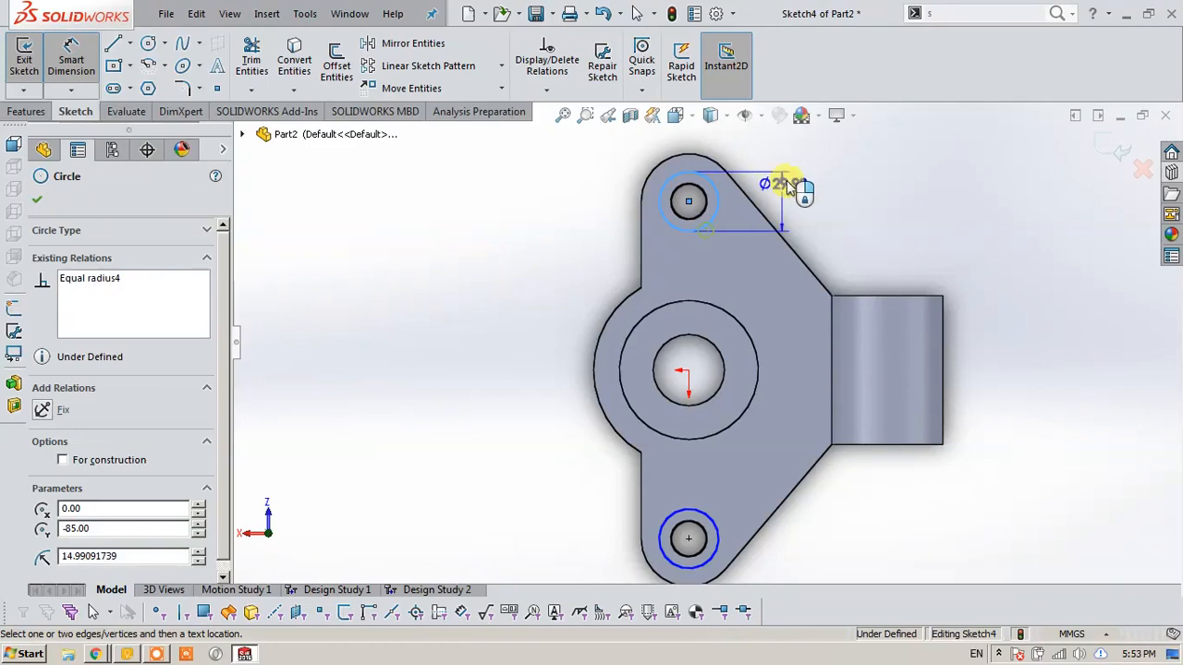
left_click(856, 177)
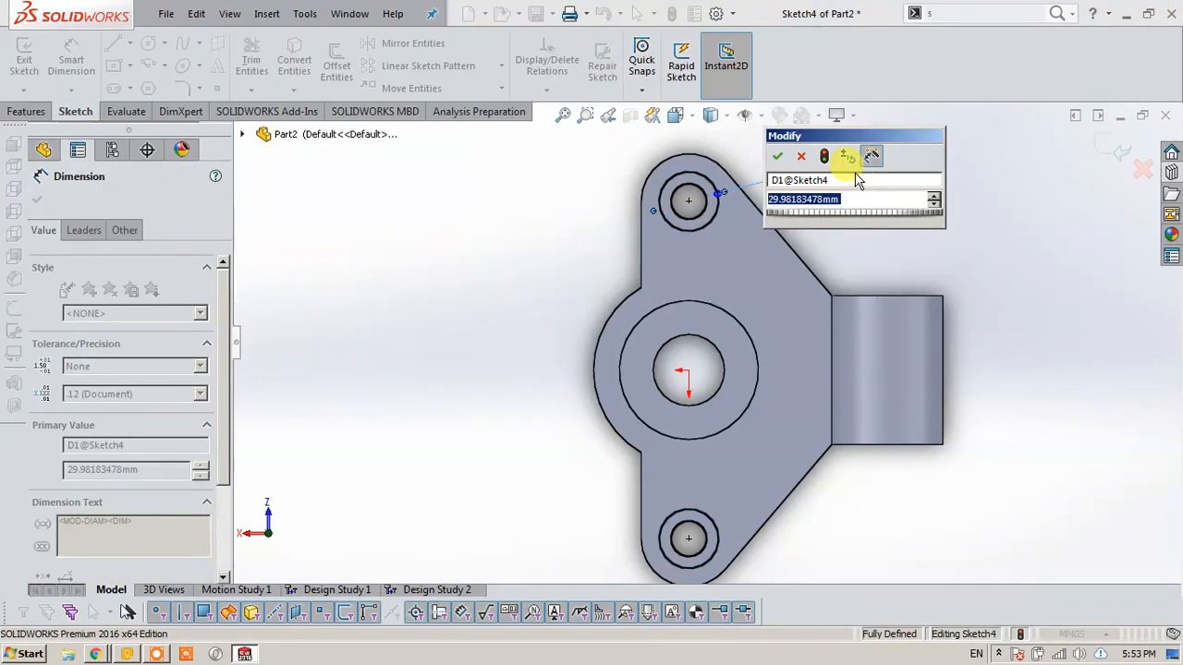
type("30")
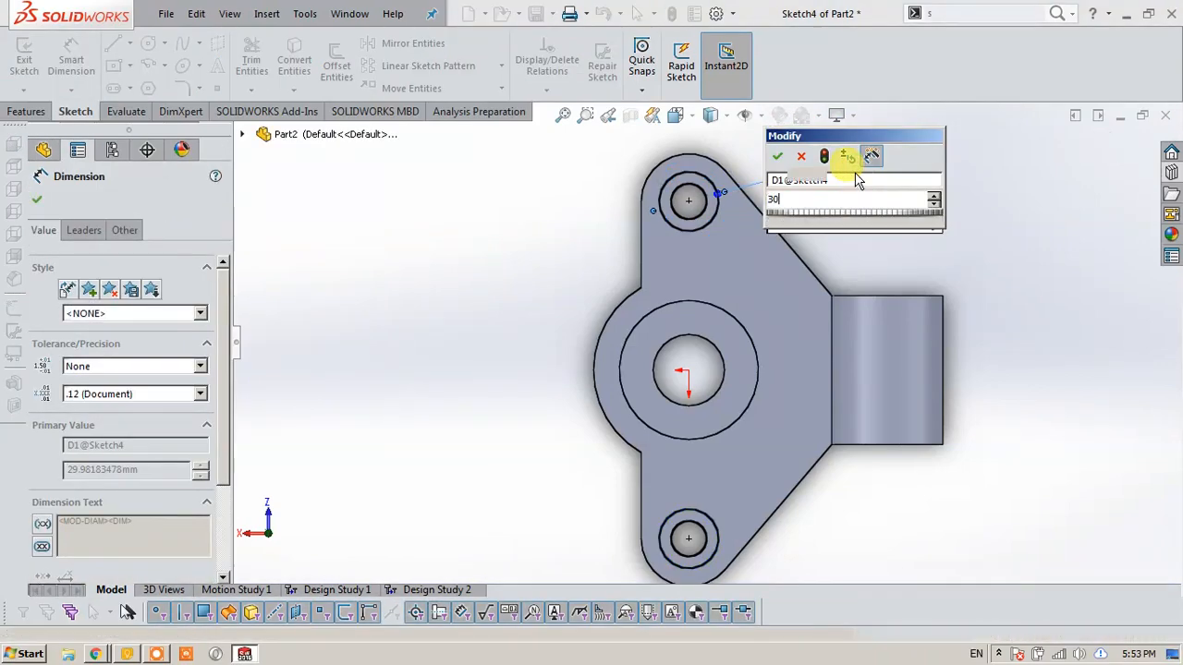
key("Return")
left_click(844, 215)
middle_click_drag(826, 243, 806, 182)
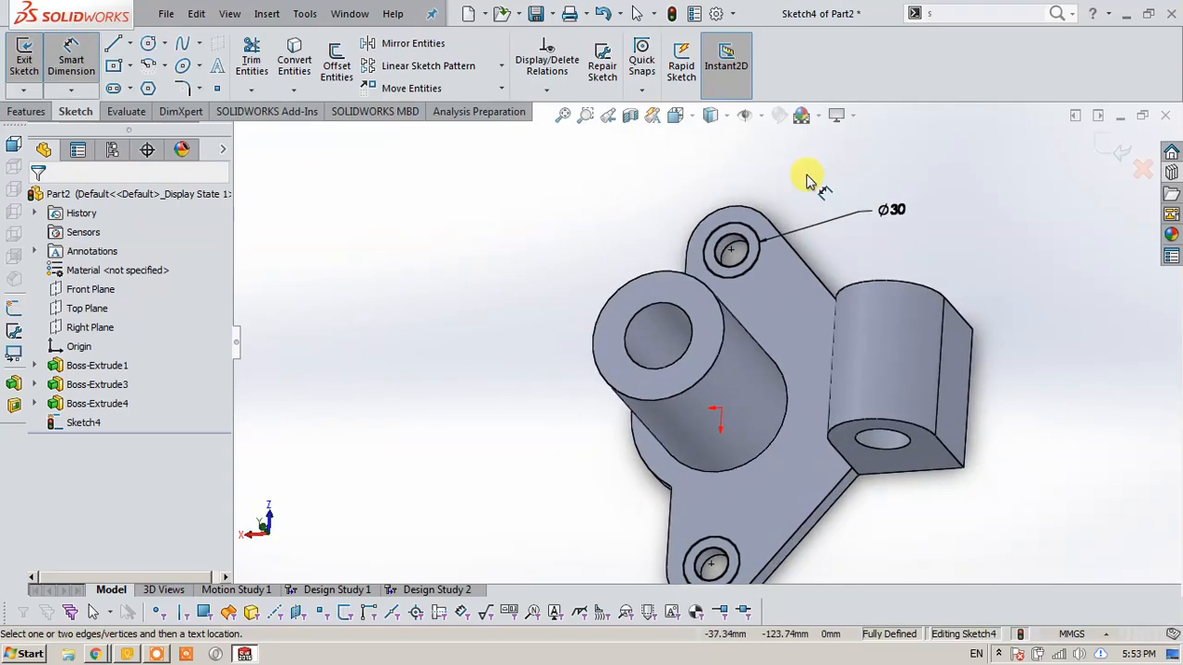
left_click(1107, 154)
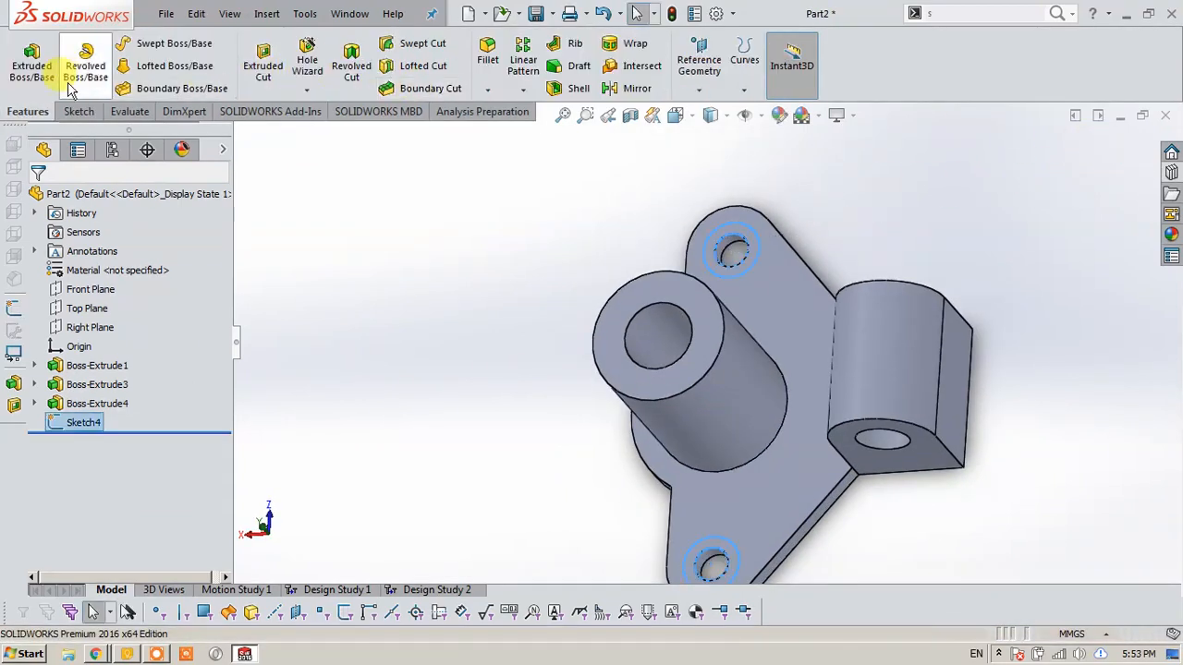
Extrude the two ring profiles 5 mm upward as raised bosses around the end holes, with Merge result on.
left_click(32, 65)
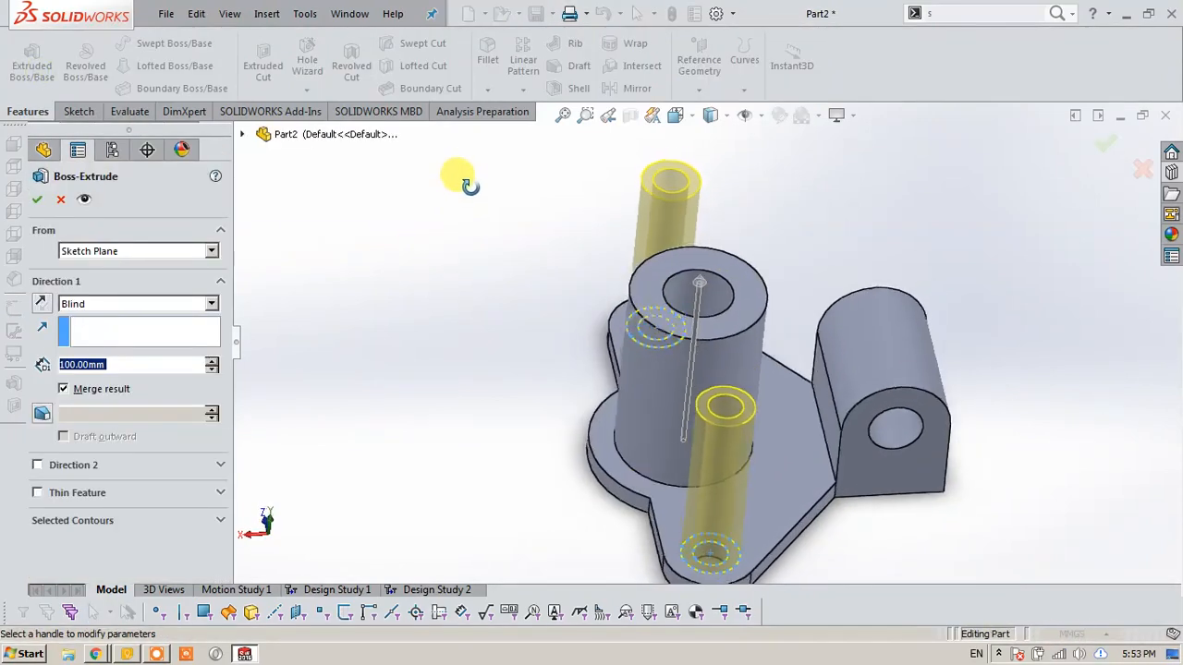
type("5")
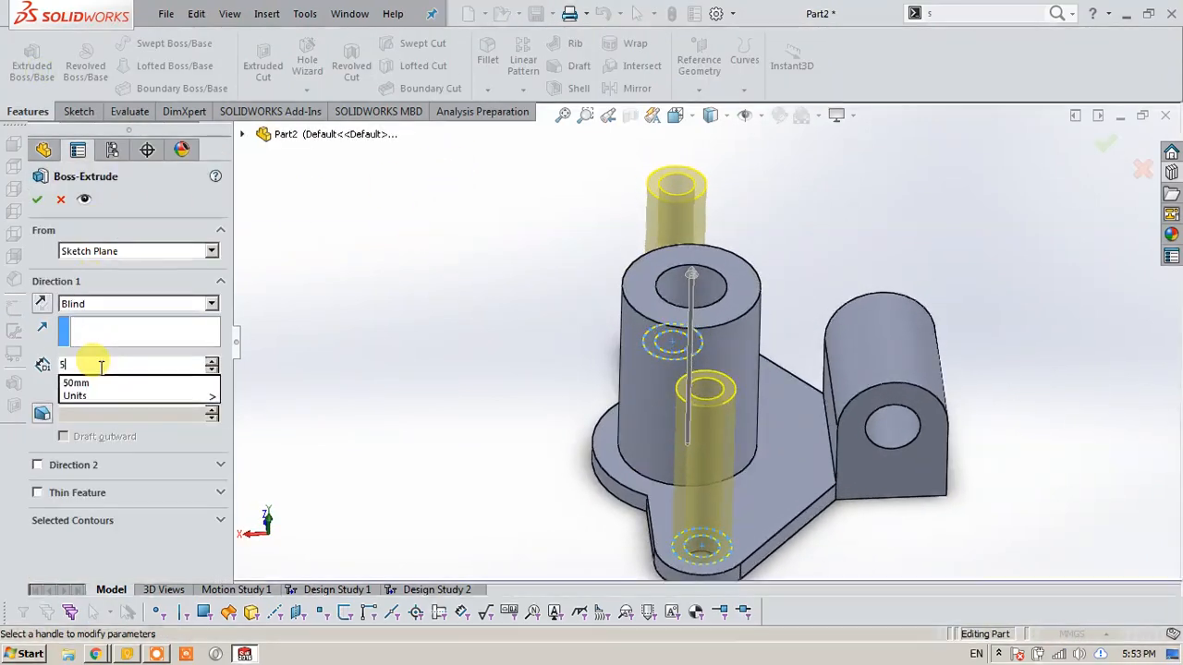
key("Return")
middle_click_drag(566, 462, 567, 422)
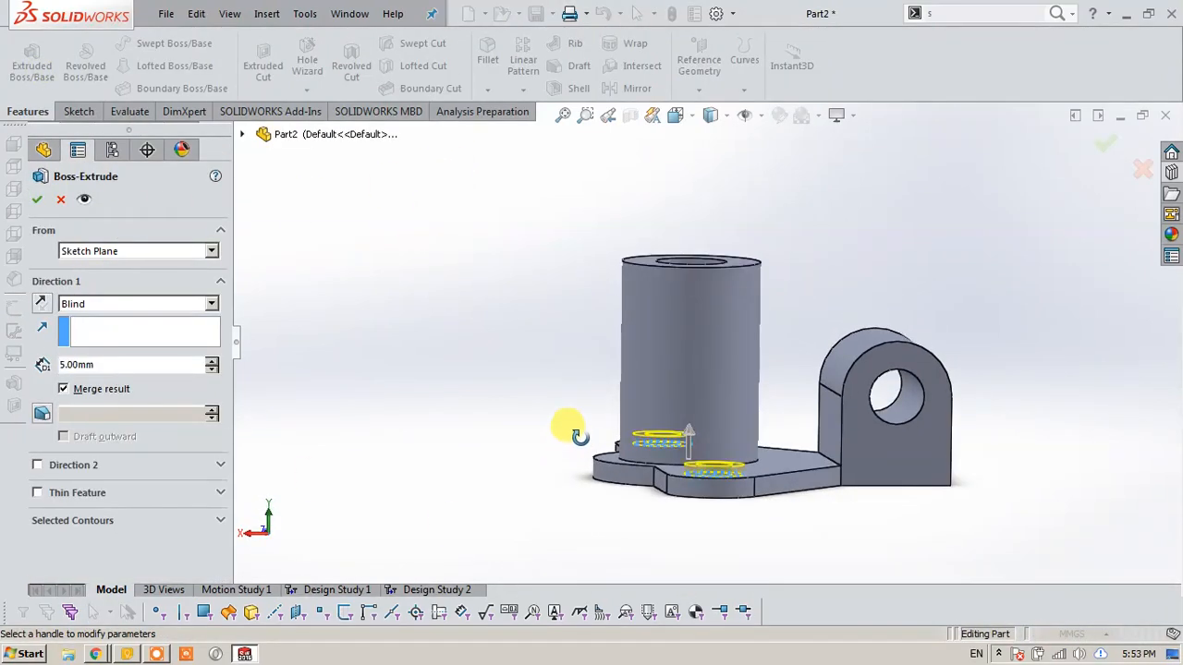
left_click(38, 199)
middle_click_drag(449, 369, 499, 499)
middle_click_drag(641, 378, 754, 321)
left_click(763, 321)
middle_click_drag(521, 327, 467, 336)
left_click(634, 305)
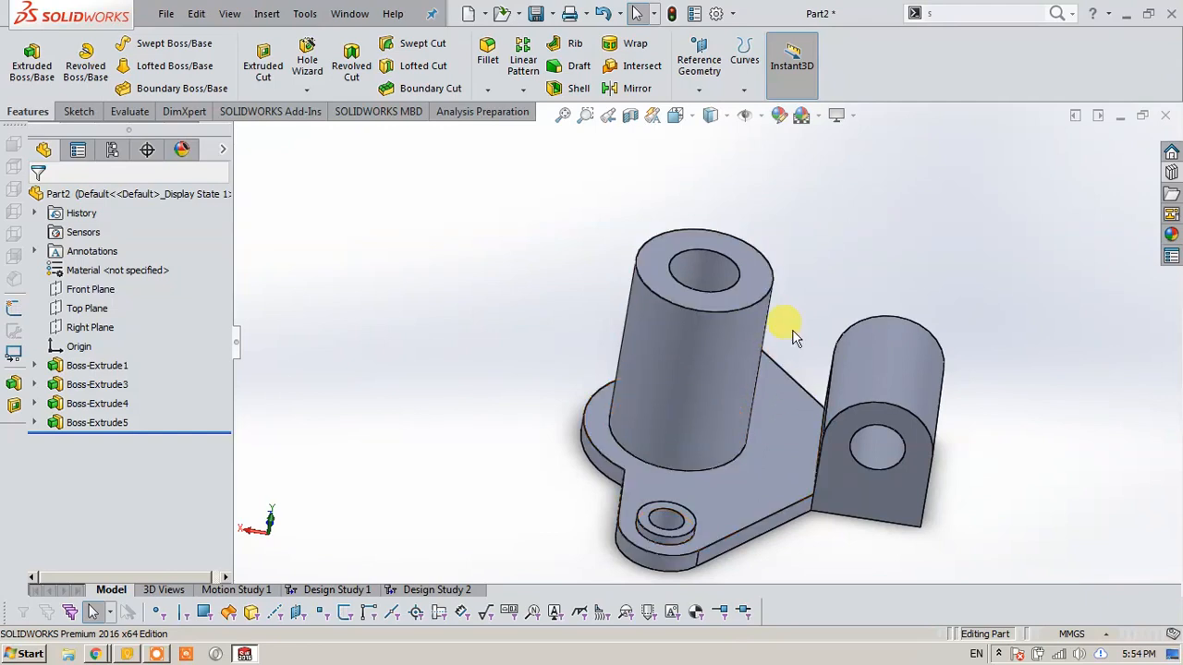
left_click(569, 44)
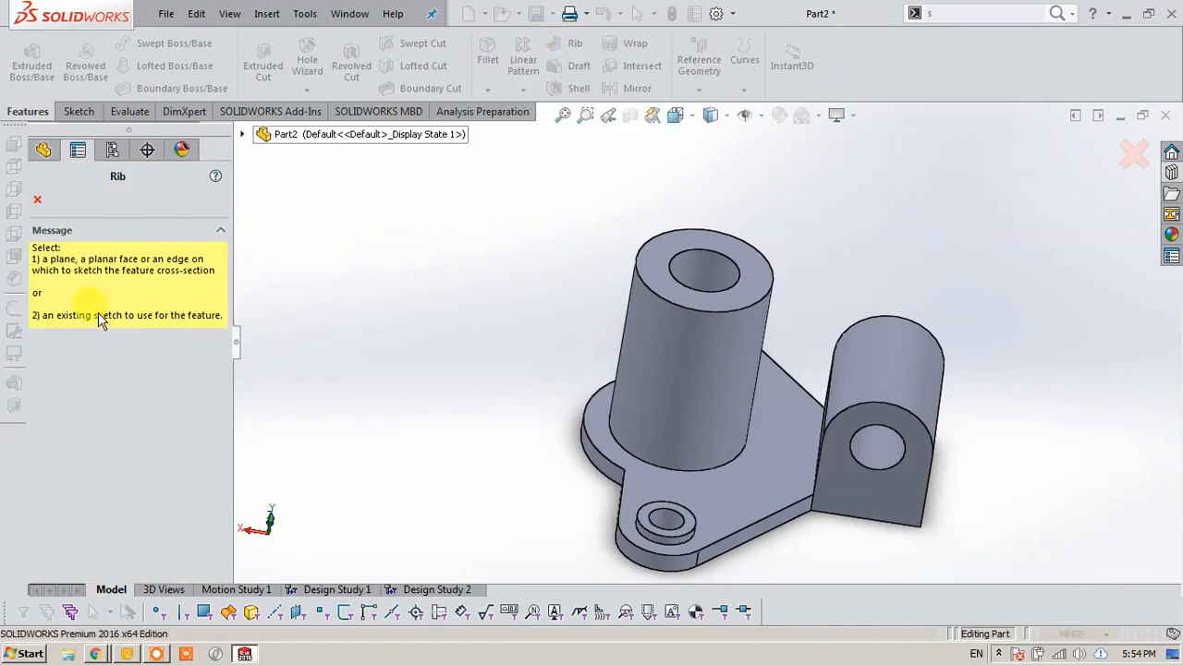
left_click(37, 199)
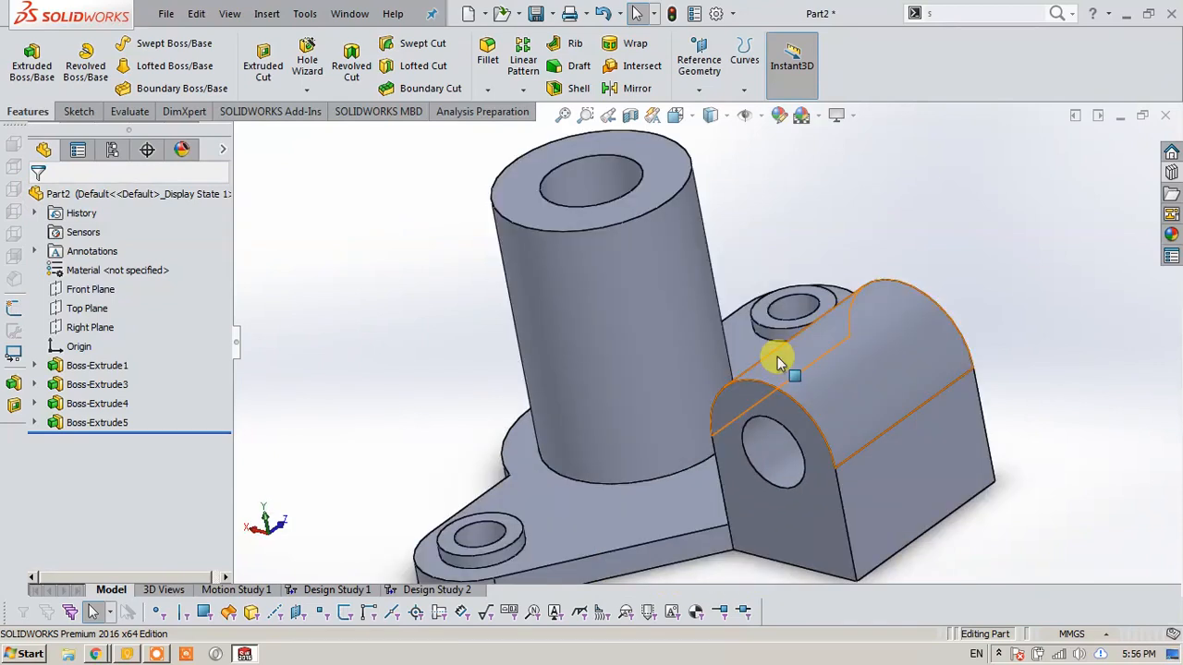
left_click(567, 45)
middle_click_drag(431, 317, 445, 258)
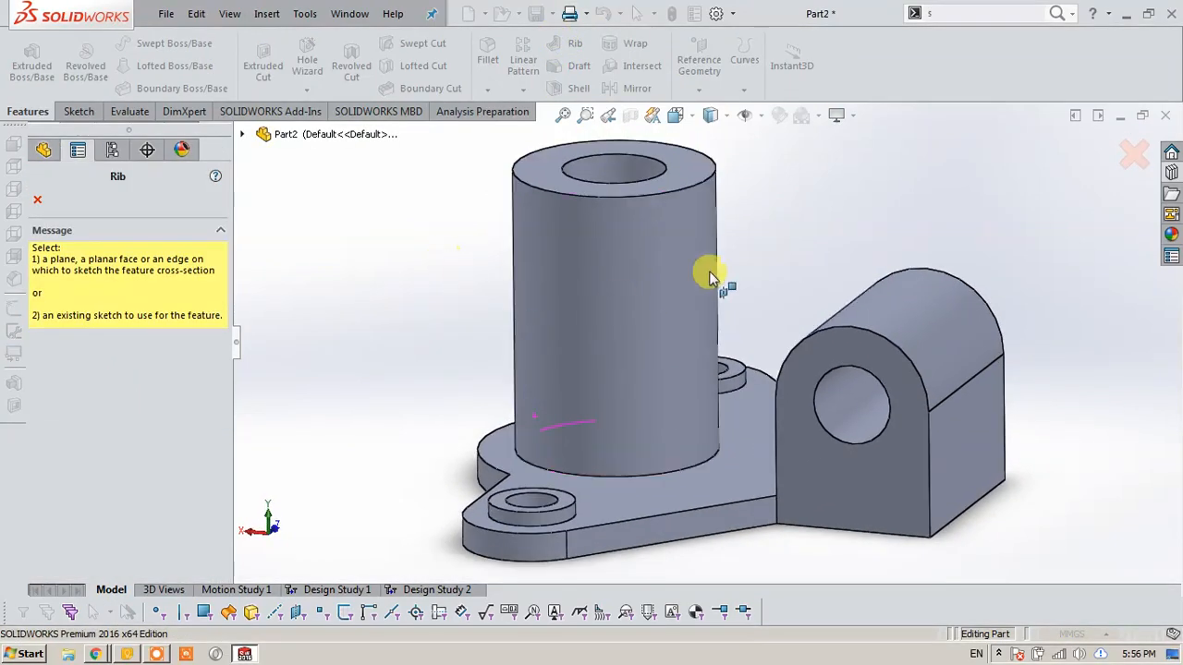
left_click(1132, 162)
middle_click_drag(774, 225, 785, 285)
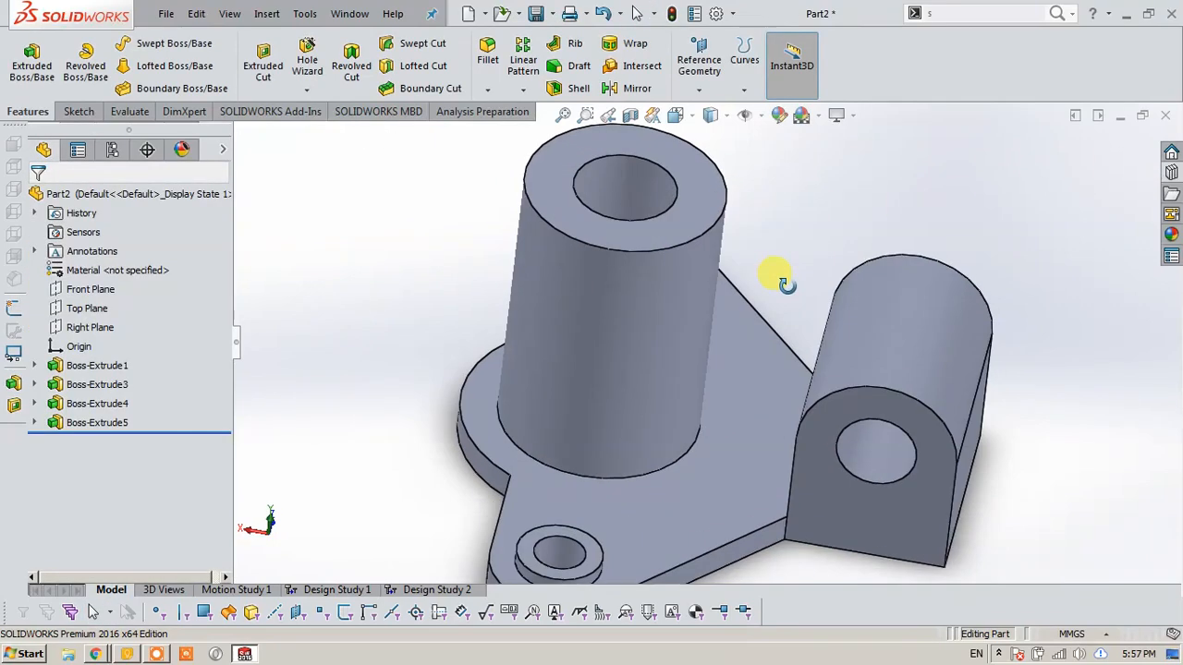
Start a new sketch on the Front Plane and view it from the back.
key("space")
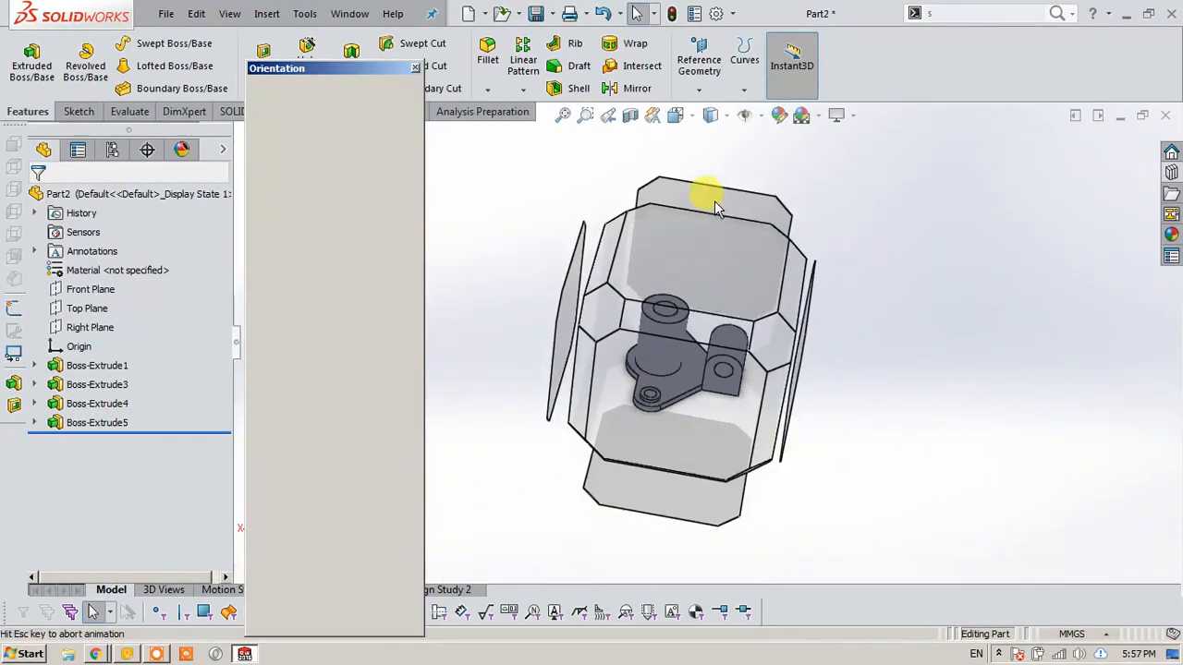
left_click(718, 266)
scroll(726, 343, "down", 4)
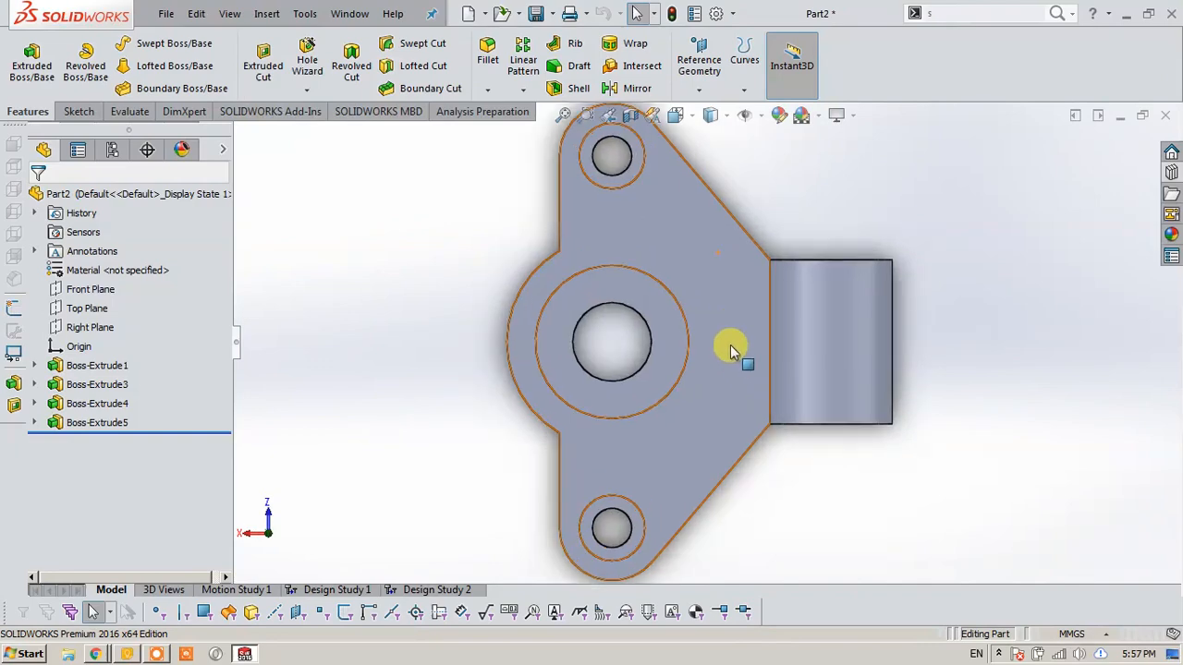
middle_click_drag(712, 379, 702, 231)
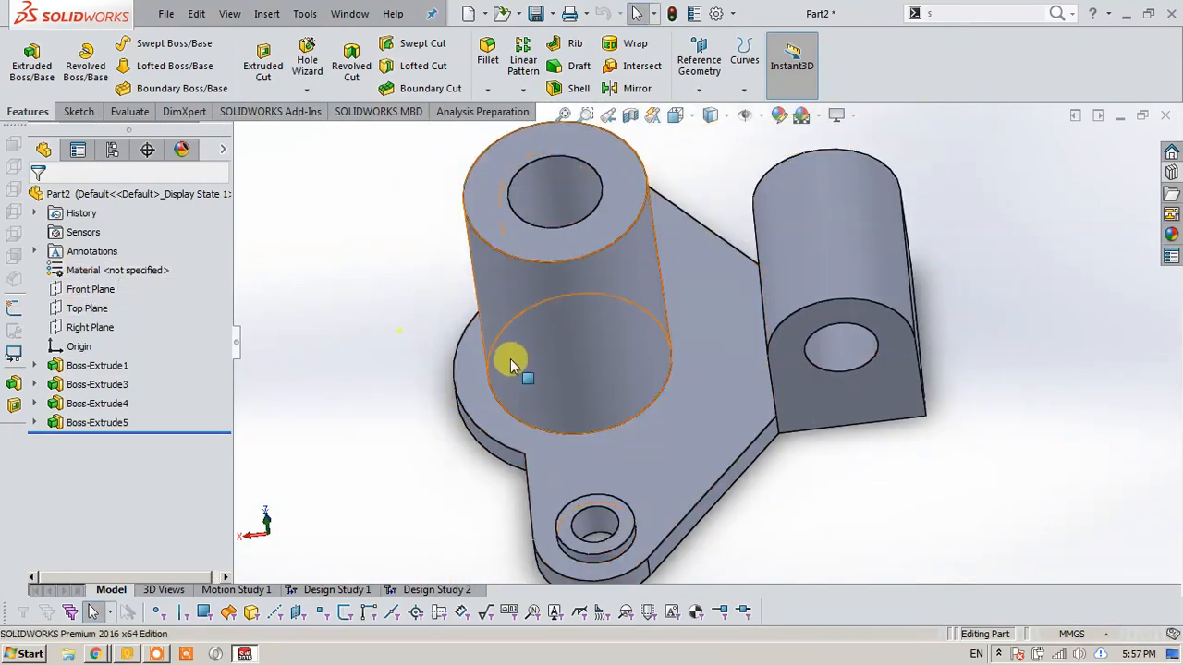
scroll(510, 355, "up", 3)
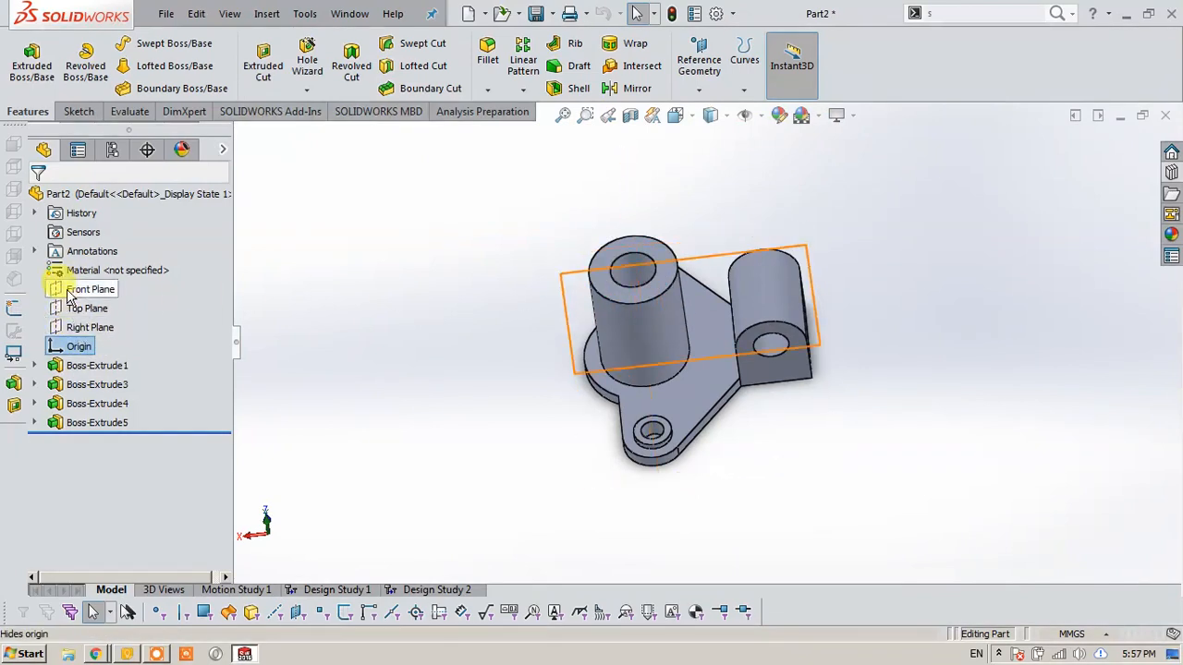
left_click(343, 336)
middle_click_drag(342, 336, 315, 371)
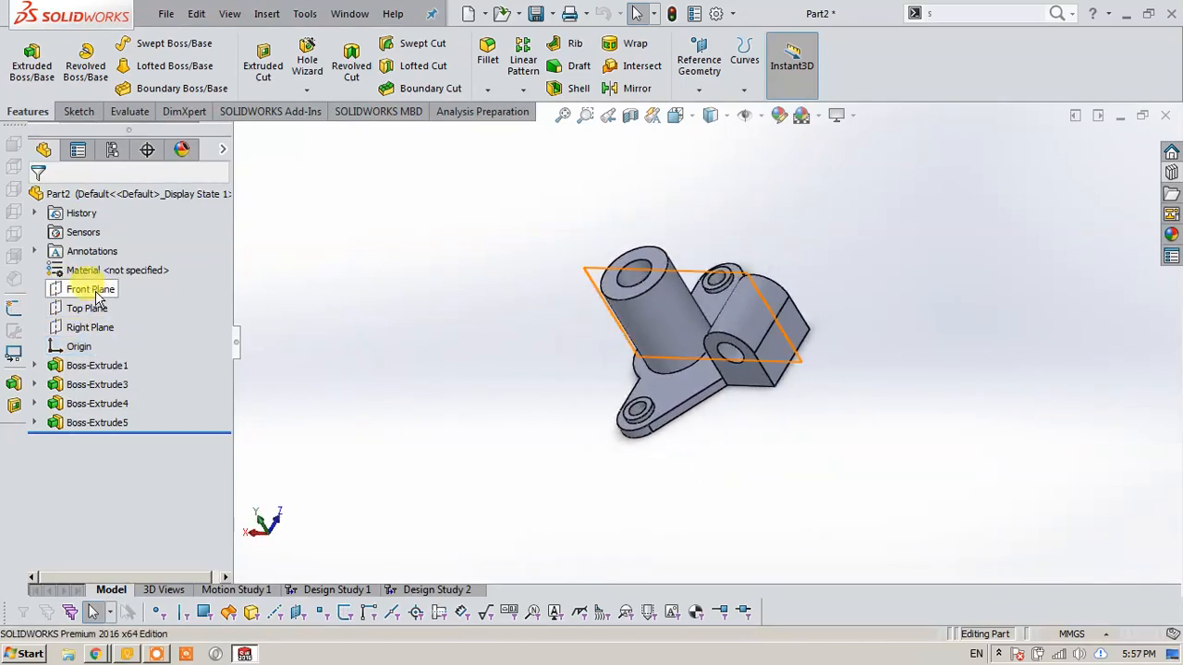
left_click(96, 294)
middle_click_drag(454, 361, 466, 323)
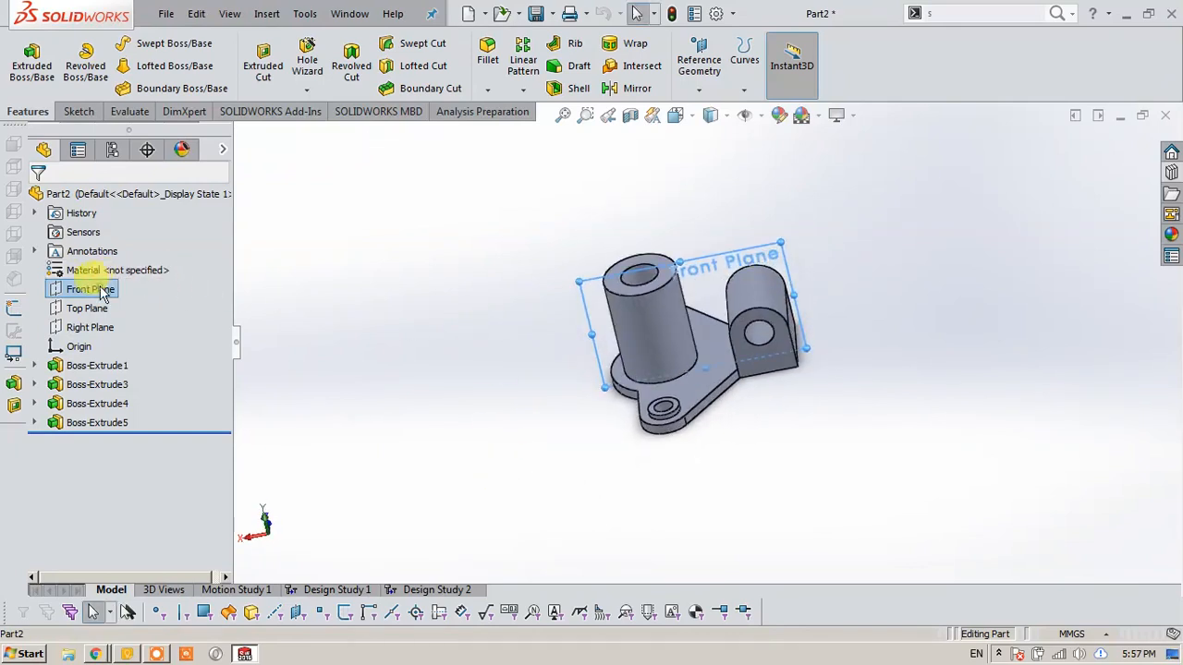
left_click(120, 268)
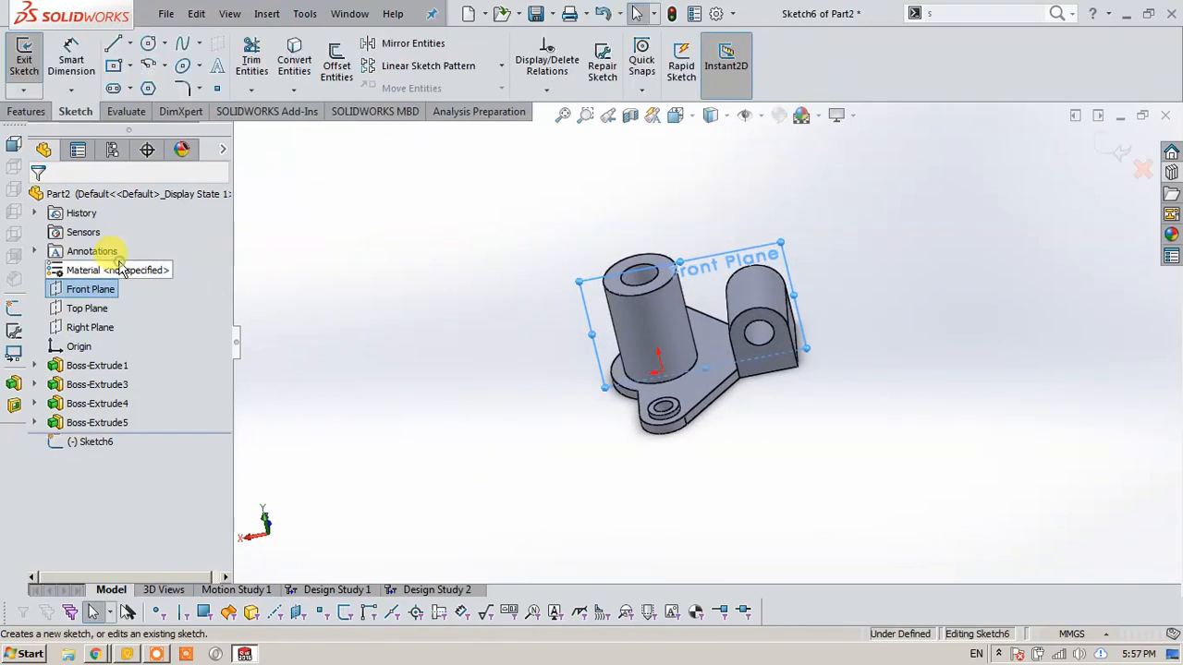
key("space")
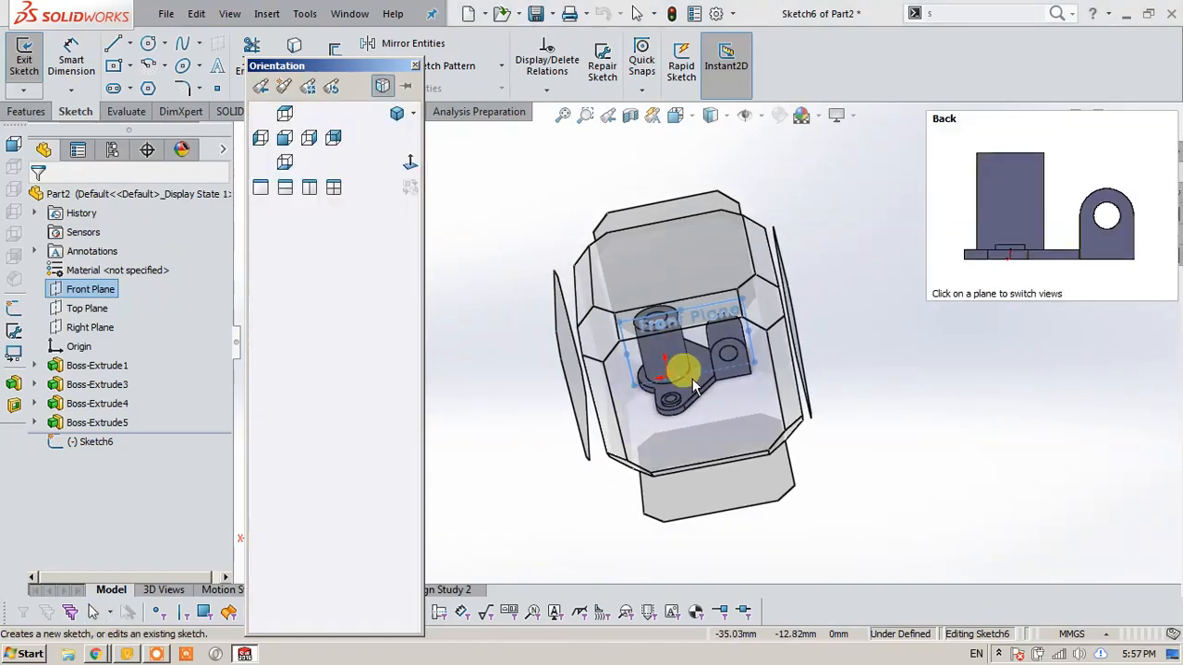
left_click(676, 379)
Sketch a sloping line from the cylinder's top corner nearest the lug to the topmost point of the lug's arc.
key("s")
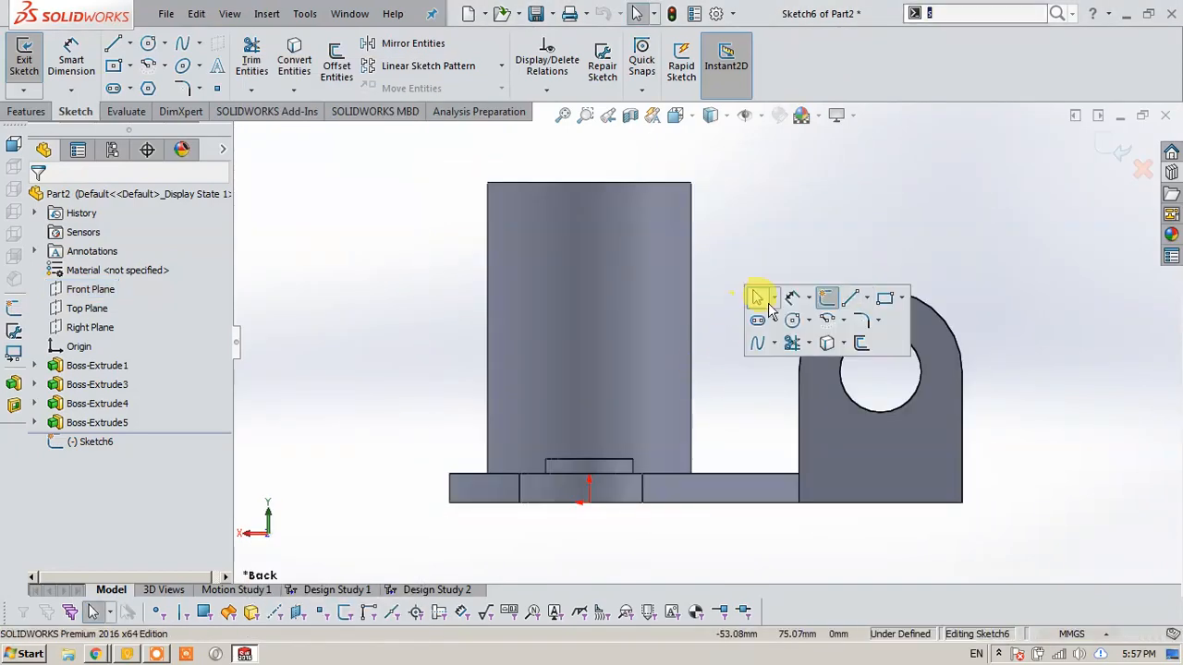
left_click(844, 299)
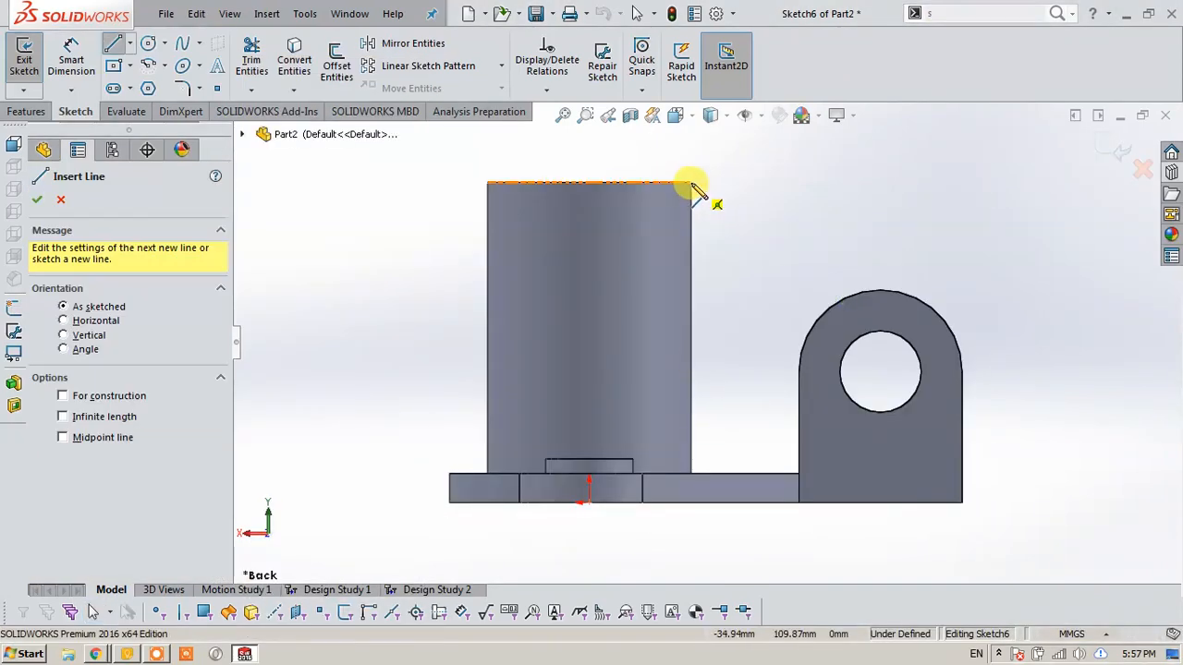
left_click(692, 184)
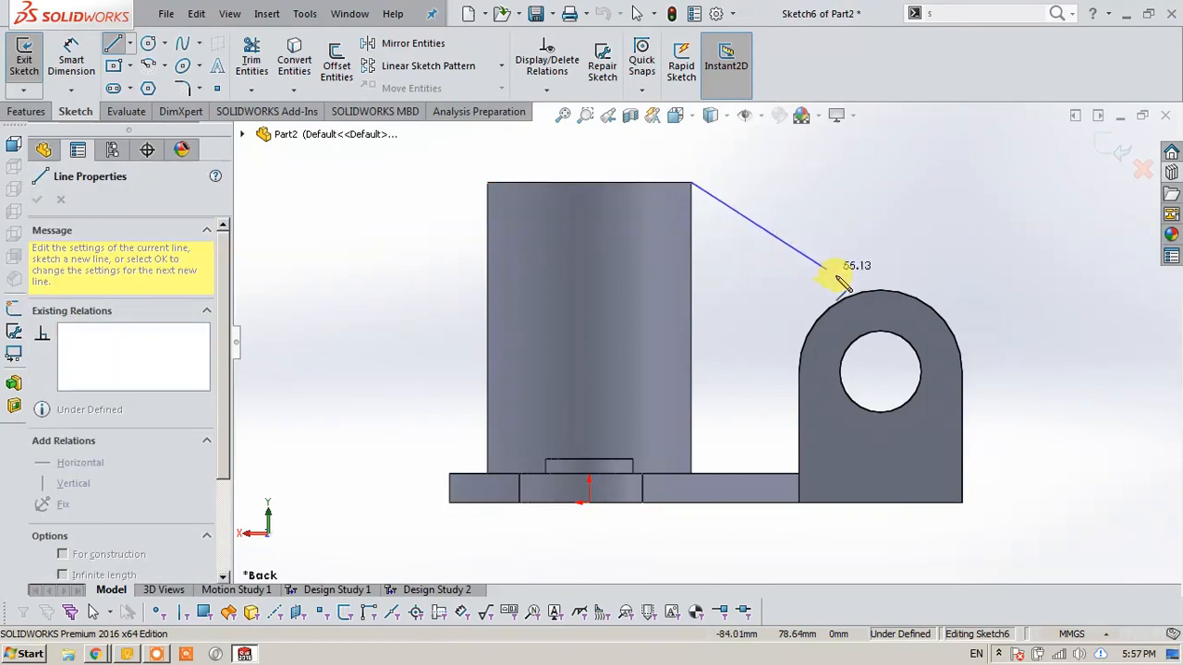
left_click(880, 292)
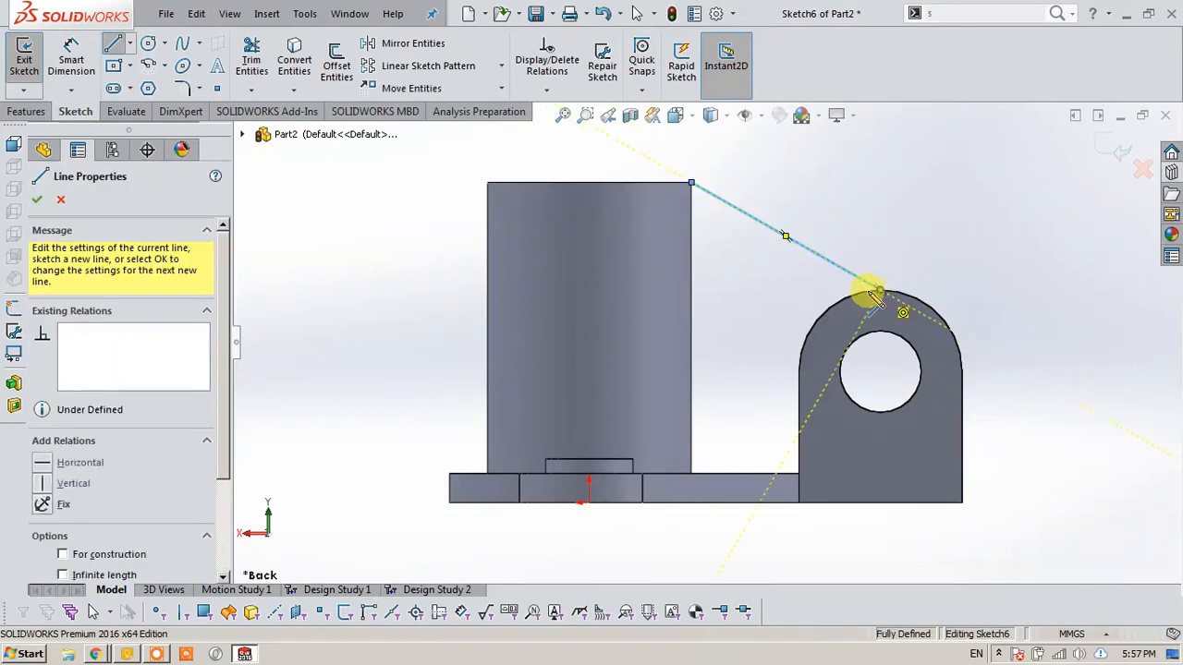
key("Escape")
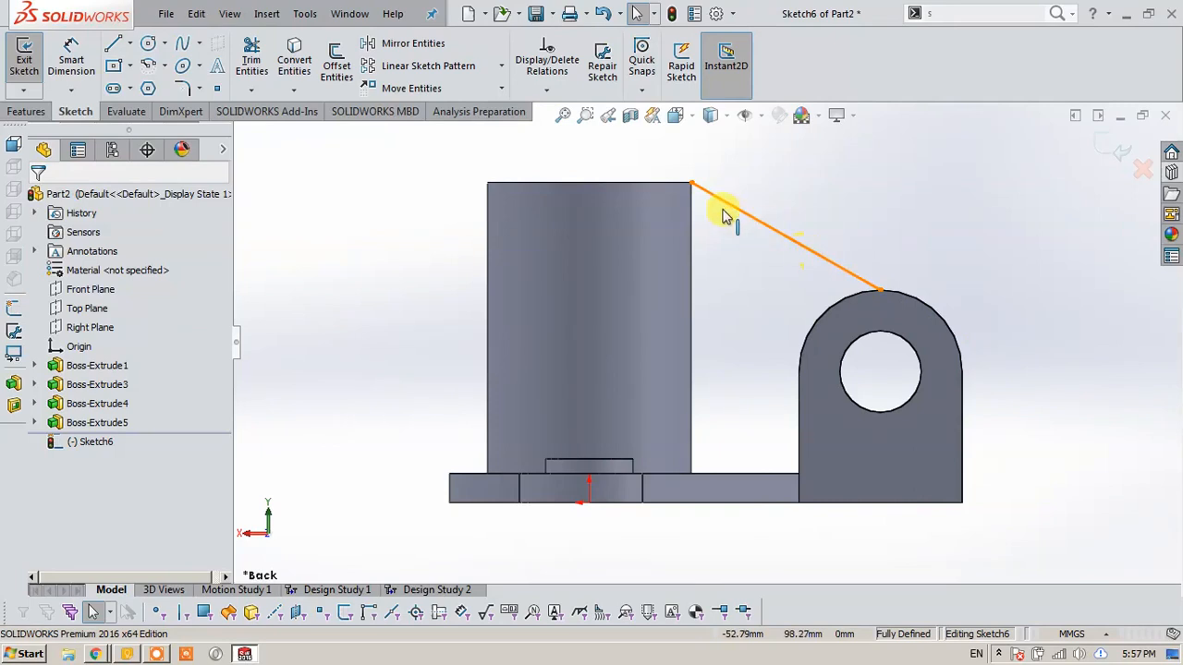
Convert the cylinder's silhouette edge, the base's top edge and the lug's side edge and arc into sketch entities.
key("s")
left_click(792, 298)
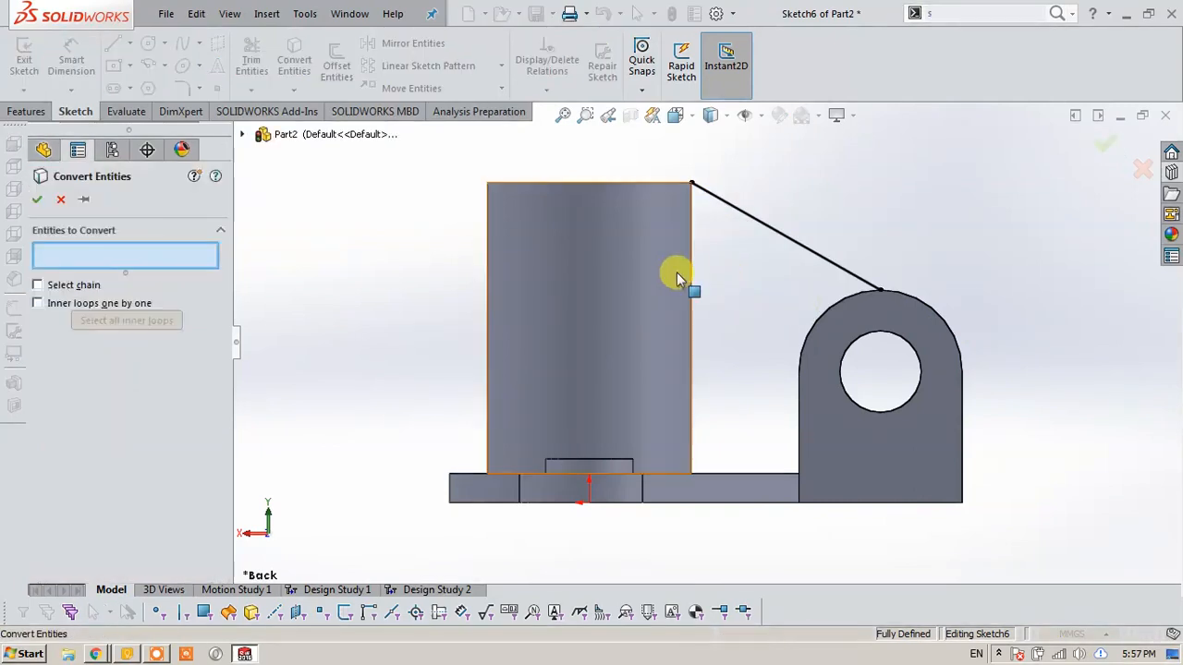
left_click(693, 279)
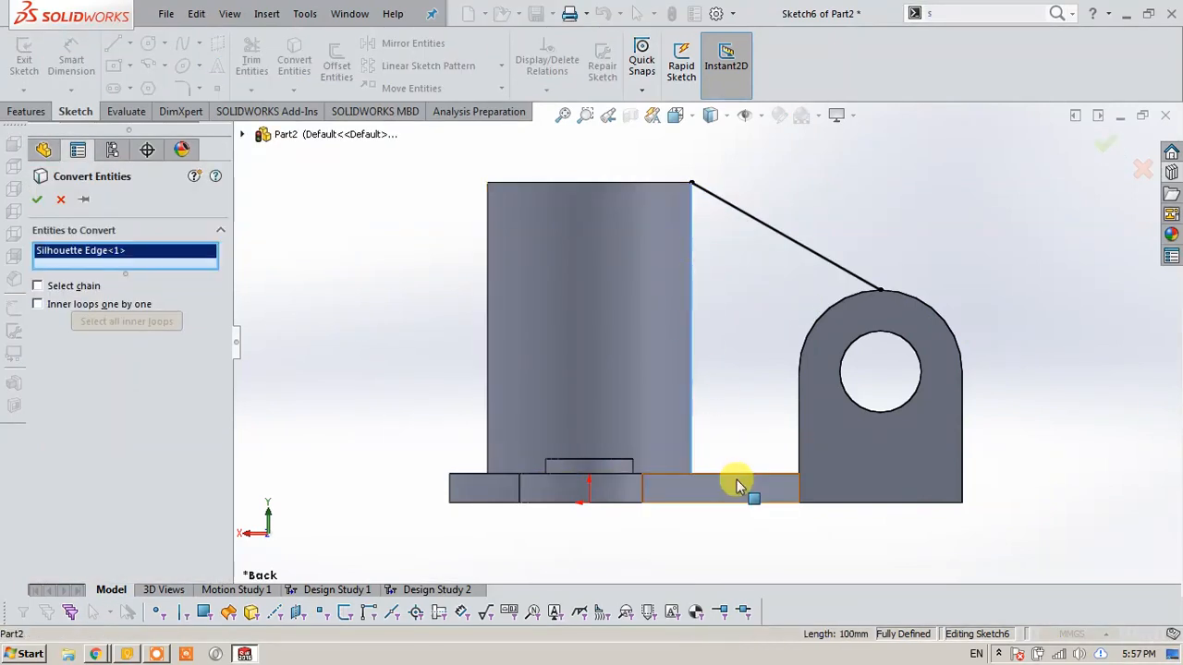
left_click(737, 476)
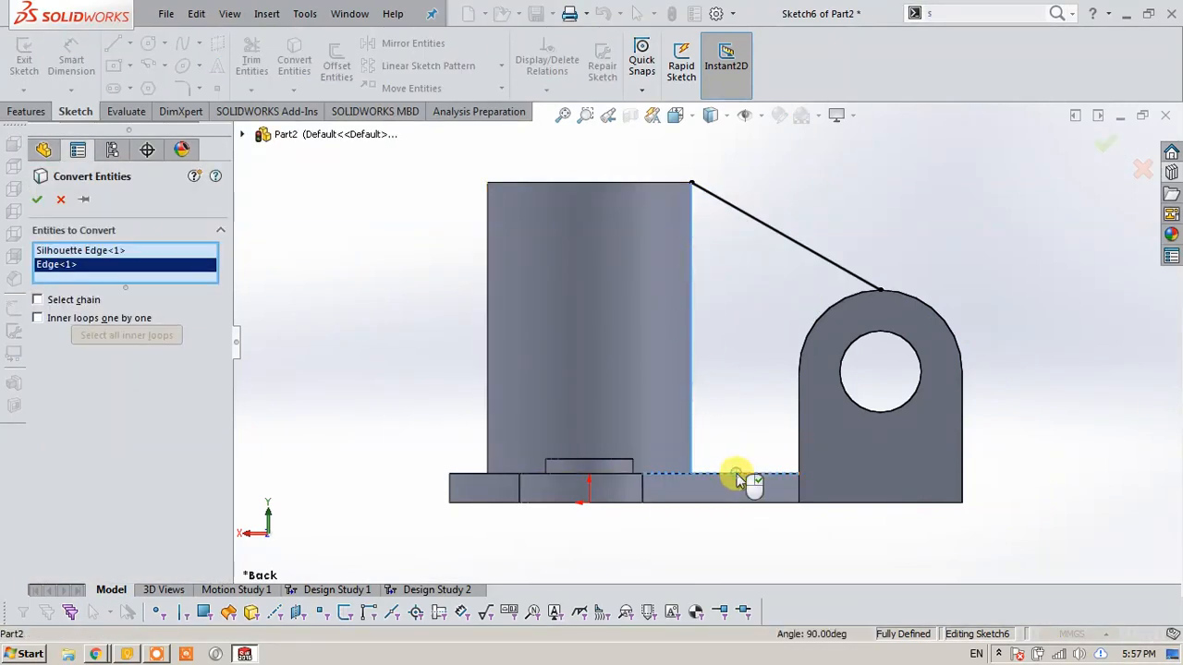
left_click(799, 420)
left_click(803, 355)
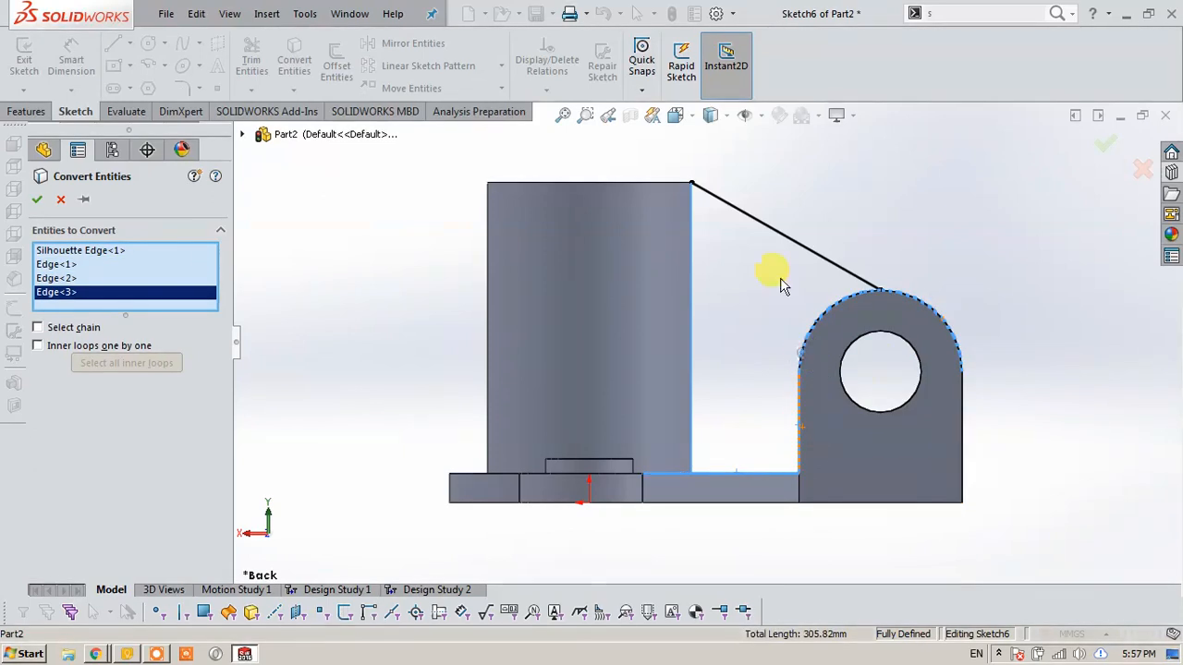
left_click(1101, 147)
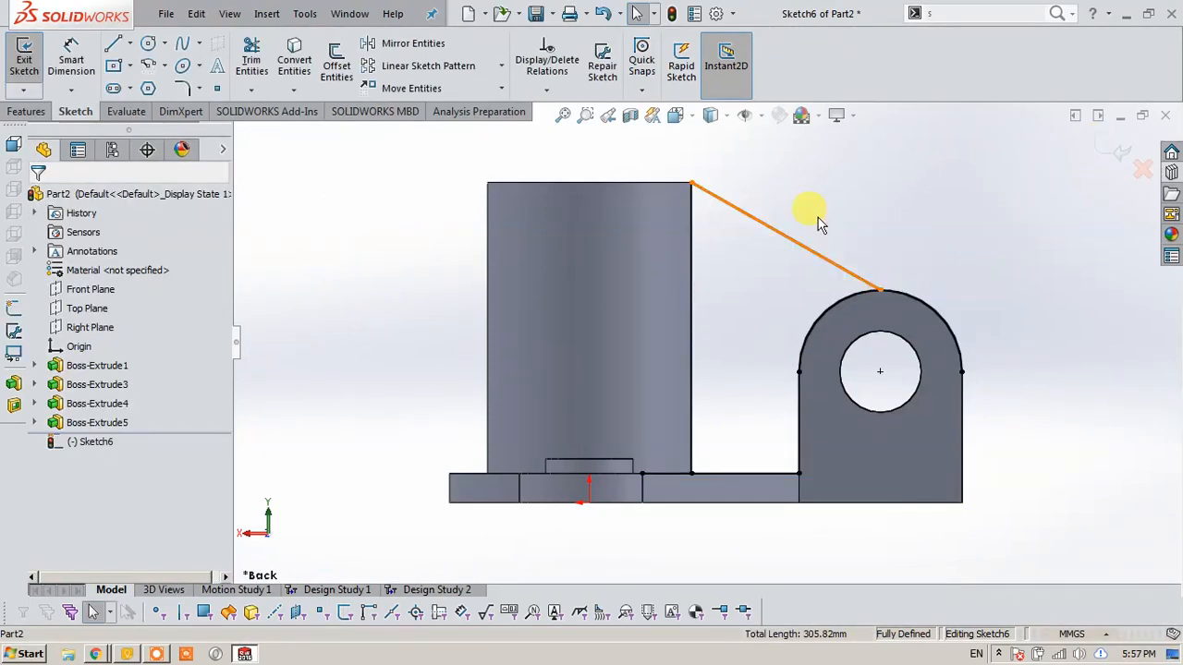
Power trim the excess base line and outer arc to leave a closed rib profile between cylinder and lug, and exit the sketch.
left_click(652, 305)
left_click(647, 344)
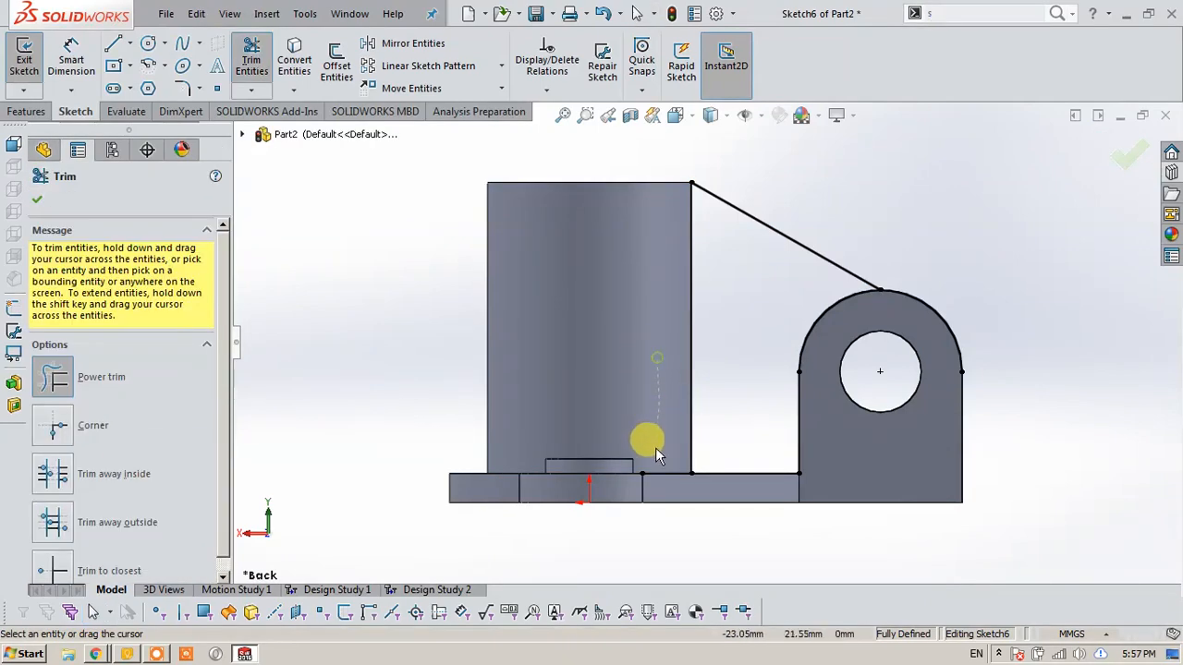
left_click_drag(662, 508, 894, 477)
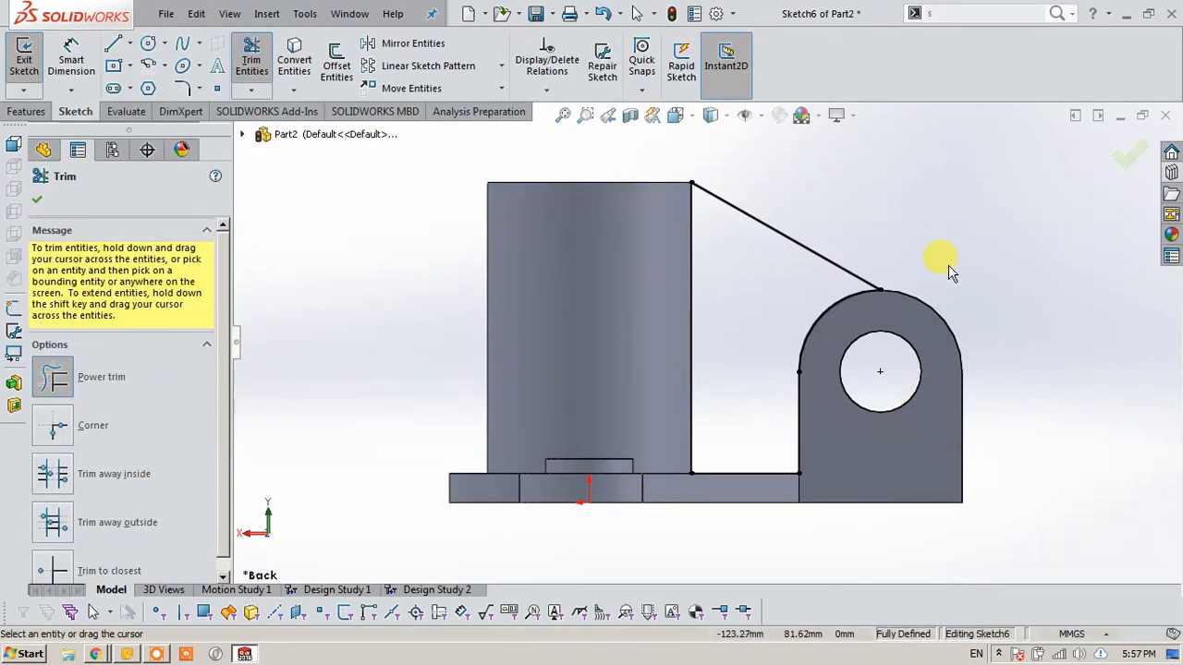
left_click(1118, 169)
middle_click_drag(1118, 169, 939, 308)
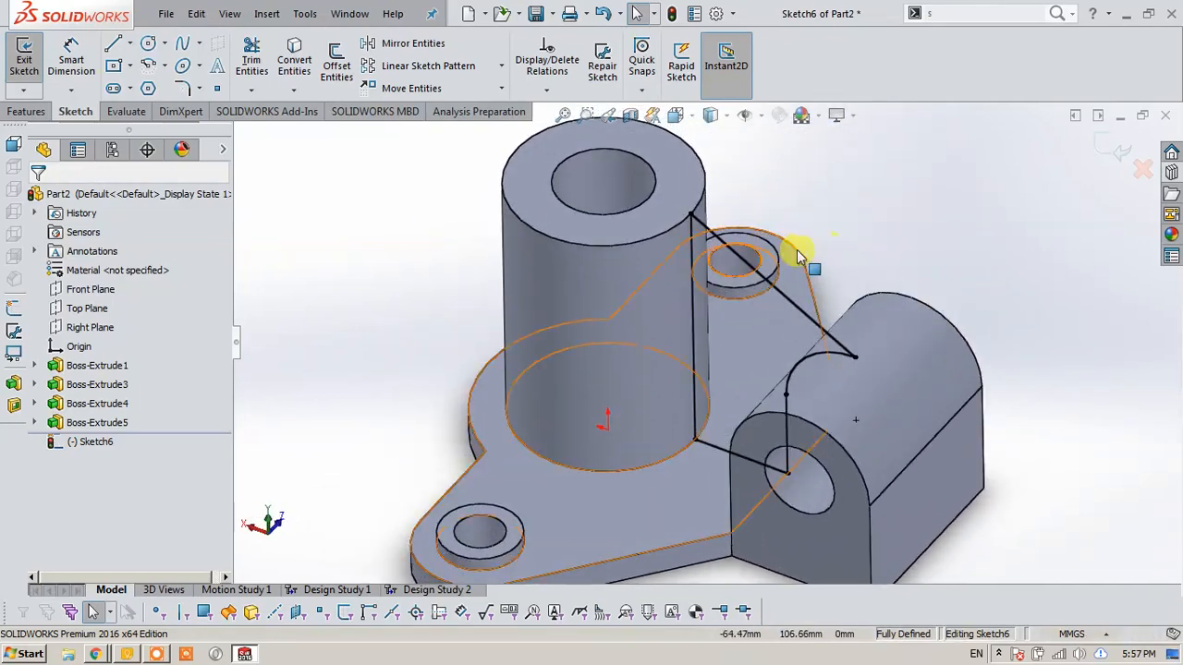
left_click(1113, 156)
Extrude the rib profile 8 mm with Mid Plane and Merge result off.
left_click(31, 60)
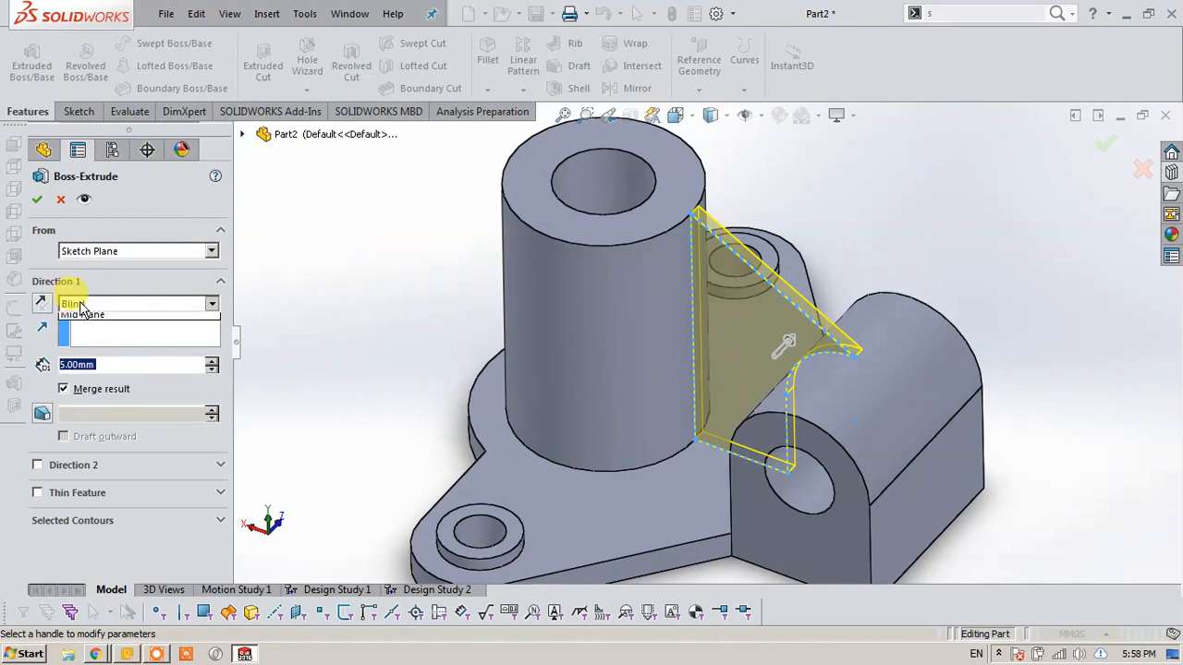
left_click(80, 308)
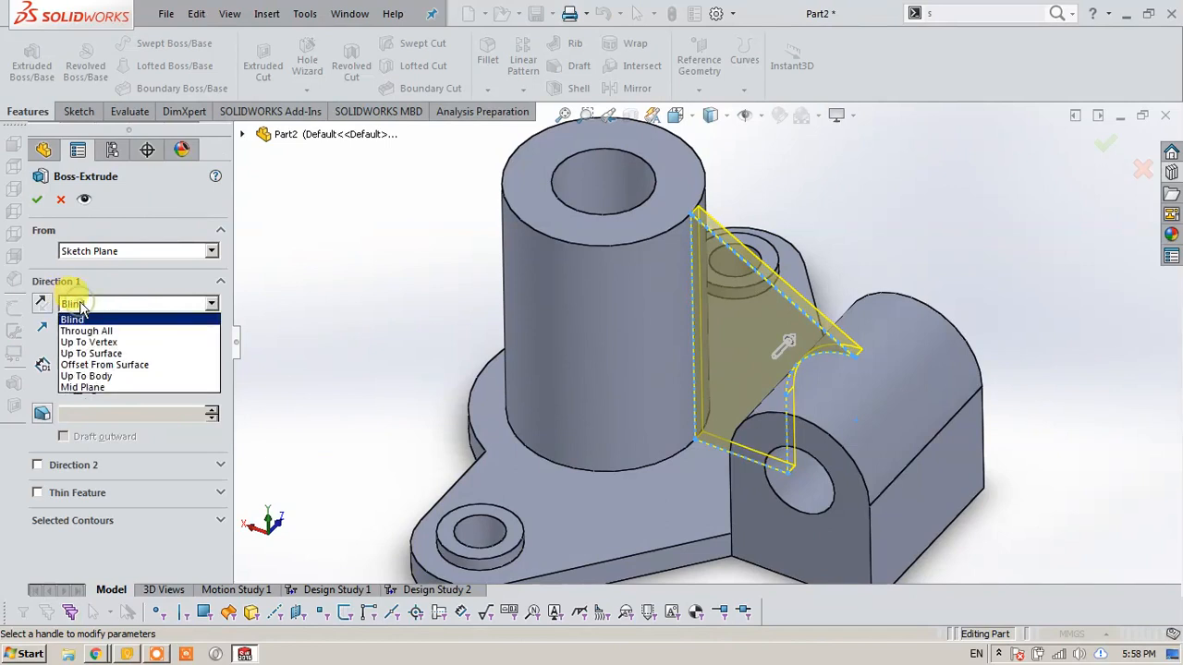
left_click(99, 388)
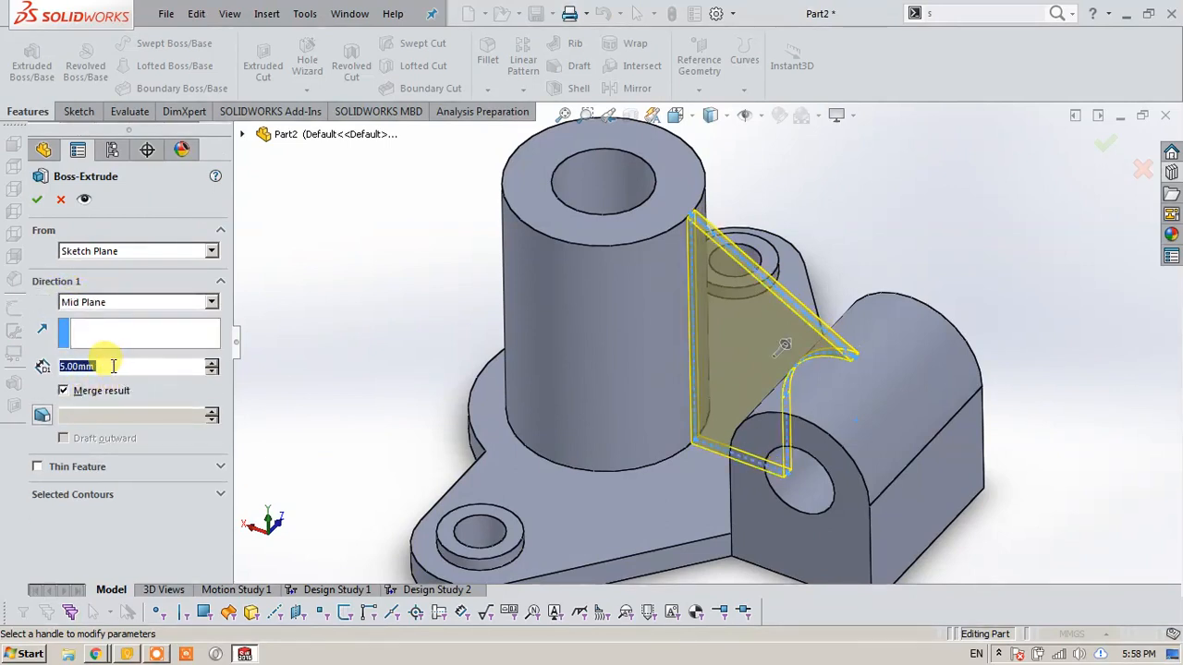
middle_click_drag(615, 359, 662, 315)
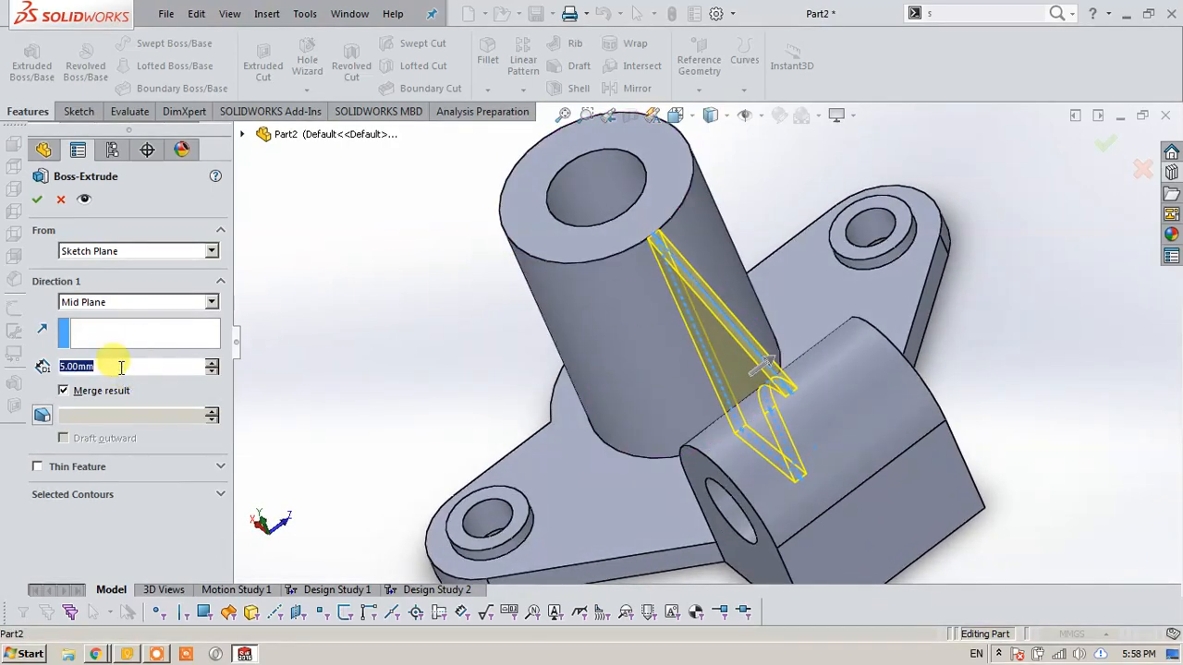
type("8")
key("Return")
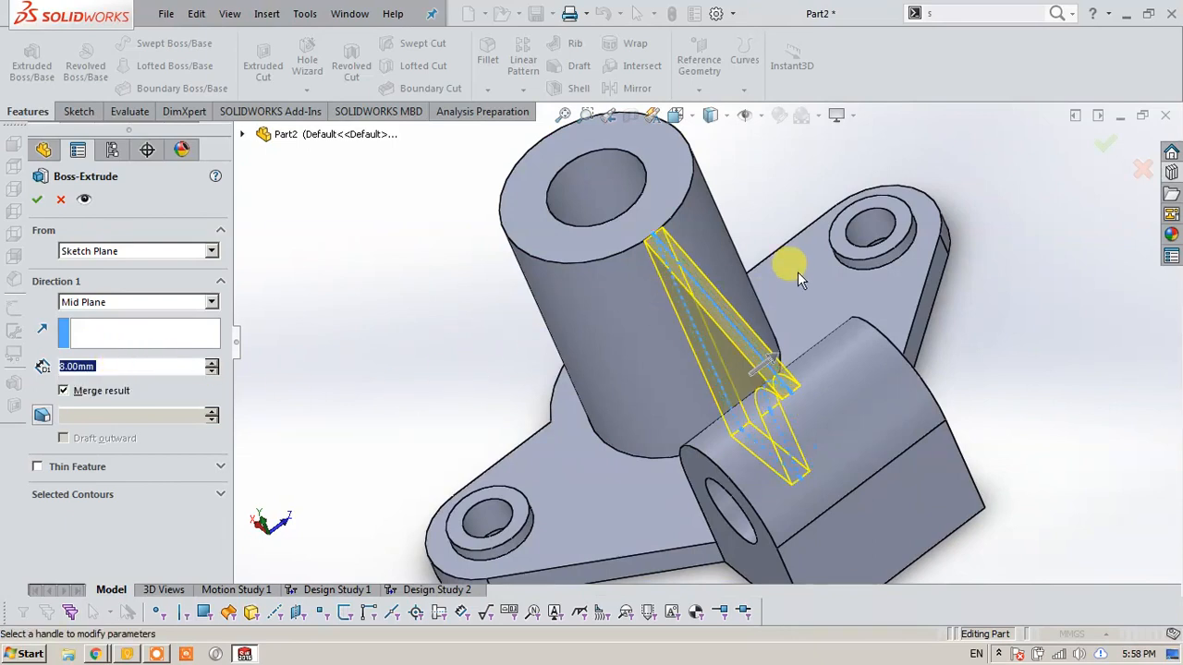
left_click(1107, 152)
left_click(146, 390)
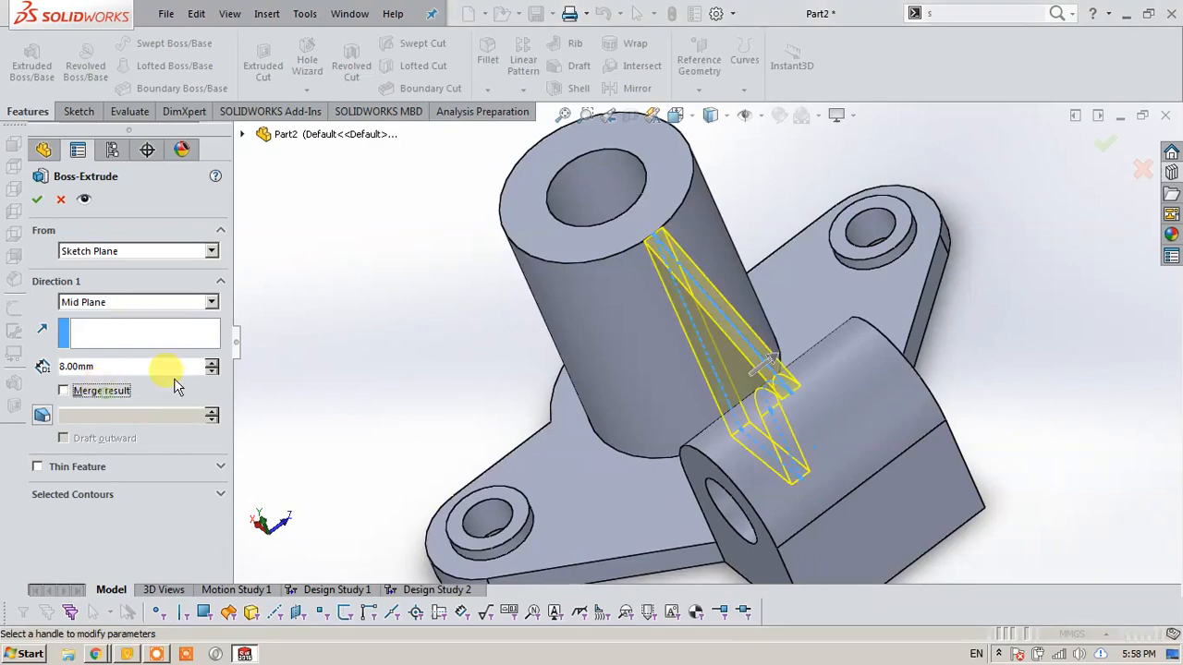
left_click(1104, 147)
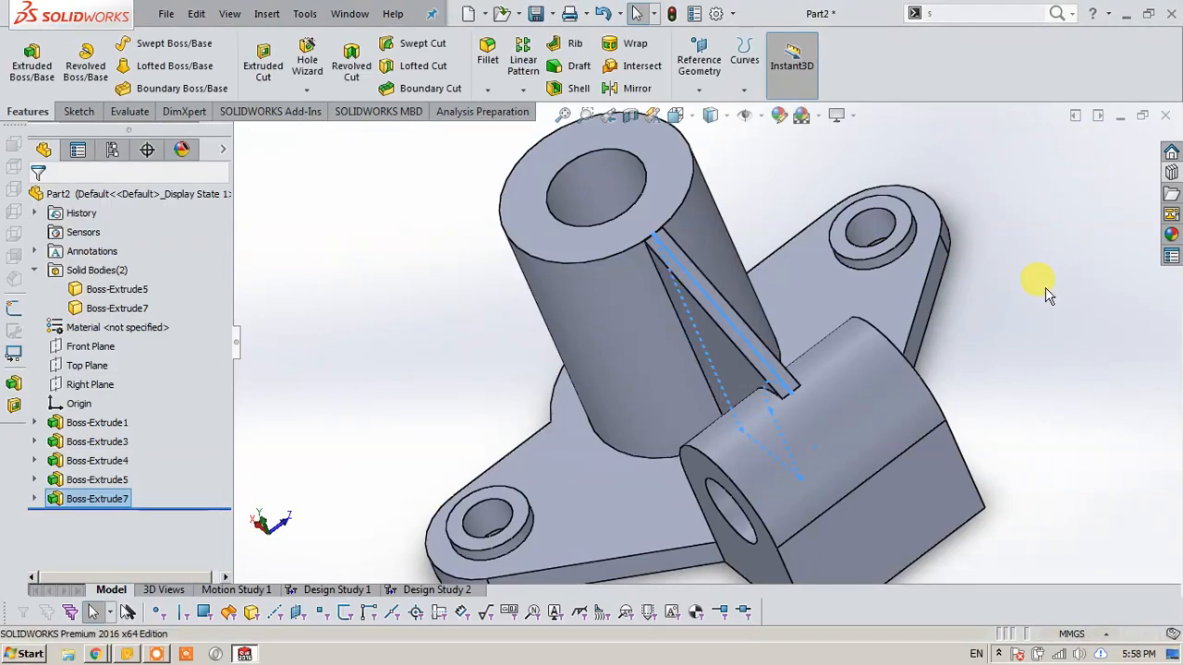
Examine up close how the rib's upper end meets the cylinder's curved surface.
middle_click_drag(1045, 287, 1085, 206)
left_click(1000, 273)
middle_click_drag(999, 272, 1059, 183)
scroll(823, 403, "down", 4)
middle_click_drag(819, 405, 746, 496)
scroll(746, 497, "up", 3)
scroll(746, 499, "up", 2)
middle_click_drag(770, 406, 720, 407)
scroll(723, 403, "up", 4)
scroll(708, 280, "down", 6)
middle_click_drag(708, 275, 725, 383)
scroll(730, 176, "down", 8)
scroll(721, 306, "down", 2)
middle_click_drag(721, 306, 600, 383)
Try to extrude the 8 mm mid-plane rib with Merge result on, and accept it with Merge result off.
left_click(97, 499)
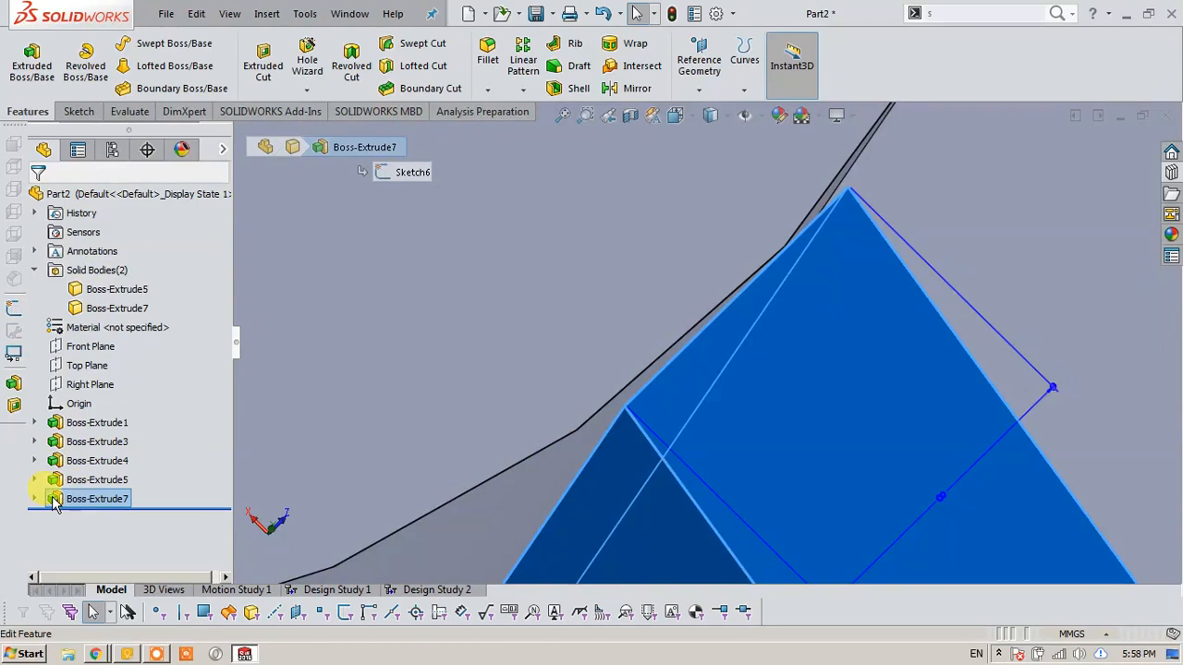
left_click(69, 453)
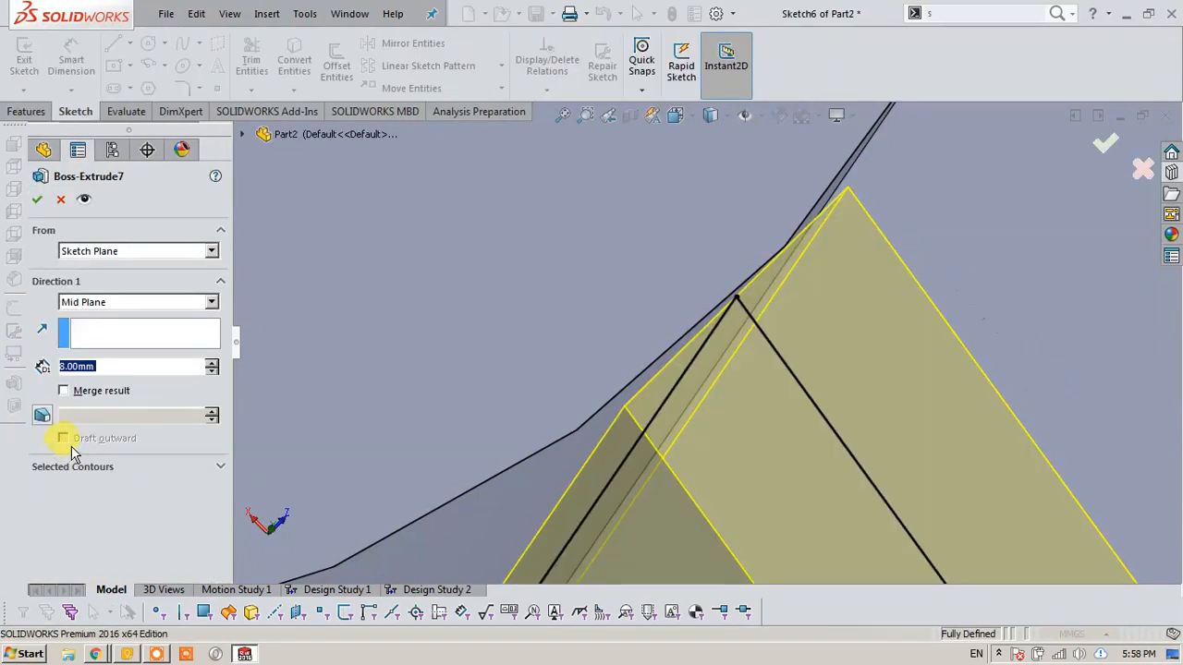
left_click(37, 199)
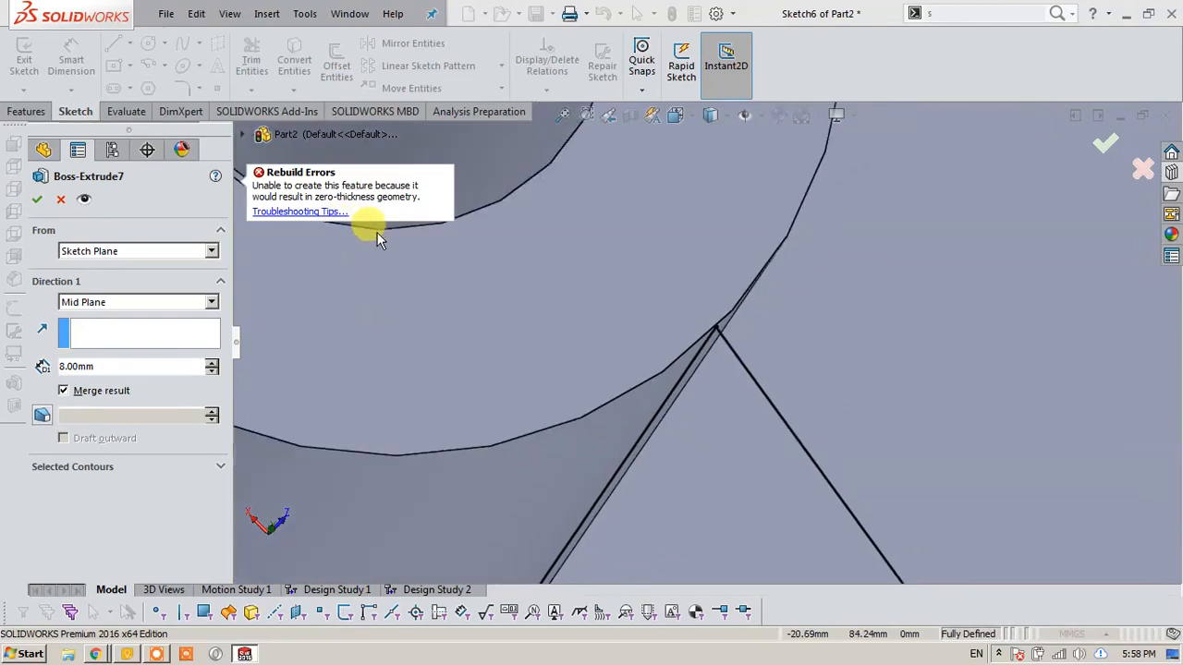
scroll(536, 281, "up", 9)
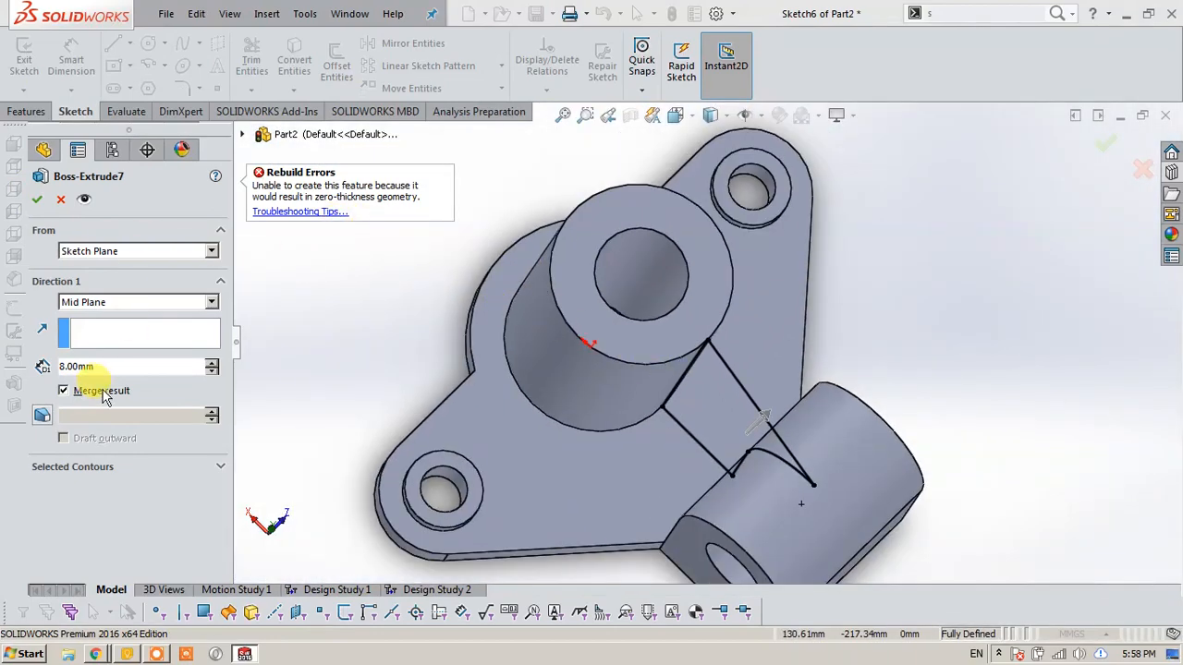
left_click(63, 391)
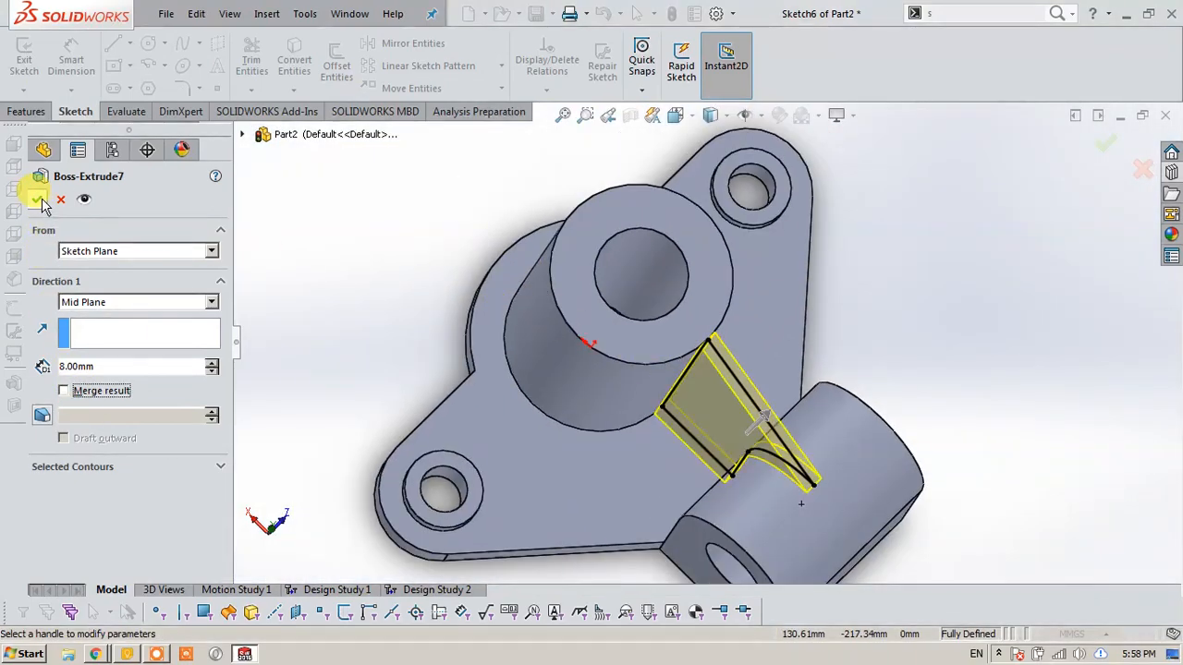
left_click(37, 199)
Start a sketch on the cylinder's top annular face, where the rib's upper end meets it.
middle_click_drag(726, 350, 699, 265)
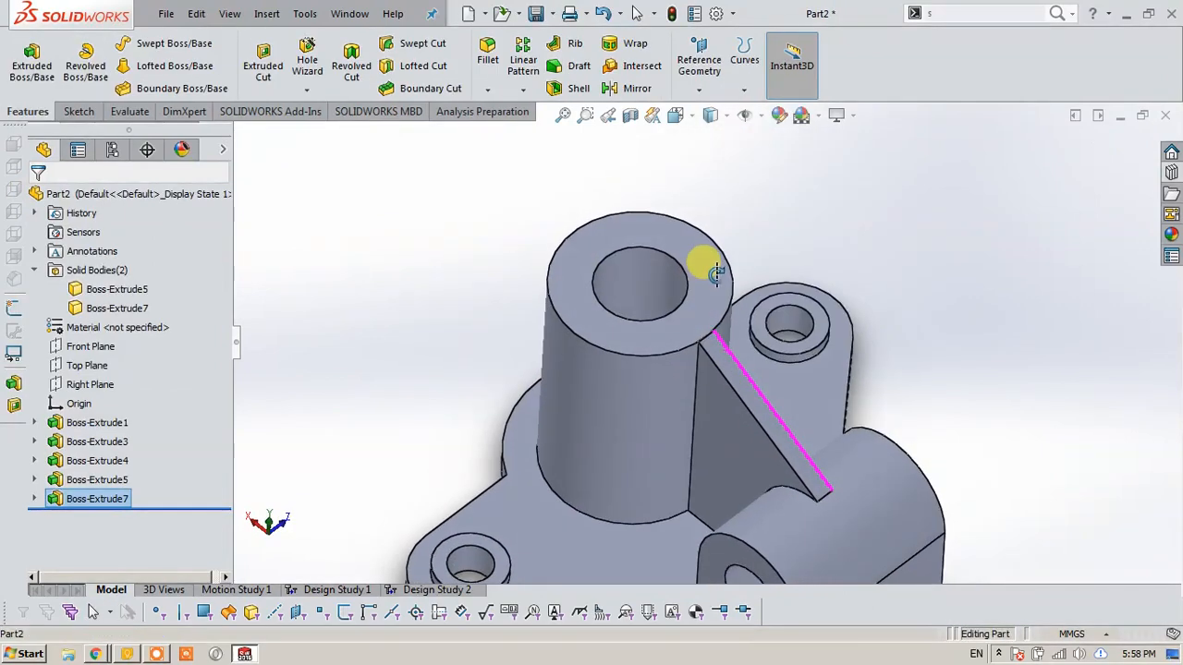
scroll(677, 403, "down", 3)
scroll(678, 404, "down", 6)
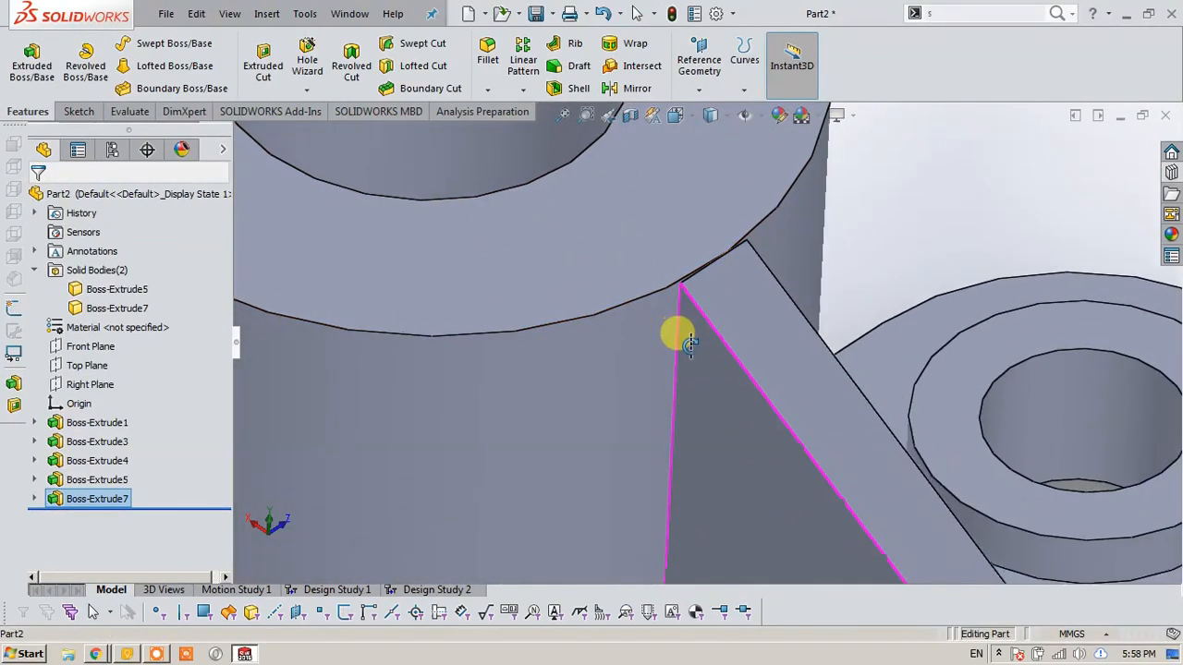
left_click(661, 249)
left_click(733, 192)
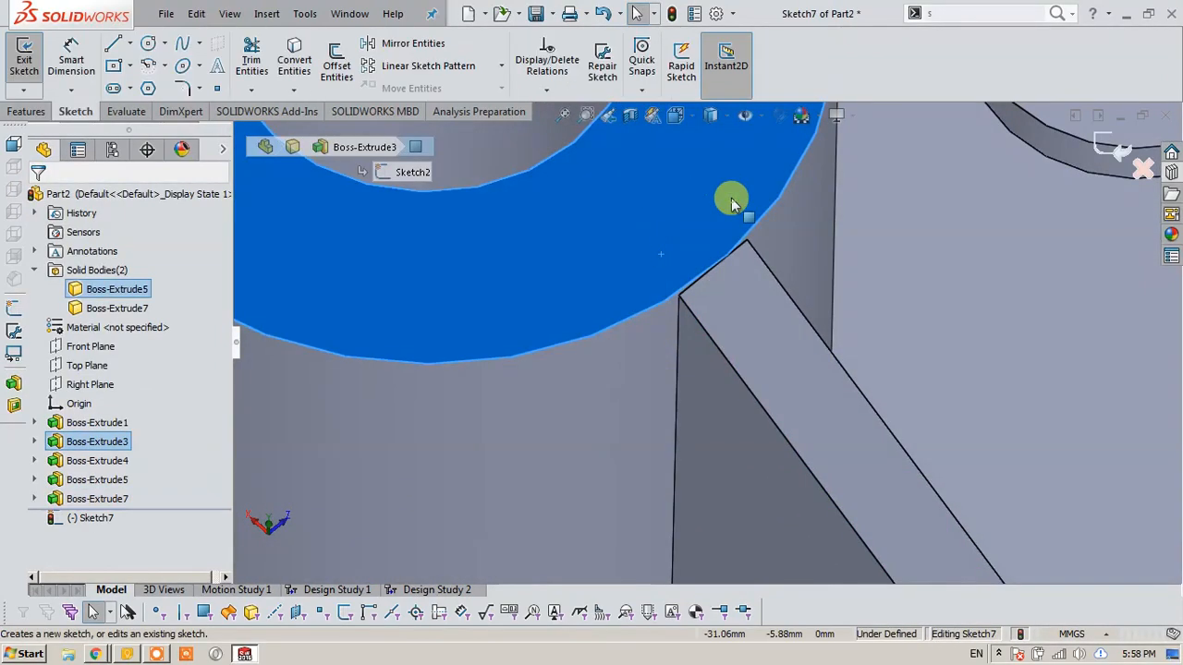
scroll(690, 338, "down", 6)
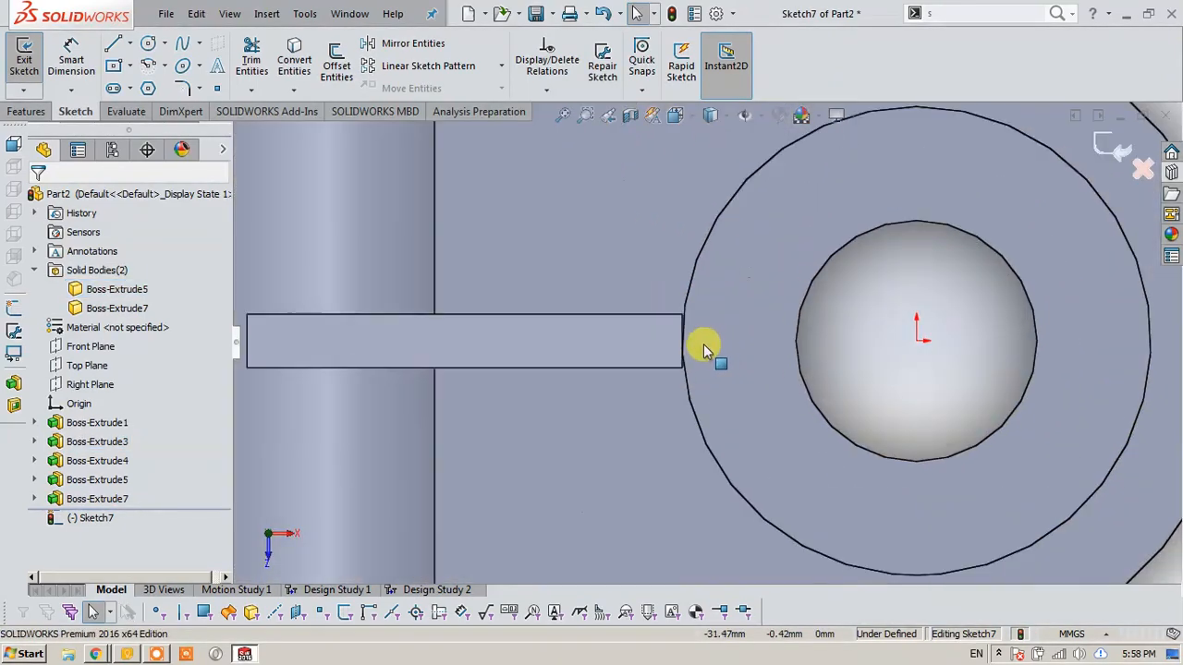
Sketch an open three-sided line profile from the rib's two end corners about 3.1 mm into the cylinder's top face.
key("s")
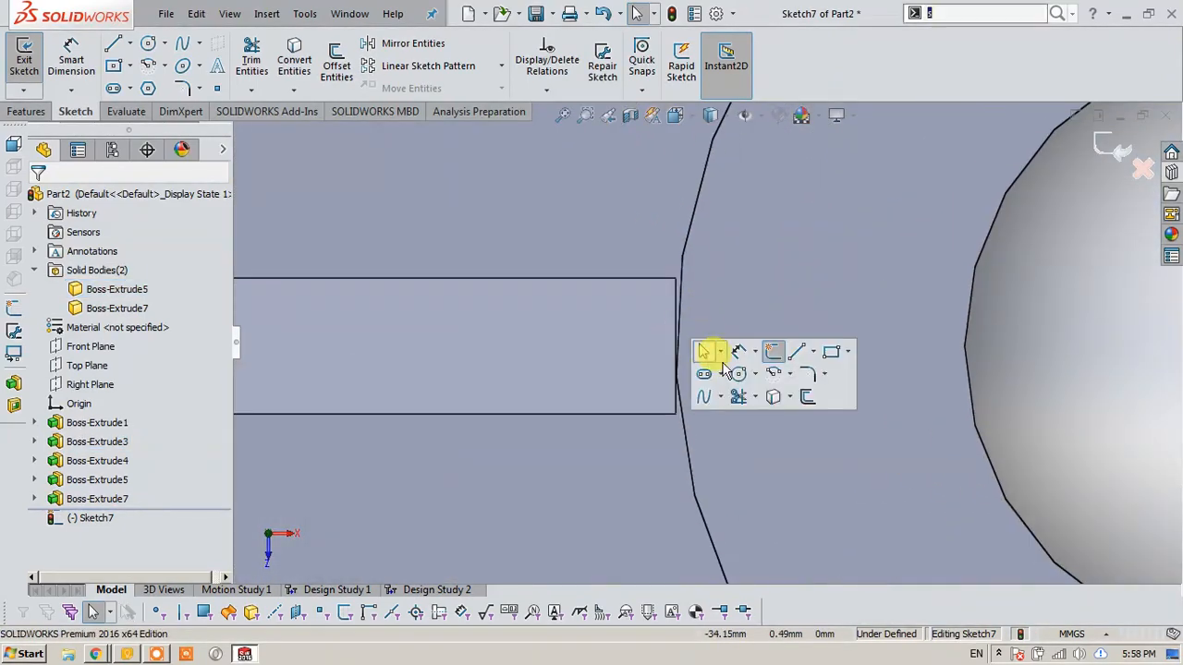
left_click(796, 351)
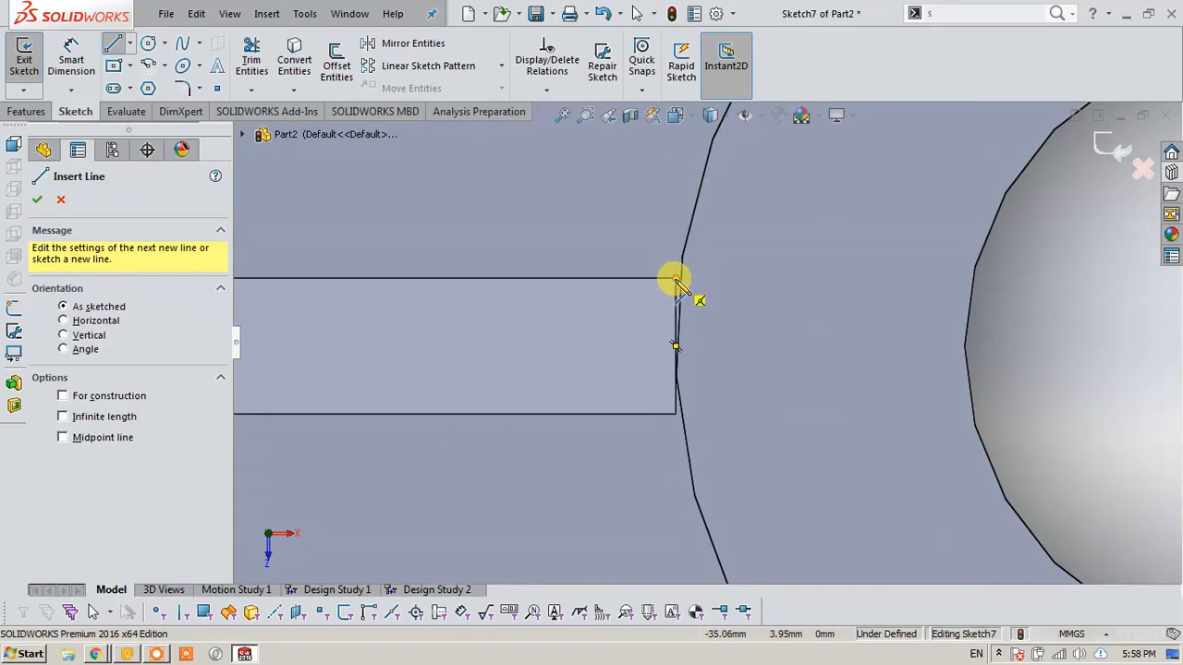
left_click(676, 279)
left_click(728, 280)
left_click(728, 413)
left_click(676, 414)
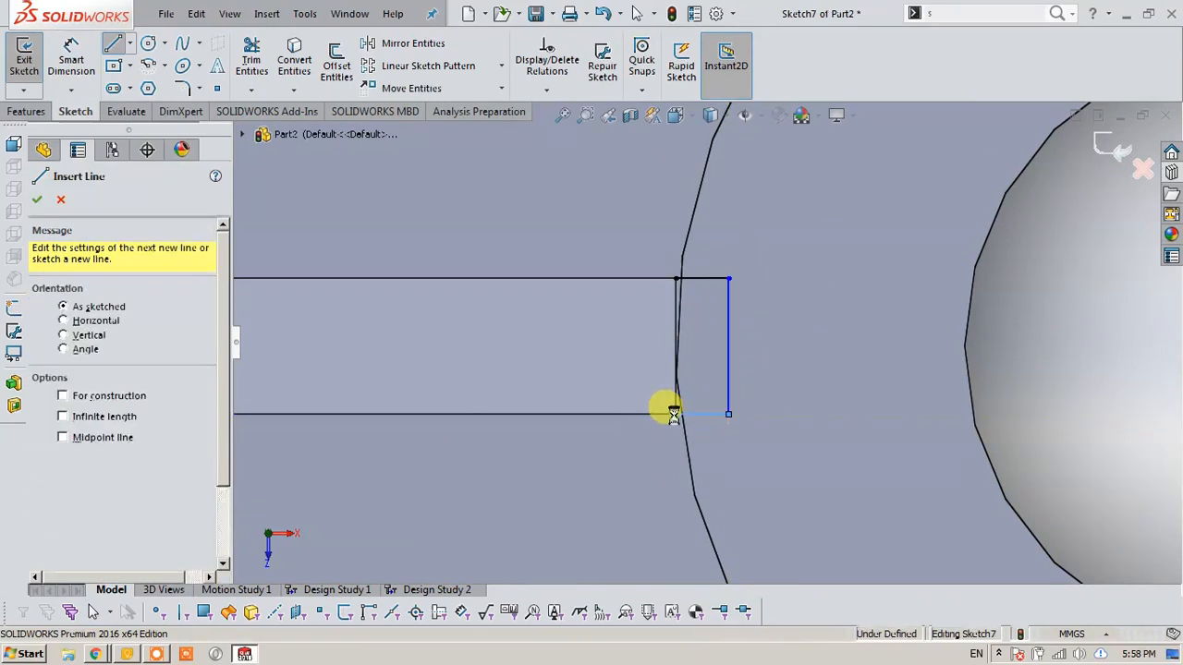
key("Escape")
left_click(690, 415)
left_click(666, 415, "ctrl")
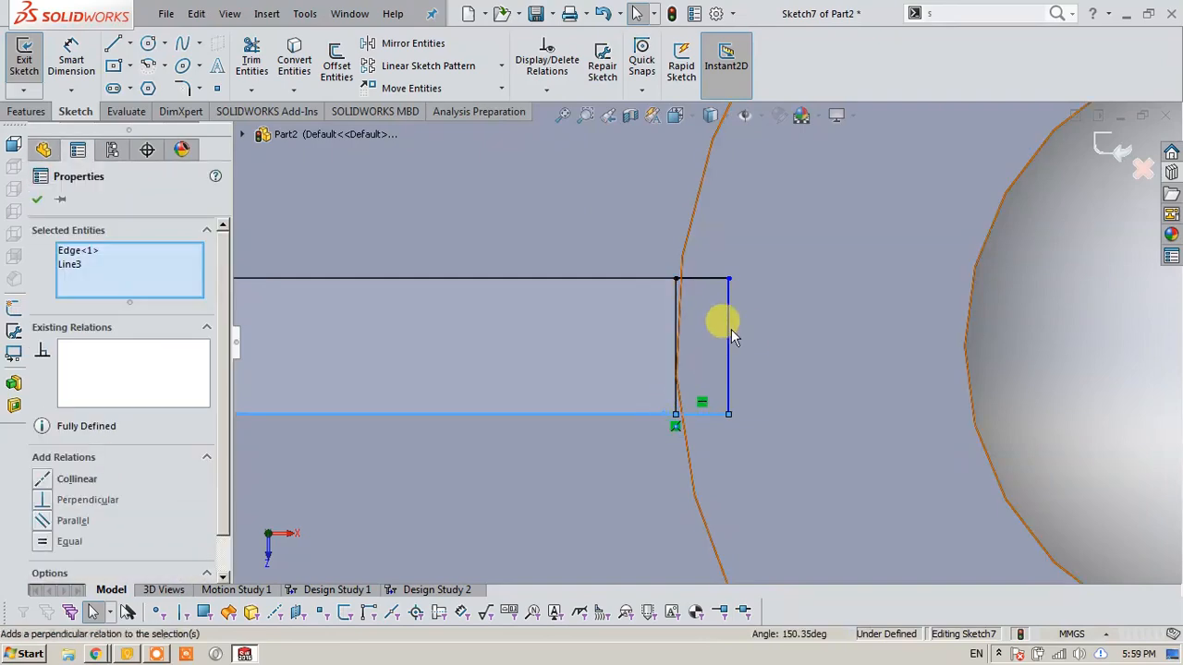
left_click(817, 274)
scroll(817, 276, "up", 4)
middle_click_drag(795, 323, 784, 250)
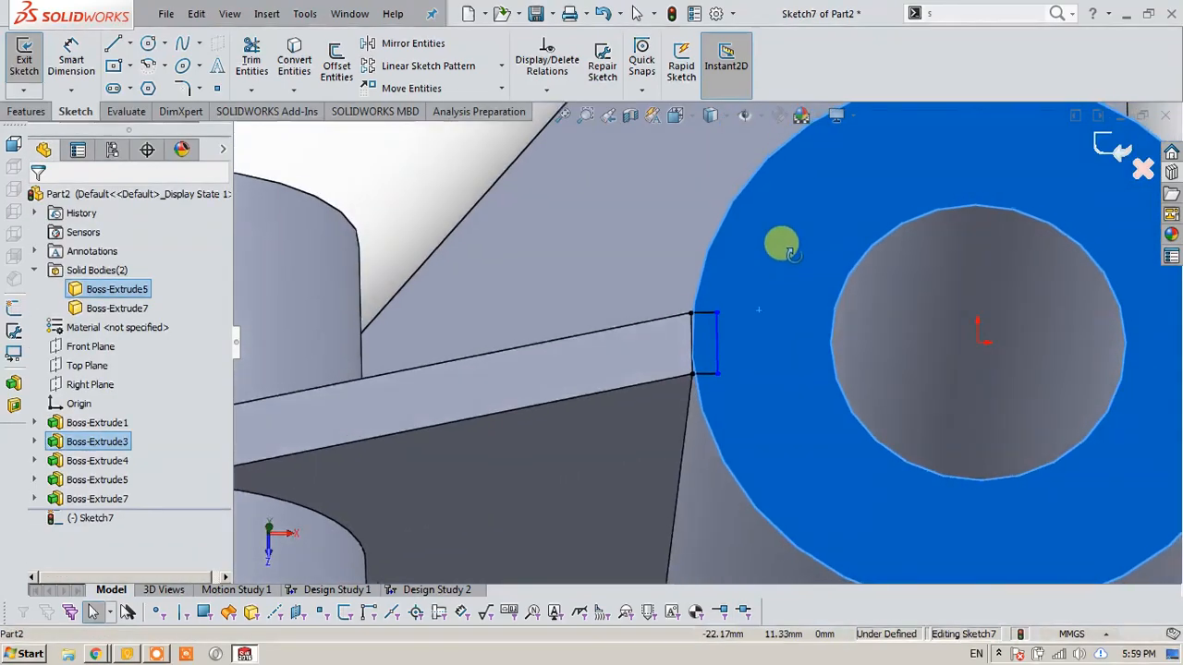
key("s")
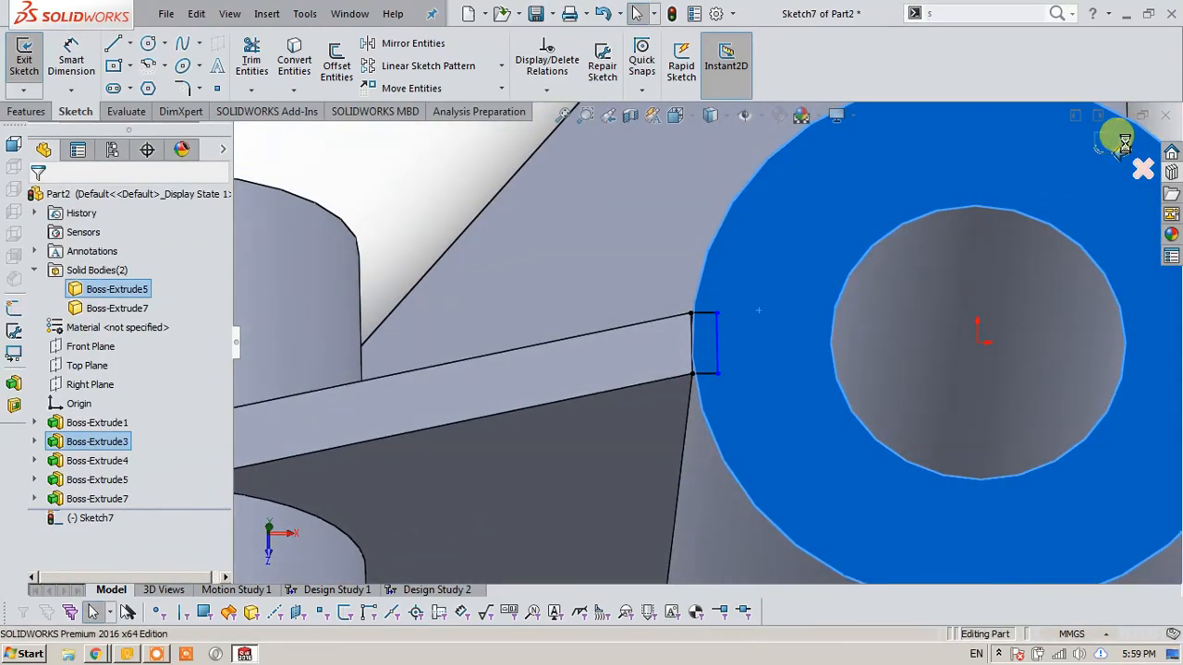
left_click(1114, 143)
left_click(74, 76)
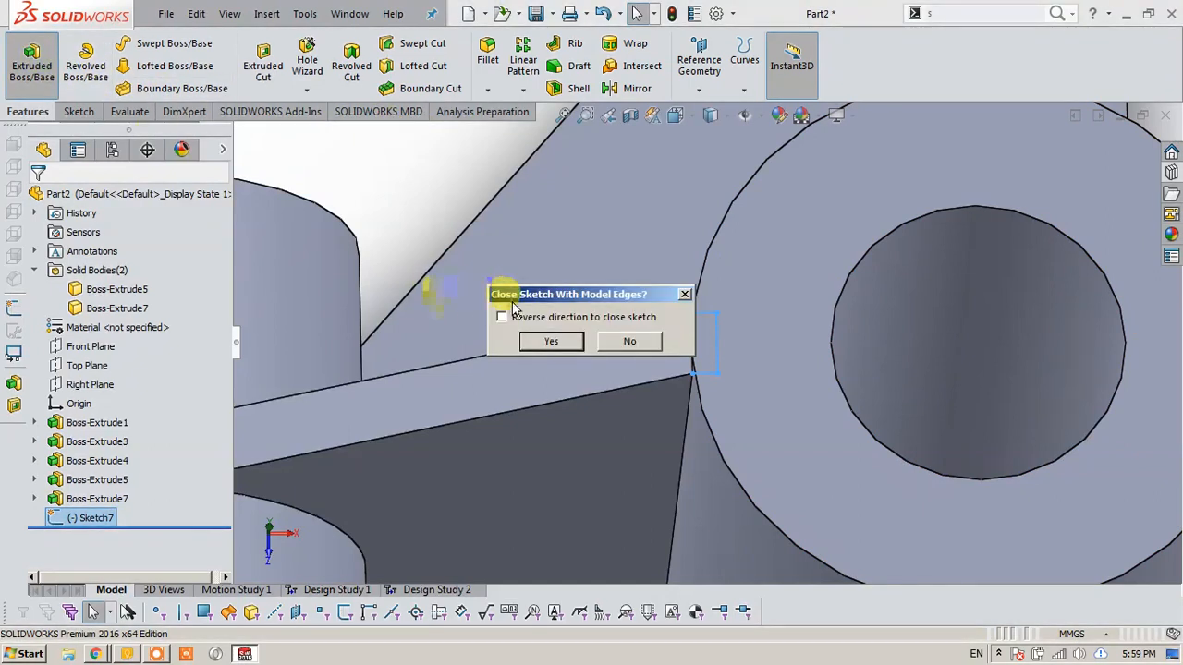
left_click(629, 341)
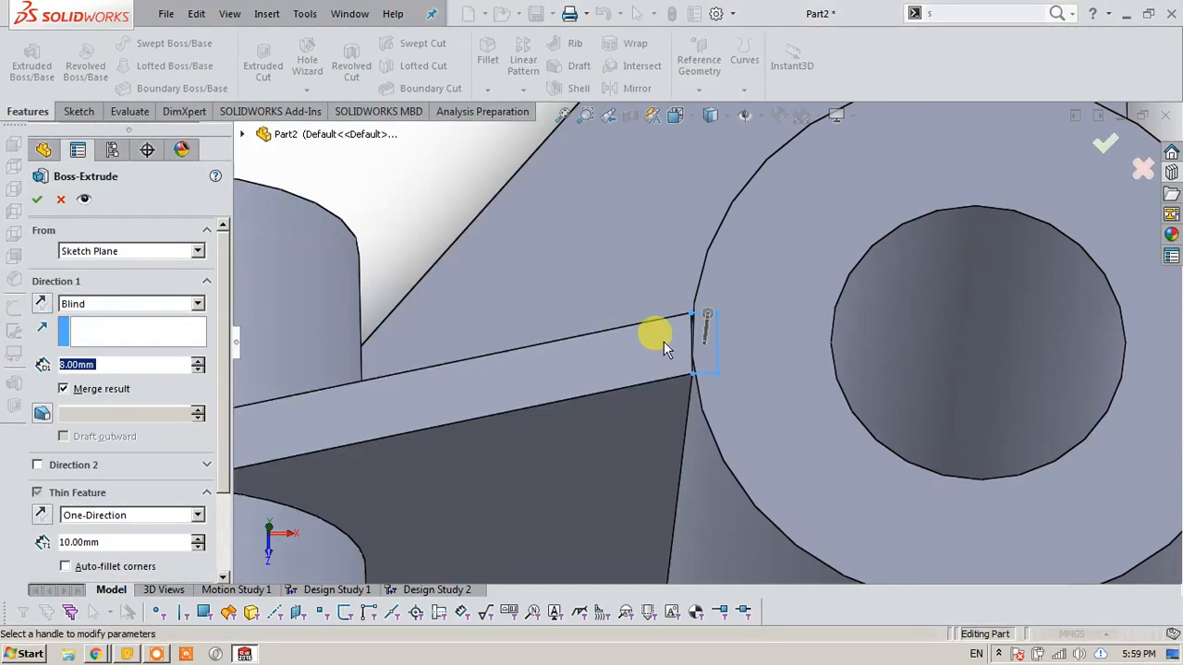
scroll(687, 339, "down", 5)
left_click(720, 349)
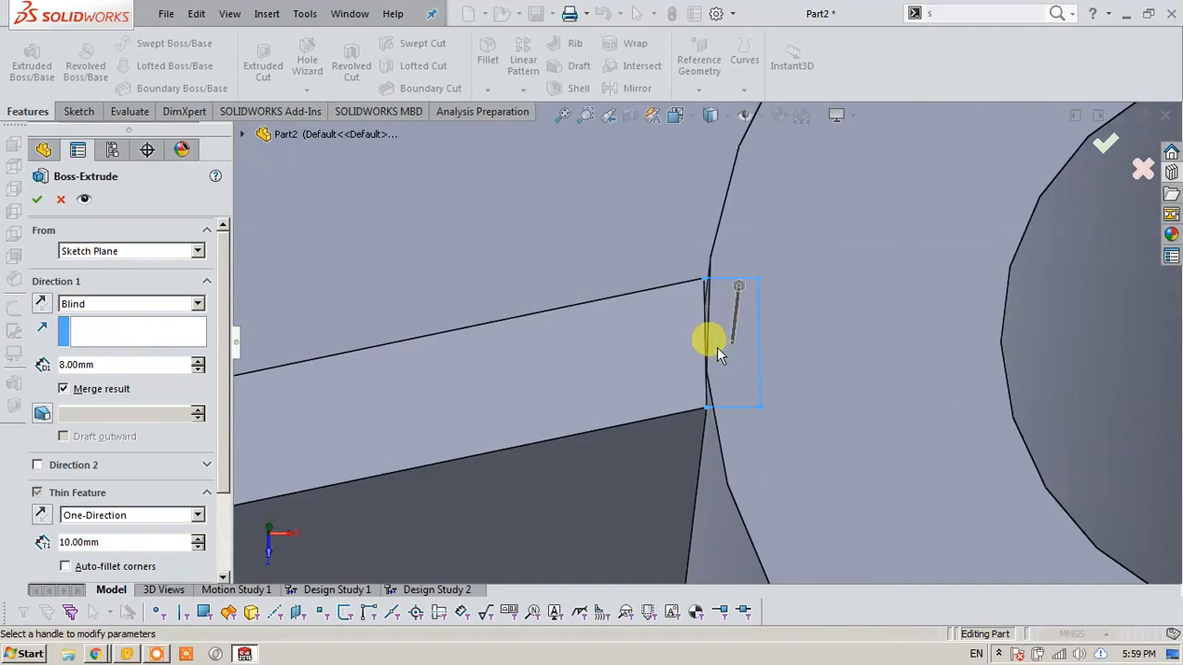
left_click(1143, 169)
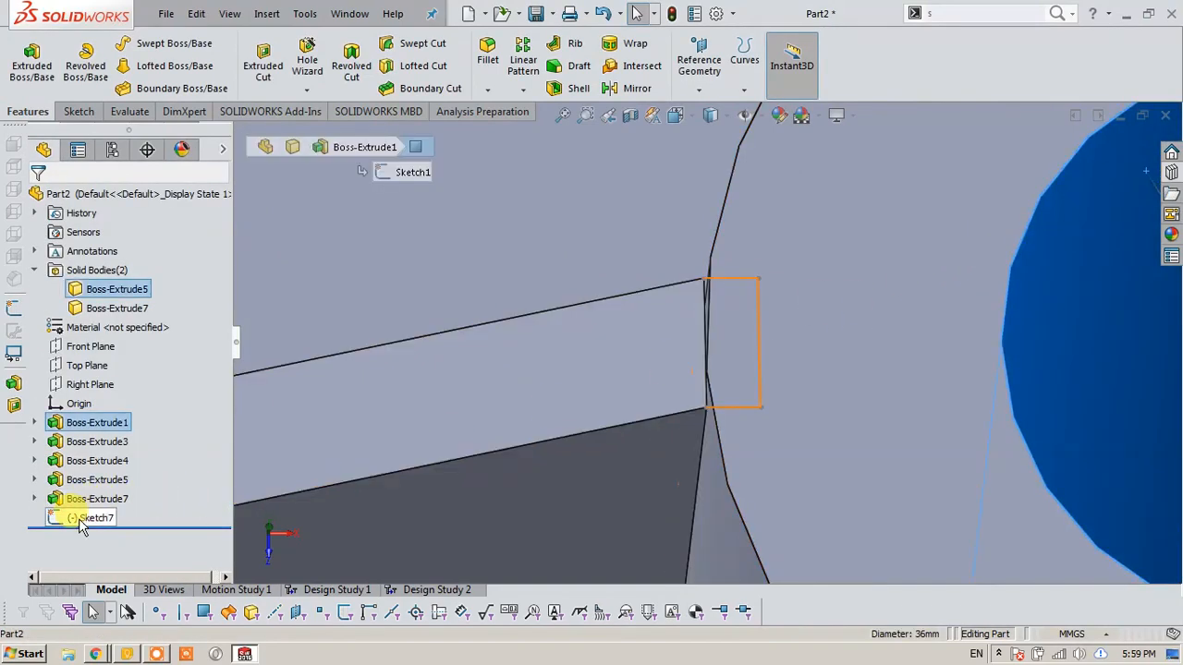
Reopen the gap-filling sketch, close its profile with a line between the rib's two end corners, and exit the sketch.
left_click(93, 479)
scroll(685, 335, "down", 5)
key("s")
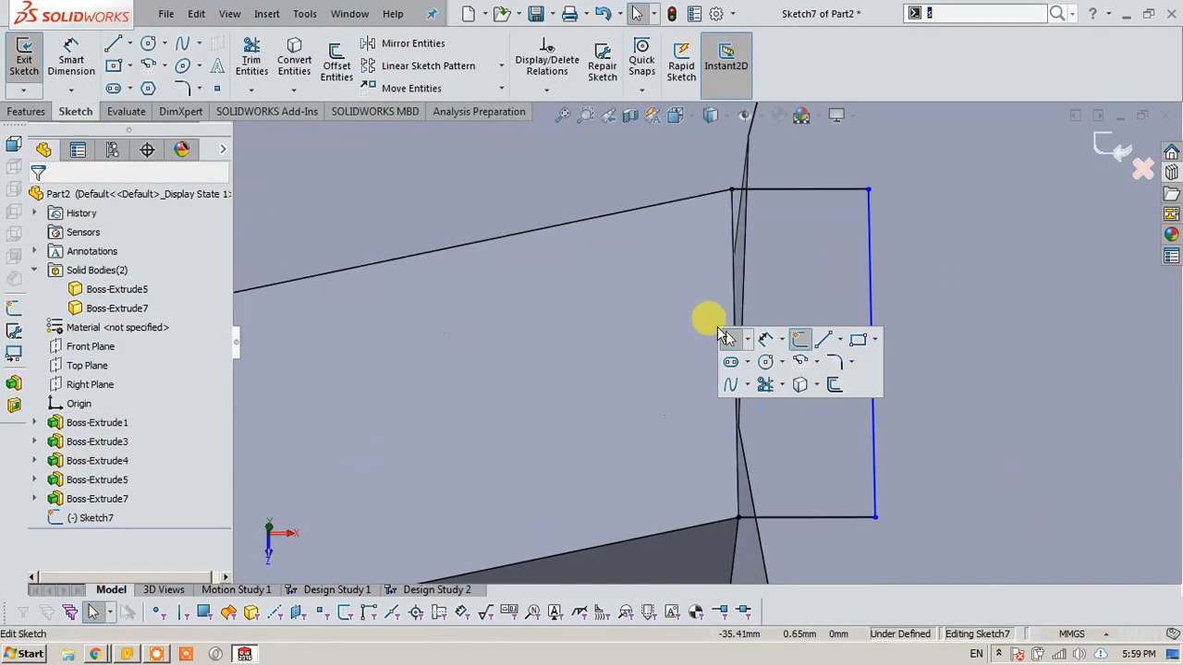
left_click(822, 339)
left_click(732, 190)
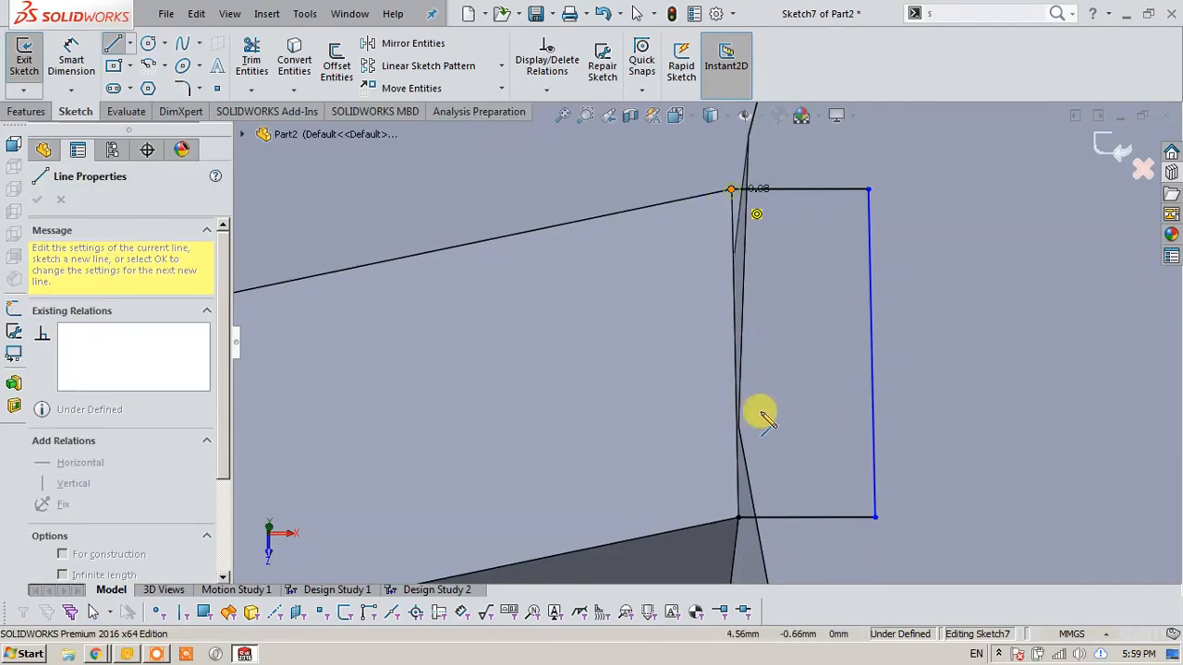
left_click(736, 516)
left_click(737, 517)
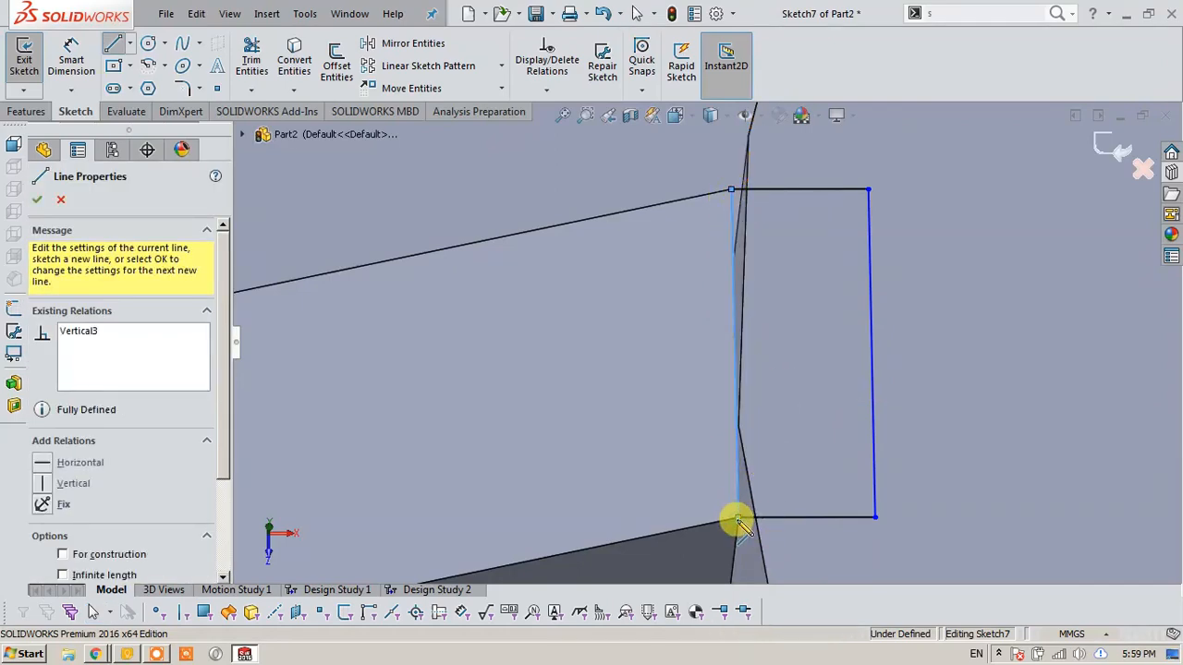
left_click(1115, 150)
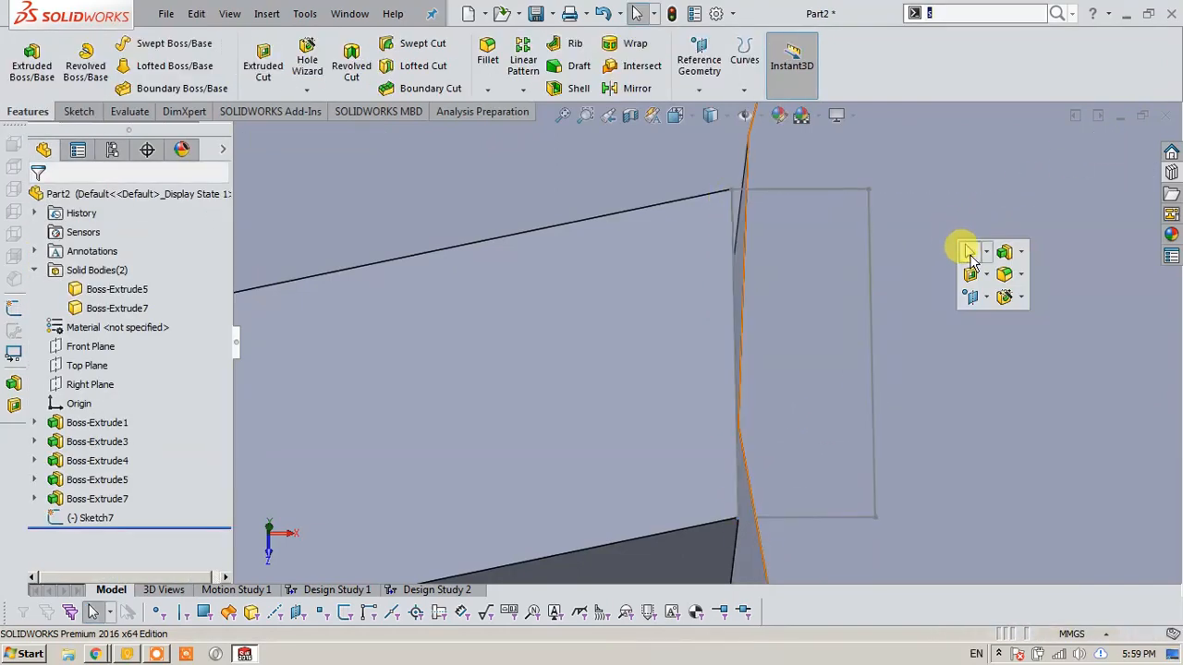
Extrude the closed contour in the reversed direction with Up To Next and Merge result on, joining rib and cylinder.
left_click(1004, 253)
left_click(844, 192)
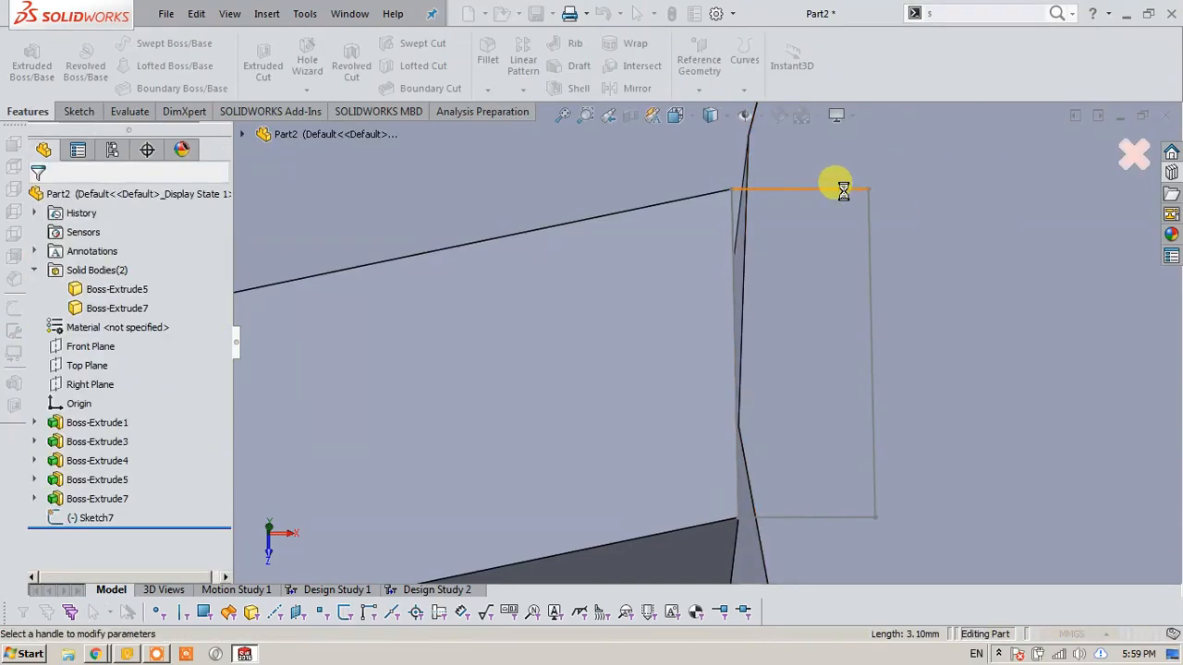
left_click(40, 303)
left_click(111, 304)
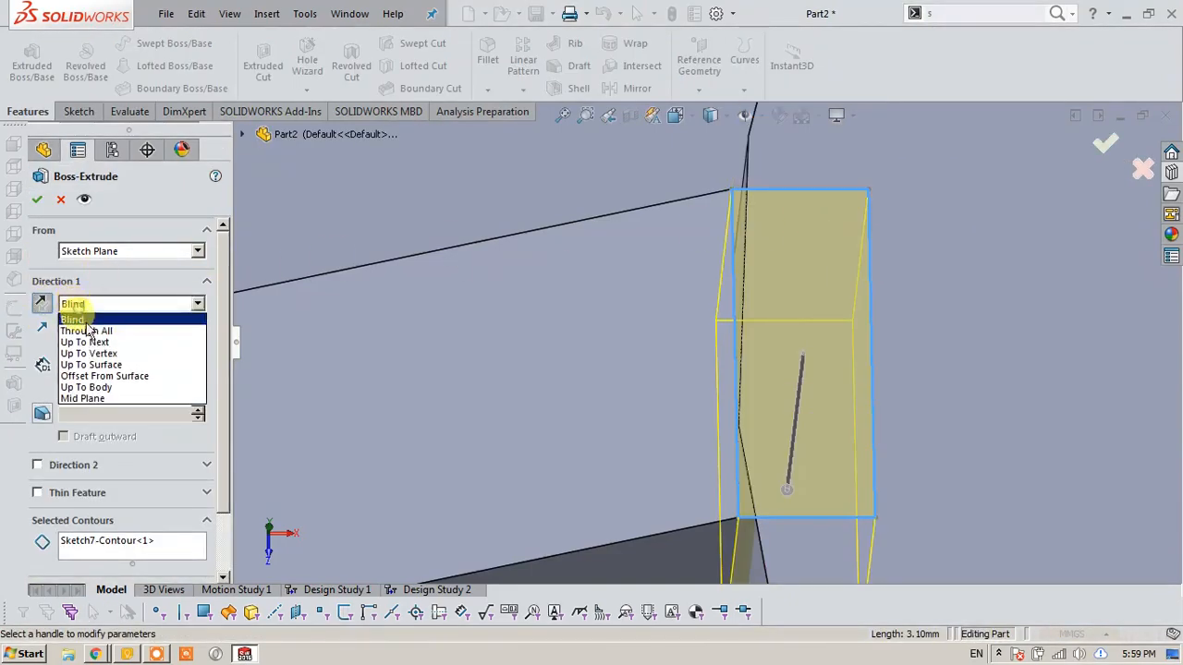
left_click(97, 343)
scroll(505, 379, "up", 10)
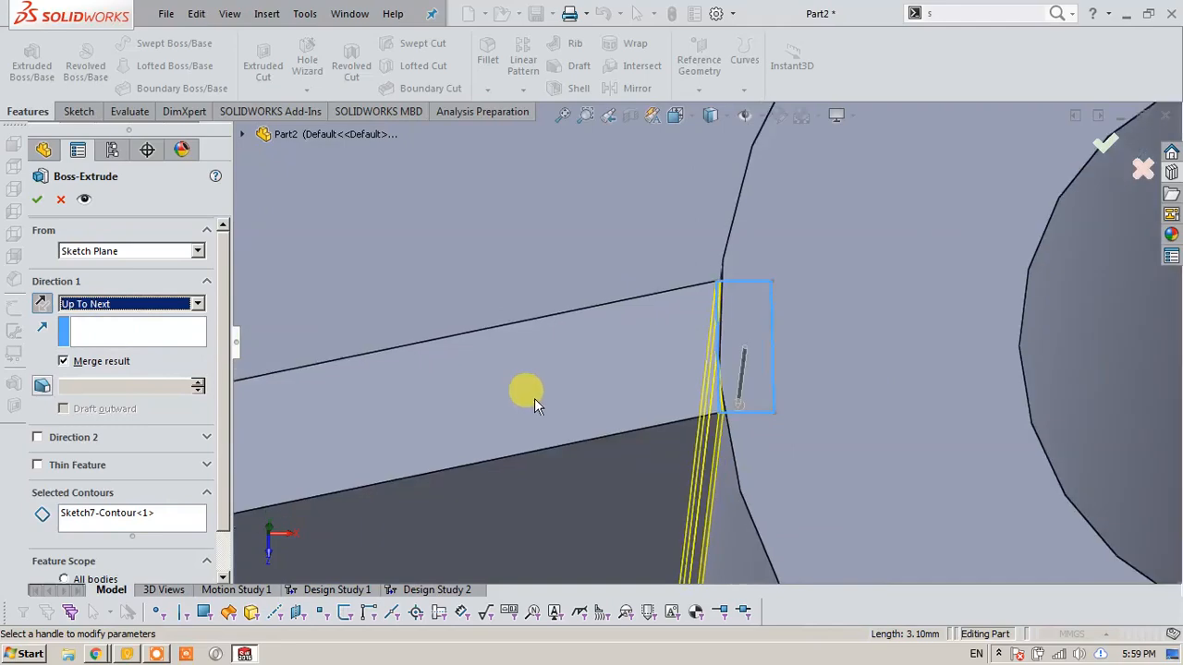
scroll(681, 434, "down", 6)
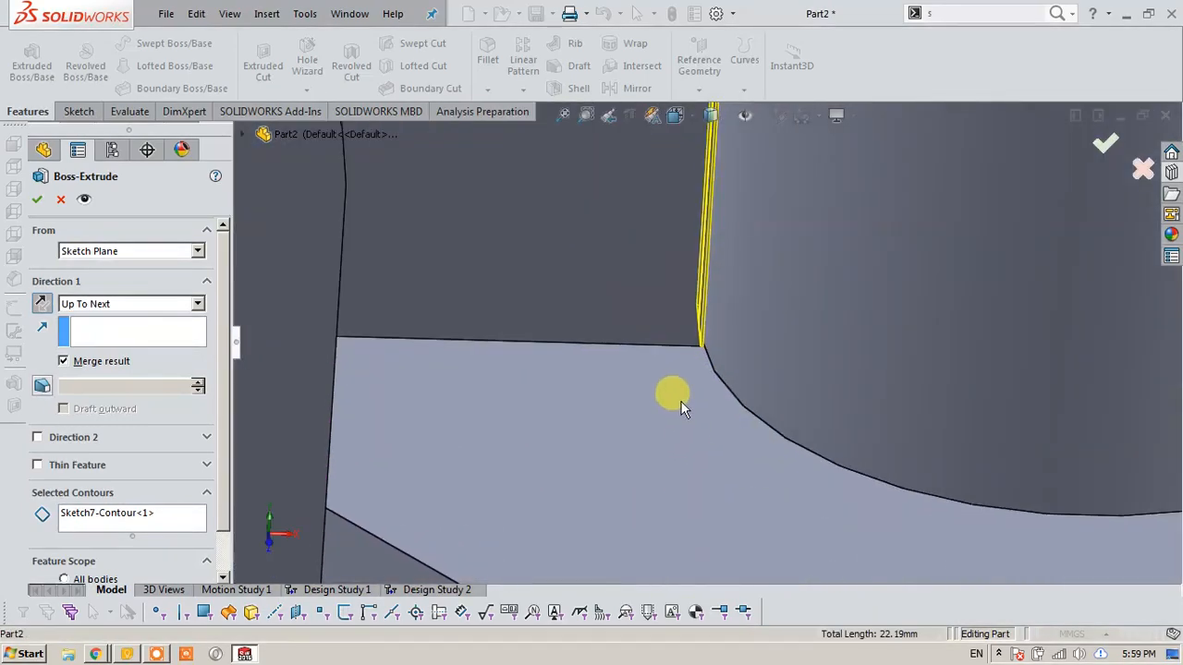
left_click(1107, 140)
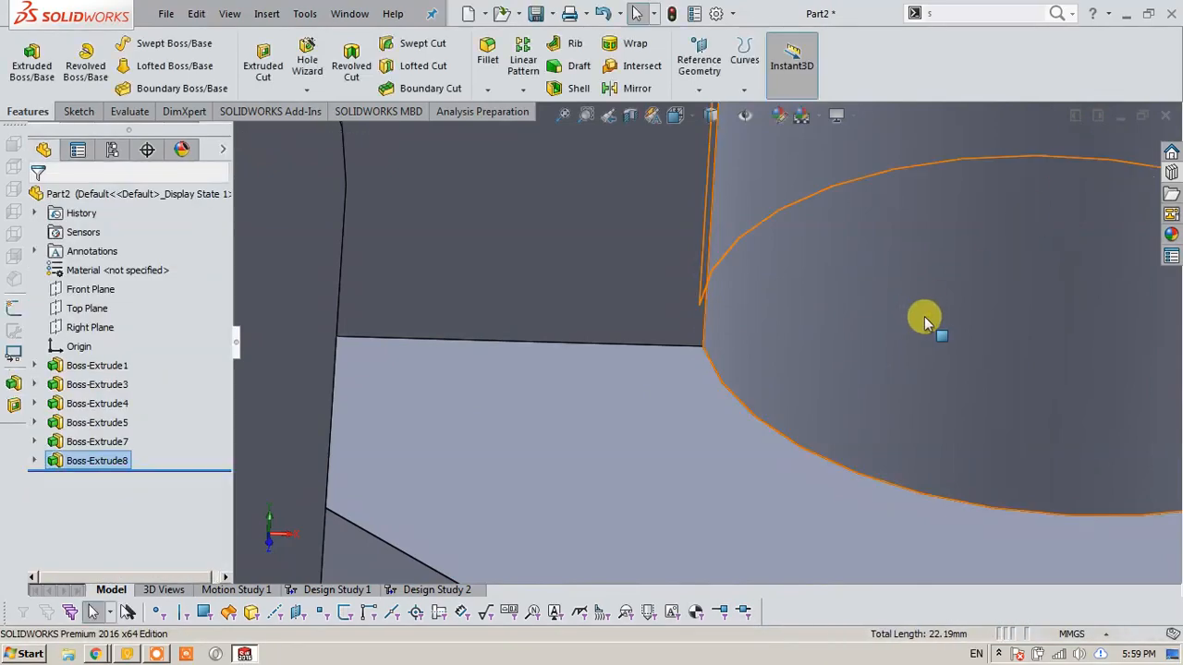
Examine the rib and its joints with the cylinder and the lug from several angles.
scroll(924, 317, "up", 6)
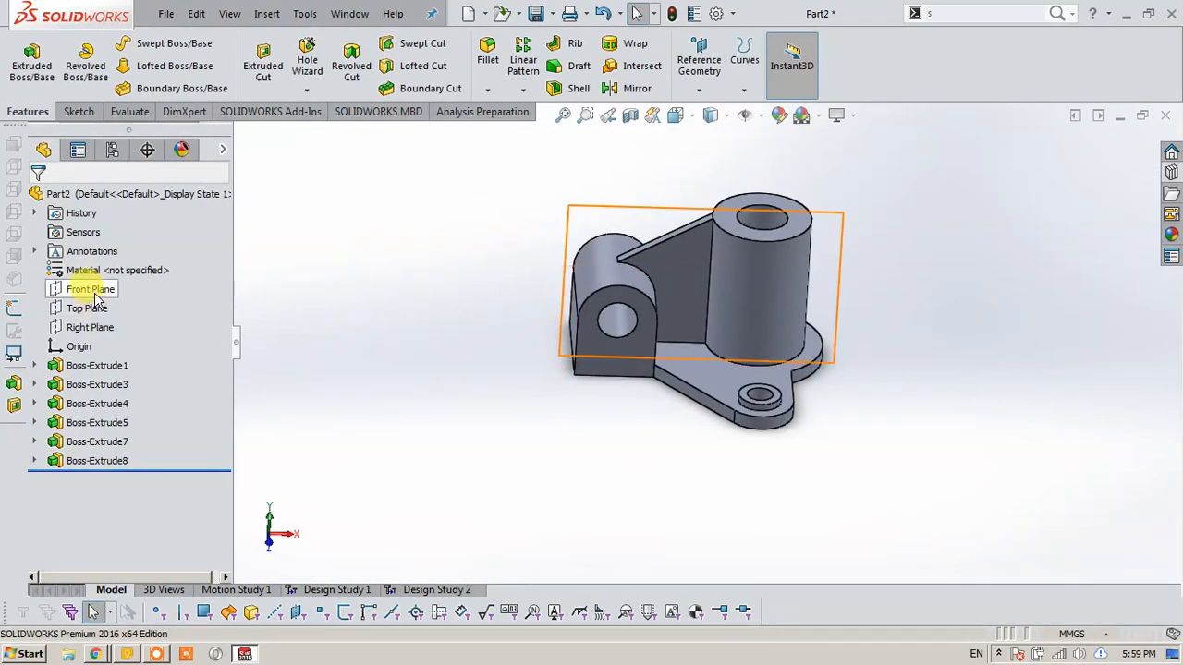
scroll(702, 293, "down", 5)
scroll(702, 294, "up", 3)
left_click(745, 324)
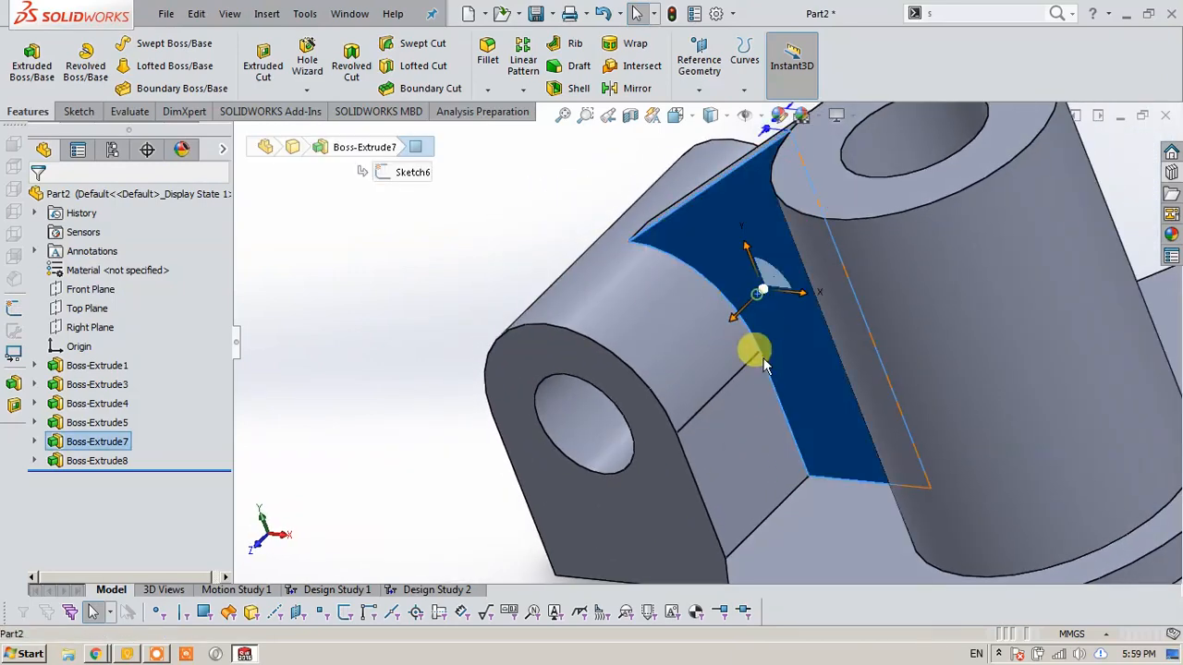
scroll(776, 314, "up", 5)
middle_click_drag(785, 309, 780, 337)
scroll(781, 337, "down", 4)
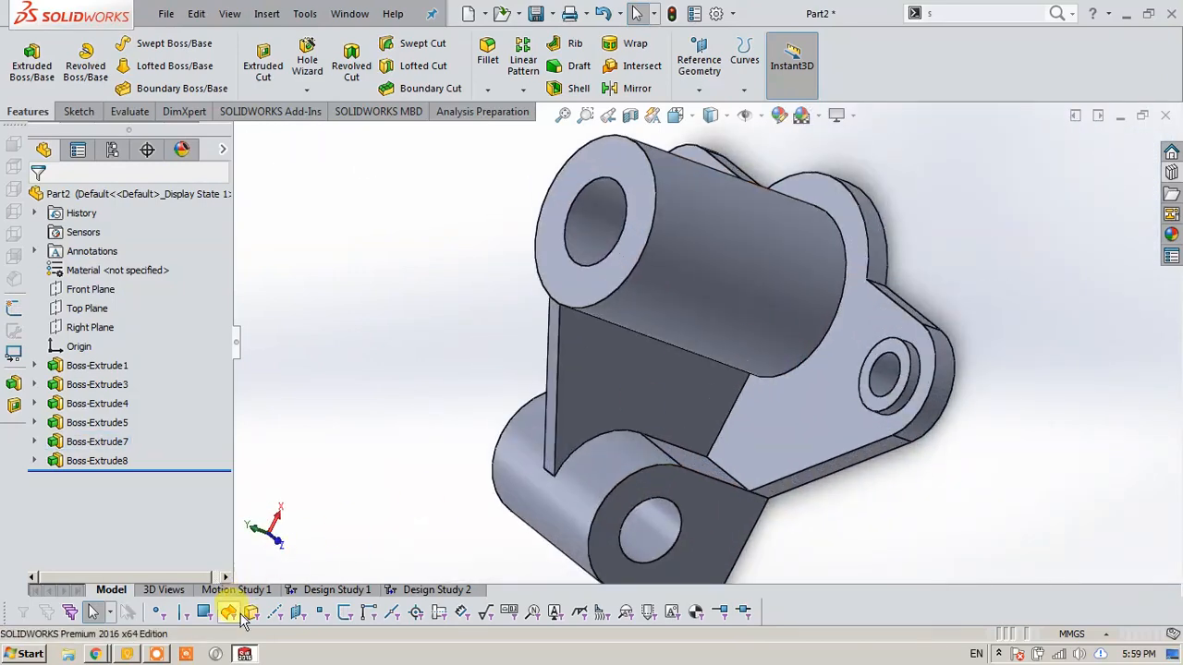
Check the side boss in the Chrome reference drawing, and return to SOLIDWORKS to show the bracket in the Right view.
left_click(99, 656)
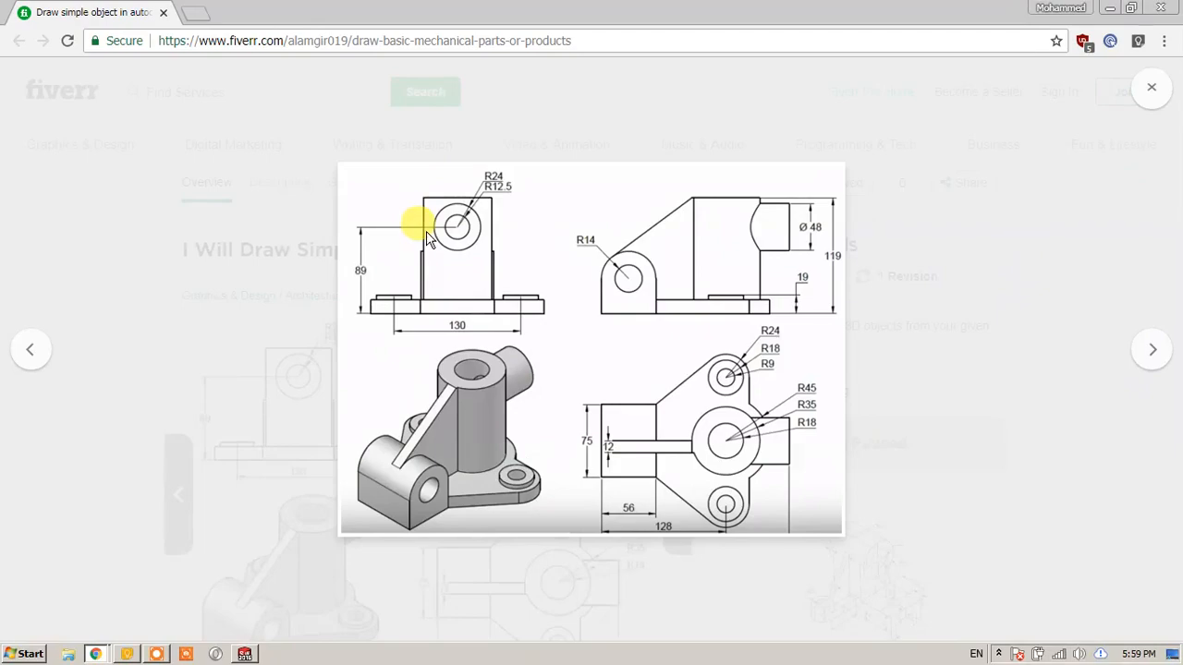
left_click(250, 655)
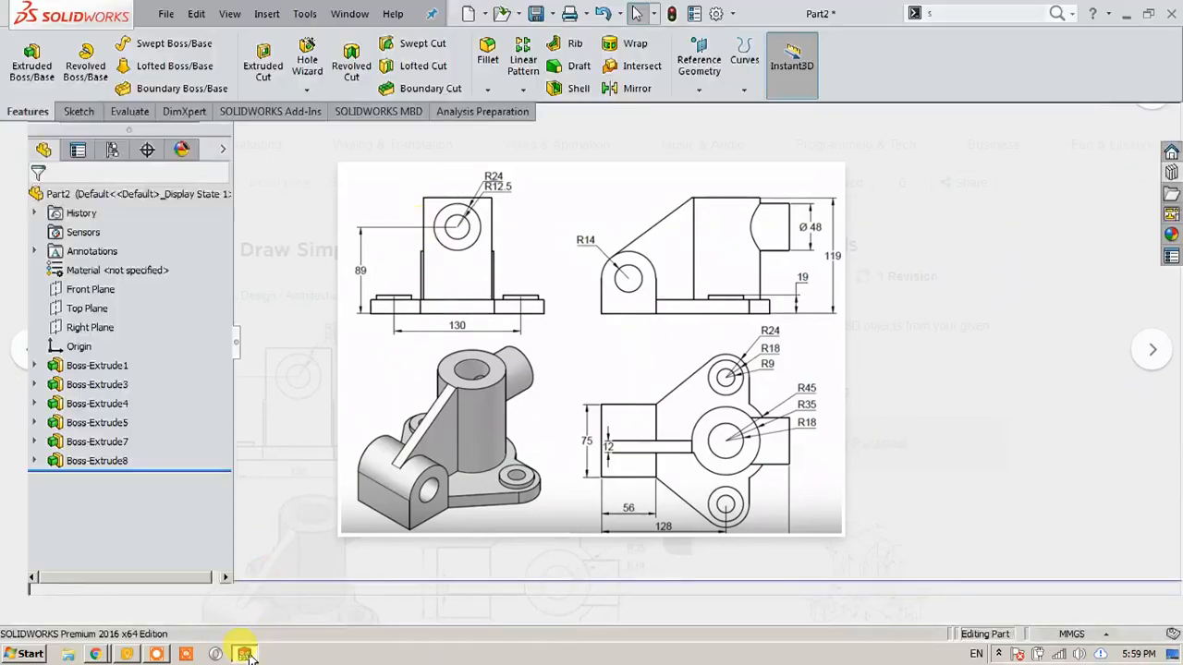
middle_click_drag(605, 371, 504, 522)
key("space")
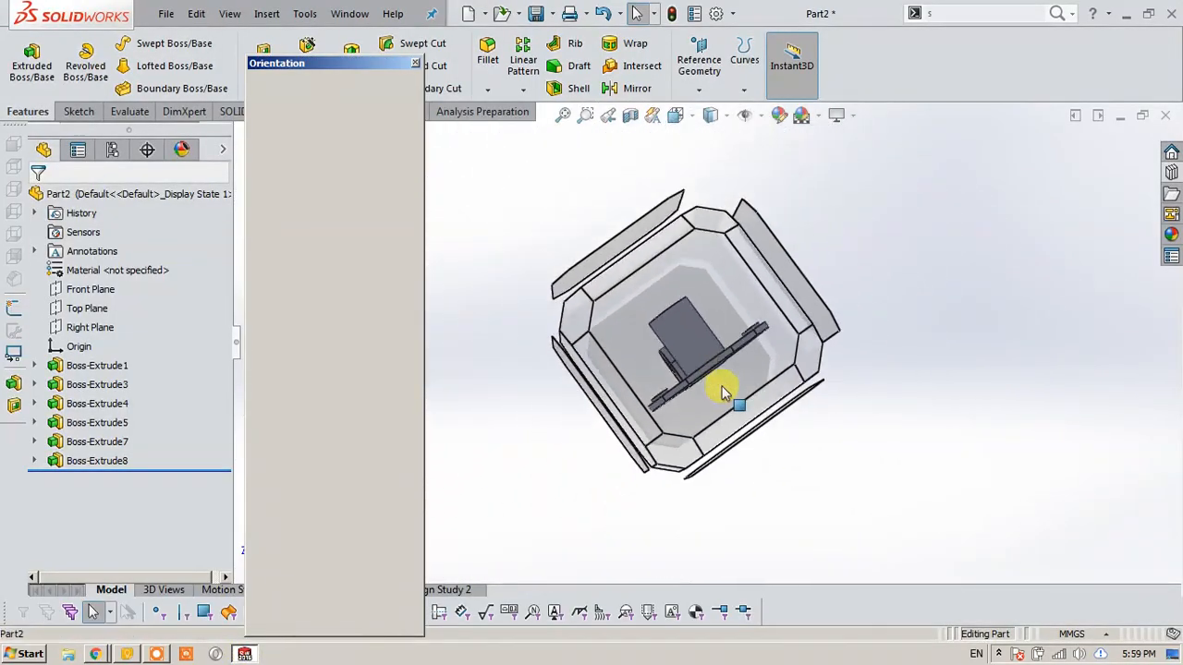
left_click(718, 391)
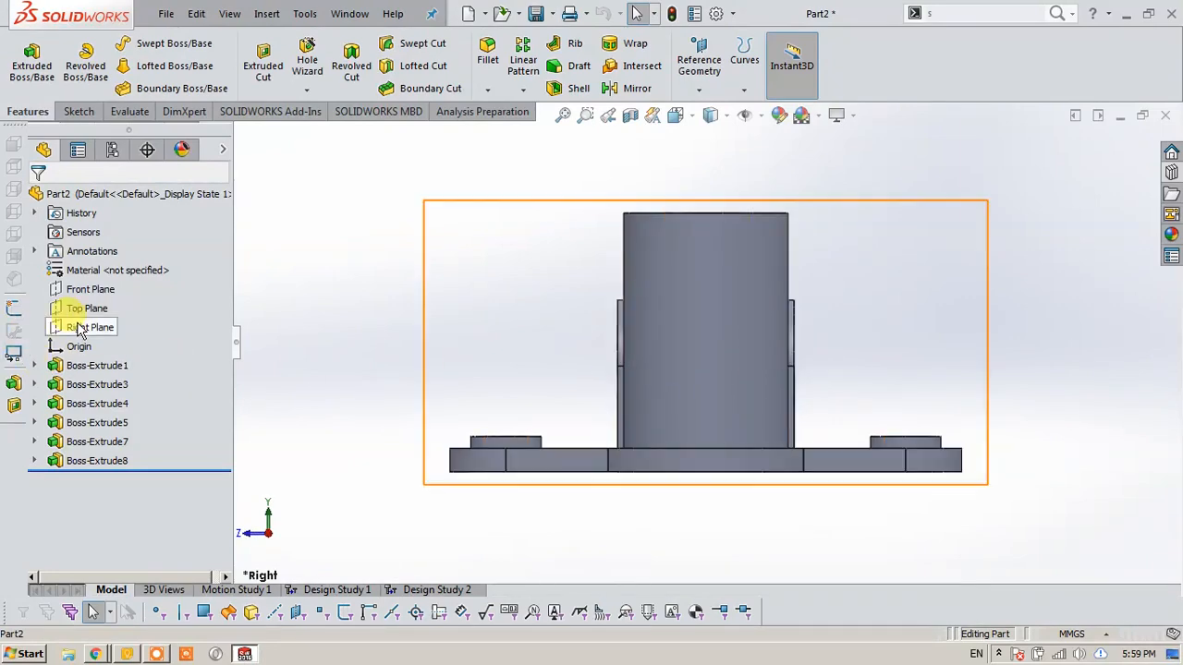
Start a sketch on the Right Plane and draw two concentric circles, about 21 mm and 76 mm in diameter, vertically above the origin.
left_click(79, 328)
middle_click_drag(320, 314, 457, 402)
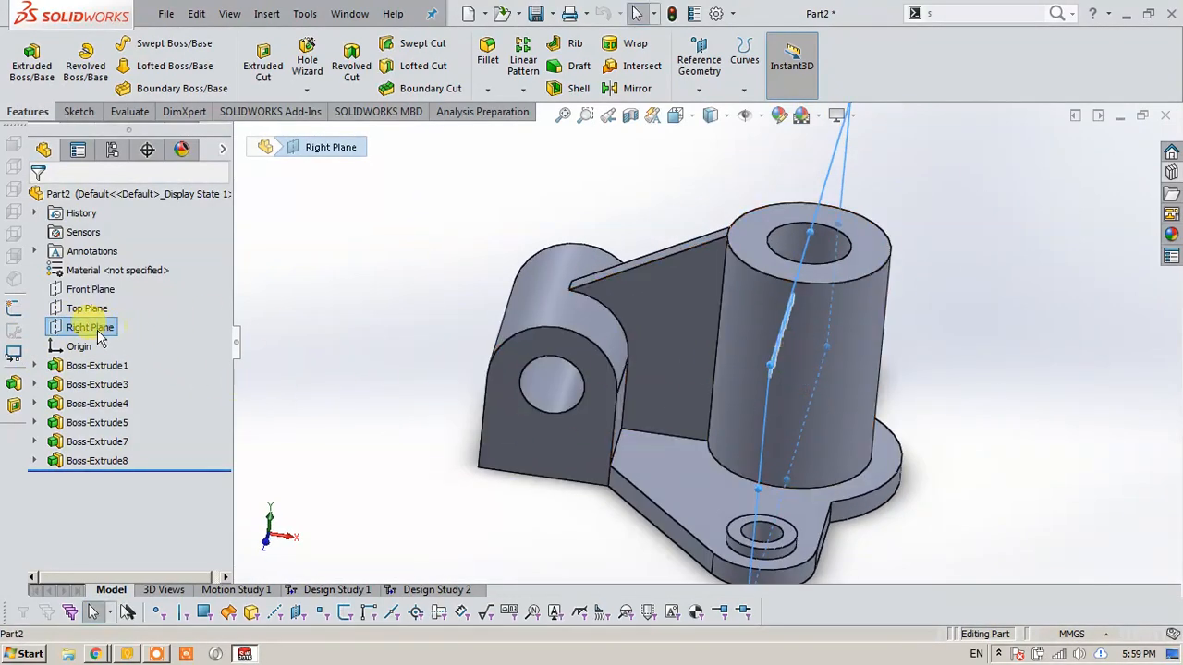
left_click(238, 341)
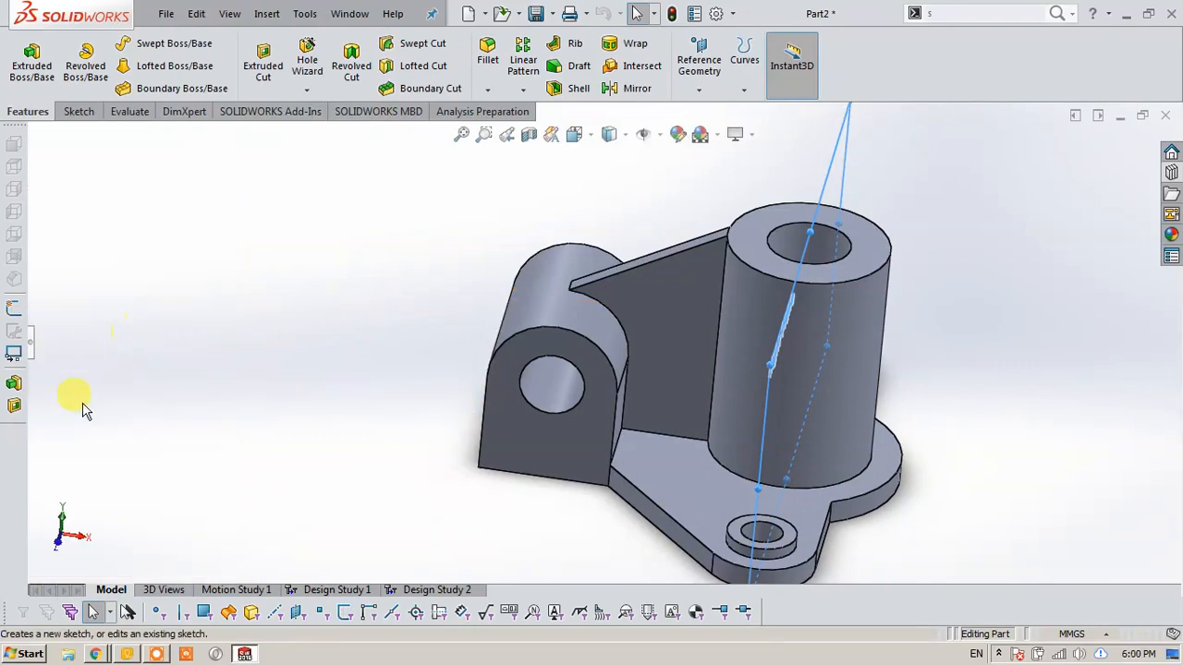
left_click(34, 341)
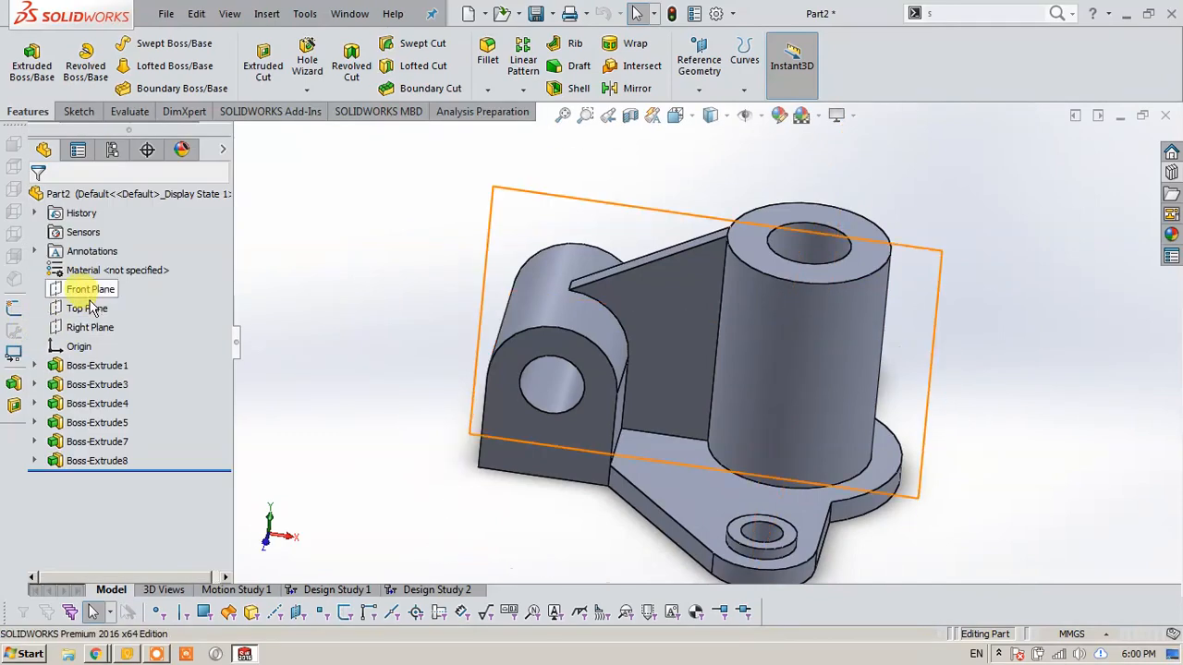
left_click(104, 300)
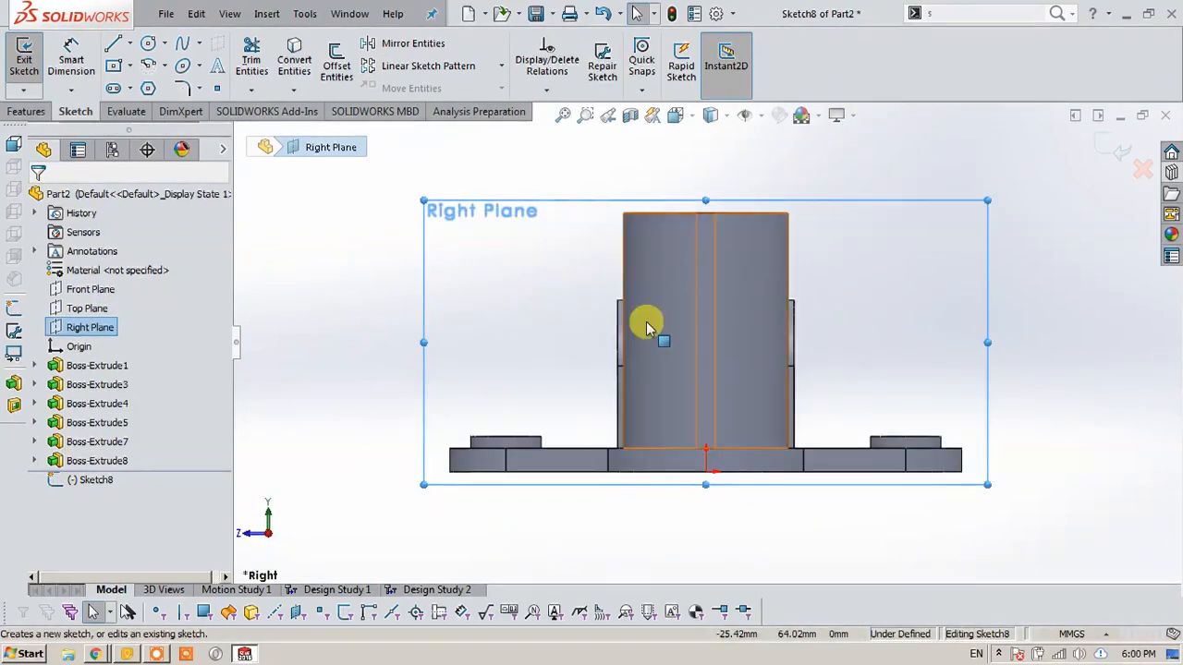
key("s")
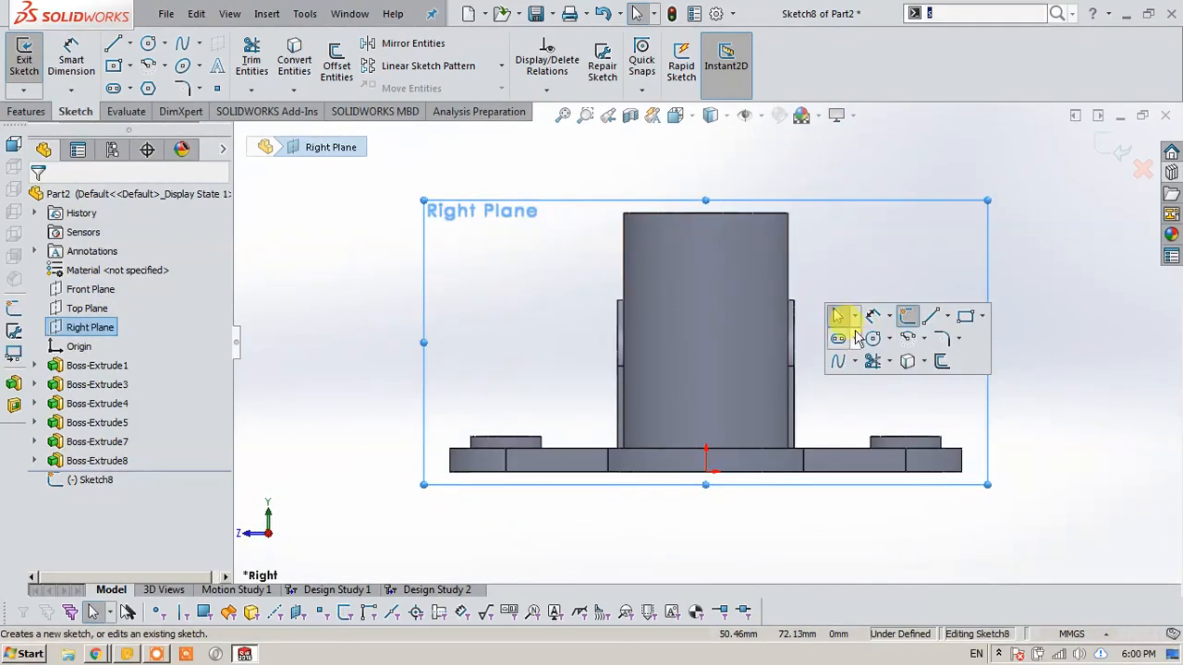
left_click(872, 338)
left_click(706, 252)
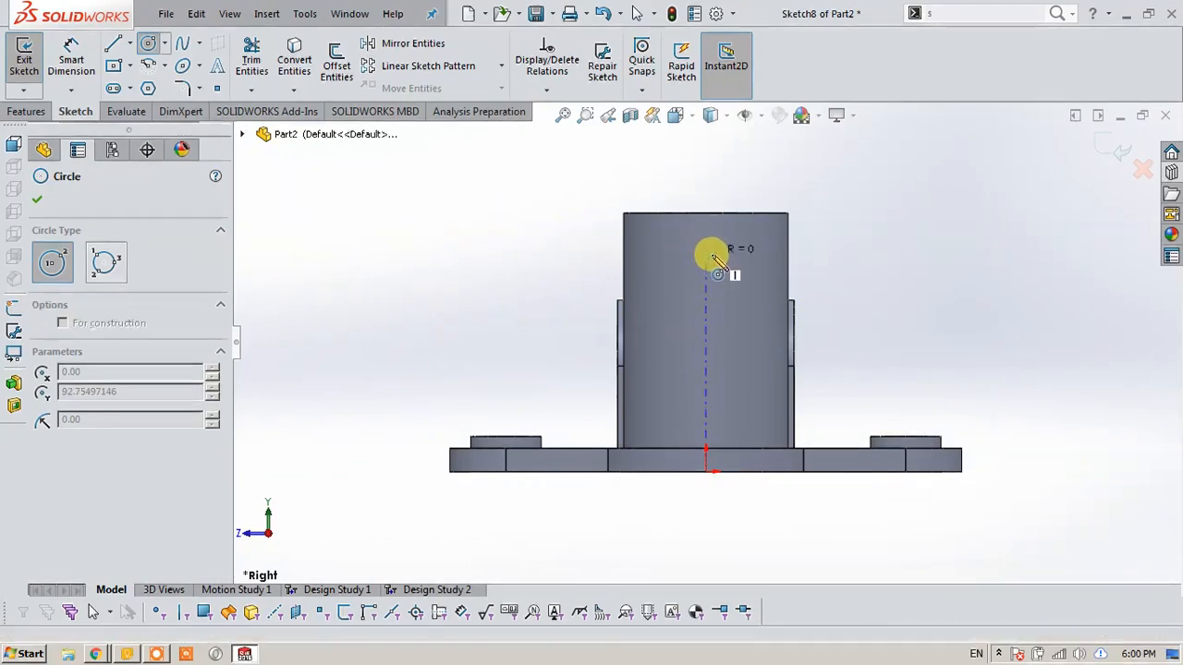
left_click(731, 272)
left_click(706, 252)
left_click(785, 299)
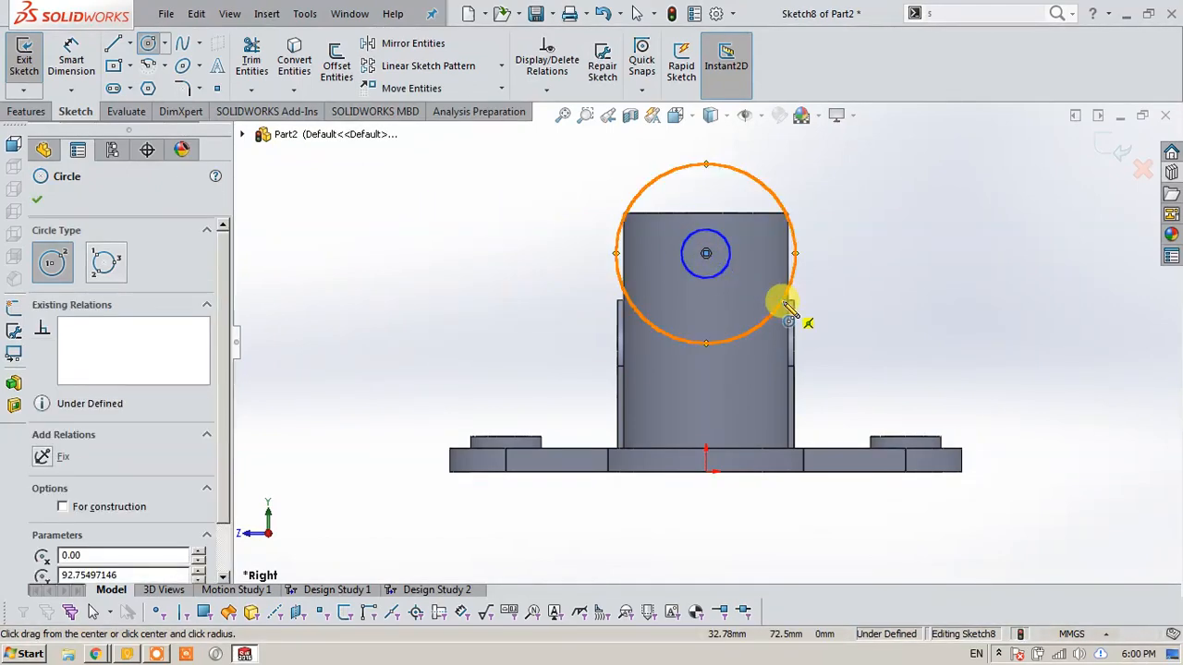
Dimension the inner circle's diameter to 25 mm and the outer circle's diameter to 35 mm.
key("s")
left_click(823, 319)
left_click(731, 264)
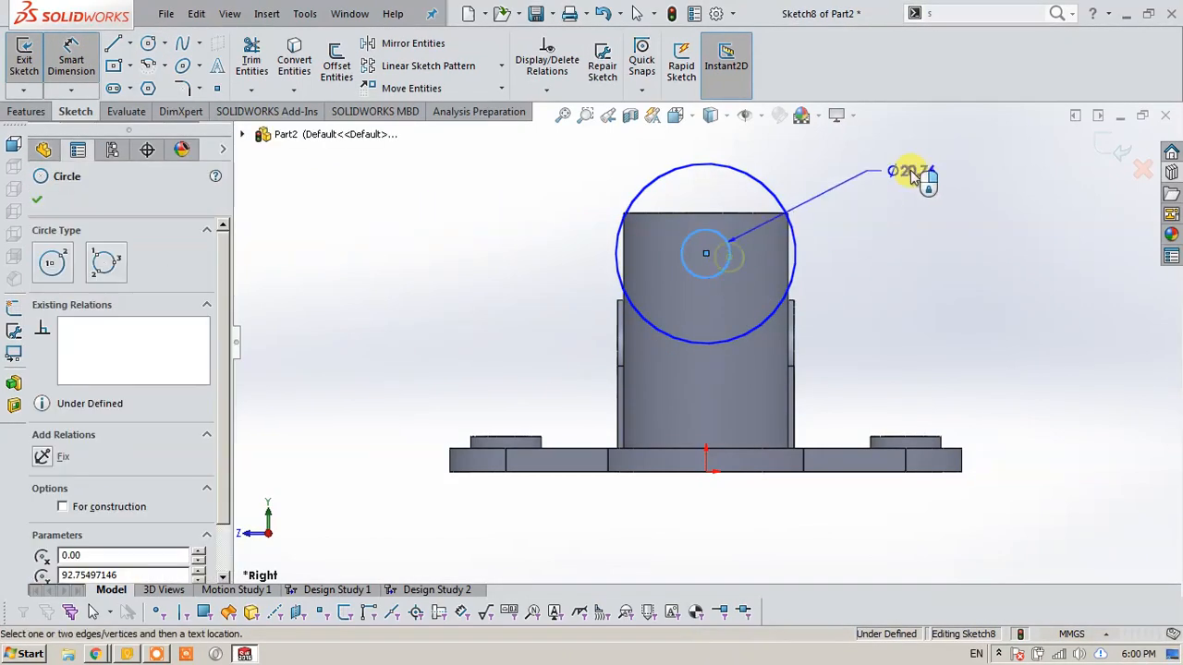
left_click(918, 175)
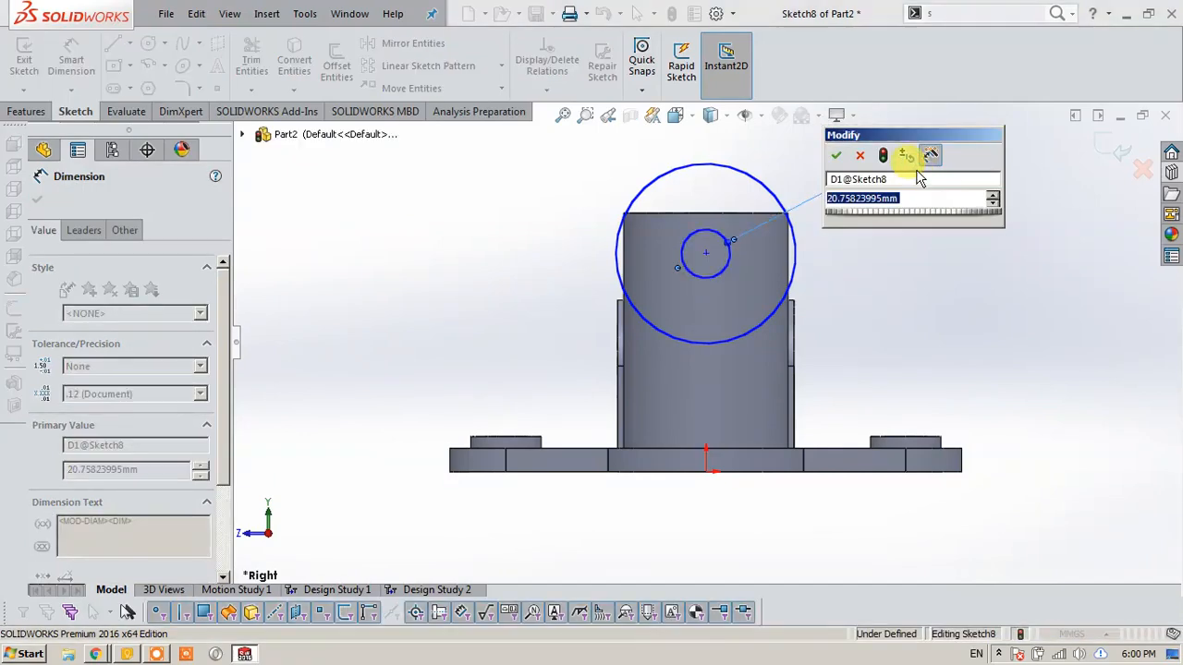
type("25")
key("Return")
key("Escape")
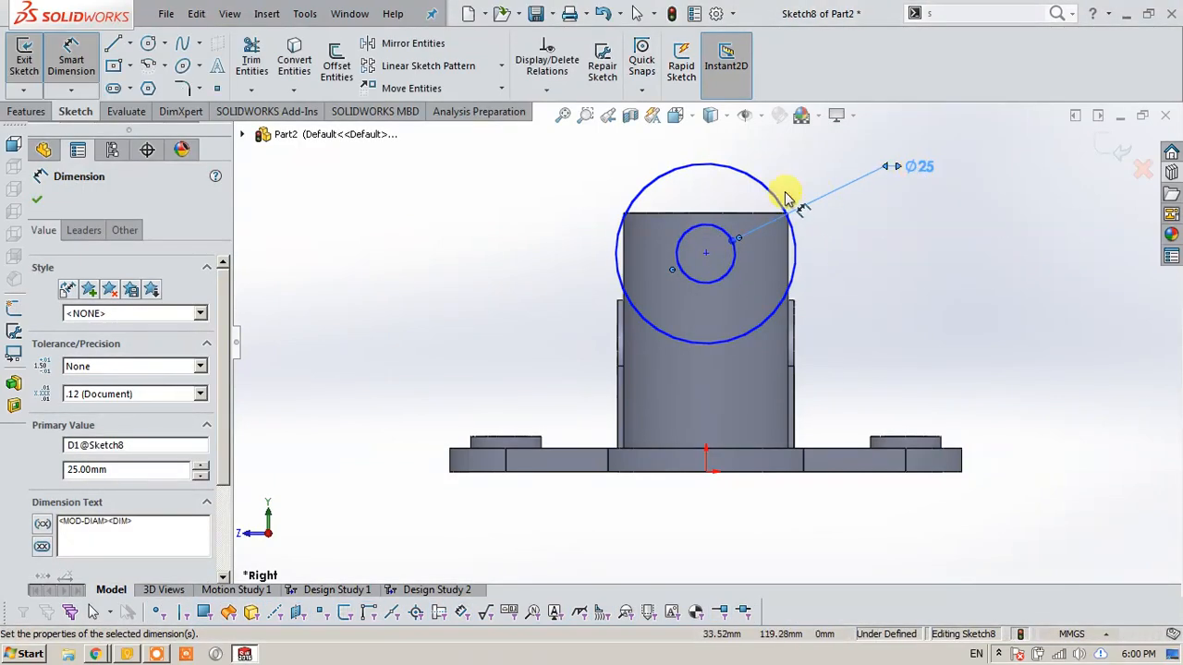
left_click(767, 196)
left_click(824, 164)
type("35")
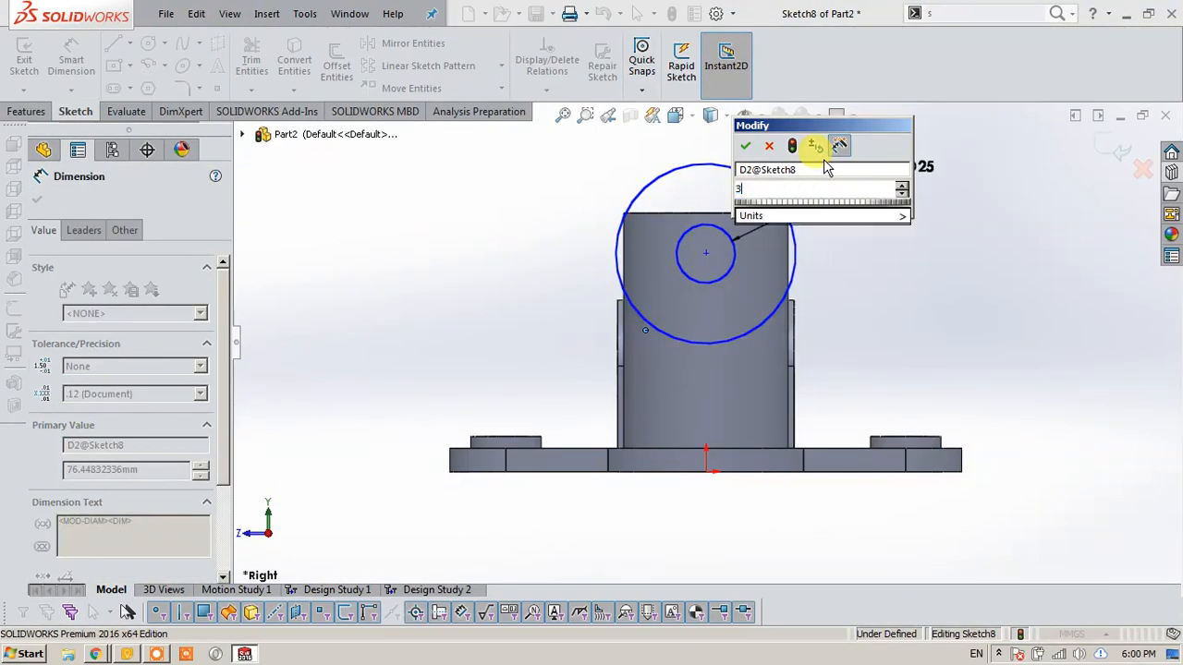
key("Return")
key("Escape")
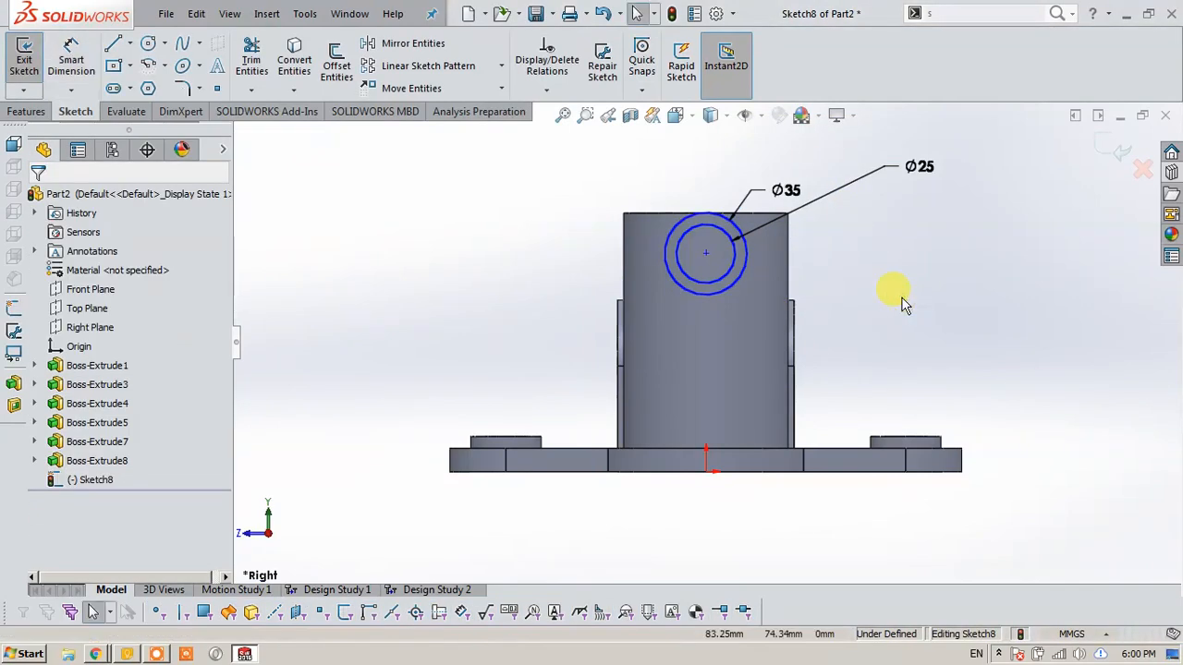
Draw a vertical centerline from the origin to the shared center of the two circles.
key("s")
left_click(1020, 311)
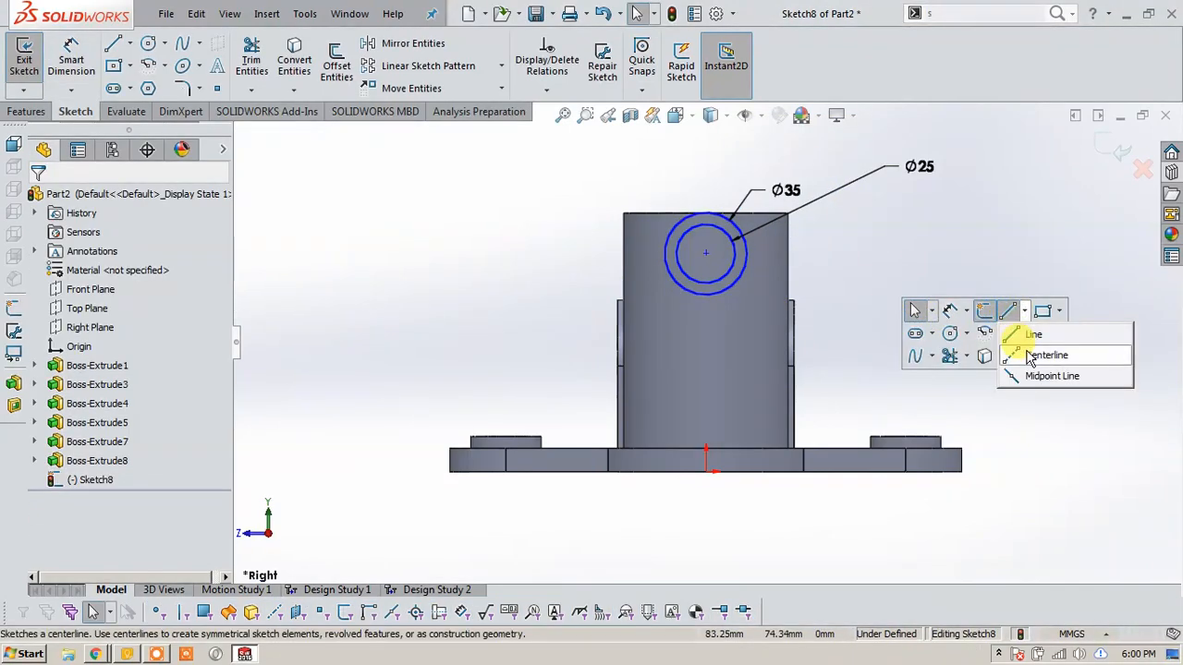
left_click(1026, 352)
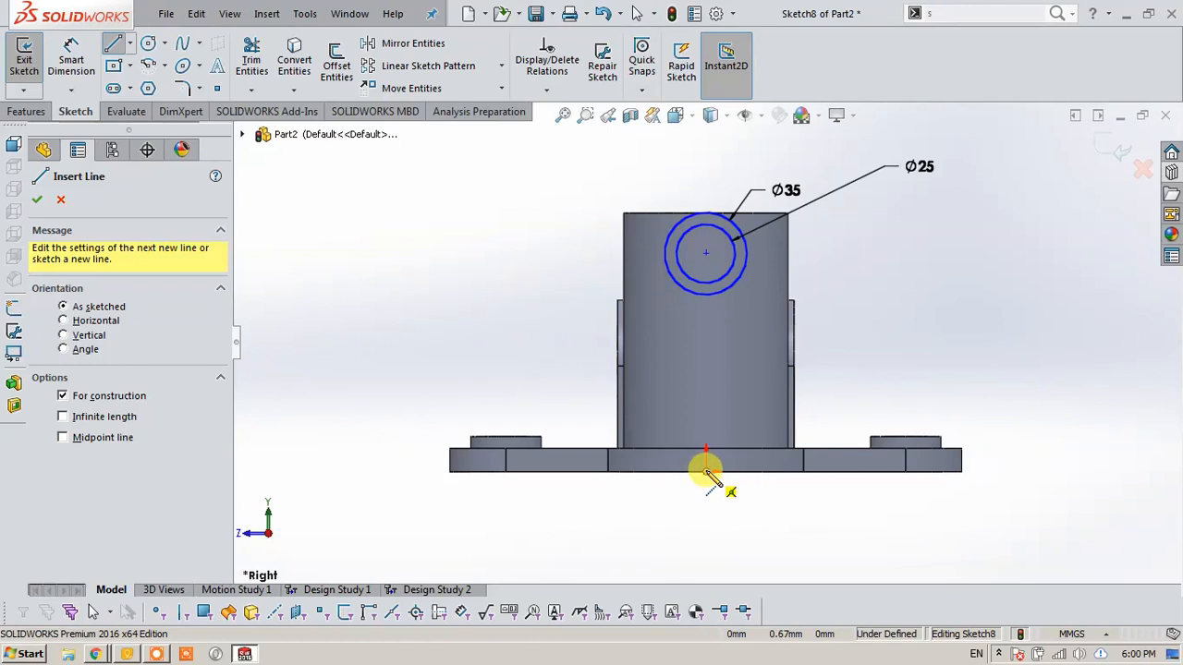
left_click(707, 472)
left_click(705, 254)
key("Escape")
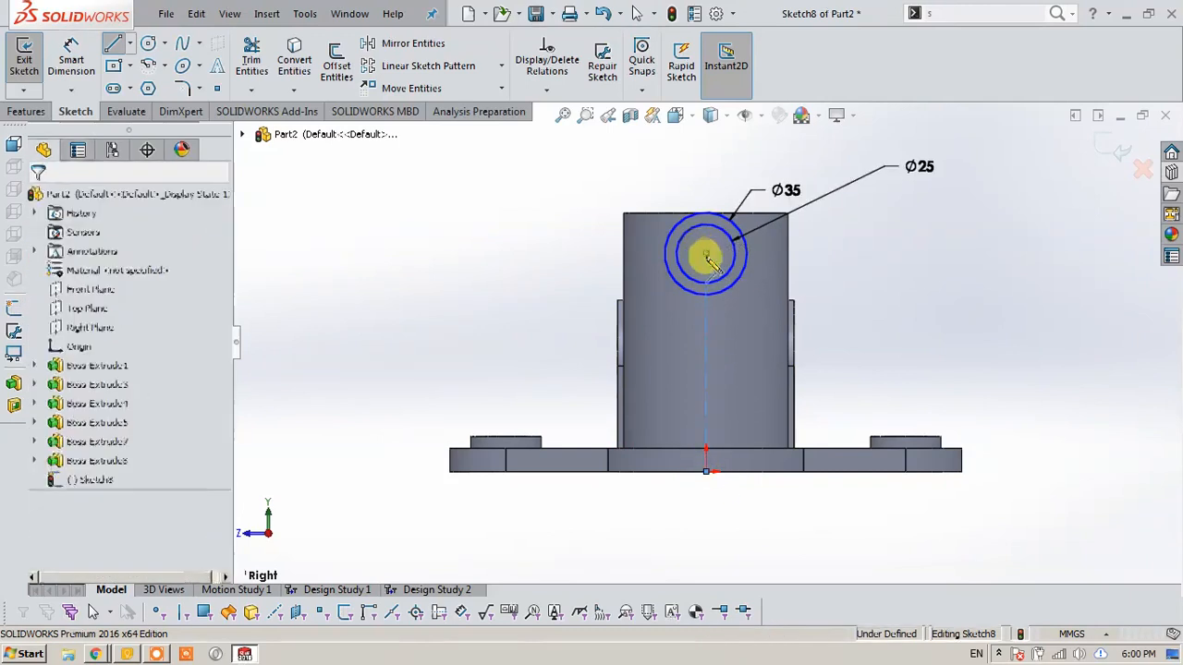
Dimension the centerline's length to 85 mm and exit the sketch.
key("s")
left_click(768, 350)
left_click(702, 336)
left_click(927, 332)
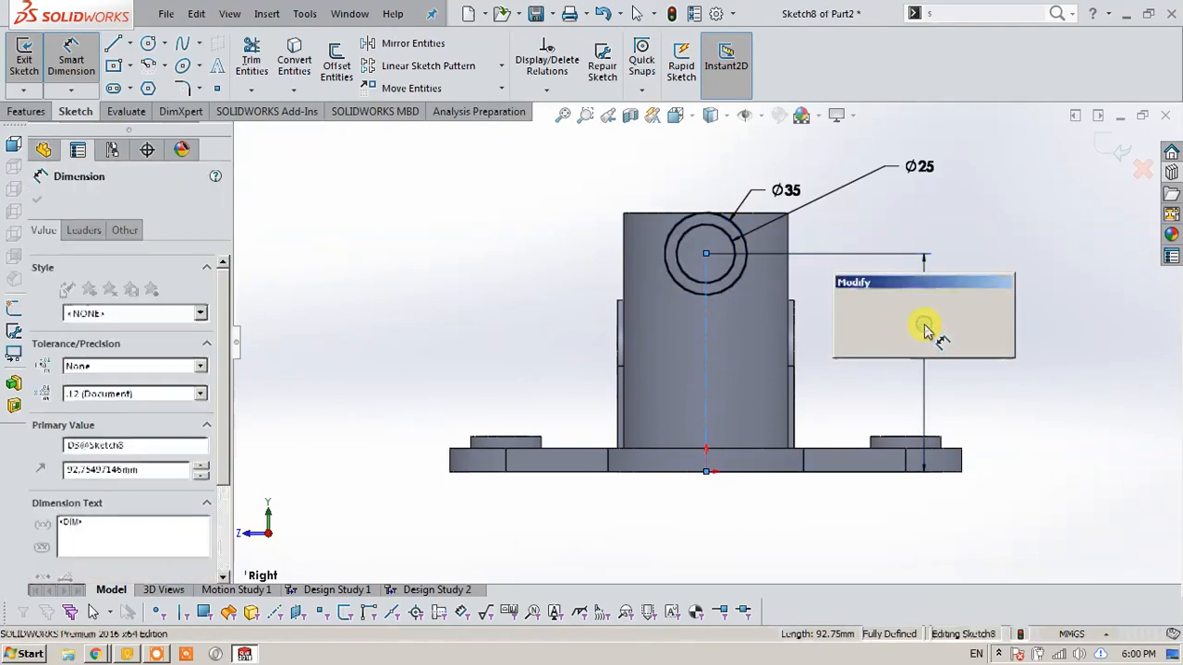
type("85")
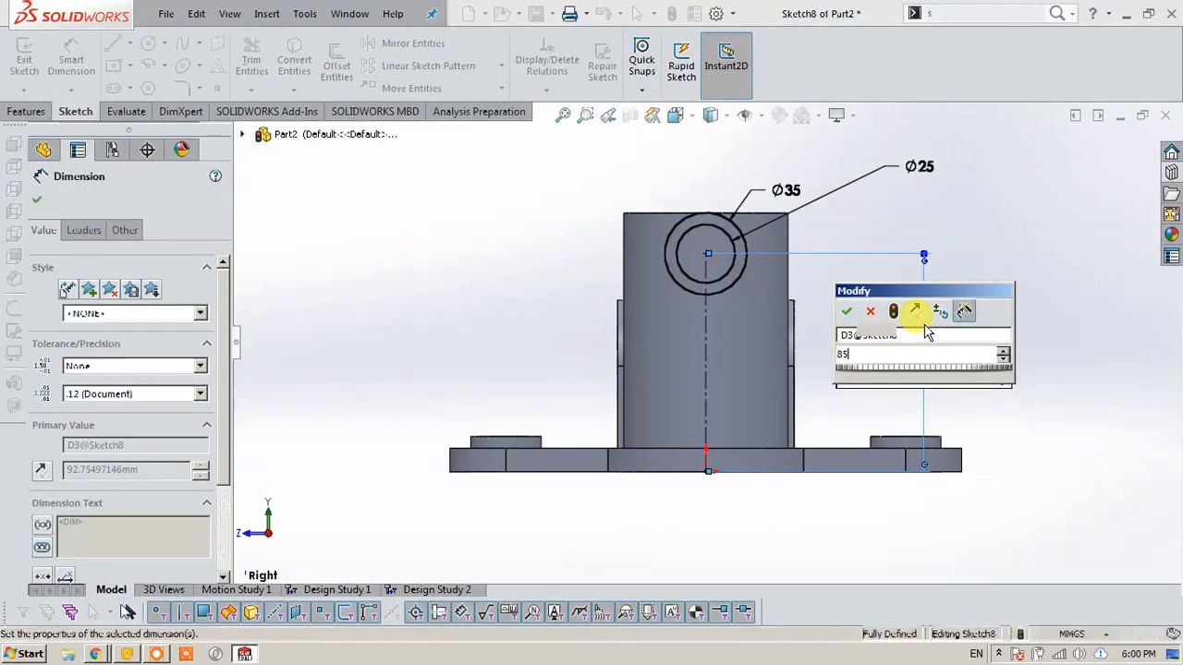
key("Return")
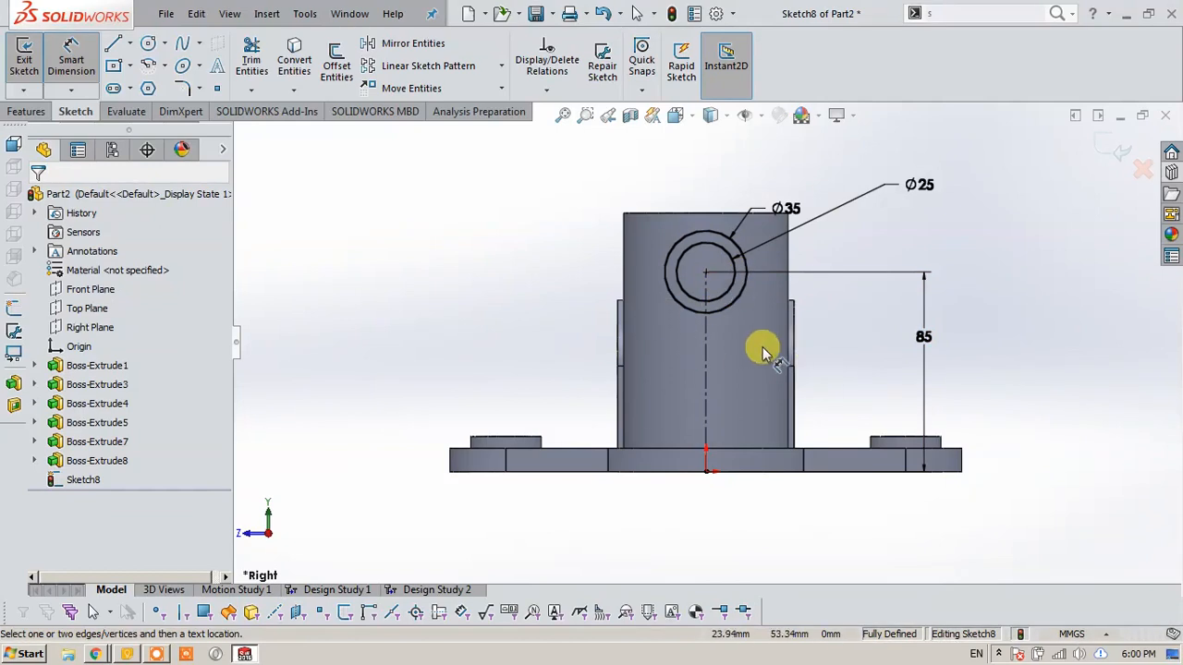
left_click(708, 388)
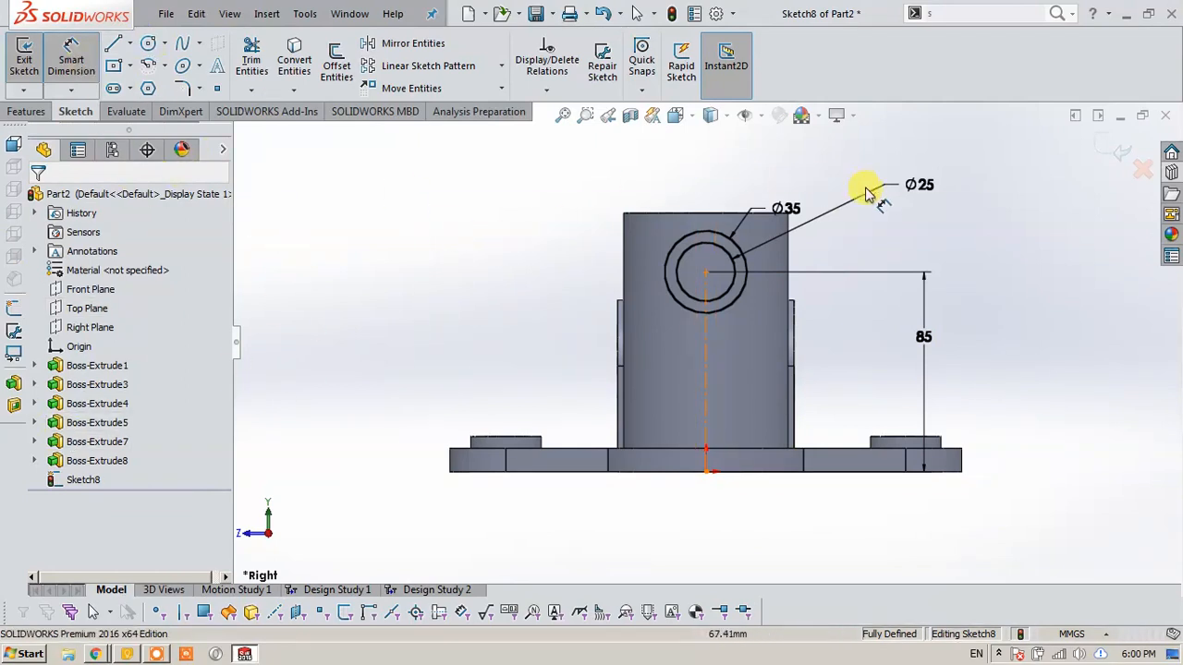
left_click(1109, 159)
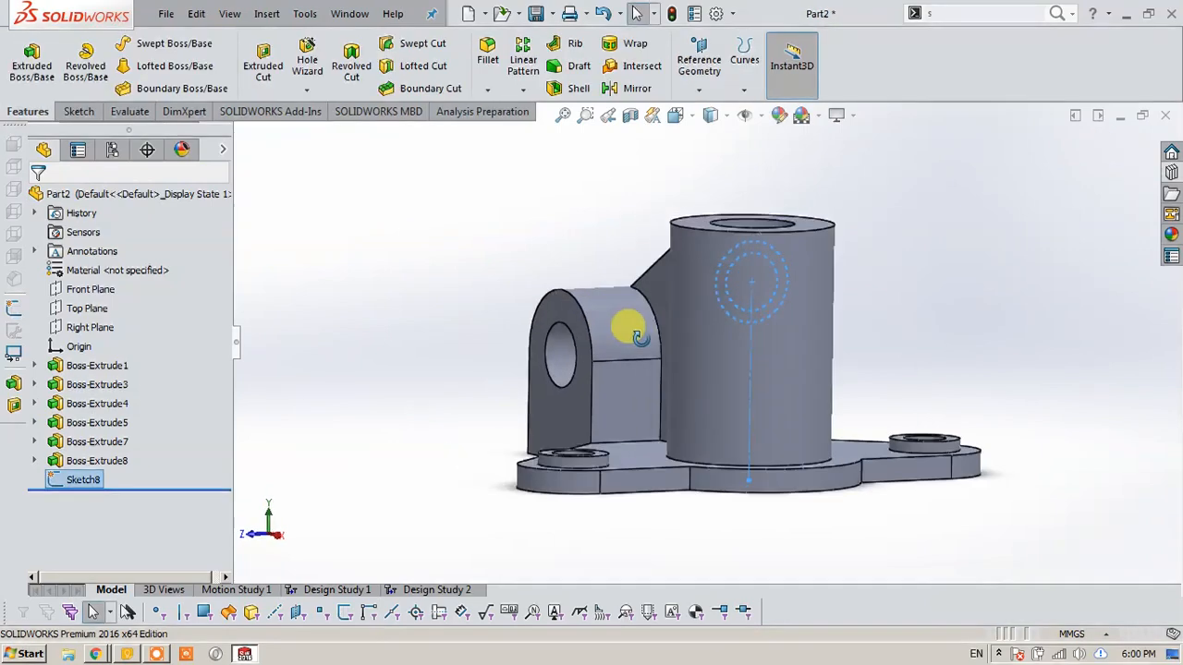
Start a boss extrusion of the circle sketch, using Surface/Face/Plane with the large cylinder's outer face as its starting surface.
left_click(32, 60)
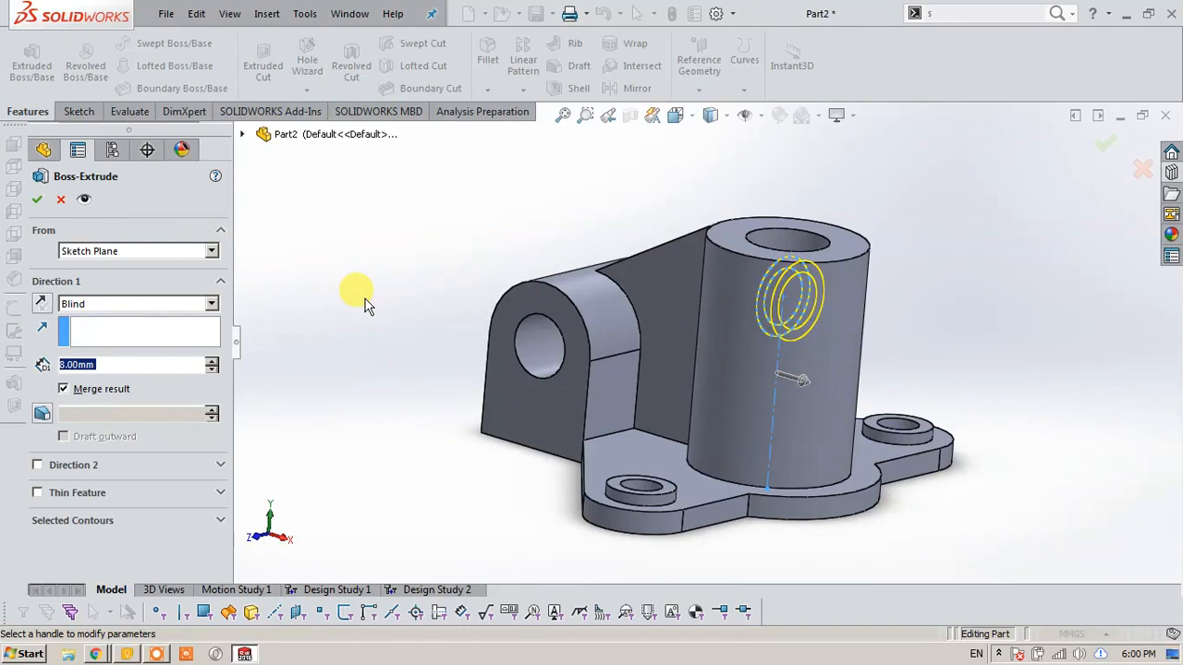
left_click(171, 254)
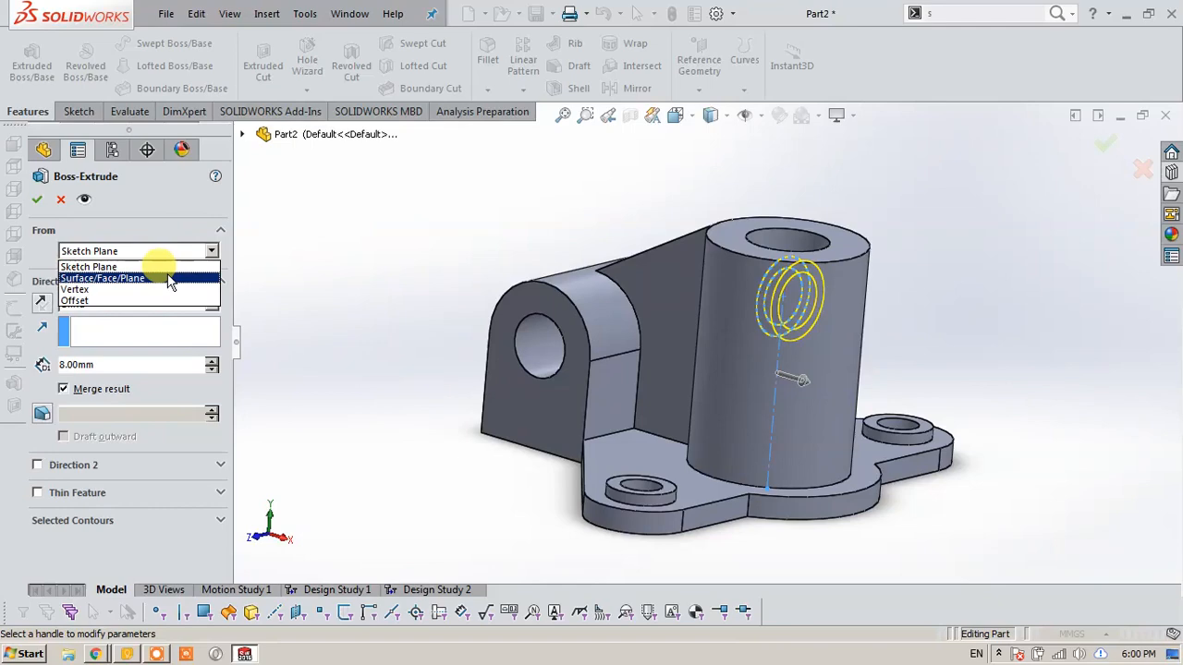
left_click(170, 279)
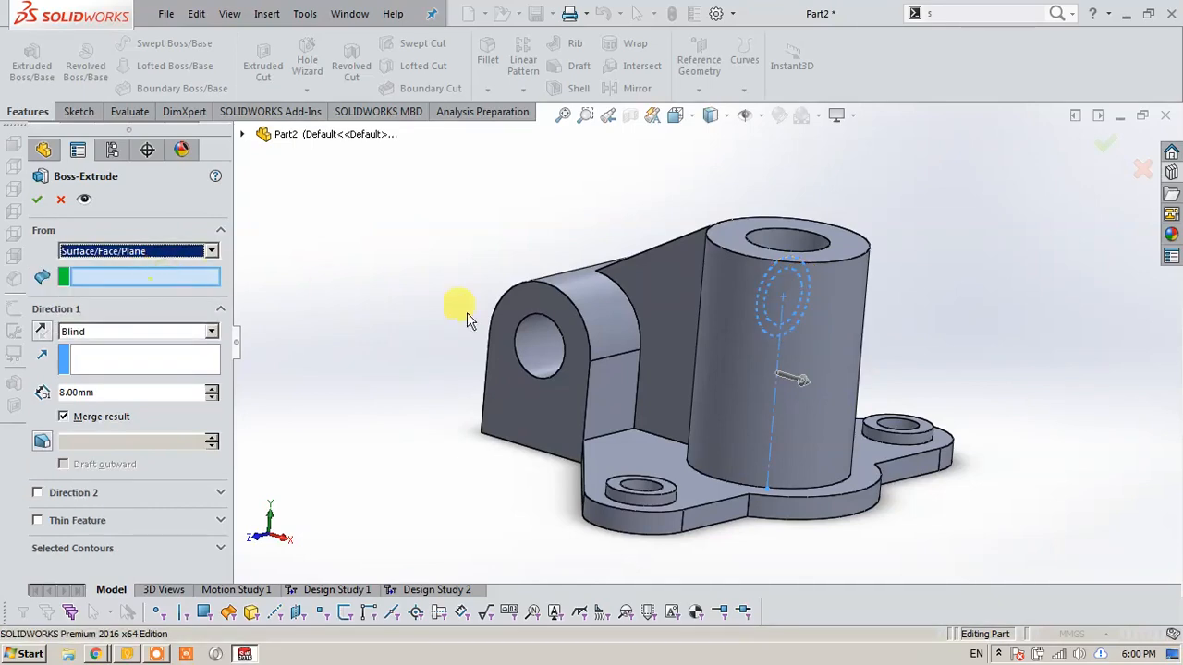
left_click(843, 329)
middle_click_drag(847, 335, 839, 423)
scroll(798, 379, "down", 8)
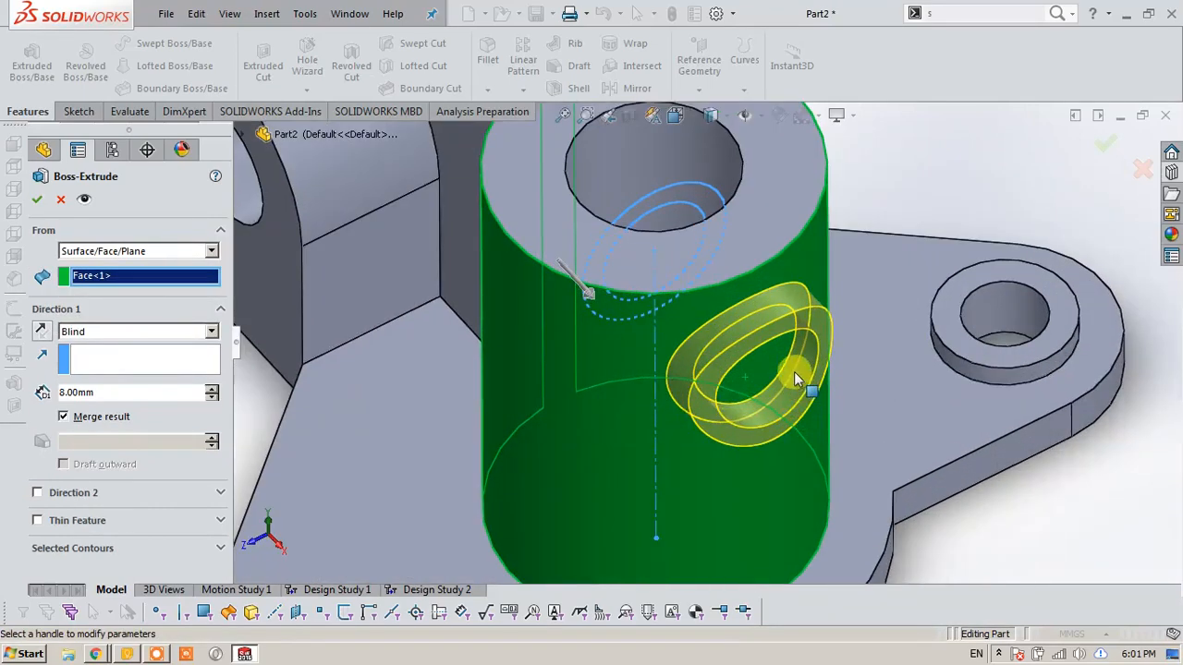
scroll(794, 342, "up", 8)
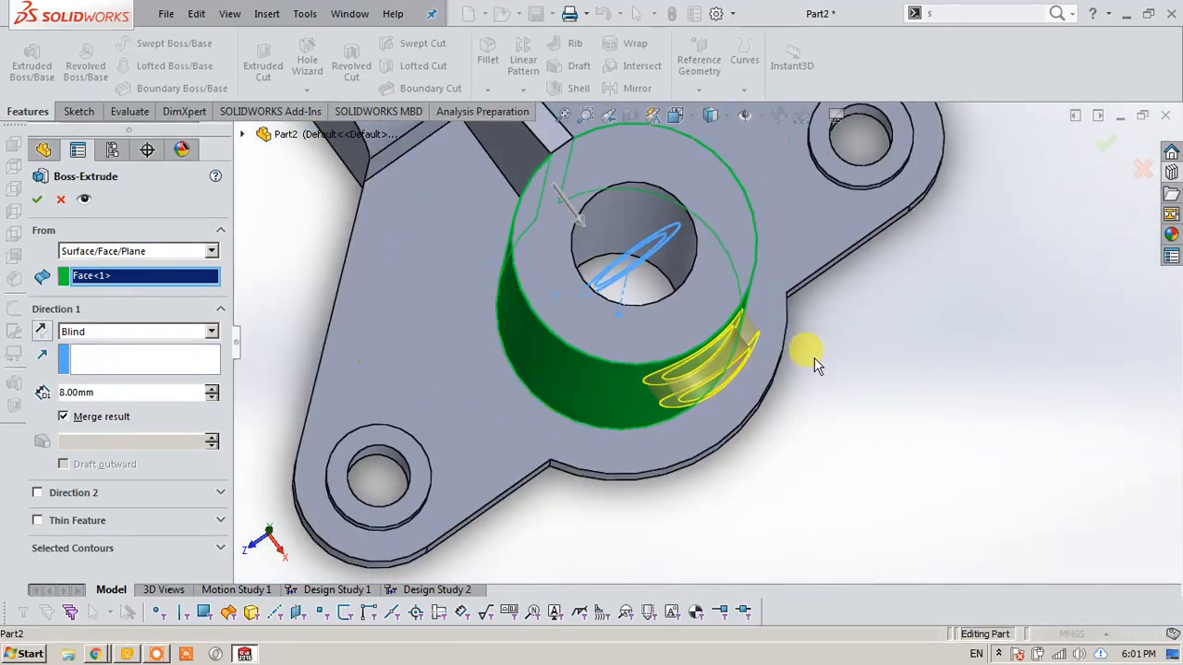
Raise the blind extrusion depth to 58 mm and examine the end shape of the side boss in the preview.
left_click(213, 388)
left_click(212, 388)
left_click(213, 388)
left_click(212, 389)
left_click(212, 388)
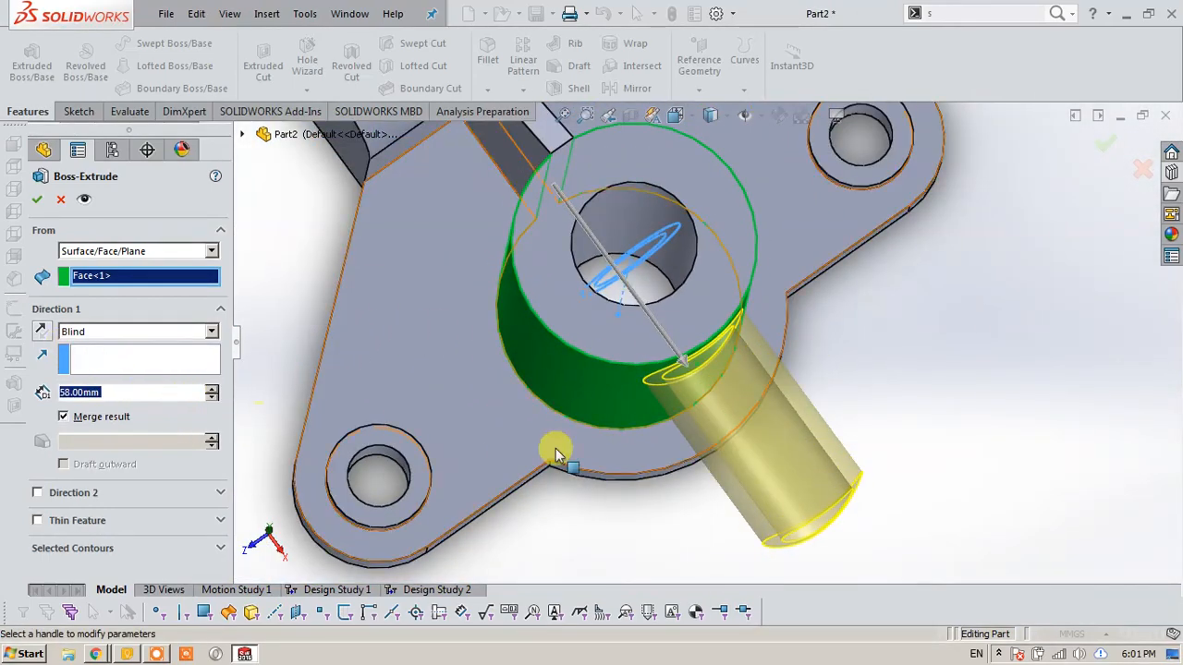
scroll(774, 429, "up", 4)
middle_click_drag(753, 397, 786, 347)
scroll(695, 334, "down", 6)
scroll(788, 349, "up", 4)
scroll(965, 362, "down", 4)
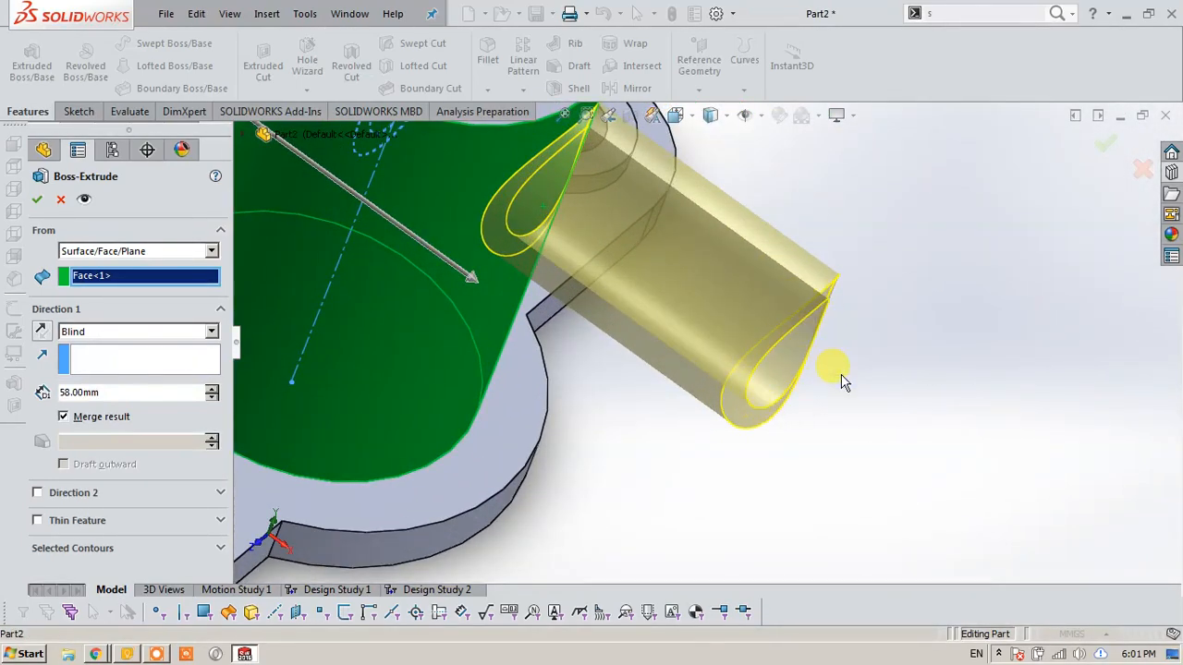
scroll(841, 381, "up", 5)
middle_click_drag(837, 380, 801, 377)
Change the extrusion's start condition to Offset, trying 150 mm first and settling on 80 mm.
left_click(176, 250)
left_click(134, 297)
double_click(126, 279)
type("150")
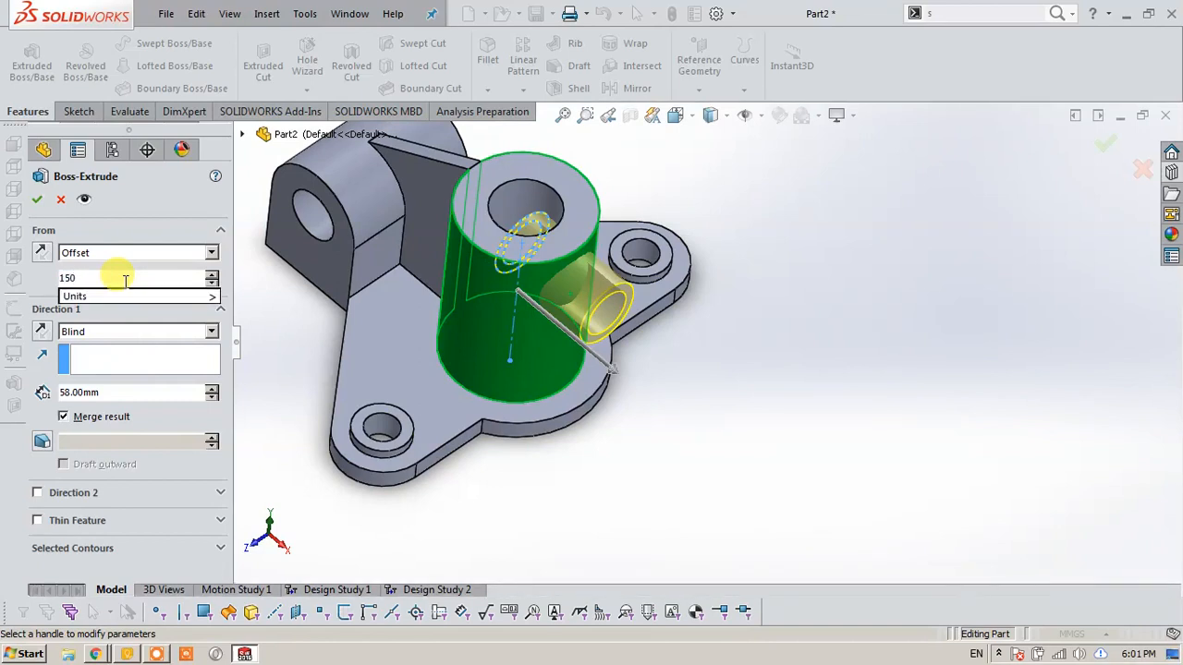
key("Return")
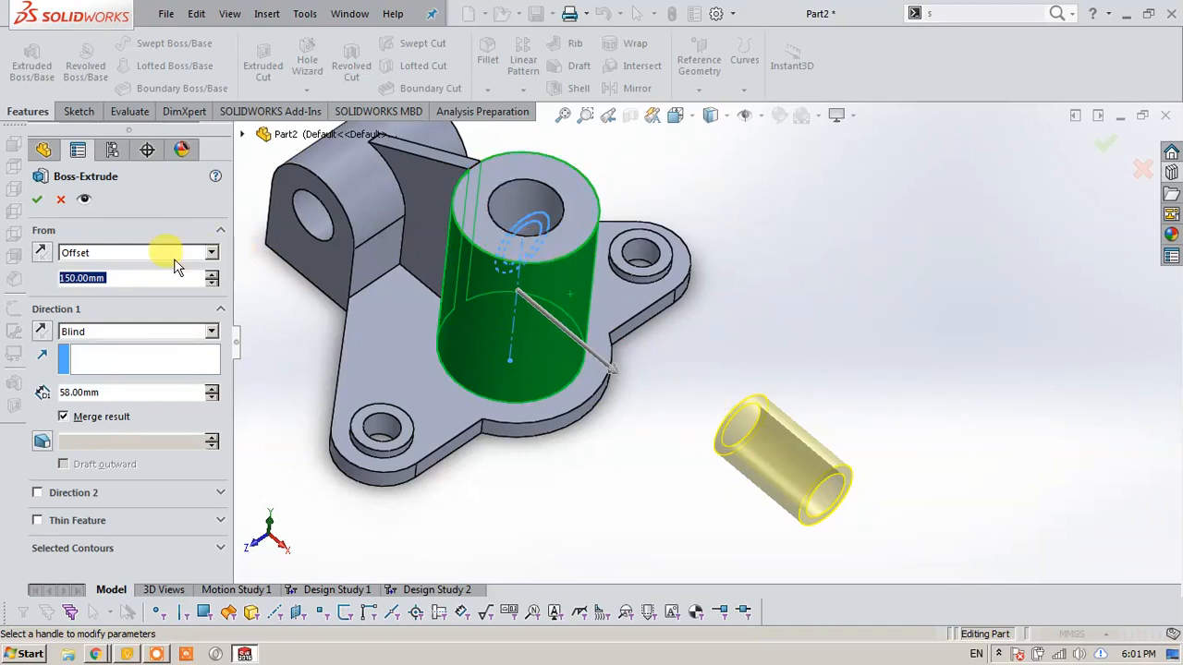
type("080")
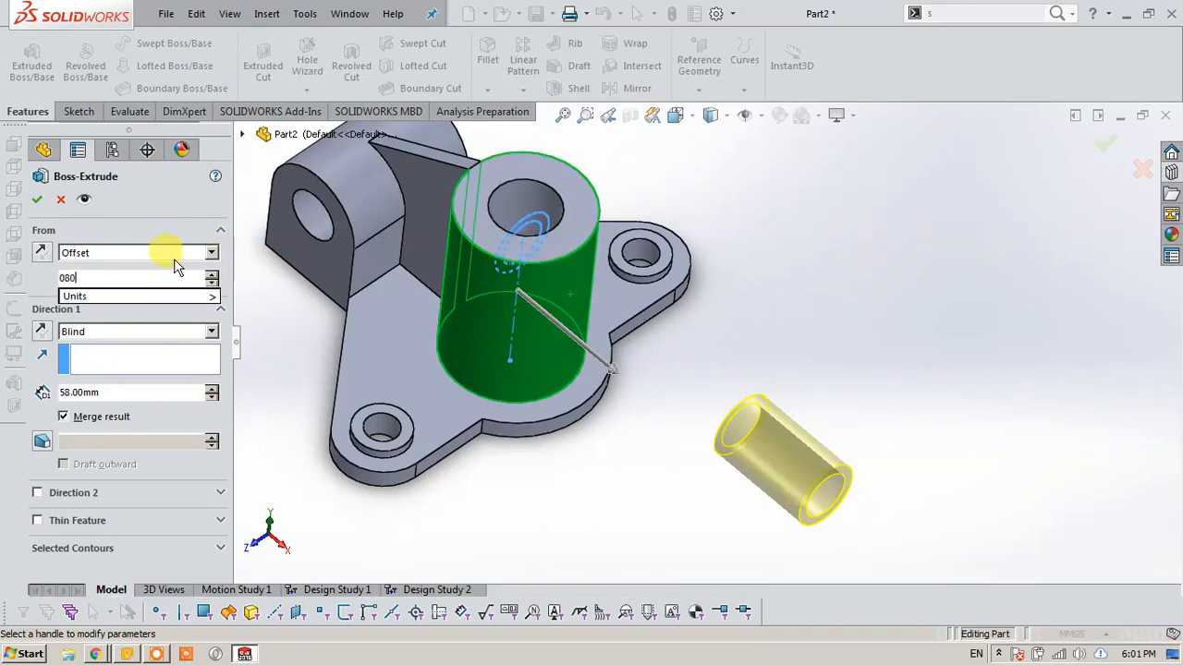
key("Return")
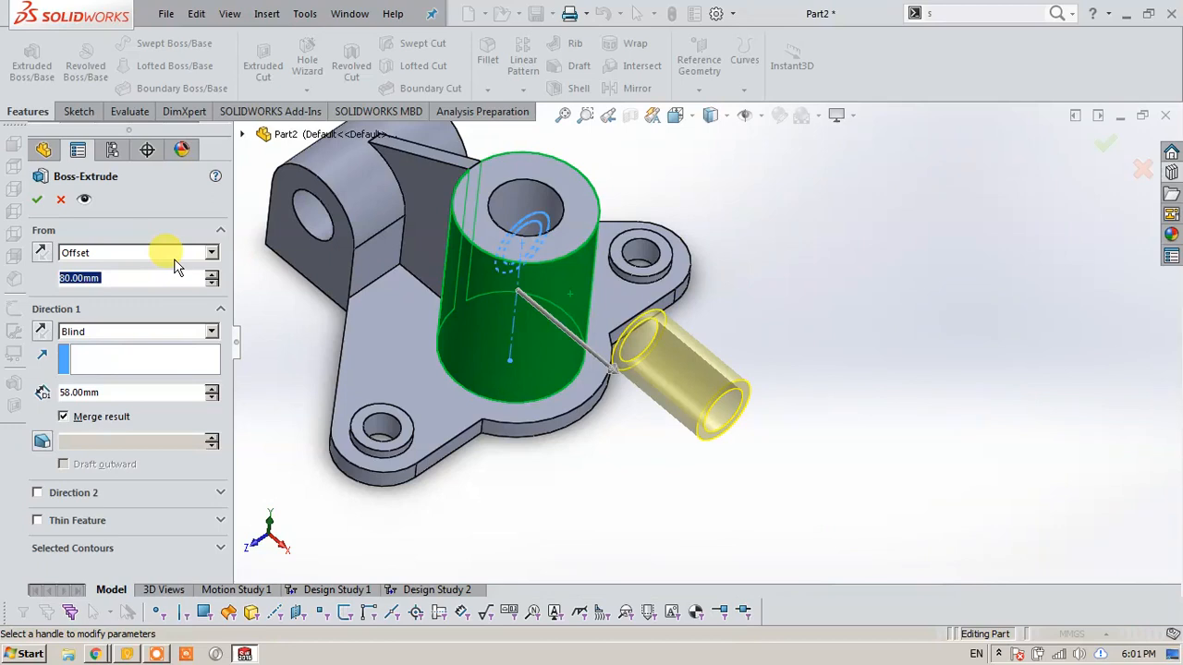
Reverse the side boss extrusion toward the large cylinder, set its end condition to Up To Next and finish the feature.
left_click(39, 332)
left_click(117, 334)
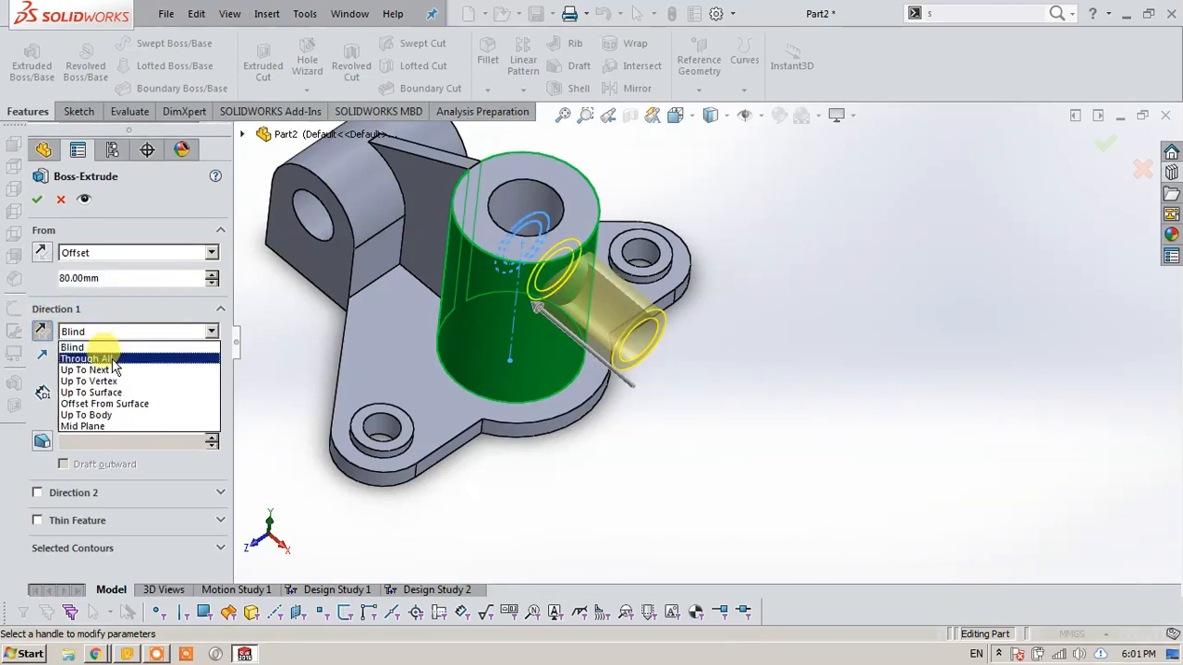
left_click(117, 371)
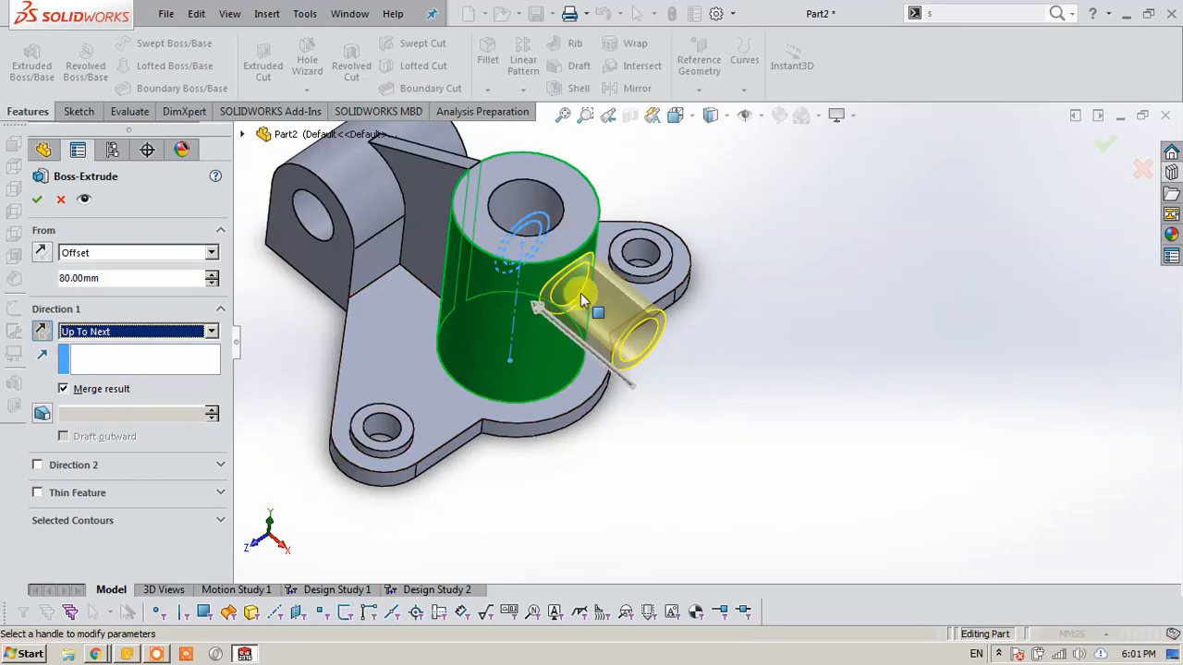
scroll(592, 277, "down", 5)
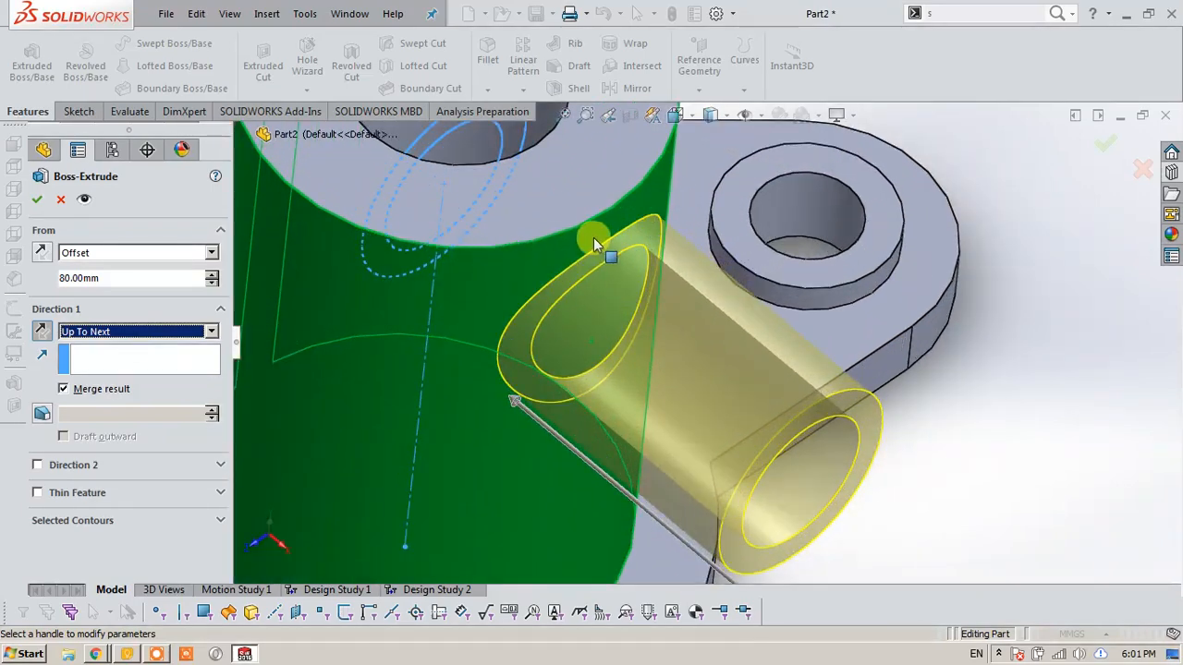
middle_click_drag(862, 452, 745, 349)
scroll(745, 348, "up", 3)
middle_click_drag(893, 330, 883, 307)
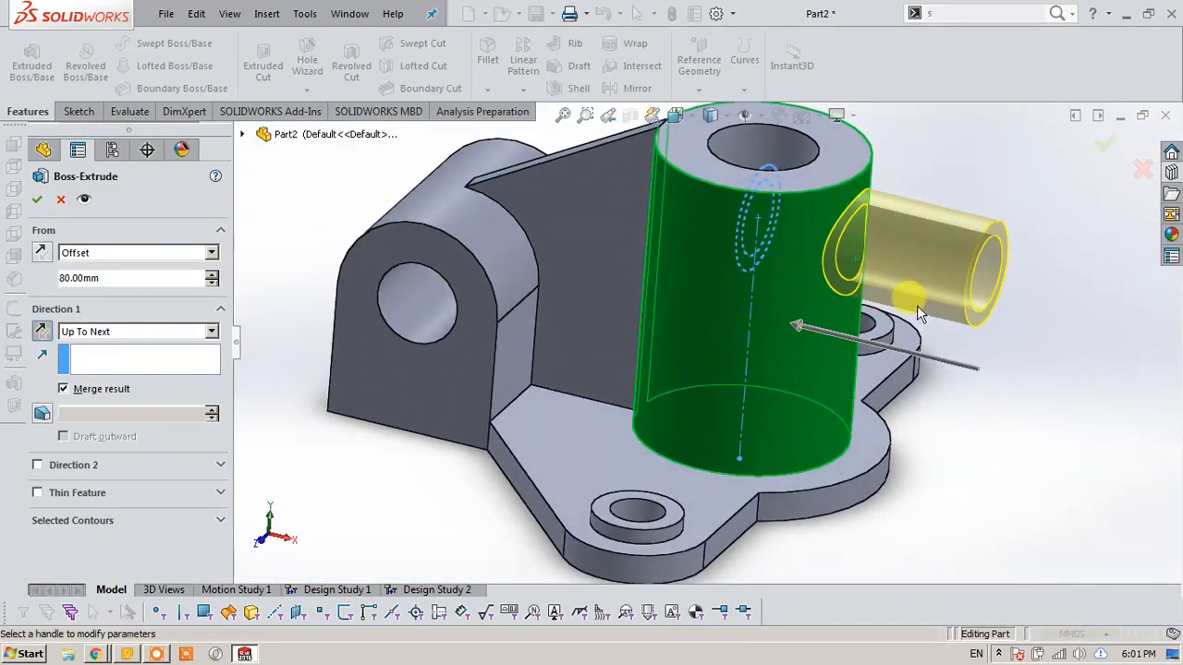
left_click(1103, 145)
Start an extruded cut from the side boss's circle sketch and clear its selected contours.
middle_click_drag(1056, 246, 963, 253)
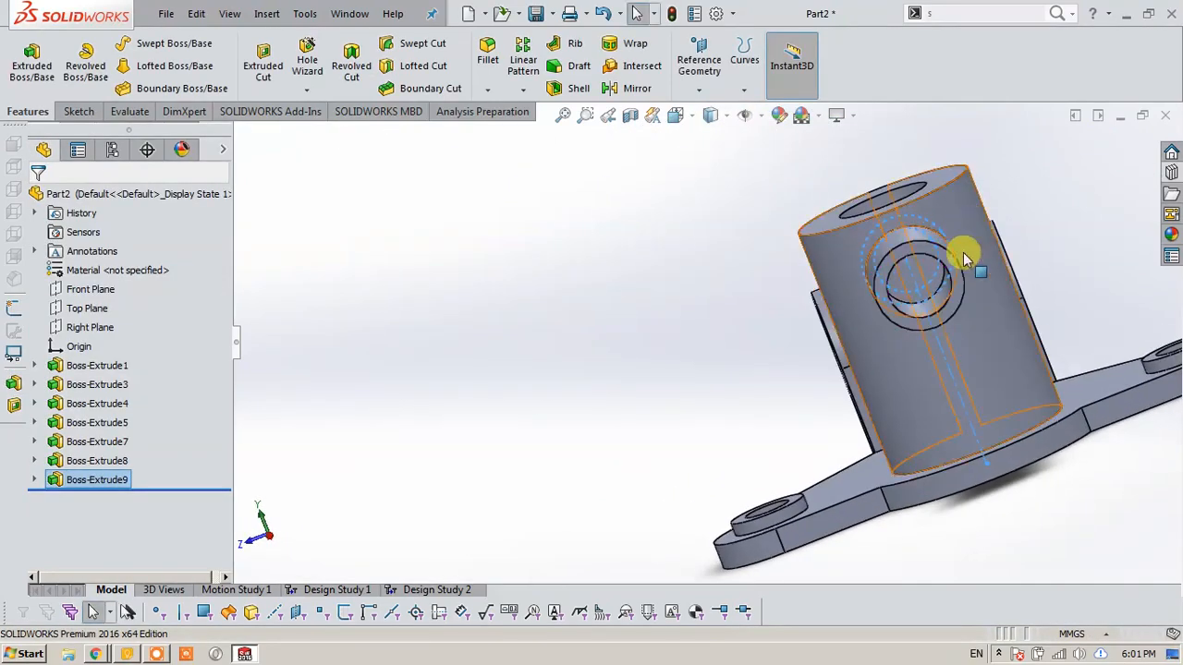
left_click(918, 283)
left_click(320, 390)
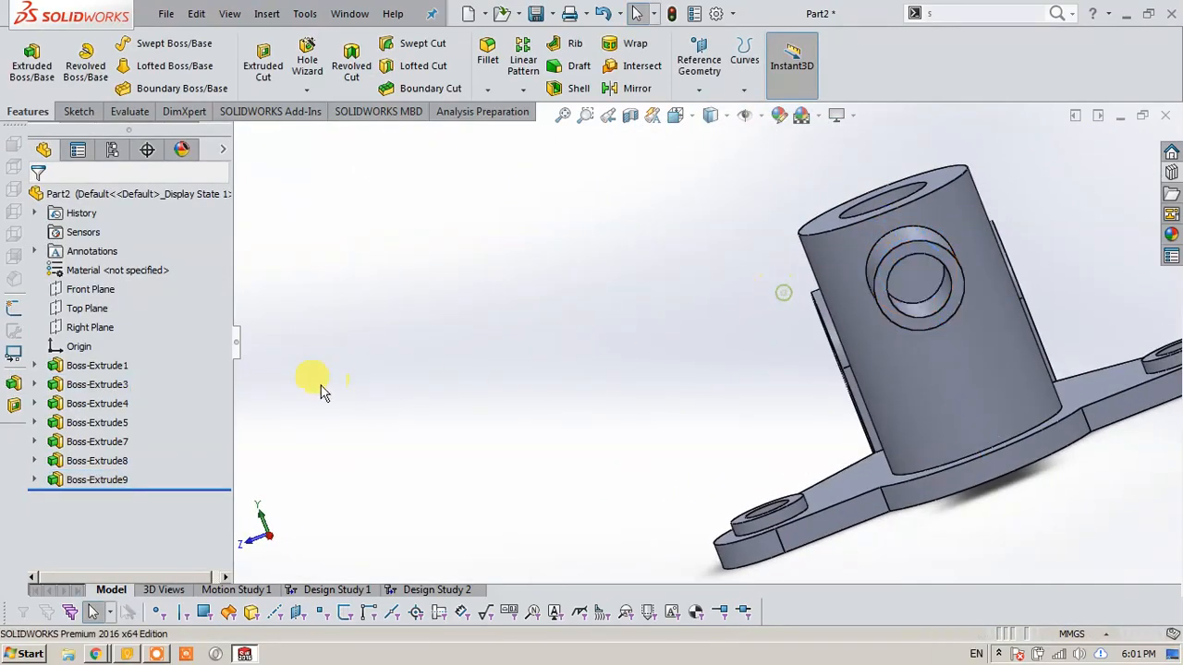
left_click(36, 479)
left_click(95, 499)
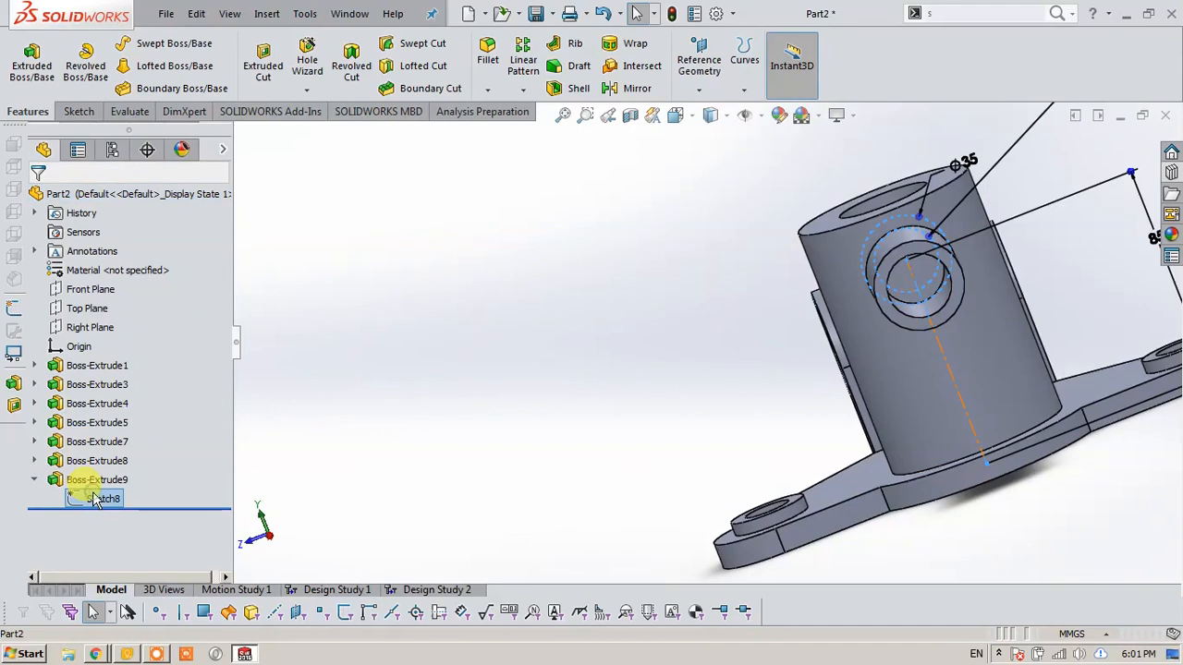
left_click(264, 59)
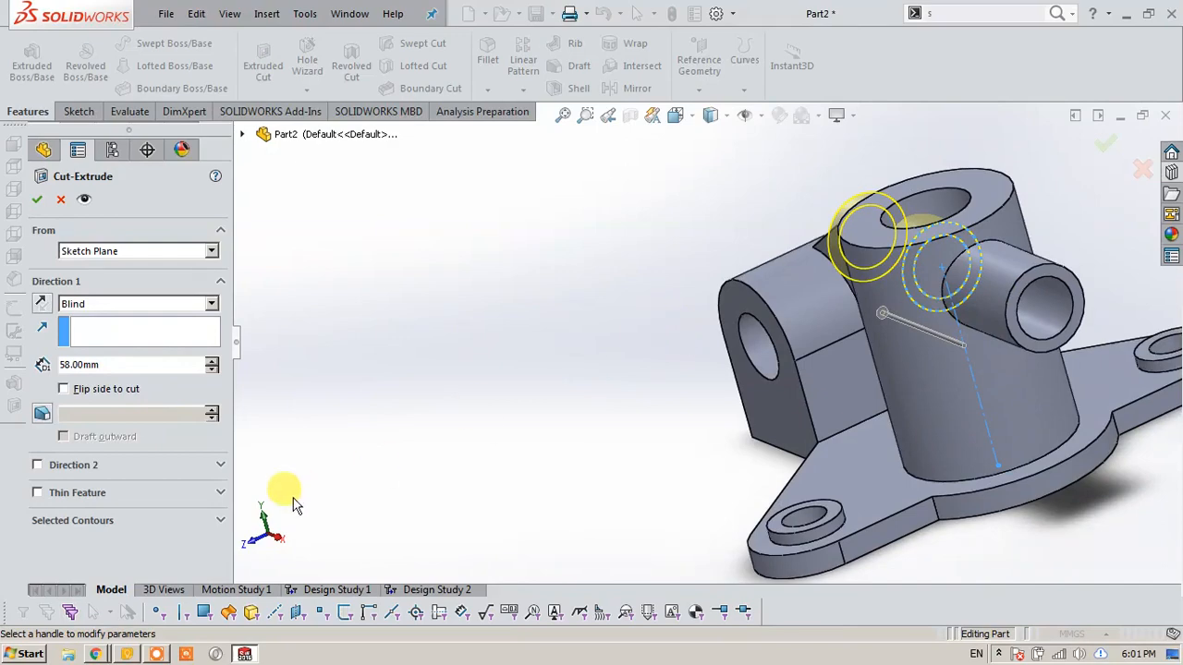
left_click(55, 520)
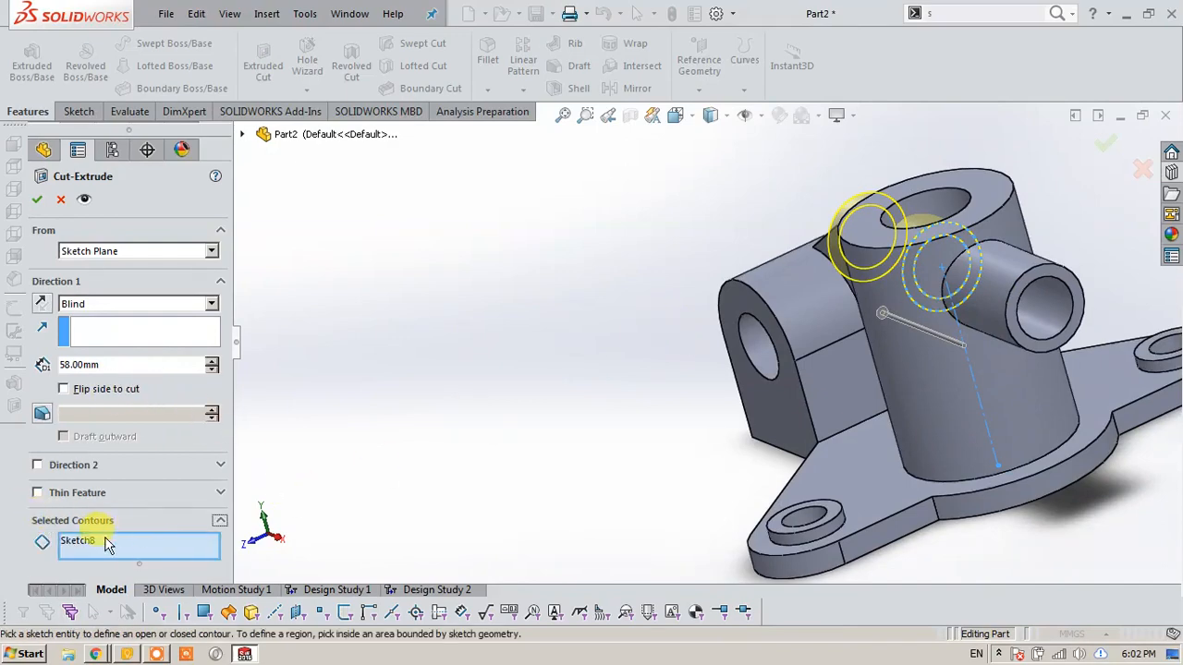
left_click(92, 543)
key("Delete")
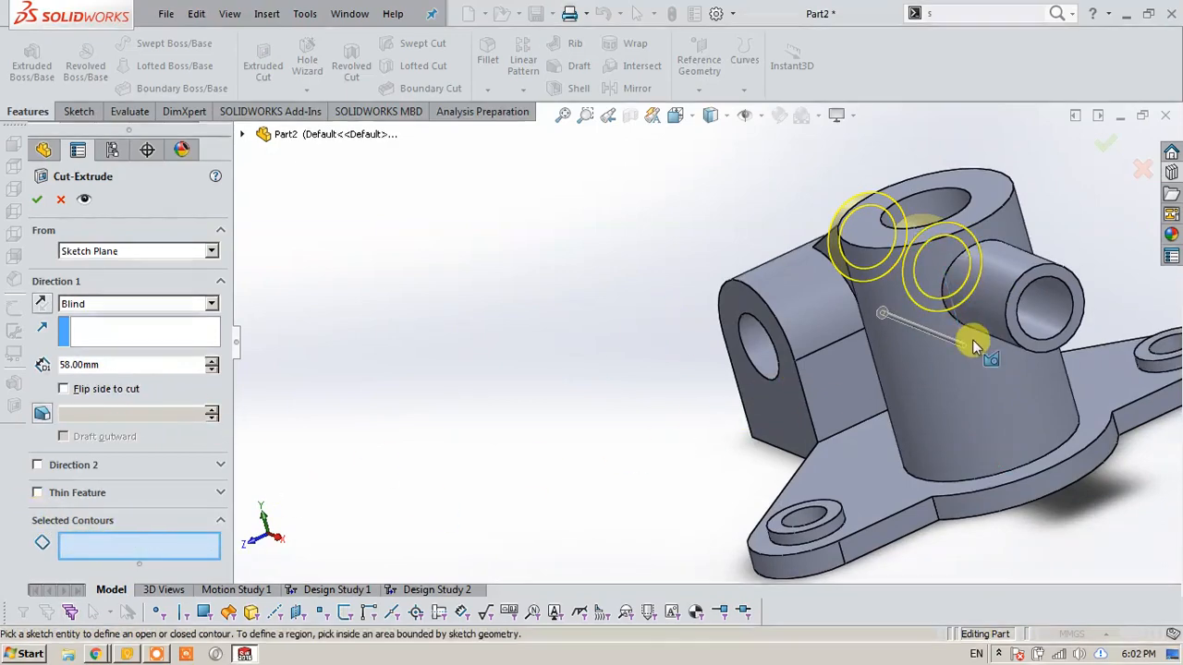
Cut the inner circle contour 58 mm blind in the reversed direction, through the large cylinder's wall toward the side boss.
scroll(924, 315, "down", 5)
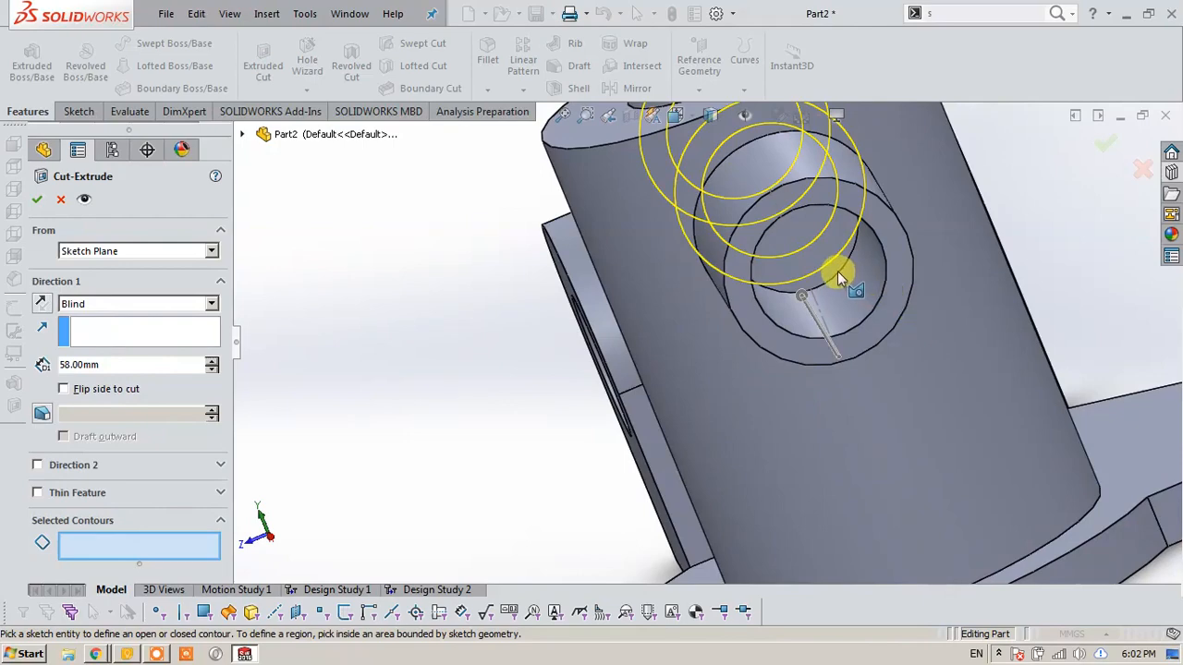
left_click(804, 245)
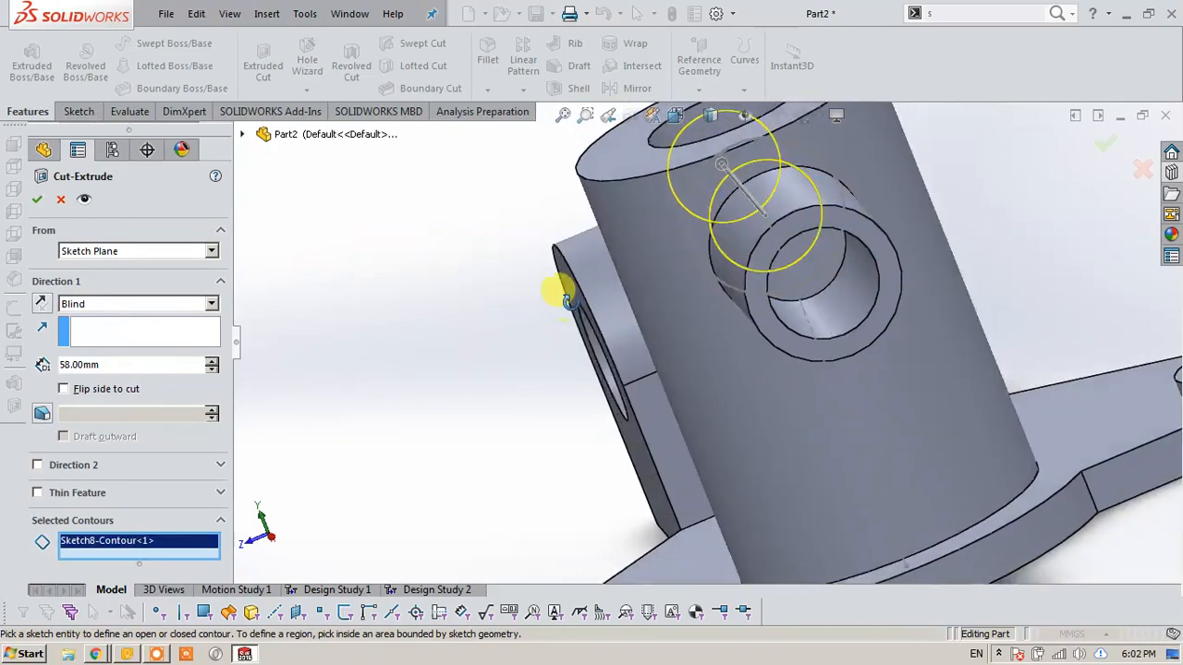
middle_click_drag(567, 303, 603, 317)
left_click(40, 304)
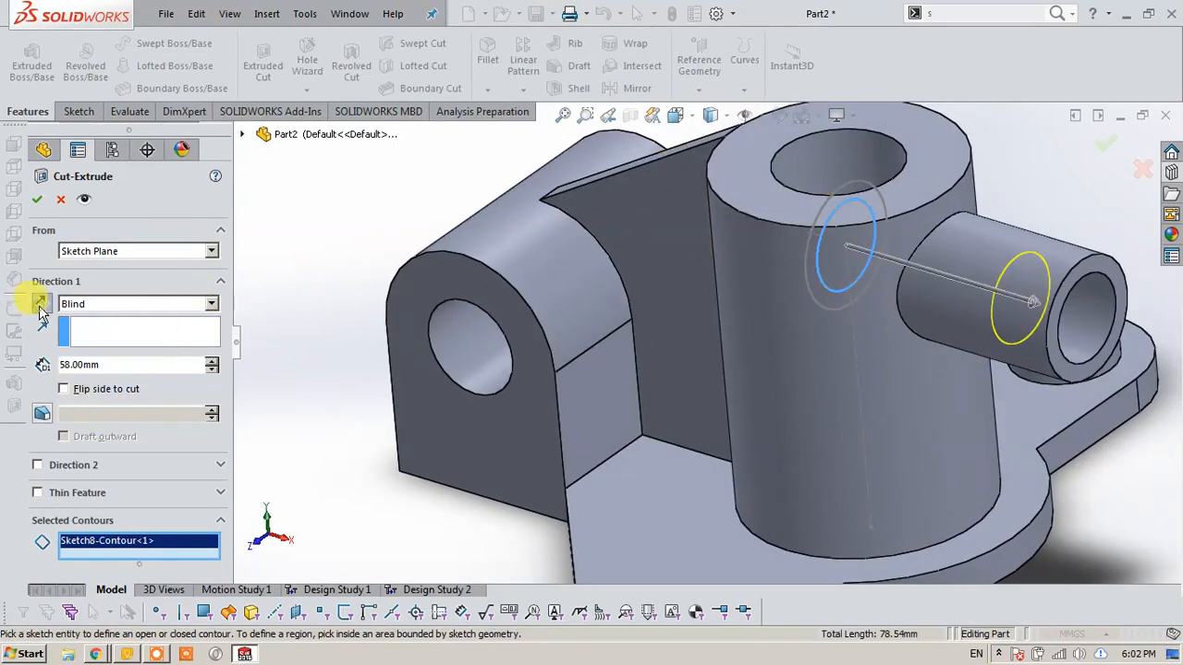
middle_click_drag(535, 302, 673, 315)
left_click(37, 199)
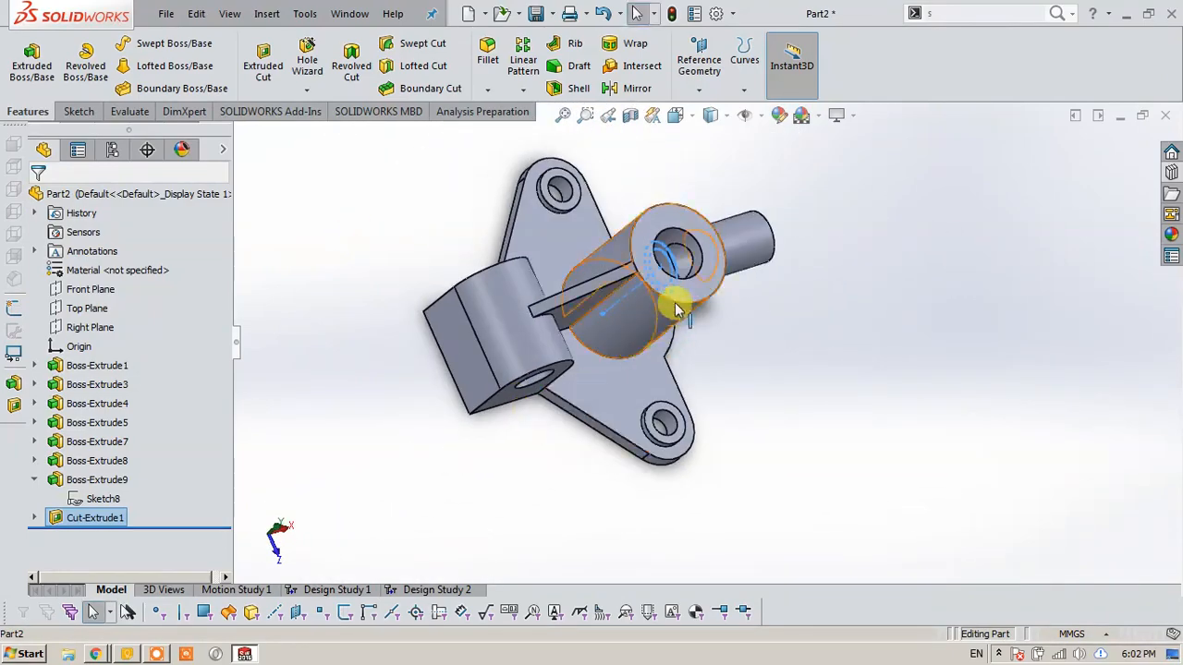
Start a fillet on the base plate's top face with a 2 mm radius and full preview.
scroll(673, 315, "down", 4)
scroll(871, 449, "up", 5)
middle_click_drag(808, 428, 784, 385)
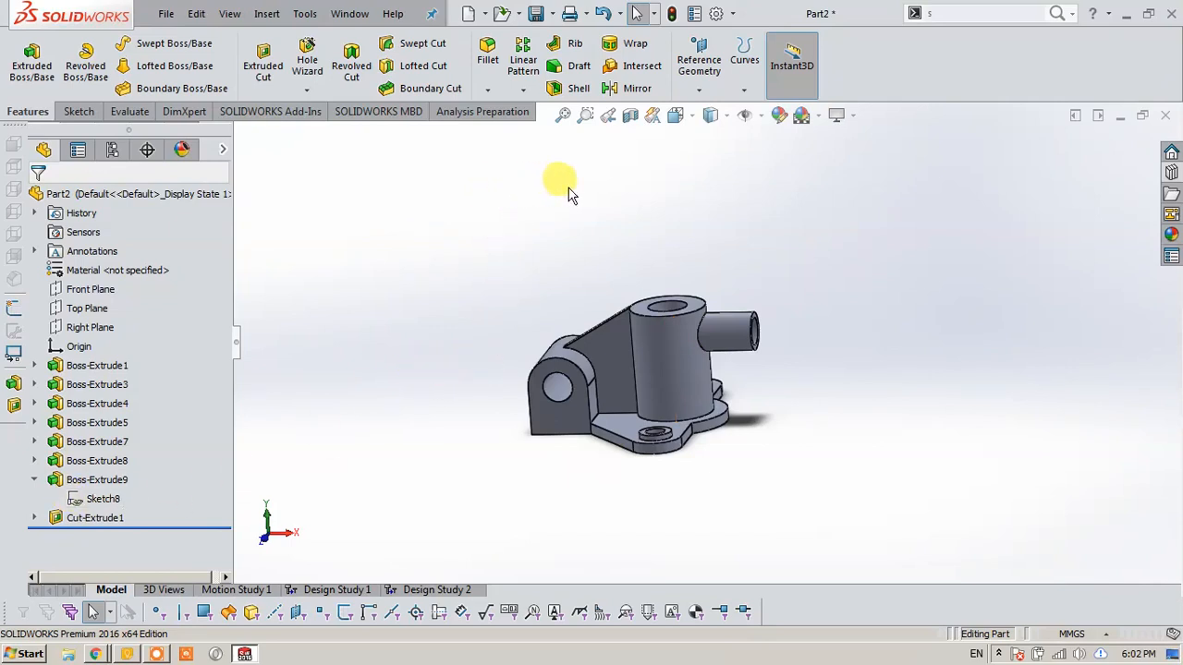
left_click(492, 74)
middle_click_drag(601, 343, 655, 454)
left_click(624, 412)
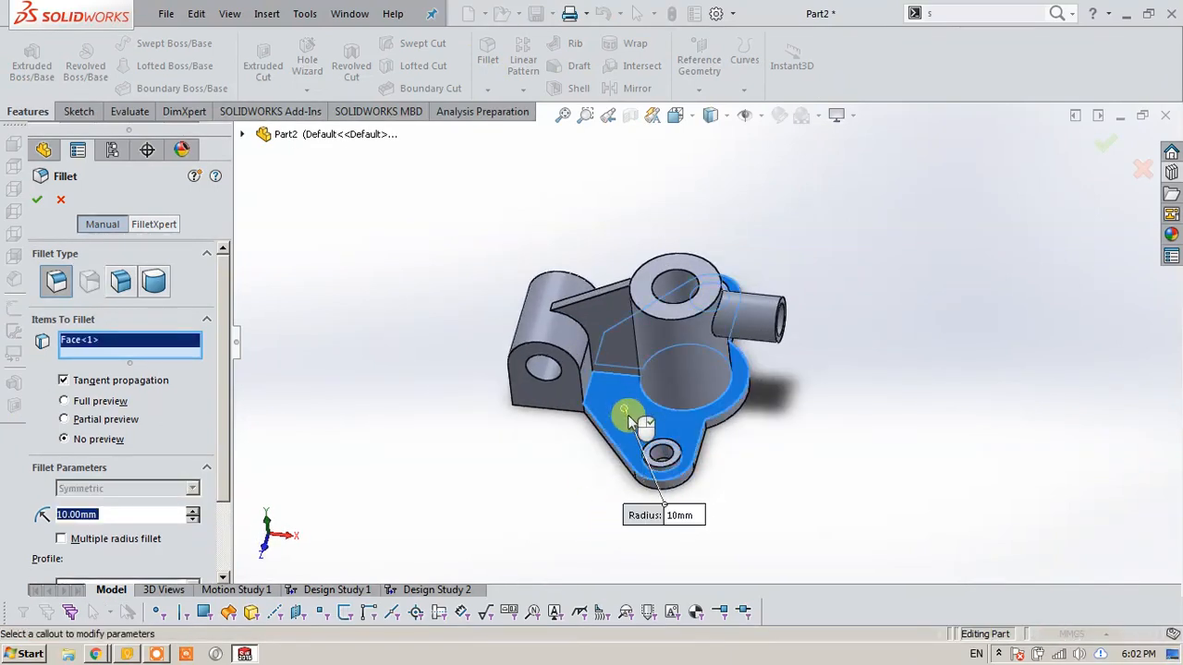
type("2")
key("Return")
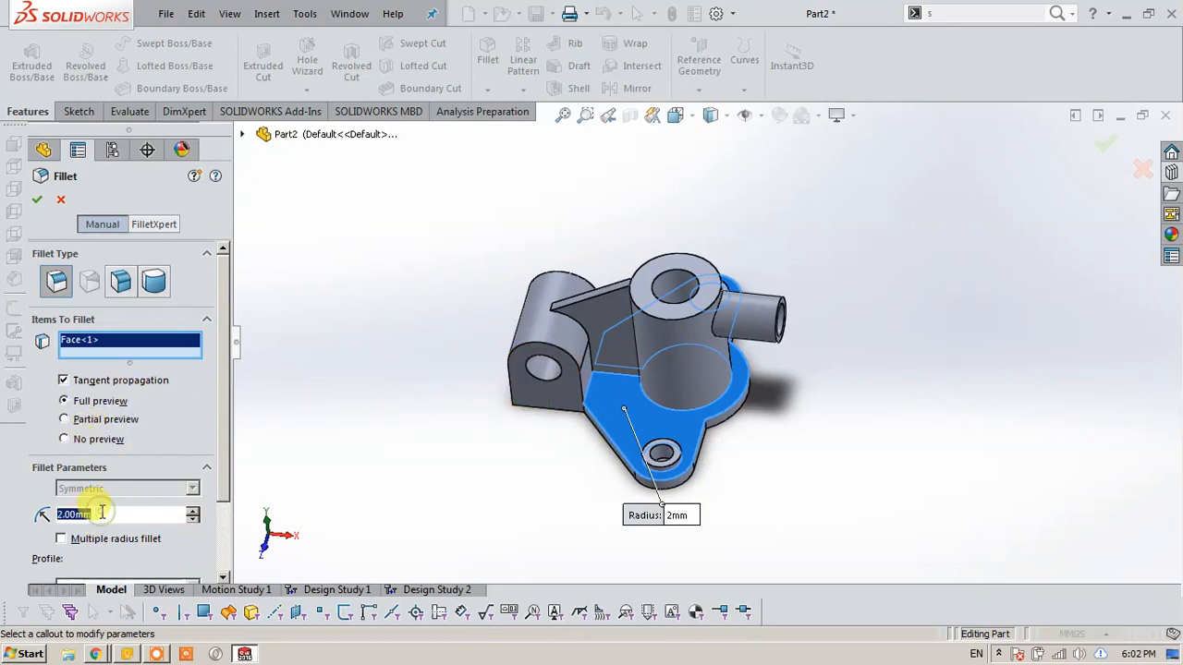
Try fillet radii of 1 mm and 0.5 mm on the base plate's top face.
type("1")
key("Return")
type("0.5")
key("Return")
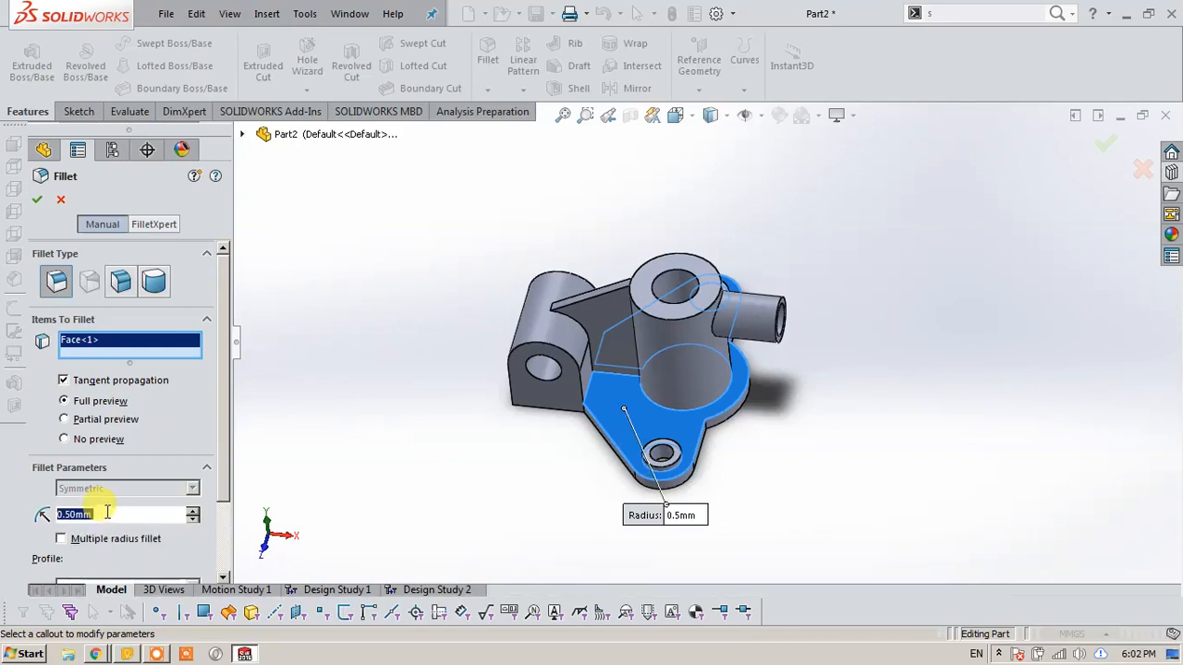
left_click(121, 283)
left_click(54, 285)
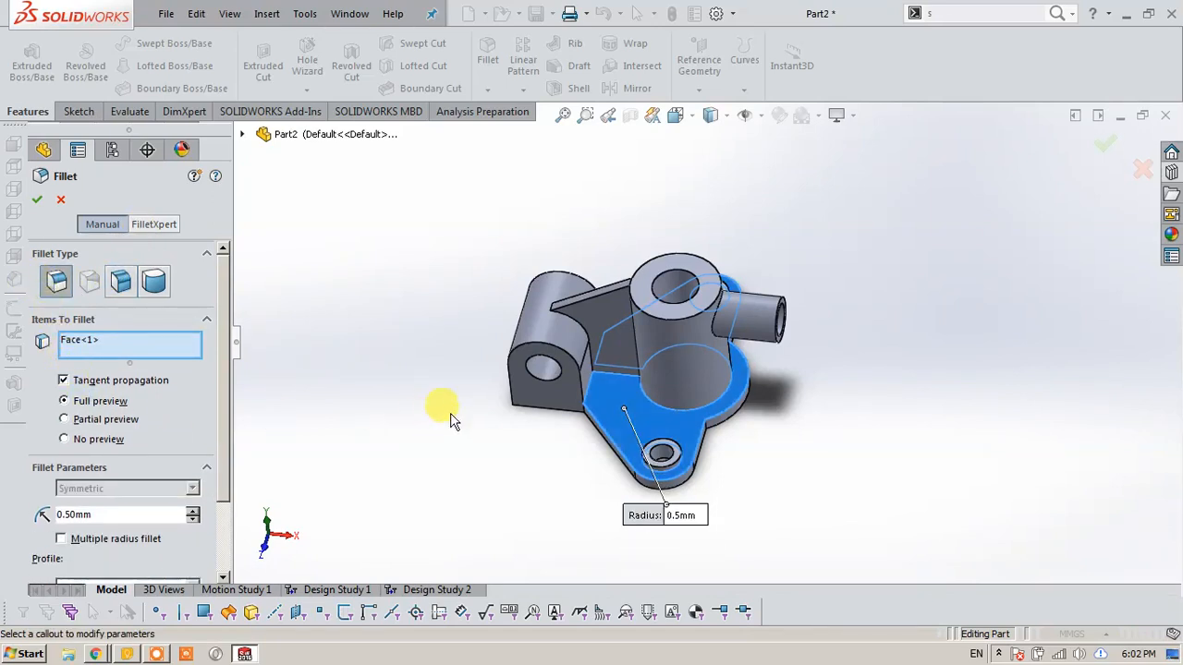
Replace the selected face with the circular edge where the large cylinder meets the base plate and fillet it with a 5 mm radius.
left_click(635, 409)
left_click(662, 406)
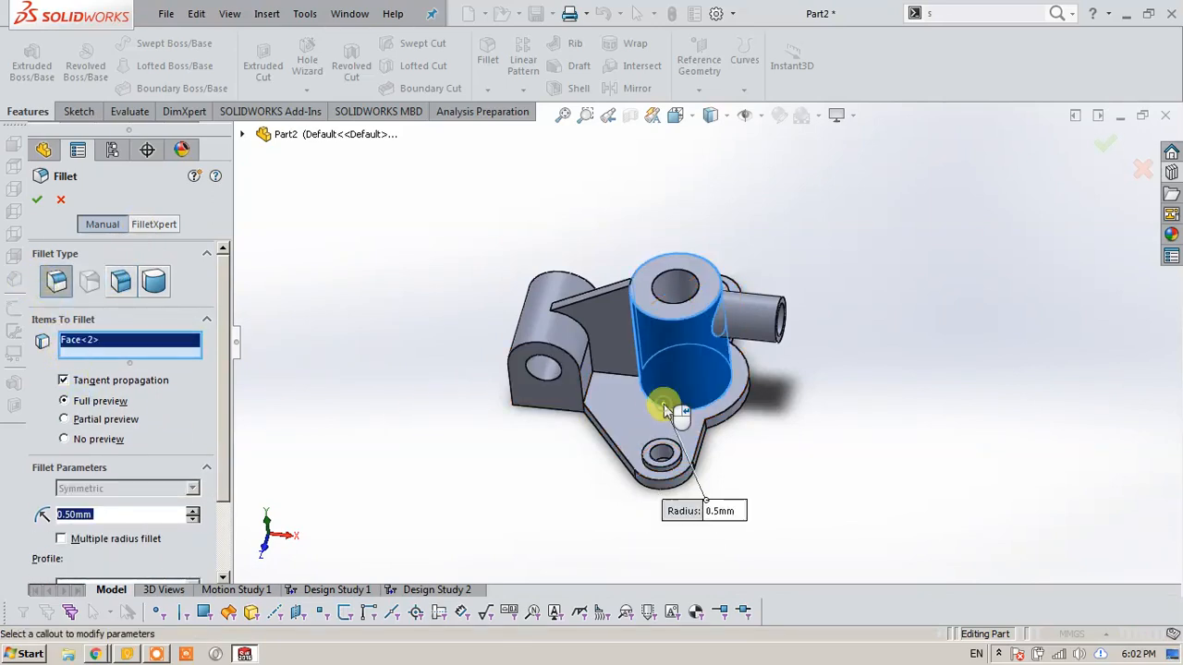
left_click(665, 408)
left_click(668, 403)
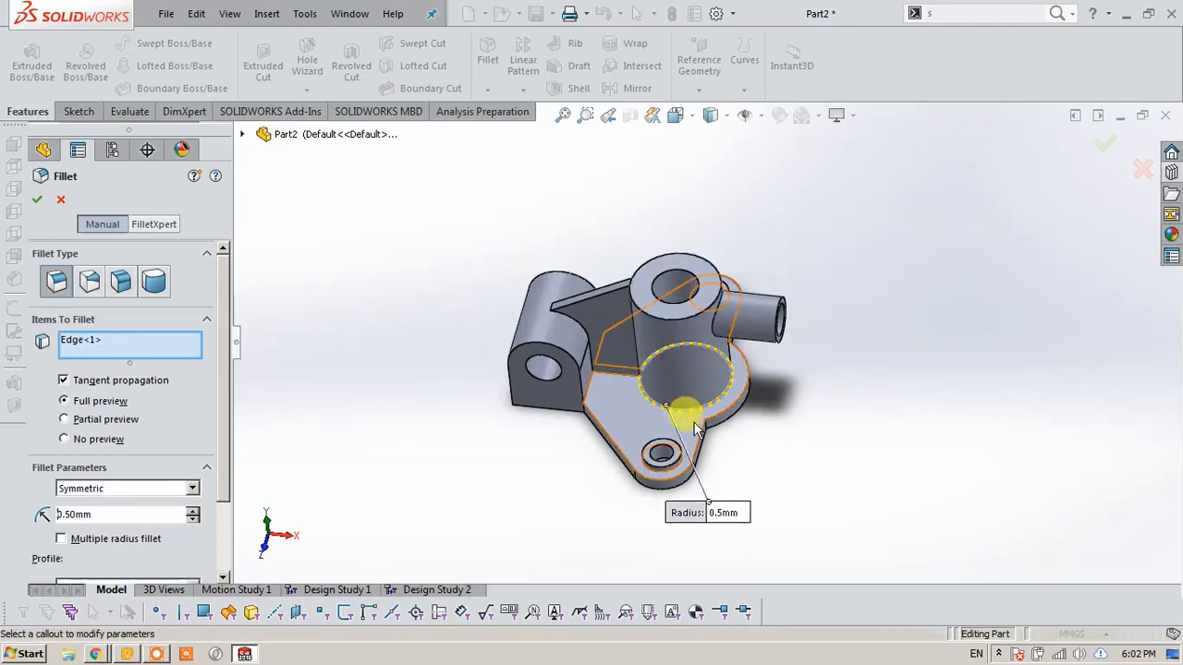
scroll(695, 427, "down", 6)
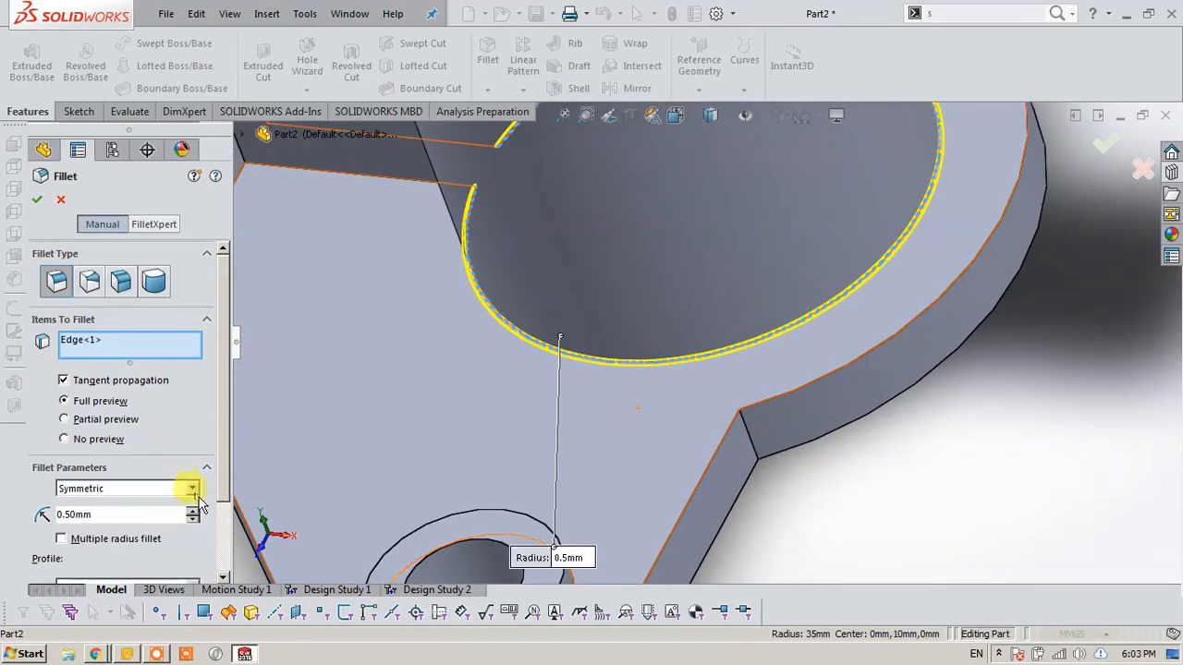
left_click(193, 511)
left_click(193, 511)
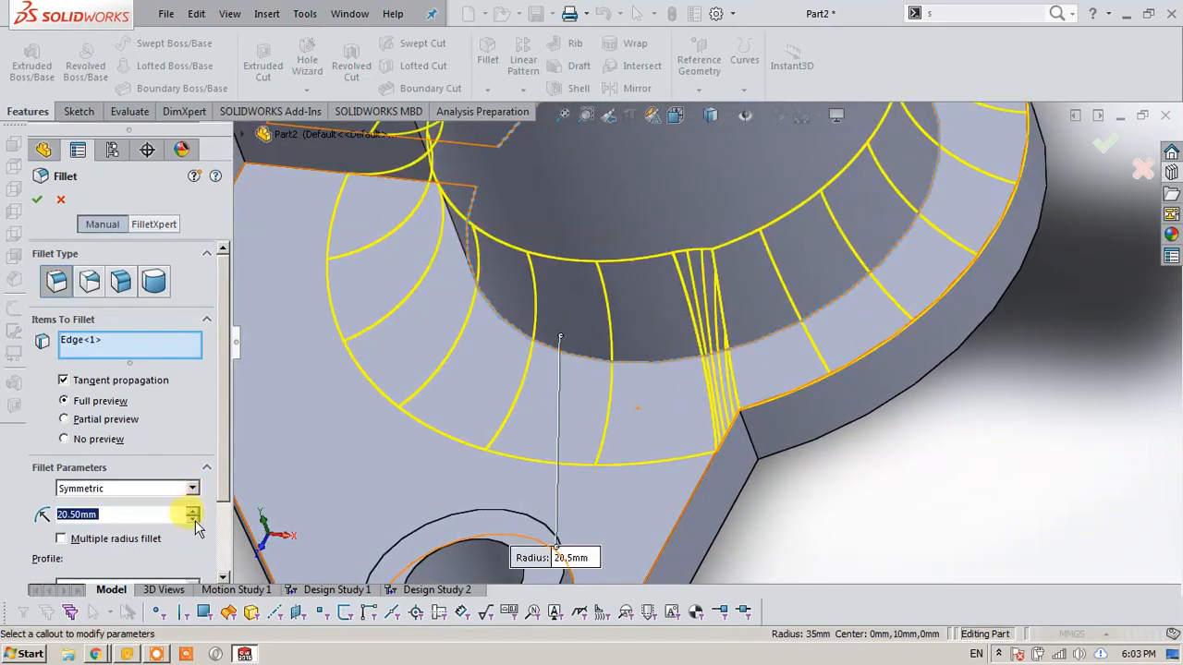
left_click(194, 520)
type("5")
key("Return")
scroll(761, 413, "up", 5)
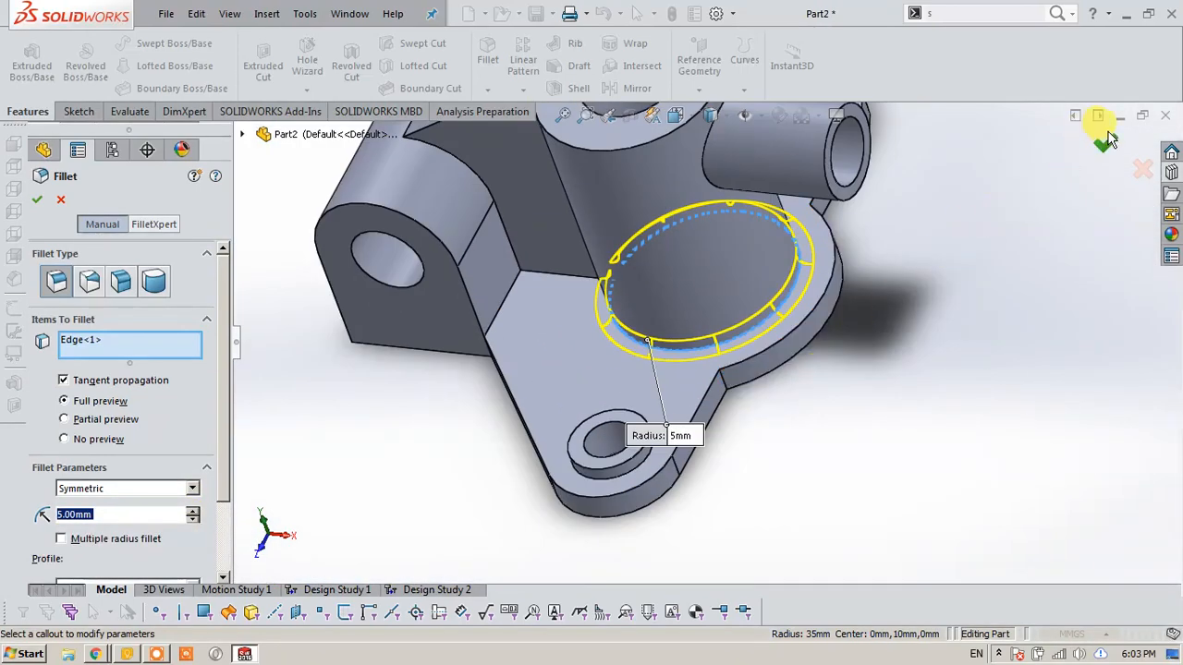
left_click(1106, 140)
Add a 5 mm fillet along the edge where the side boss meets the large cylinder.
middle_click_drag(943, 280, 717, 246)
scroll(691, 266, "down", 5)
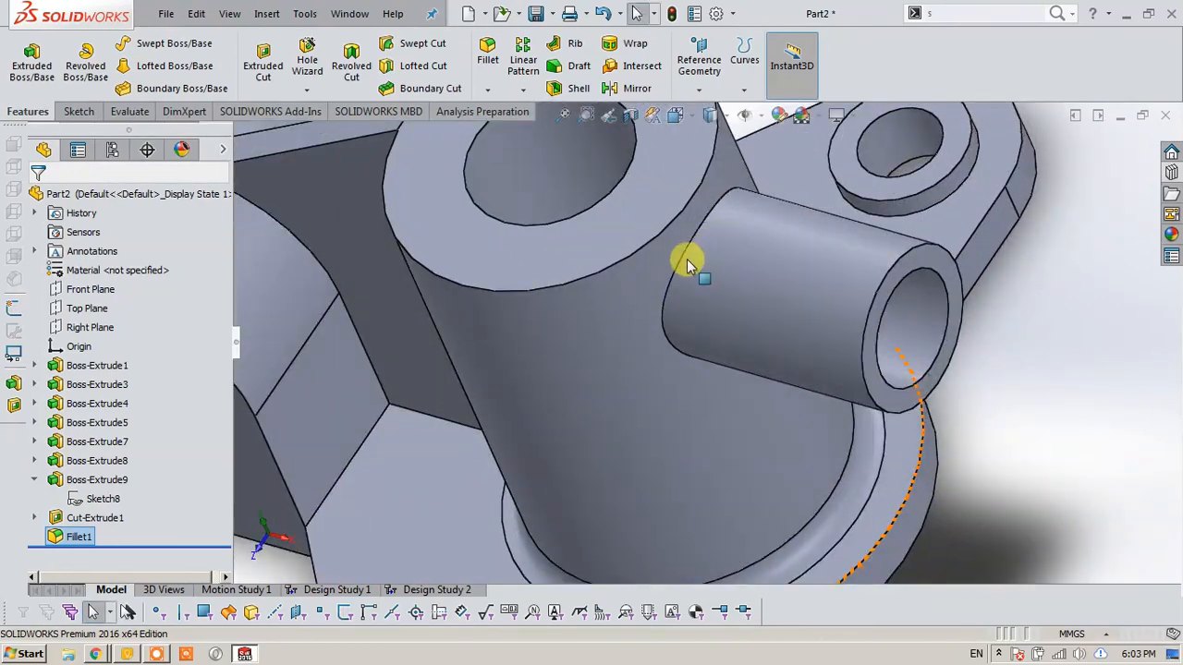
left_click(680, 257)
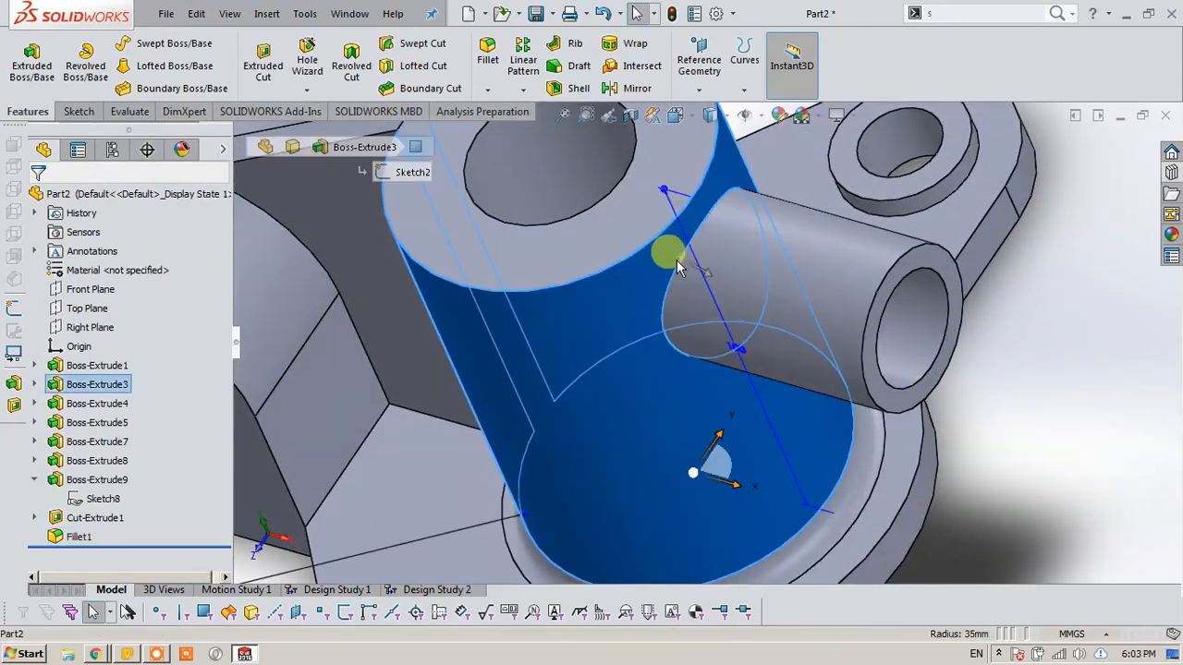
left_click(677, 248)
left_click(487, 51)
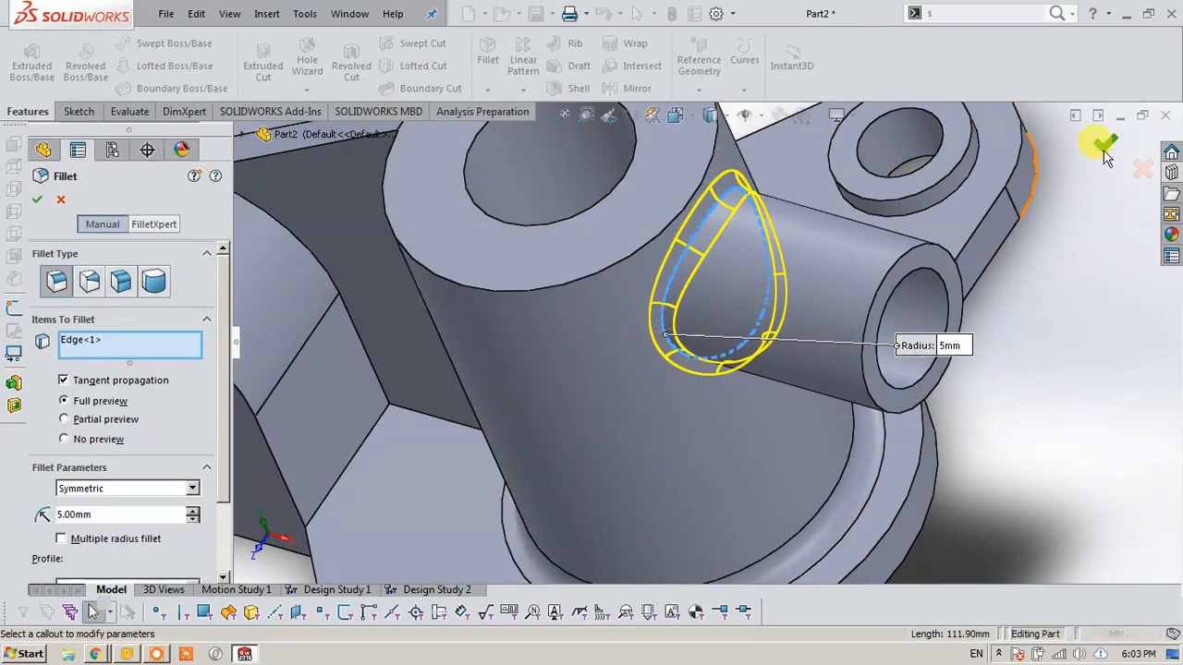
key("Return")
Apply a 5 mm fillet to one side face of the rib between the large cylinder and the rounded lug.
scroll(730, 309, "up", 5)
middle_click_drag(645, 323, 659, 267)
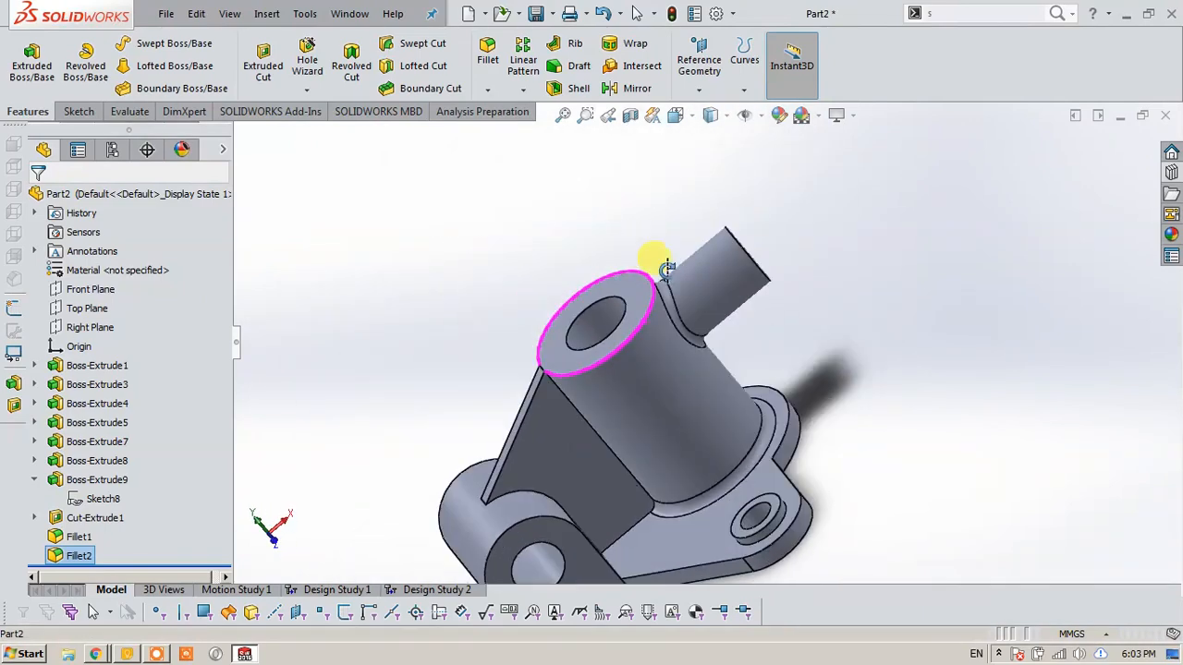
left_click(487, 53)
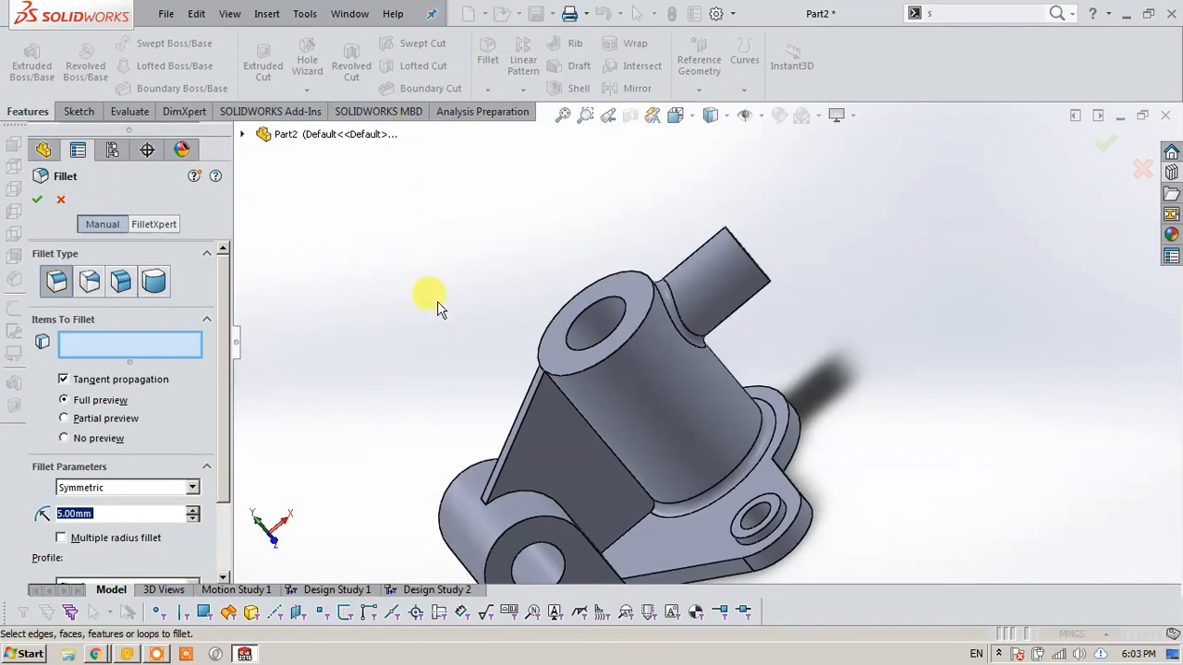
left_click(553, 439)
scroll(475, 413, "up", 5)
middle_click_drag(512, 393, 711, 382)
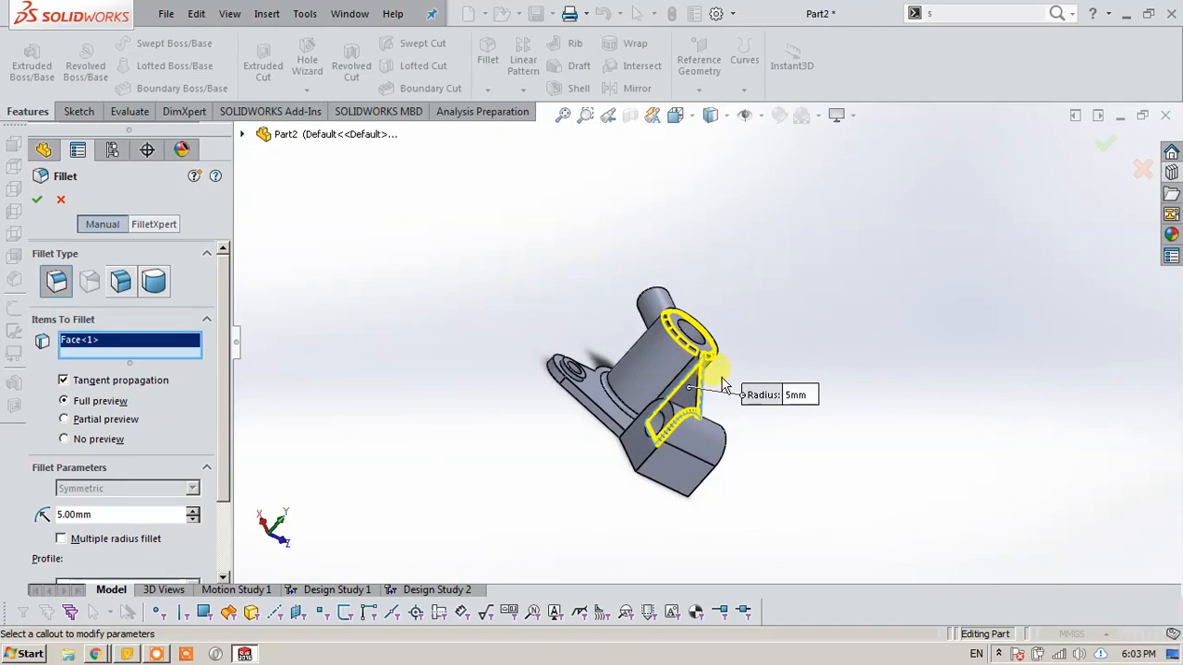
scroll(726, 385, "down", 6)
middle_click_drag(665, 336, 640, 427)
left_click(627, 522)
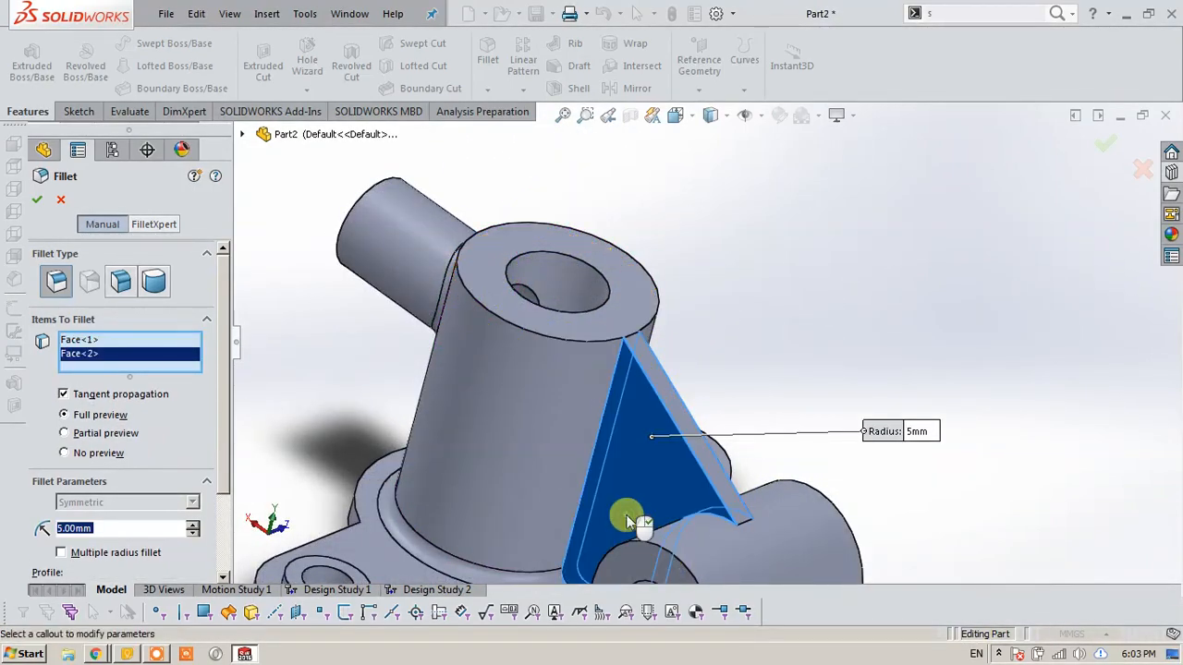
left_click(637, 480)
scroll(753, 349, "up", 3)
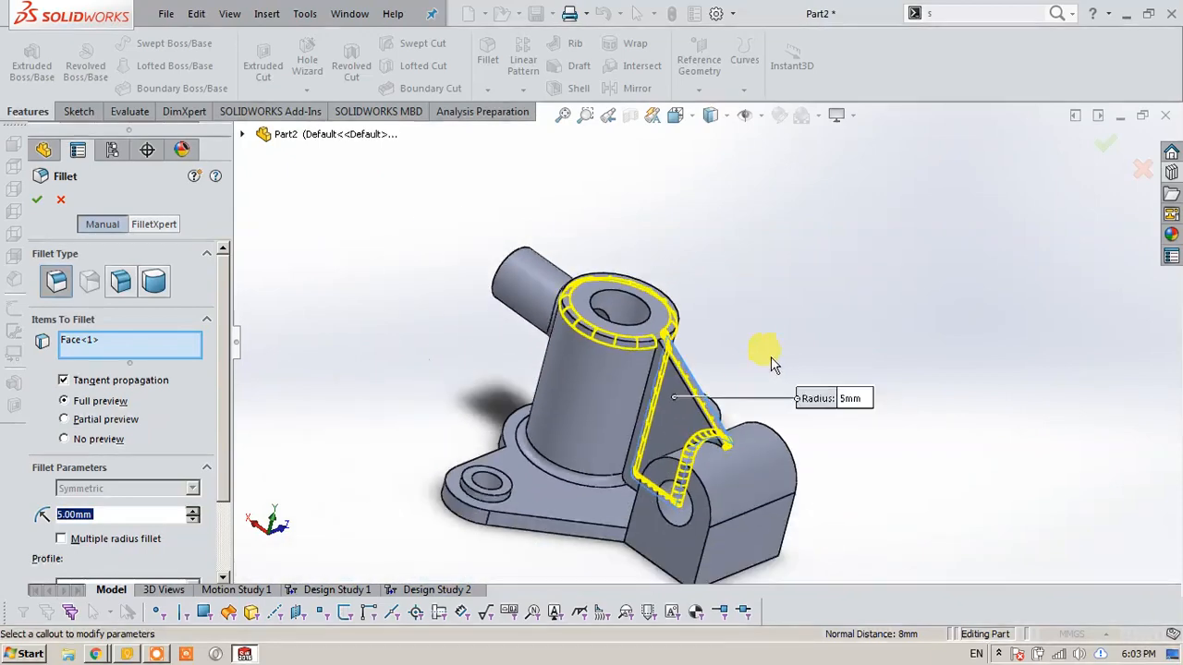
left_click(1107, 141)
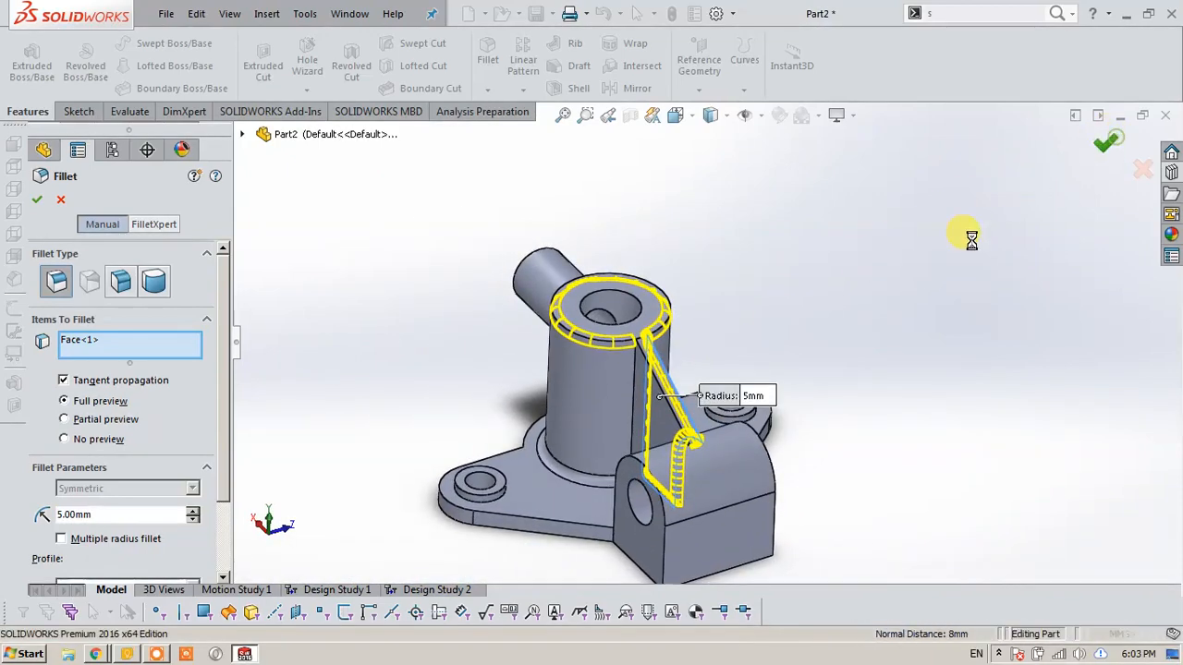
Delete the 5 mm fillet just applied to the rib's side face.
scroll(641, 336, "down", 5)
middle_click_drag(615, 341, 576, 342)
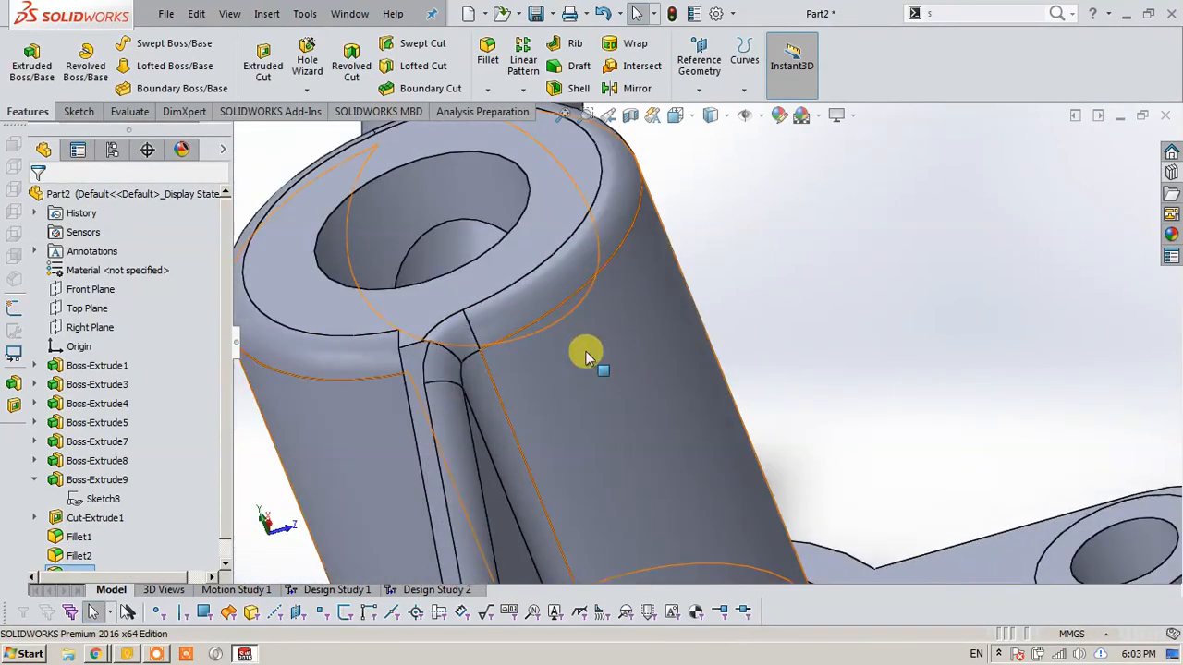
scroll(78, 562, "down", 1)
key("Delete")
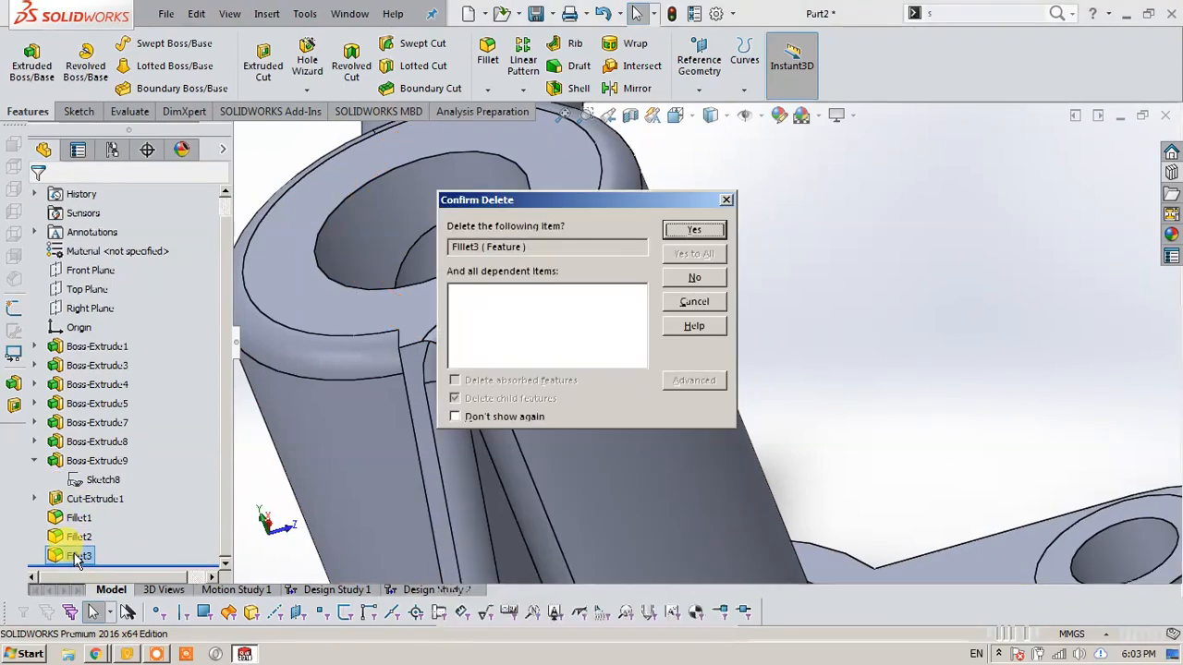
key("Return")
Section the bracket along the Front Plane to expose its internal bores and rib.
scroll(606, 346, "up", 5)
middle_click_drag(608, 348, 592, 487)
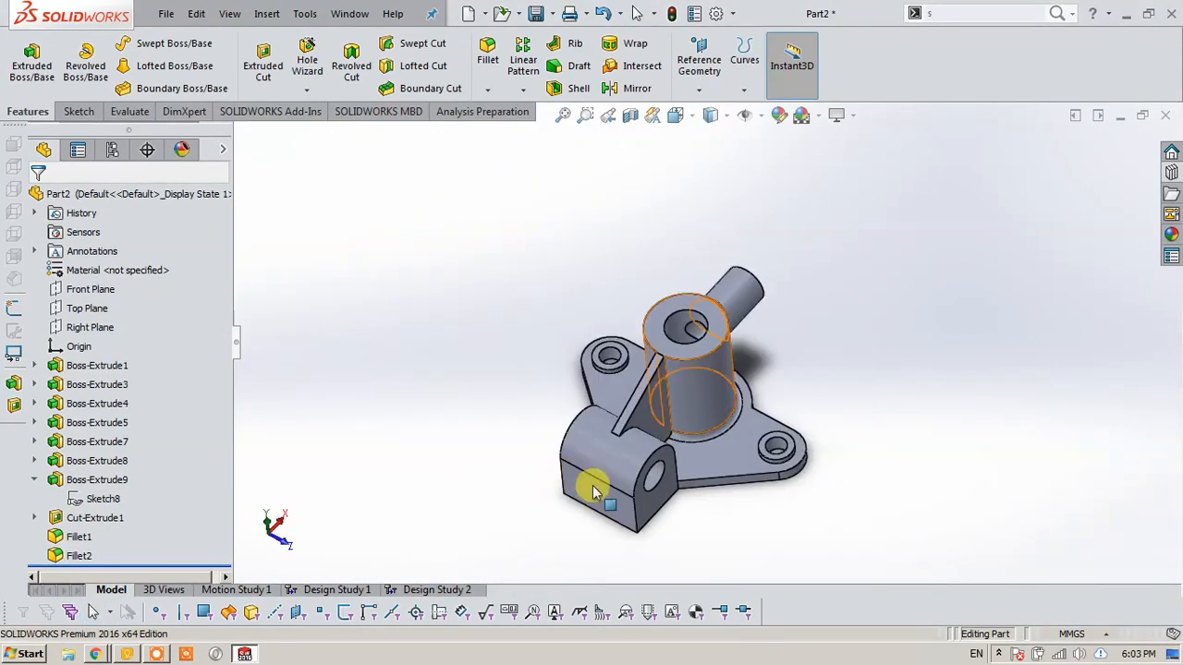
left_click(630, 116)
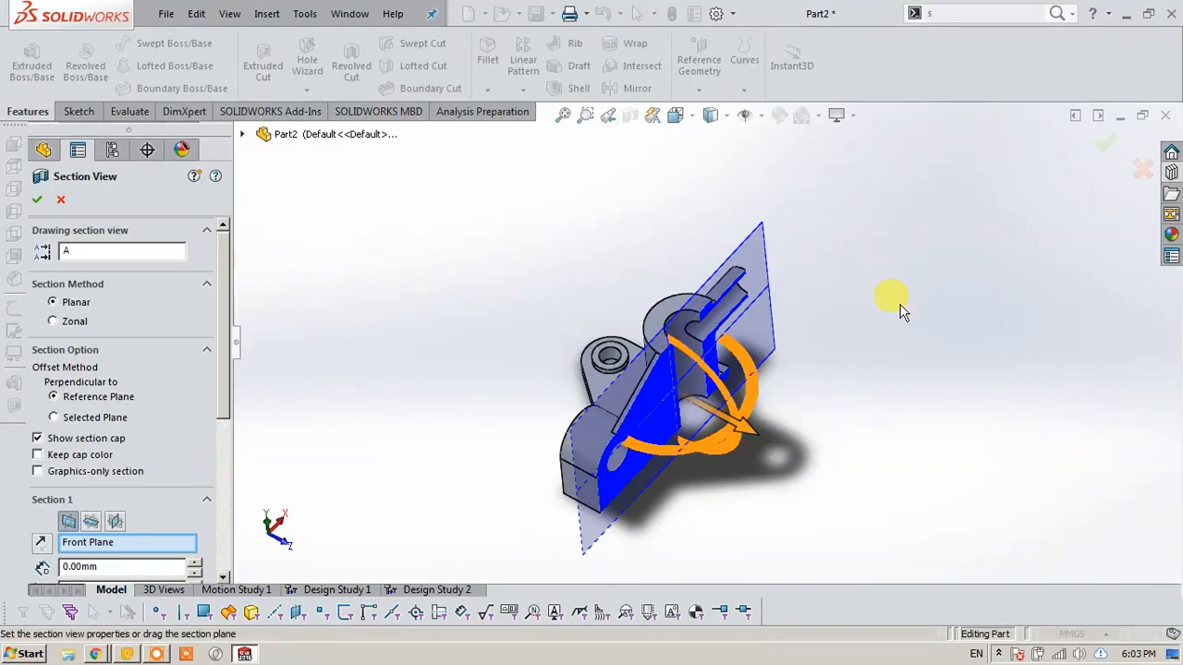
left_click_drag(748, 428, 750, 468)
left_click(1106, 151)
Inspect the sectioned bracket from the front view and turn the section view off.
middle_click_drag(979, 416, 942, 351)
key("space")
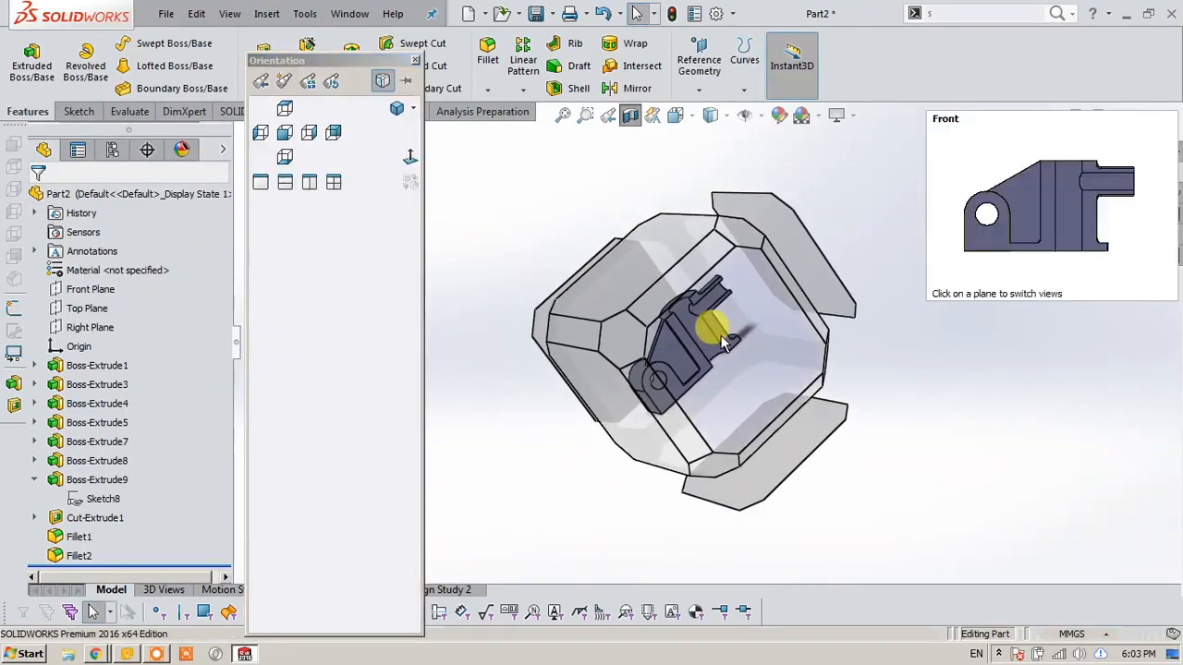
left_click(719, 335)
middle_click_drag(724, 416, 834, 368)
left_click(629, 116)
middle_click_drag(799, 431, 797, 462)
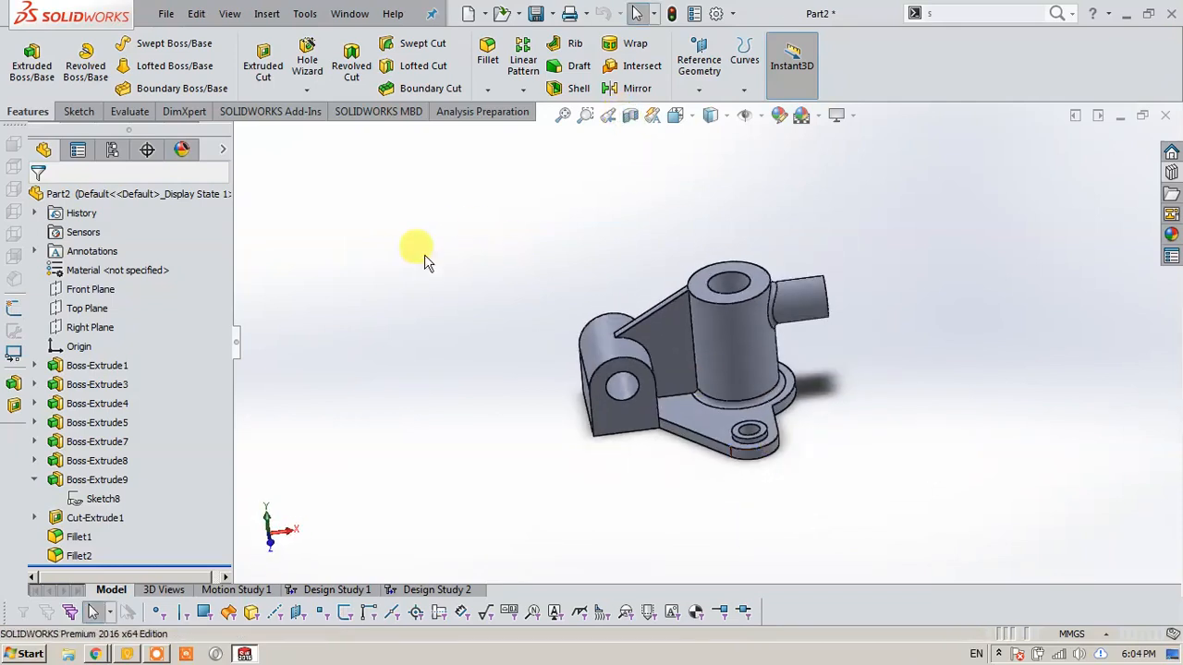
left_click(79, 111)
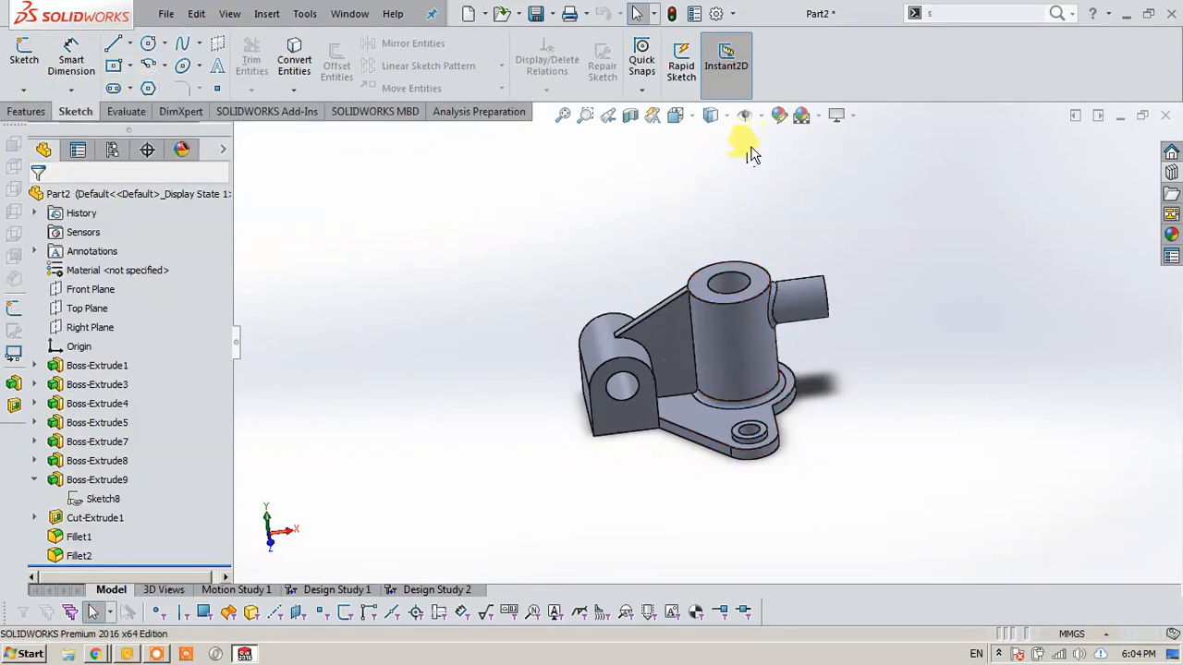
left_click(748, 115)
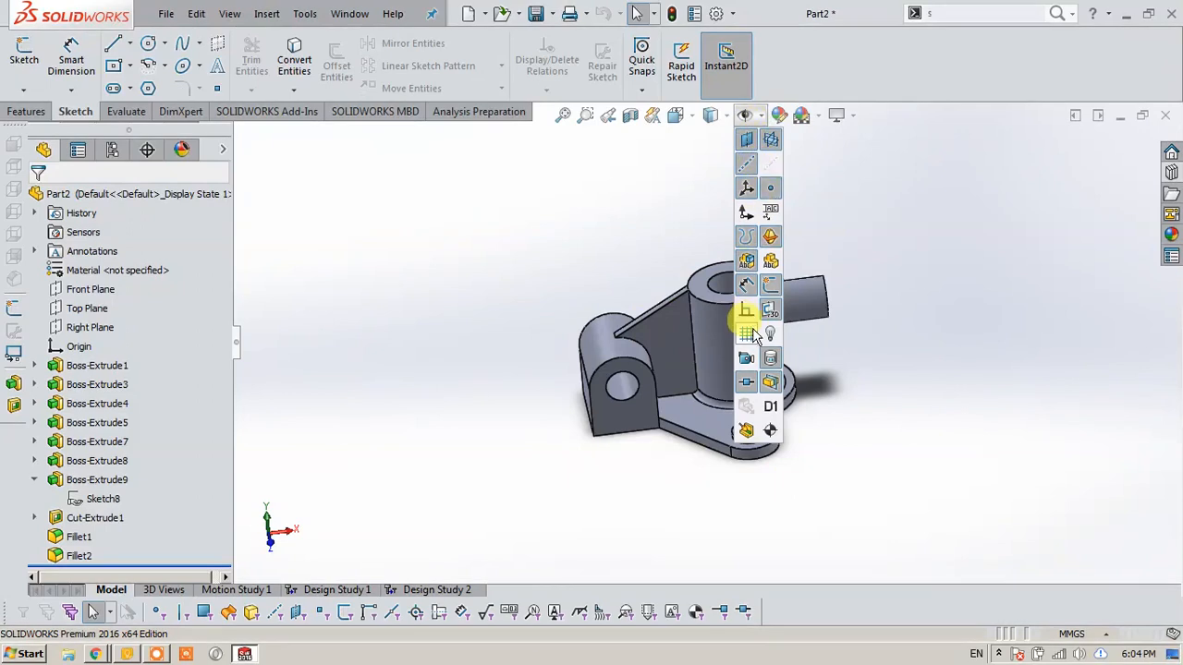
left_click(940, 345)
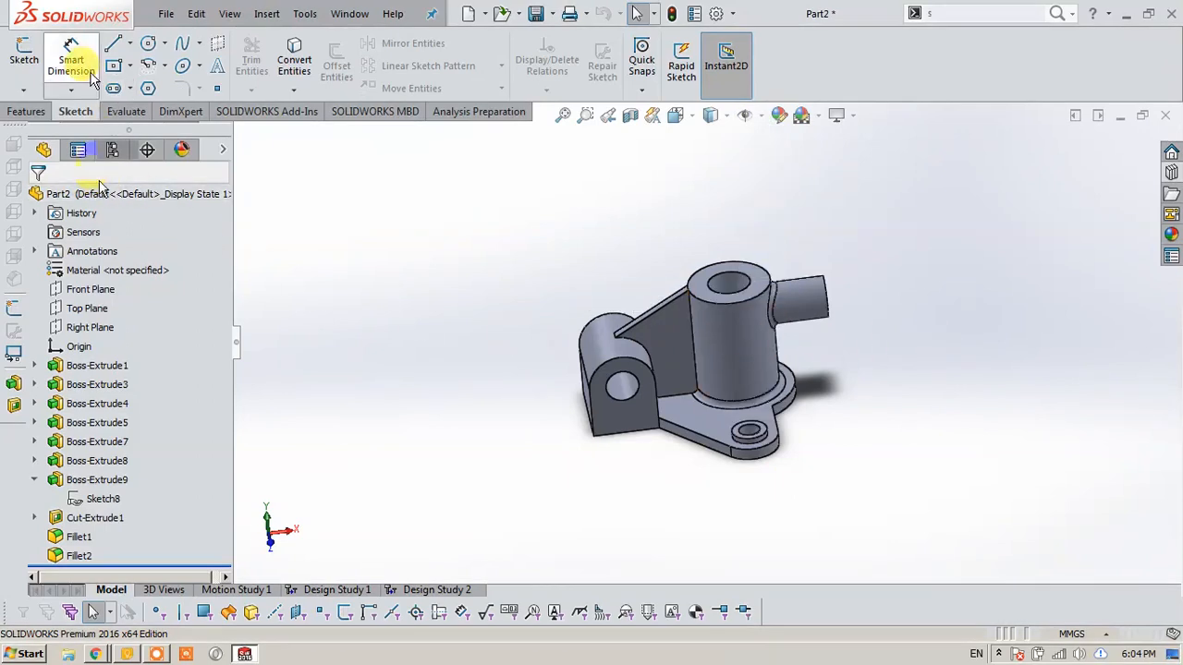
left_click(93, 287)
left_click(98, 269)
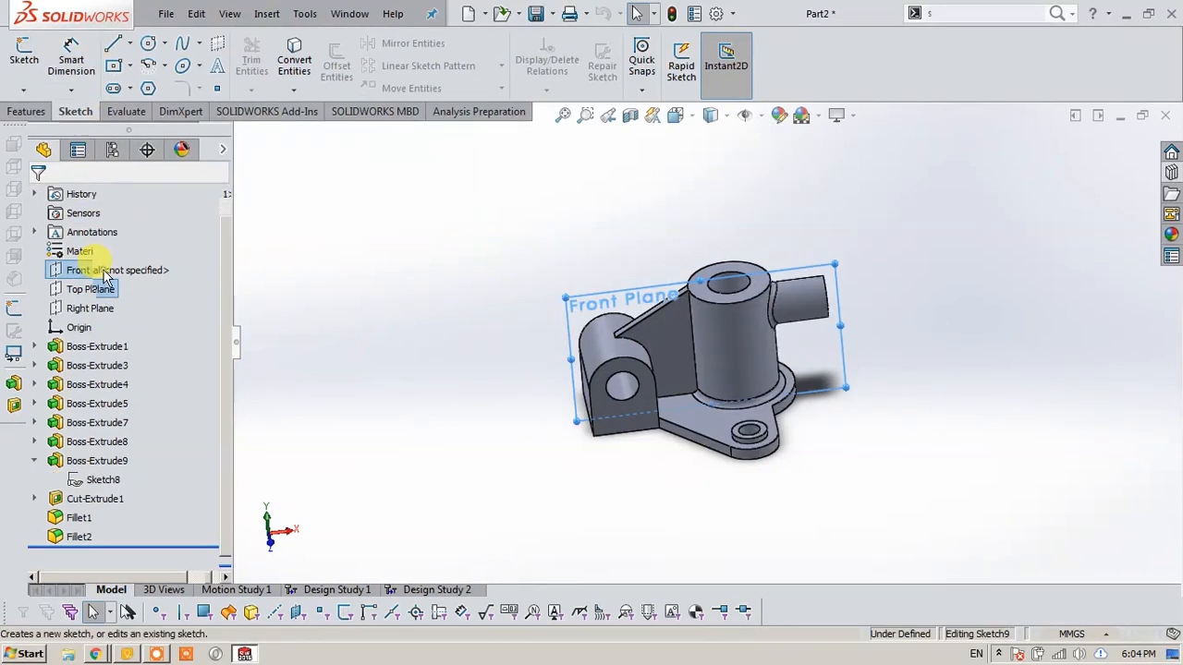
scroll(610, 375, "up", 5)
mouse_move(619, 374)
middle_mouse_down()
mouse_move(655, 315)
mouse_move(597, 286)
mouse_move(681, 232)
middle_mouse_up()
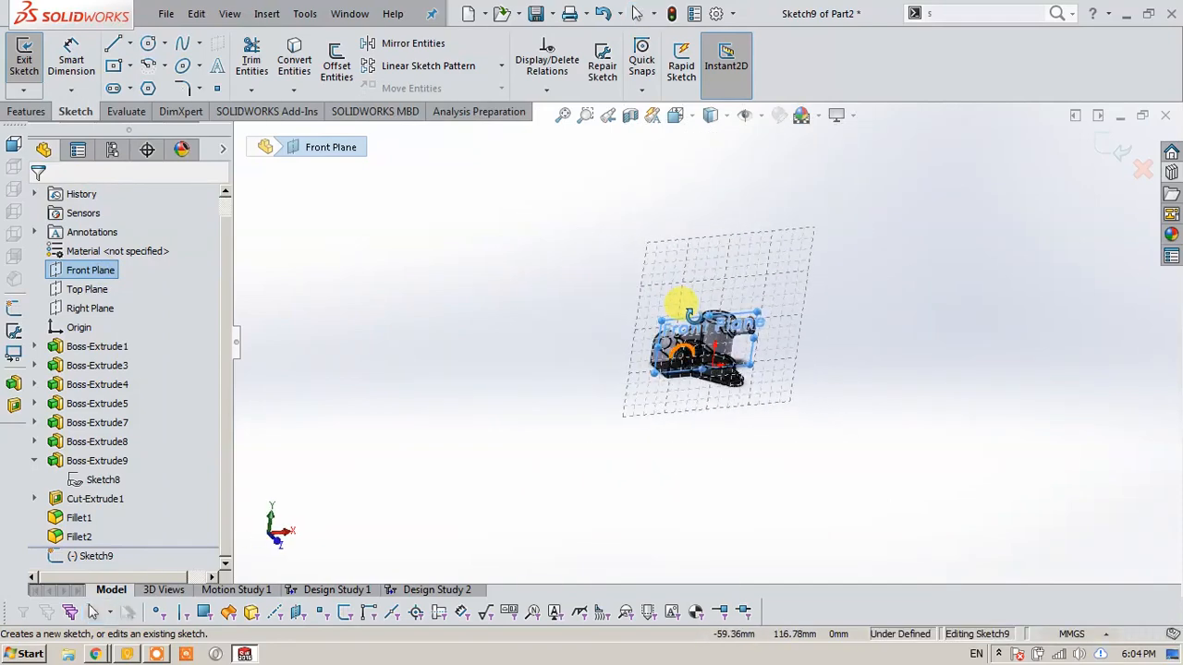
left_click(1143, 168)
left_click(591, 341)
scroll(721, 362, "down", 5)
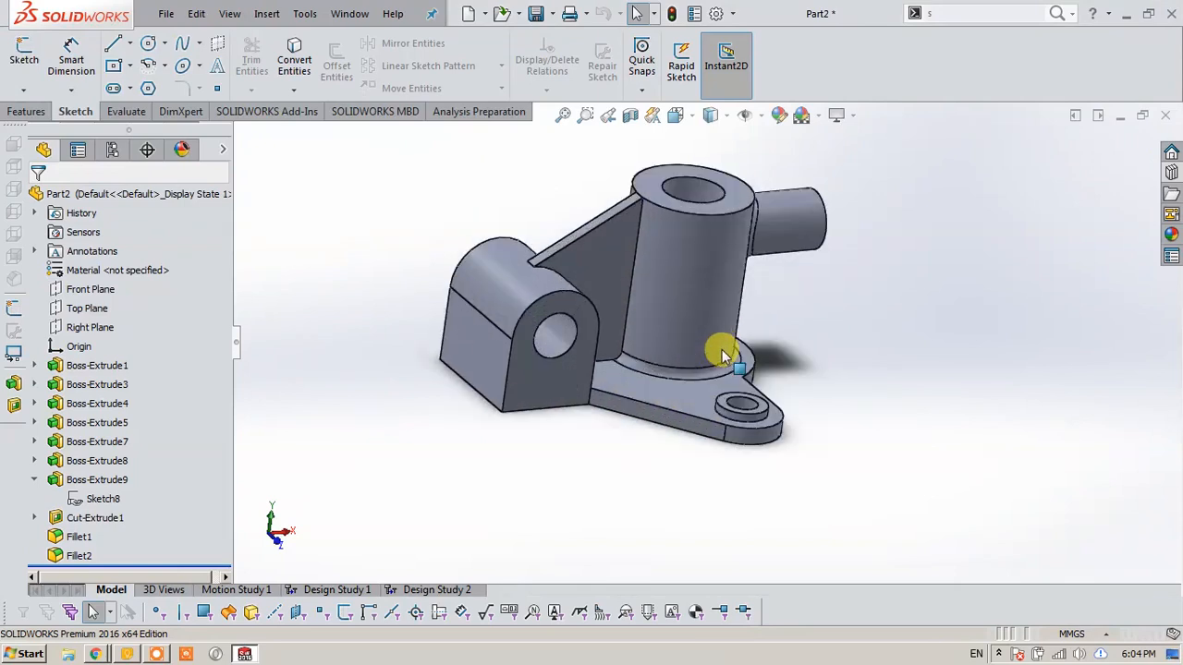